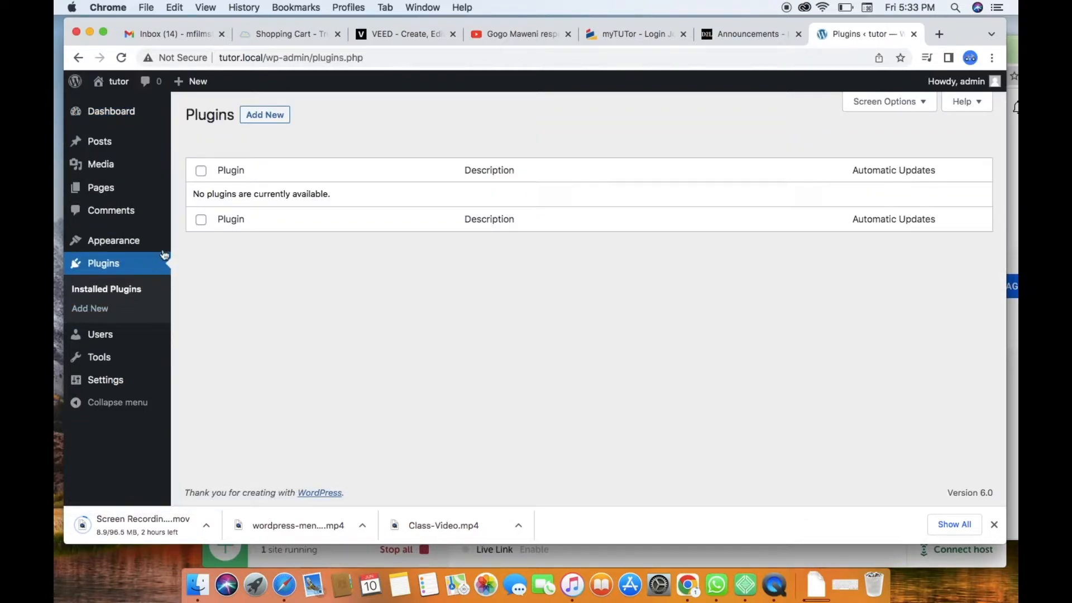
# Search the plugin directory for "elementor", and install and activate the Elementor Website Builder plugin
pyautogui.click(269, 120)
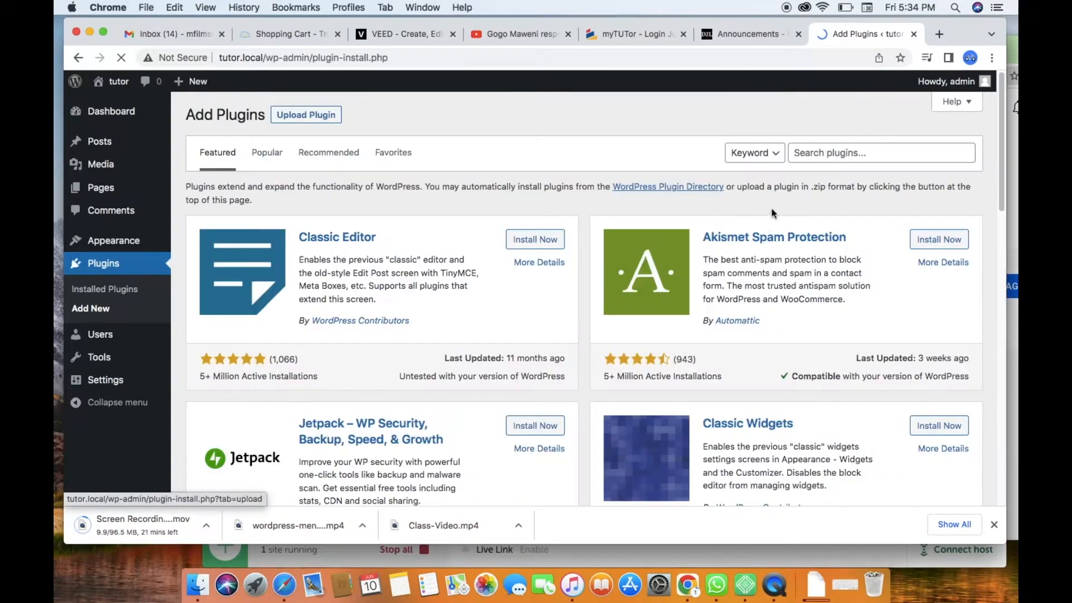
pyautogui.click(811, 156)
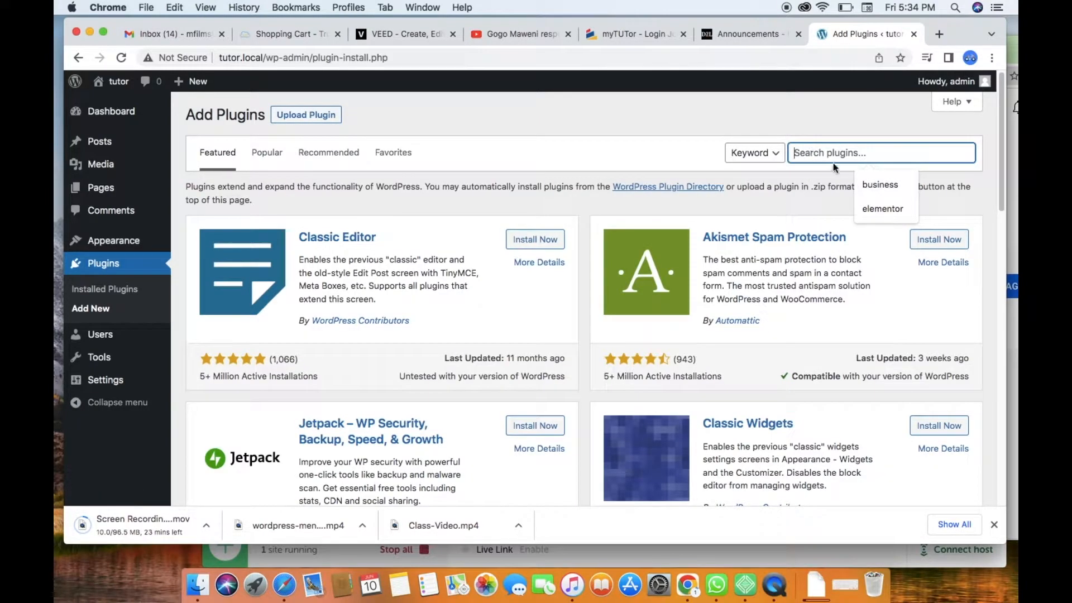
pyautogui.click(884, 209)
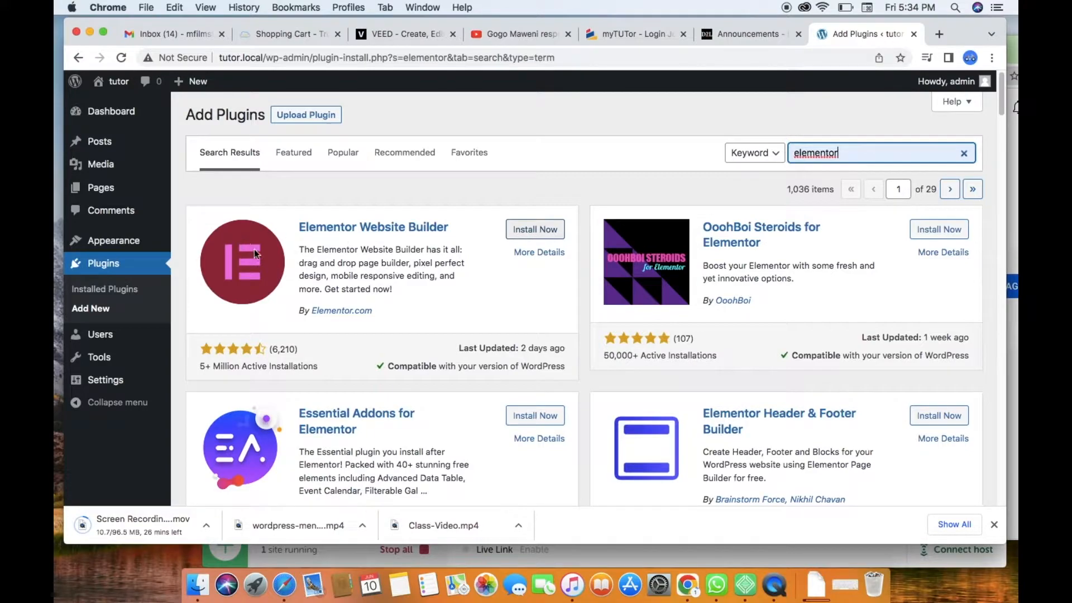
pyautogui.click(531, 231)
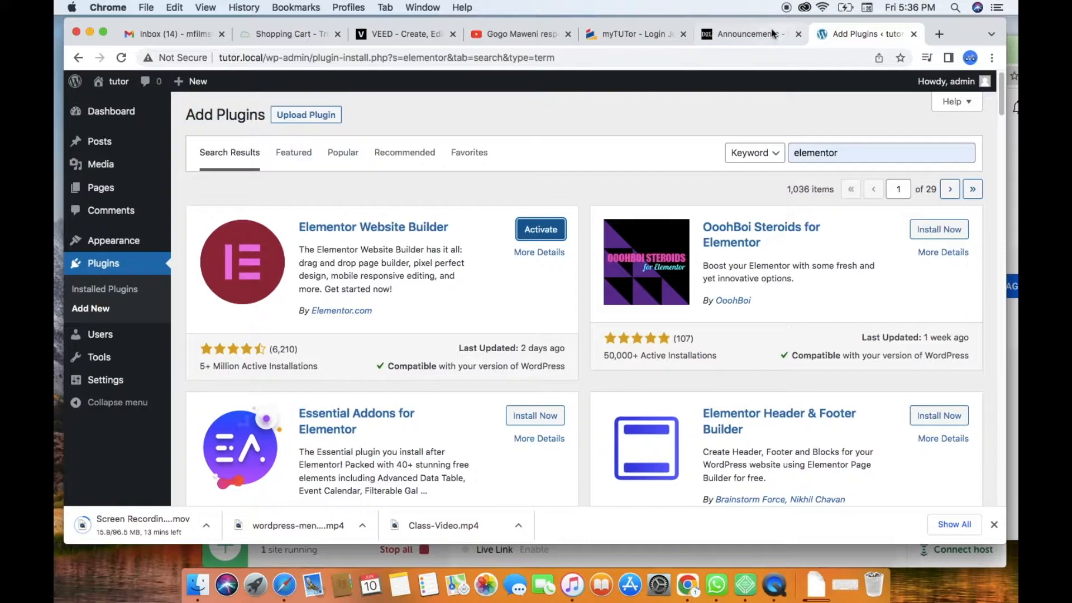
pyautogui.click(538, 231)
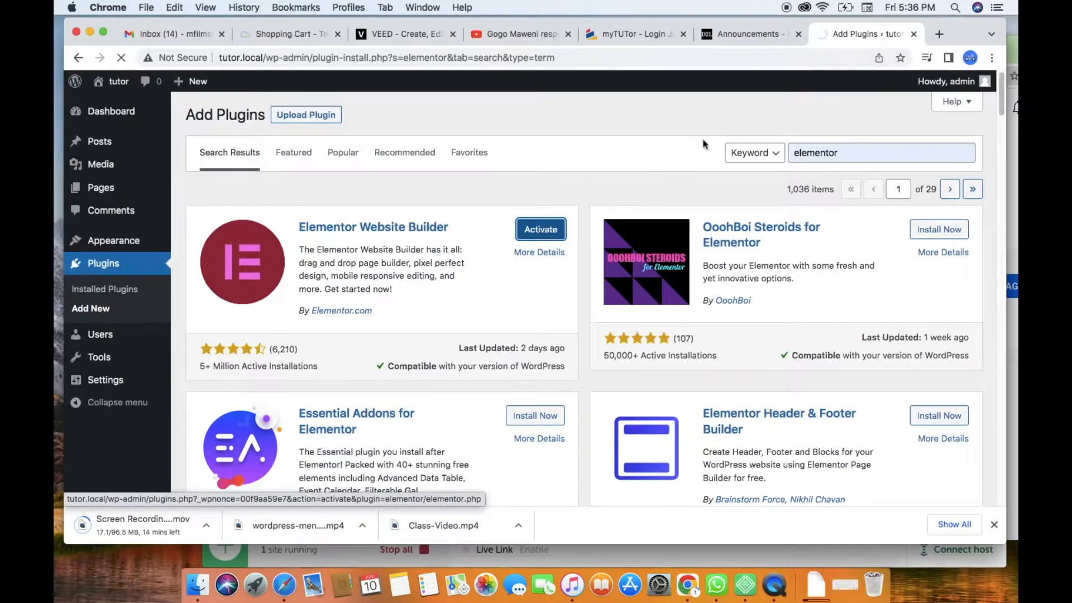
pyautogui.click(824, 8)
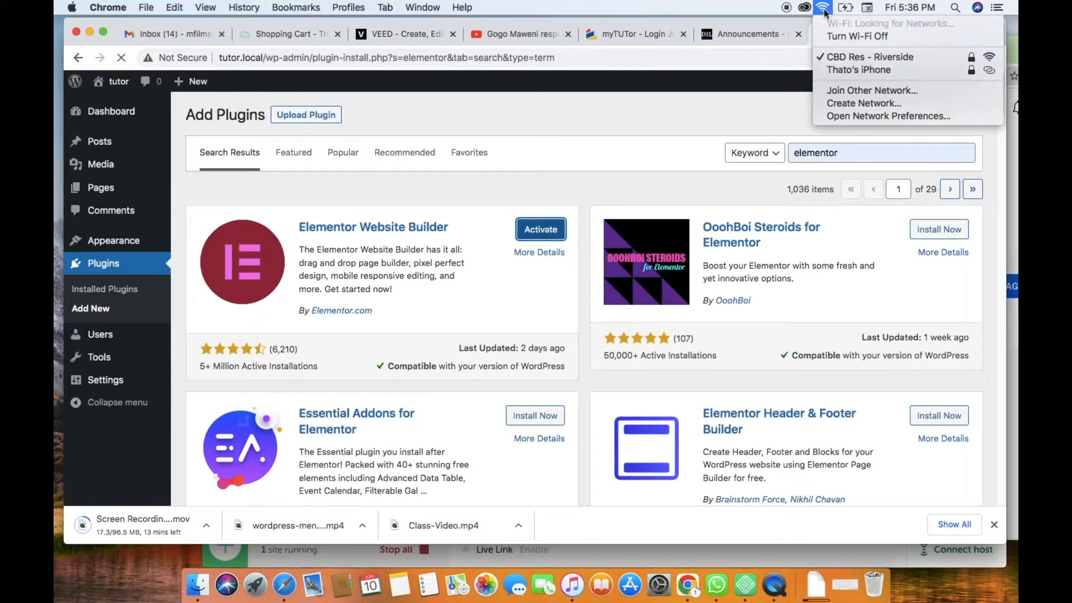
pyautogui.click(825, 9)
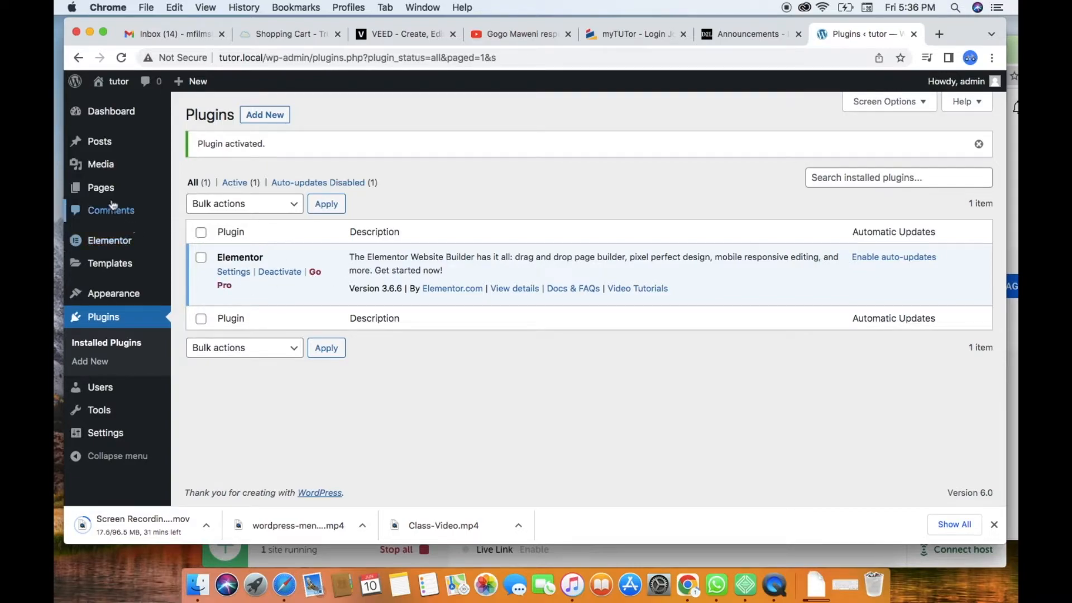
# Add the Hello Elementor theme from the popular themes and activate it for the site
pyautogui.moveTo(125, 278)
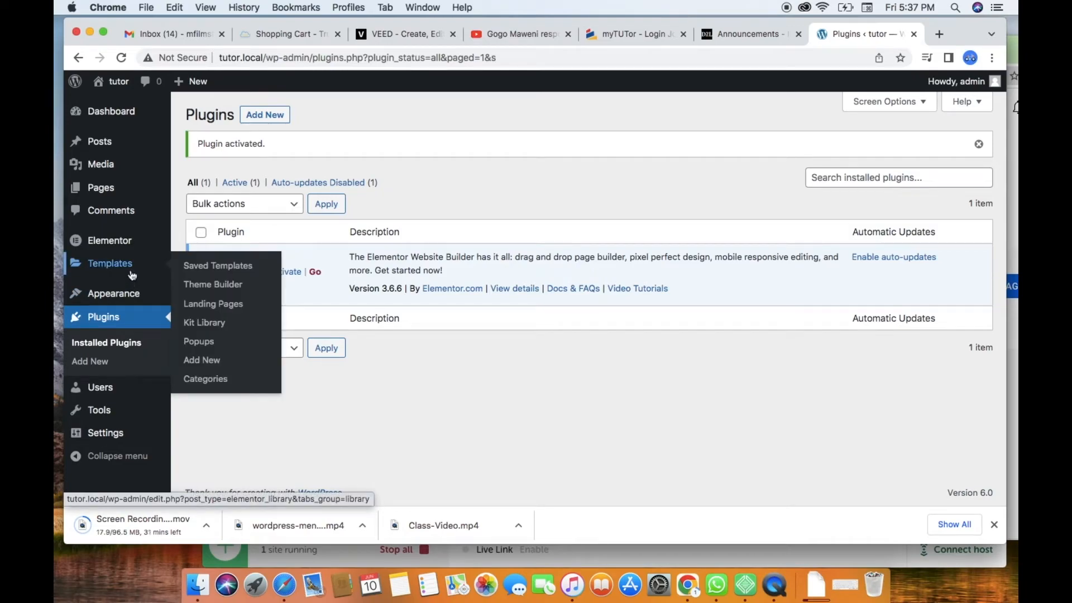
pyautogui.moveTo(128, 296)
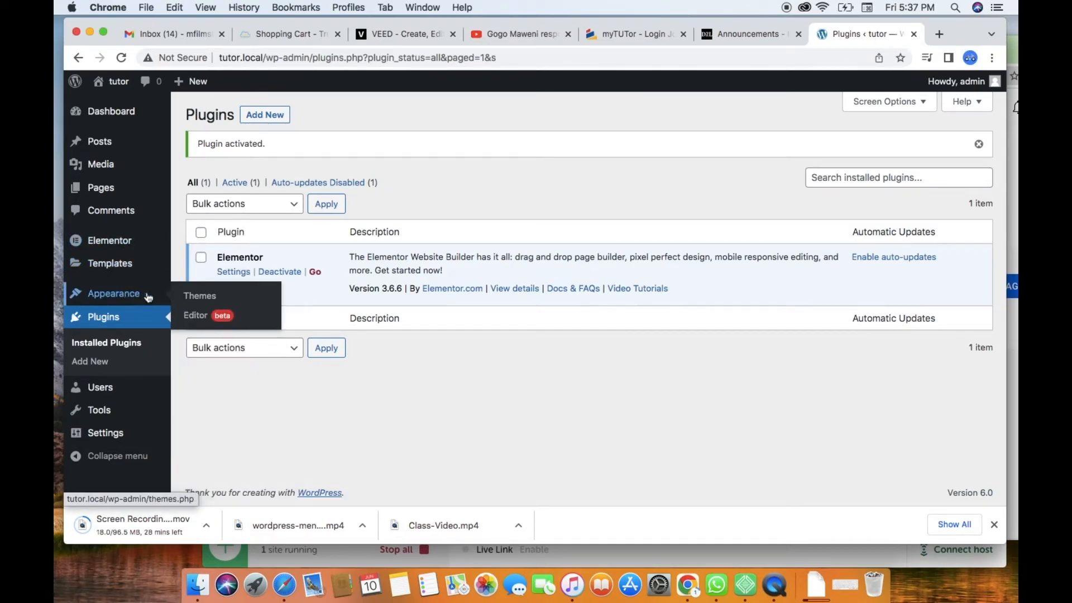
pyautogui.click(205, 300)
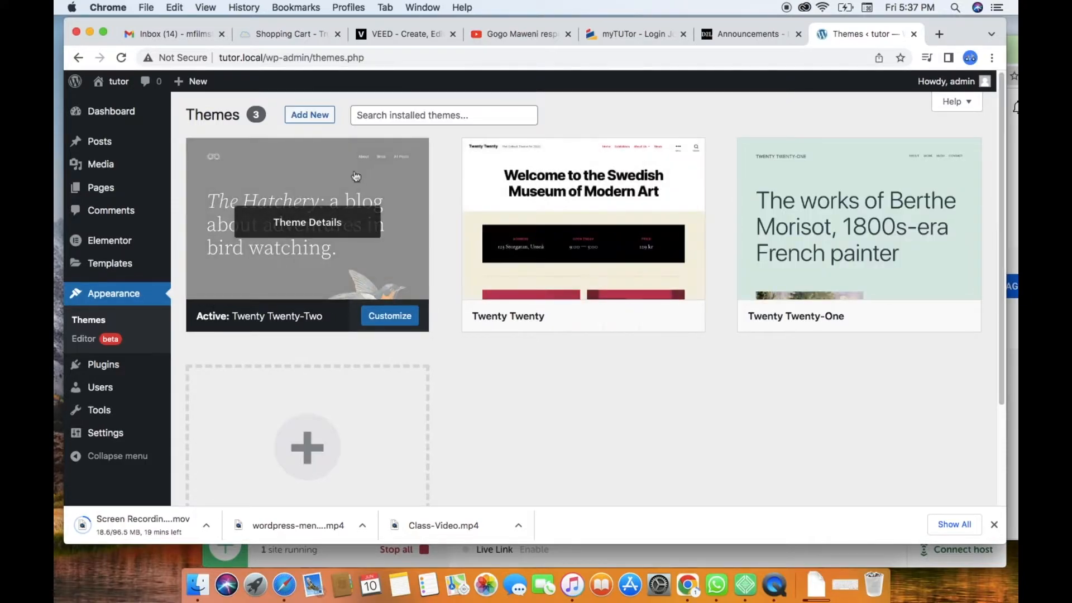
pyautogui.click(316, 116)
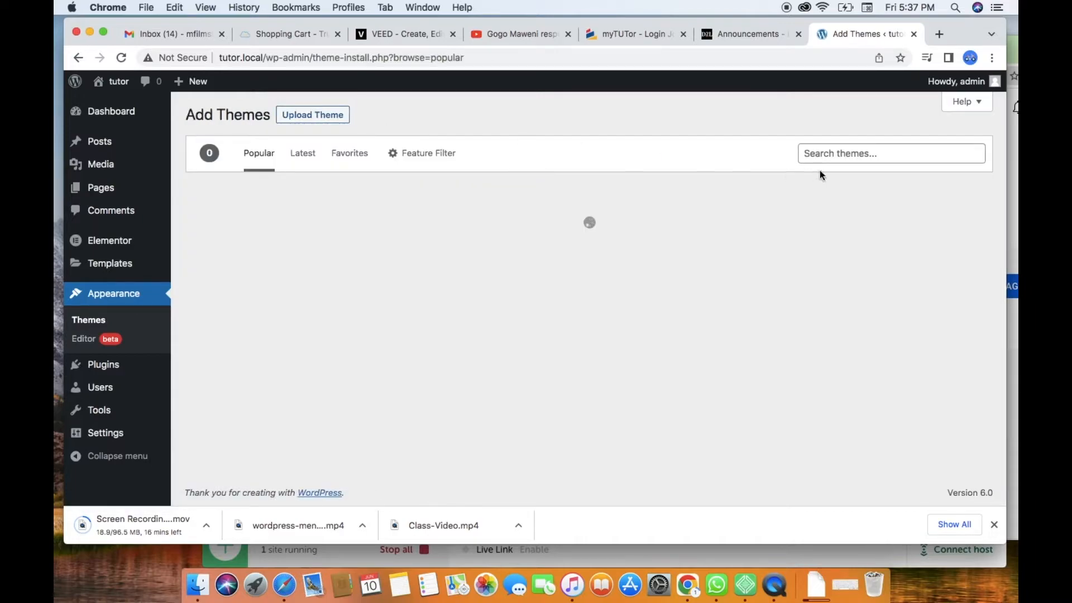
pyautogui.click(836, 153)
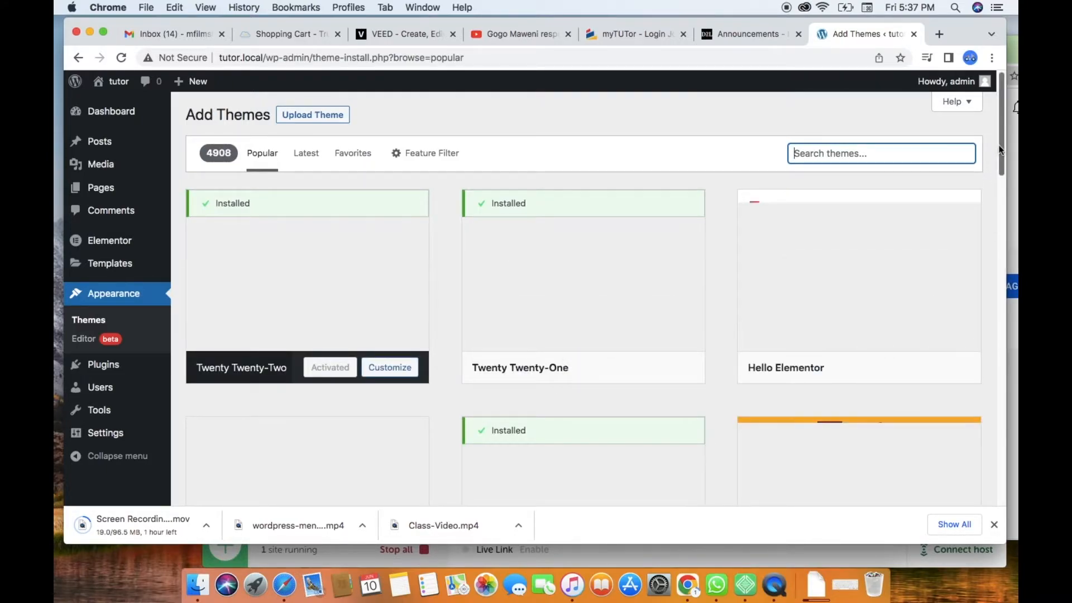
pyautogui.scroll(-1, 812, 293)
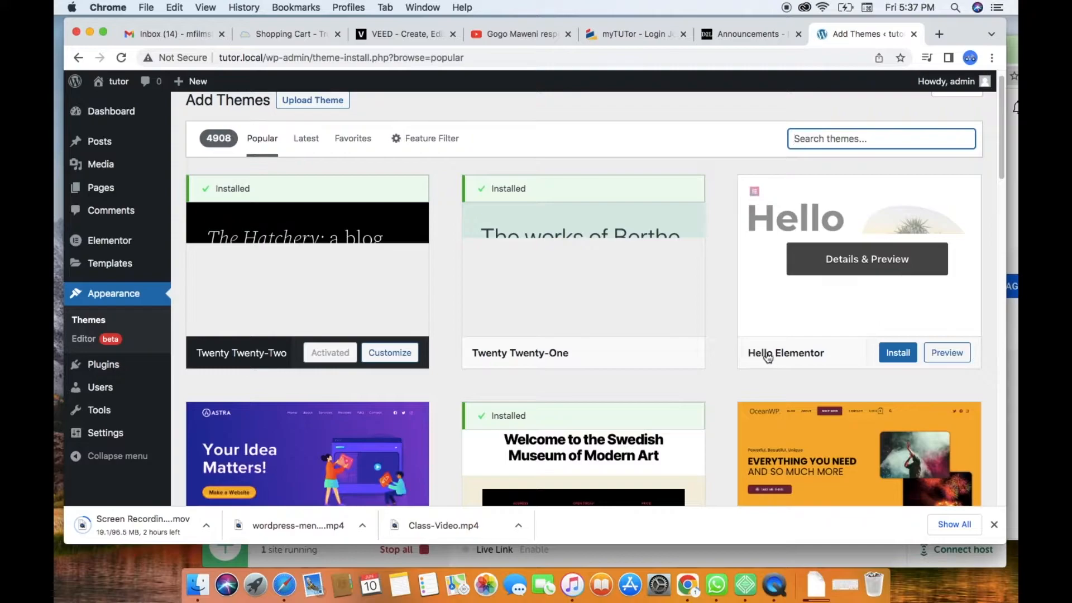
pyautogui.click(893, 358)
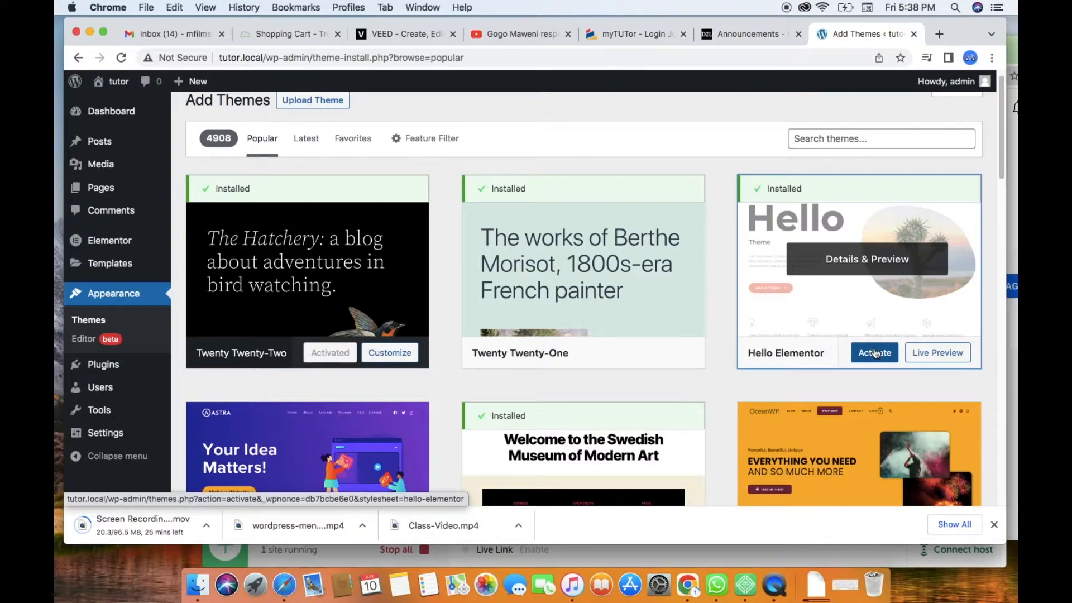
pyautogui.click(872, 356)
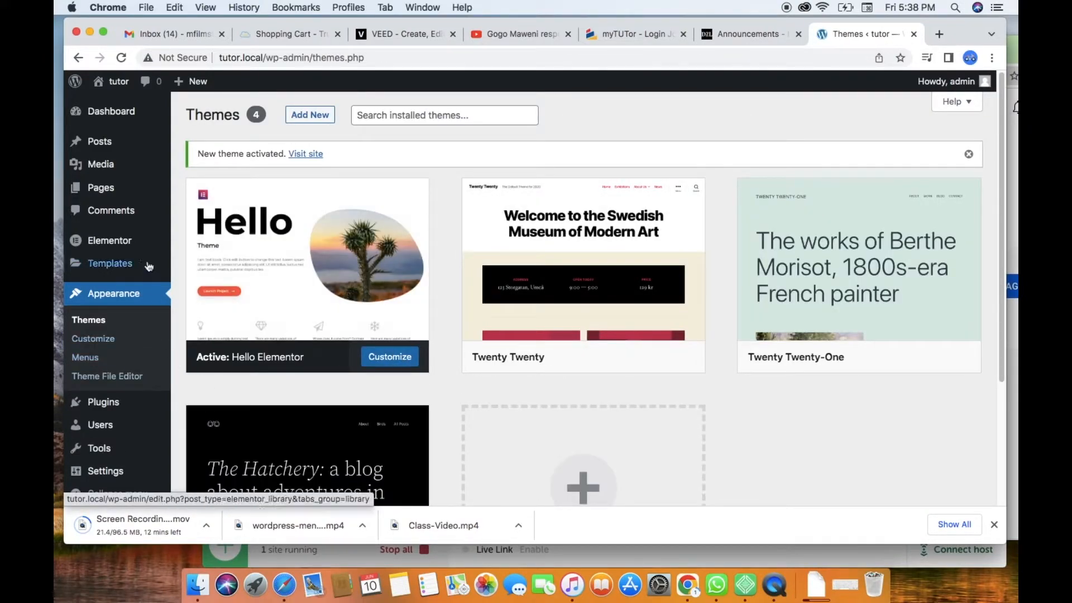
# Create a new page and go through the block editor's welcome guide to its end
pyautogui.moveTo(100, 187)
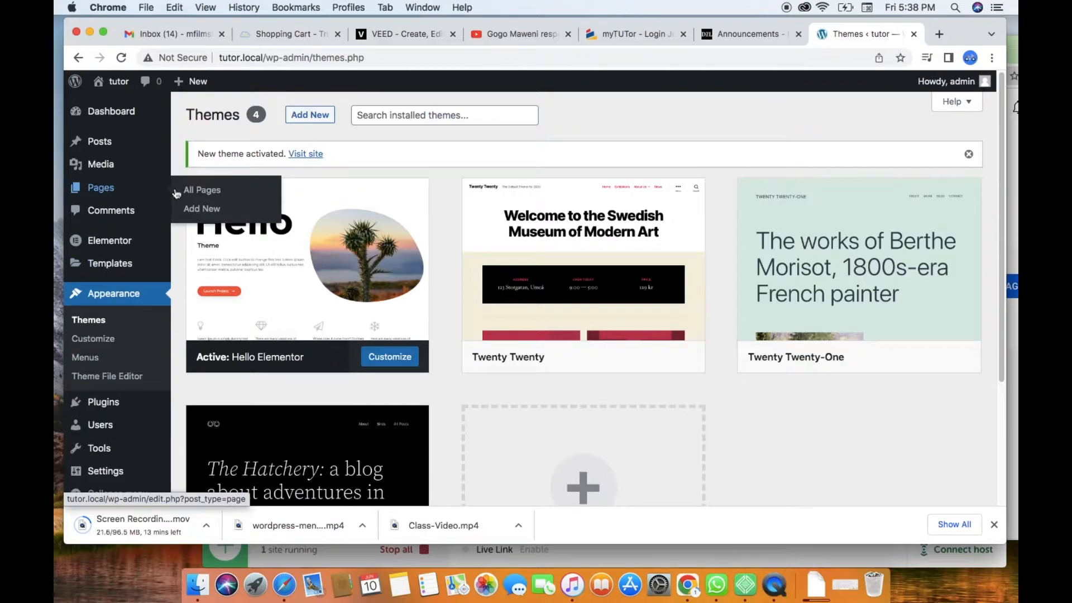
pyautogui.click(113, 191)
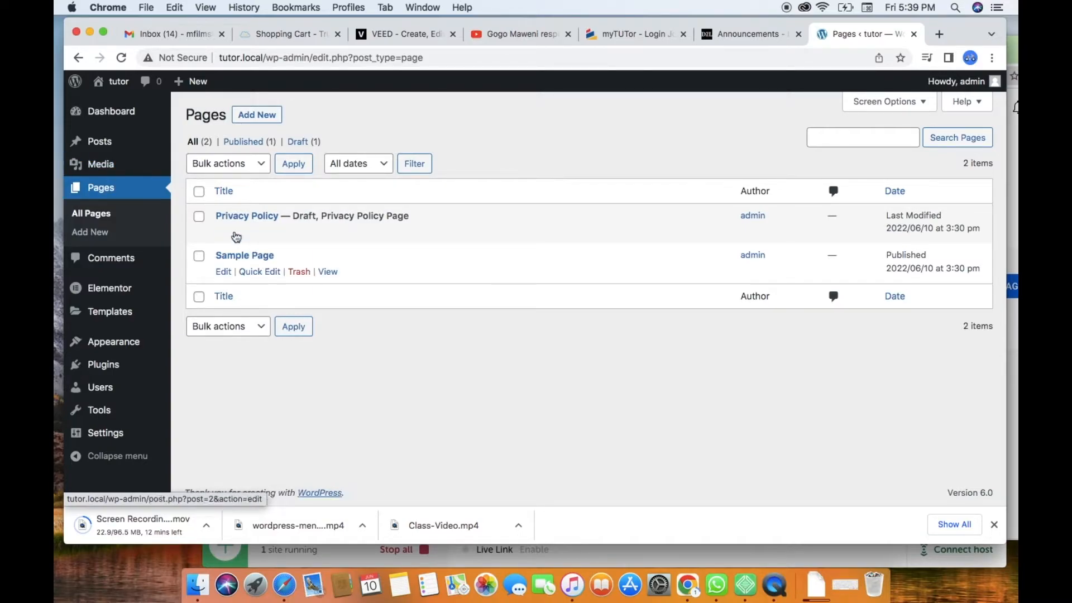
pyautogui.click(260, 123)
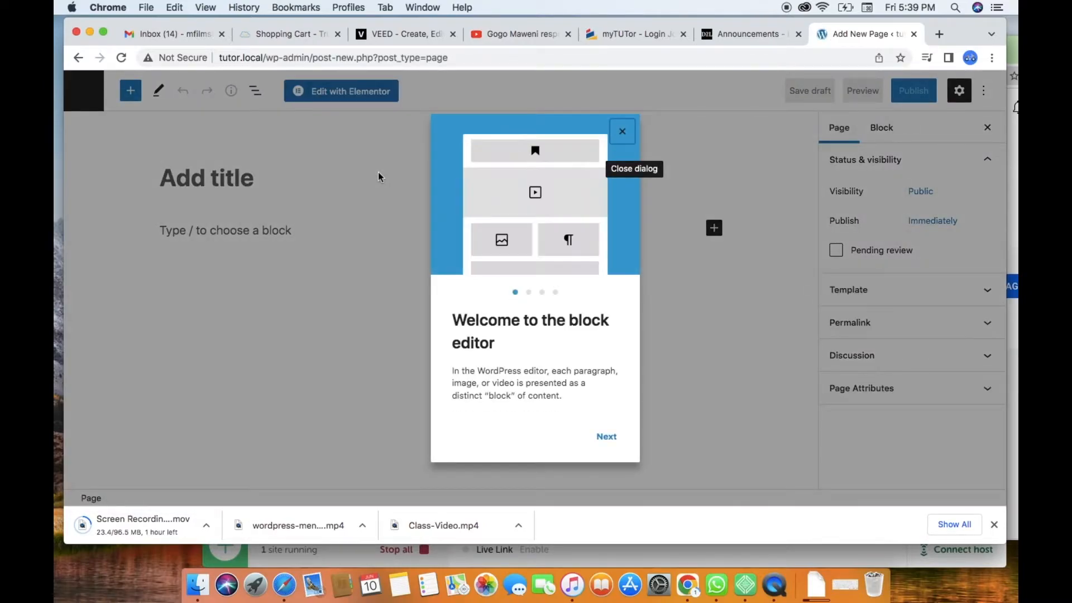
pyautogui.click(613, 439)
pyautogui.click(602, 451)
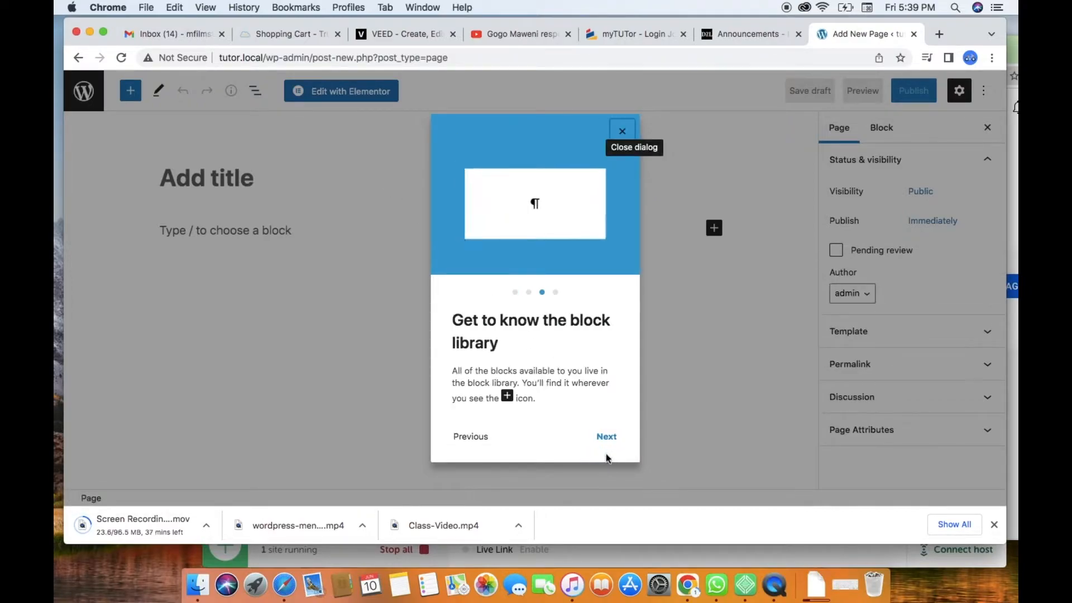
pyautogui.click(608, 438)
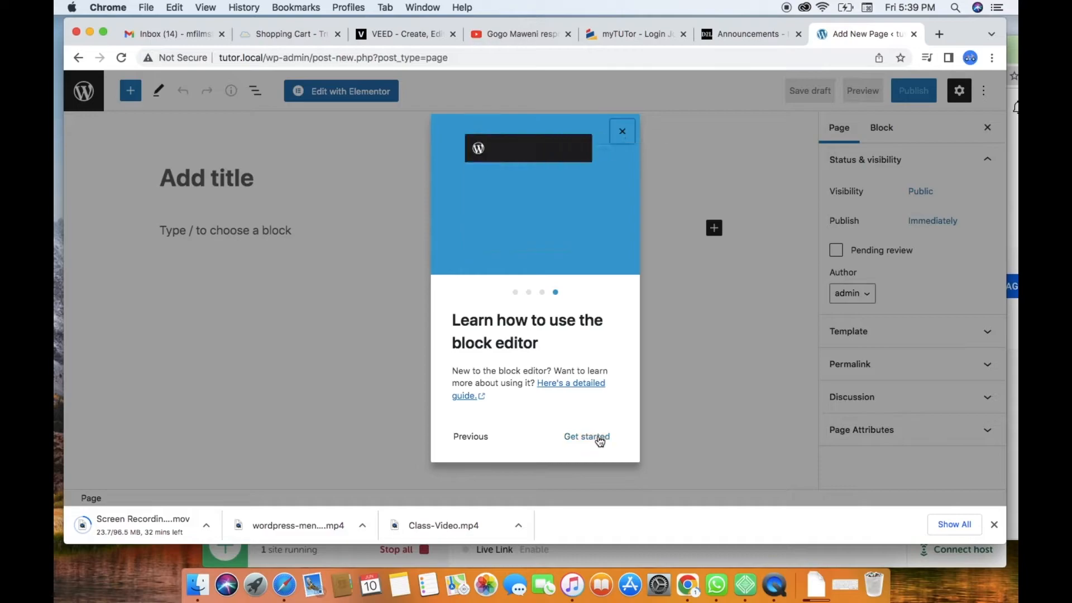
pyautogui.click(589, 438)
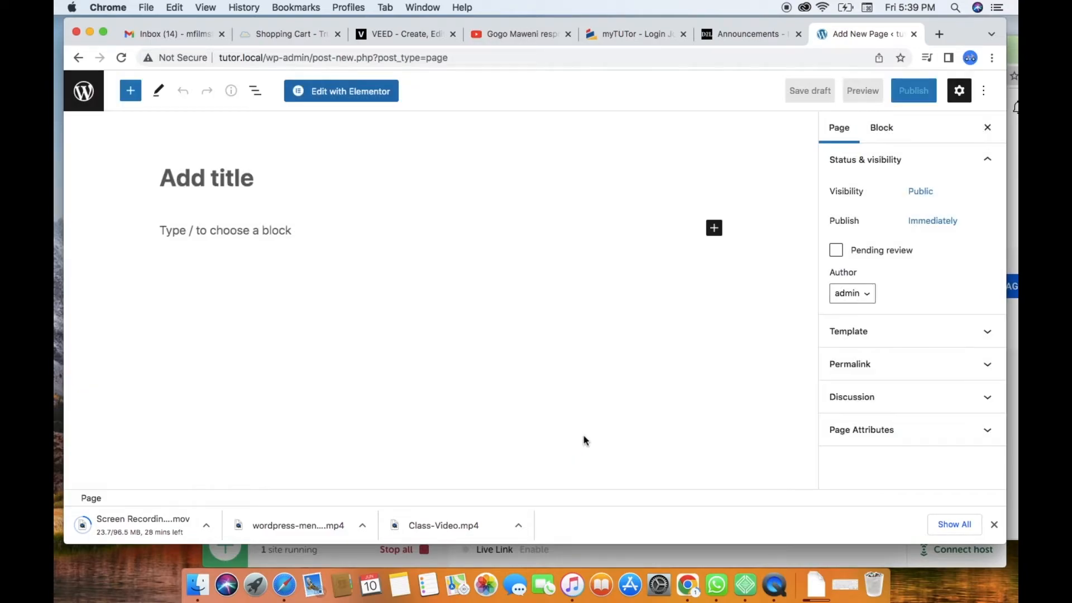
# Title the new page "Home" and publish it
pyautogui.click(245, 191)
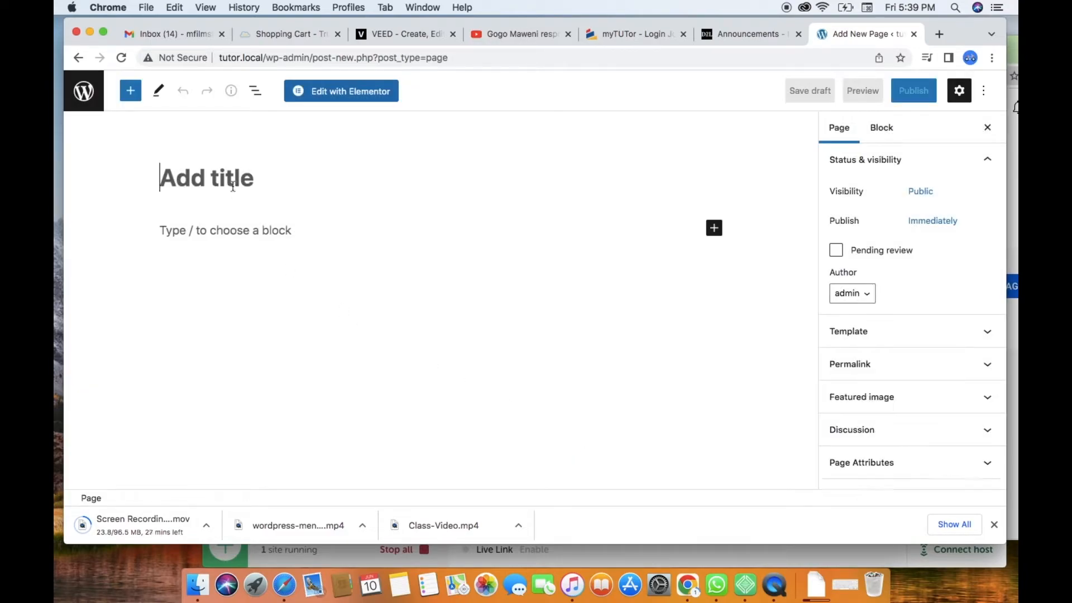
pyautogui.click(845, 585)
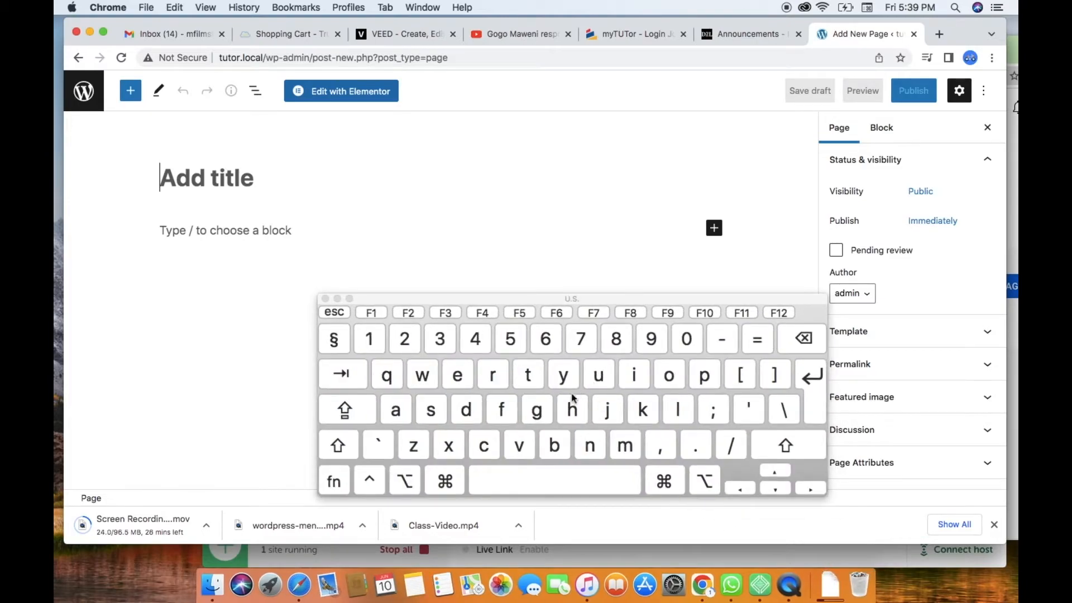
pyautogui.write('Home')
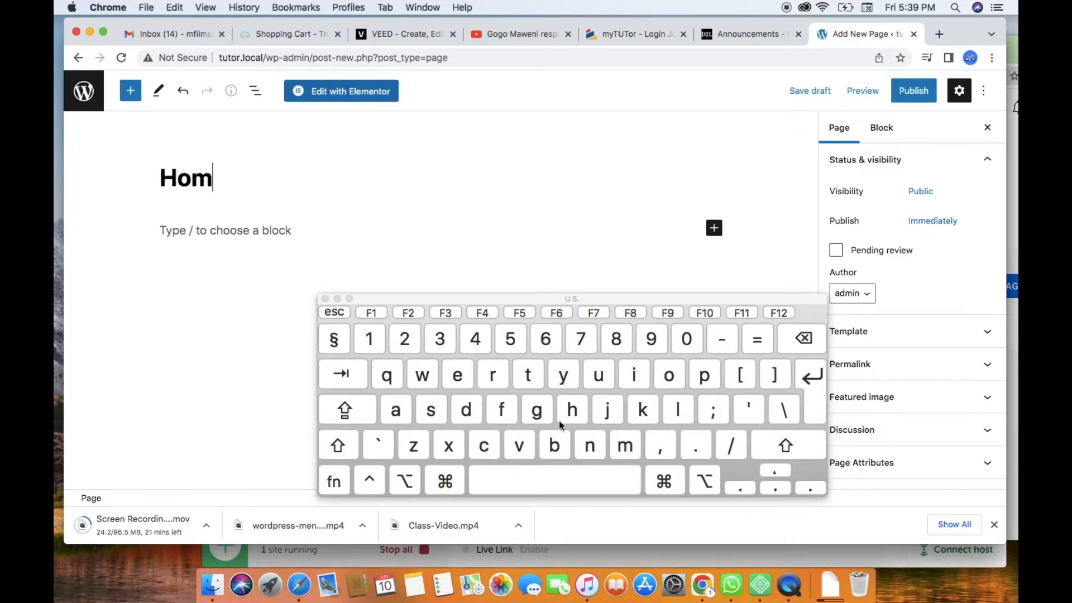
pyautogui.click(336, 300)
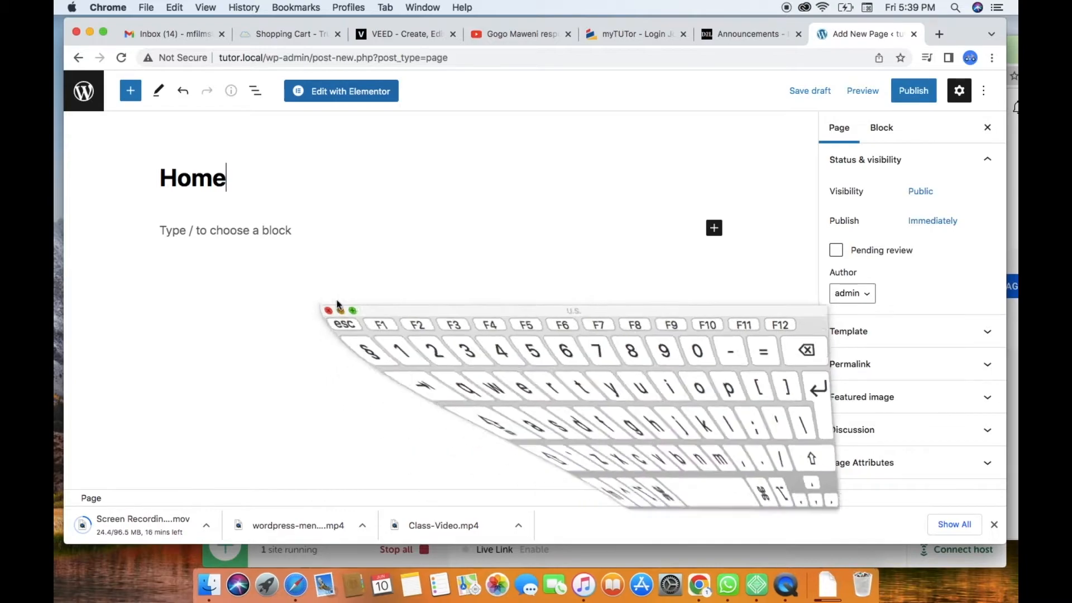
pyautogui.click(917, 100)
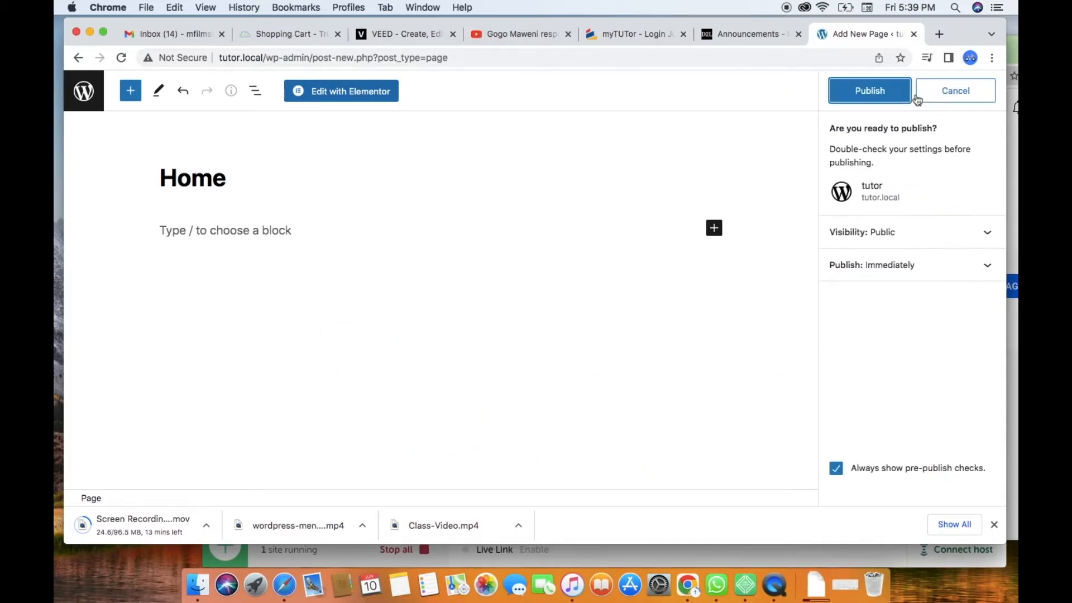
pyautogui.click(891, 92)
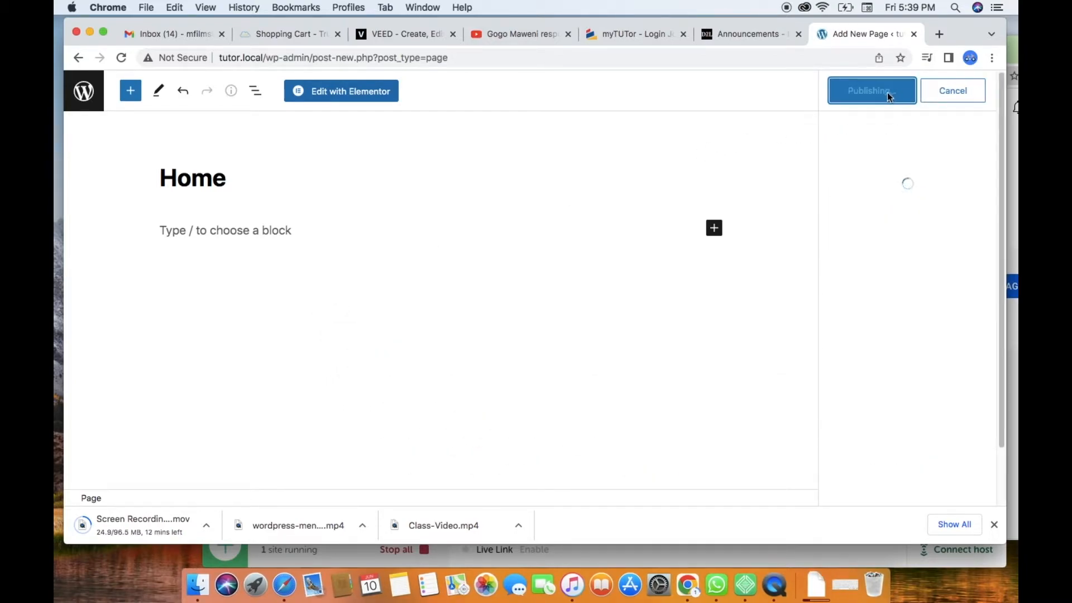
# Open the Home page in Elementor and replace its empty section with a new single-column section
pyautogui.click(358, 93)
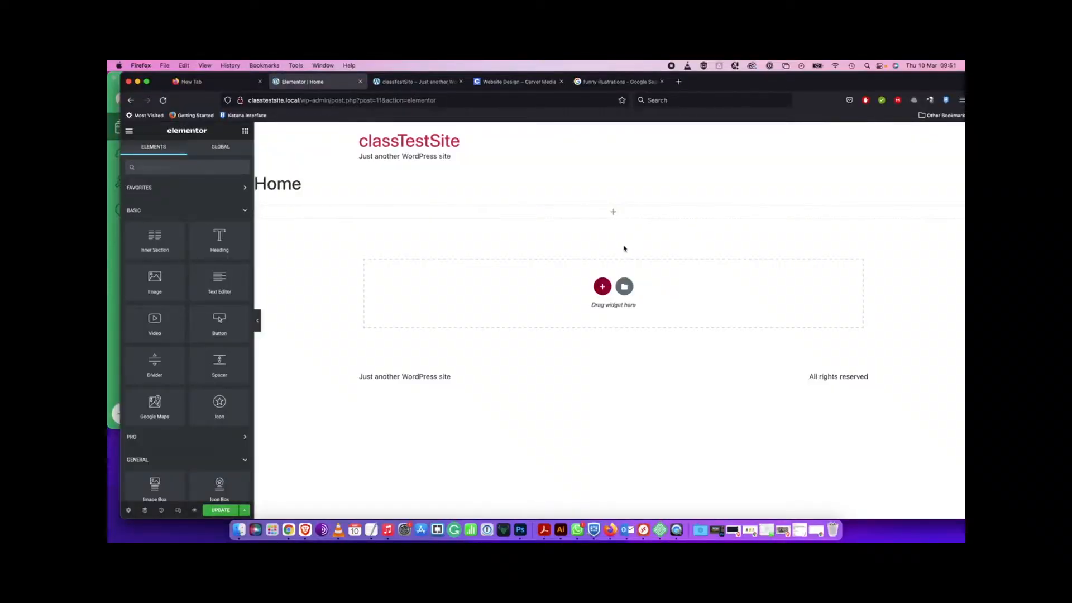
pyautogui.click(626, 194)
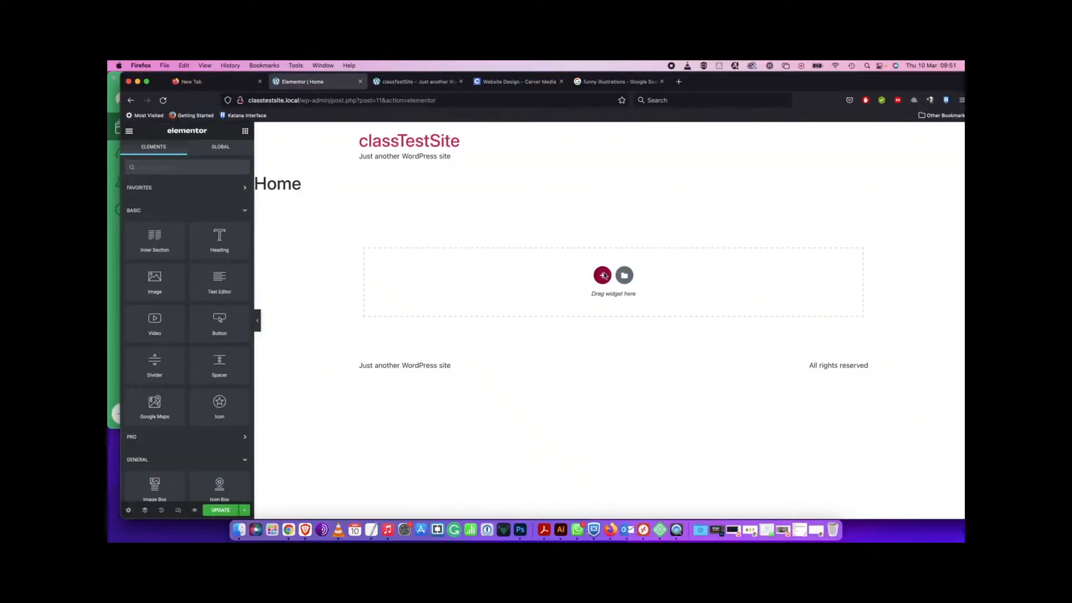
pyautogui.click(603, 275)
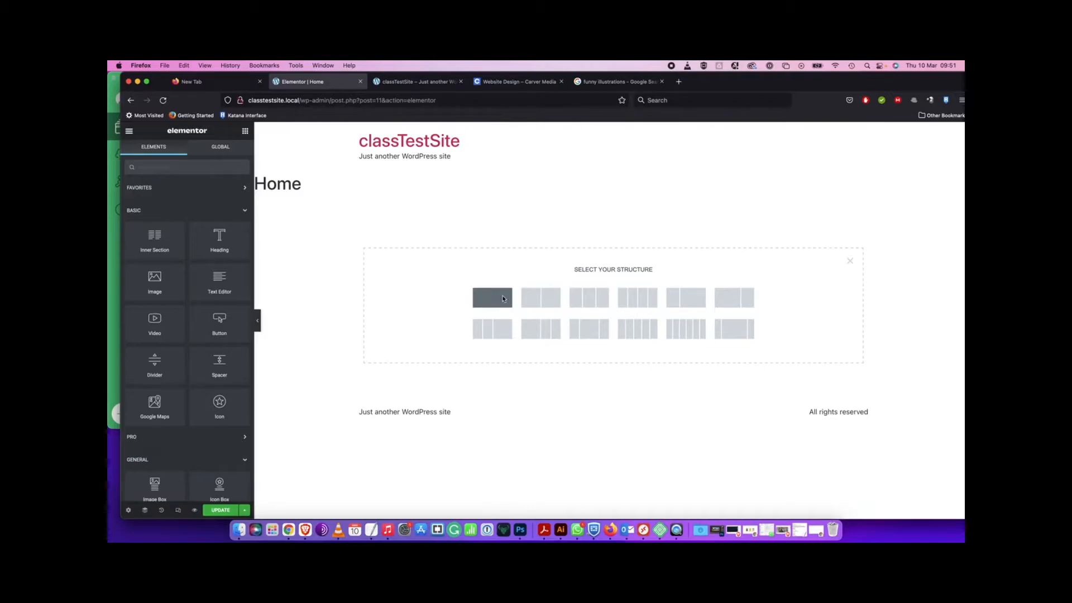
pyautogui.click(504, 298)
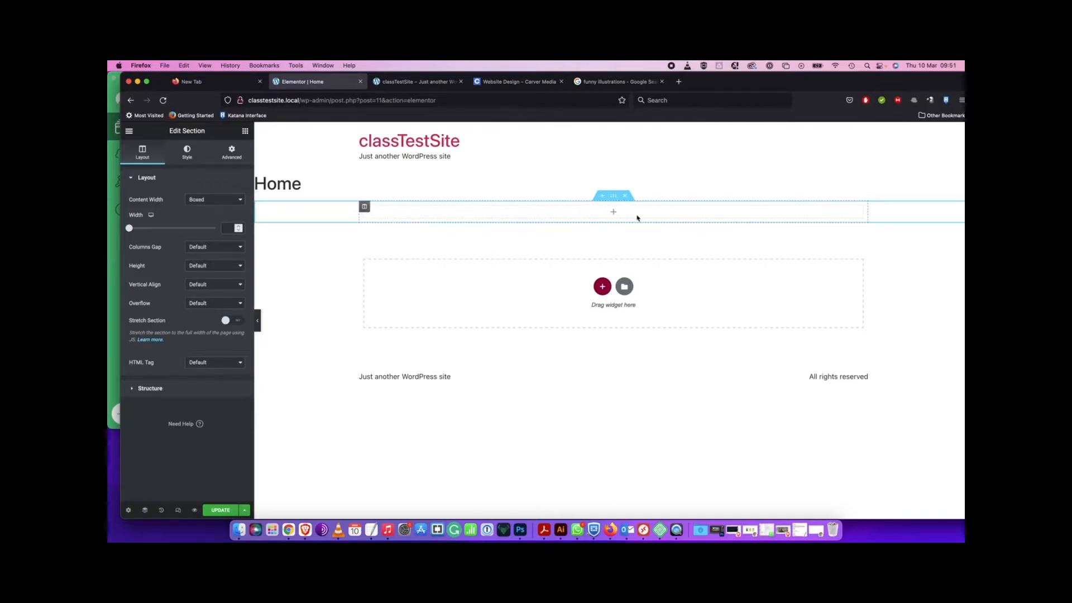
# Try the Full Width content width on the new section and return it to Boxed
pyautogui.click(614, 198)
pyautogui.click(234, 204)
pyautogui.click(221, 209)
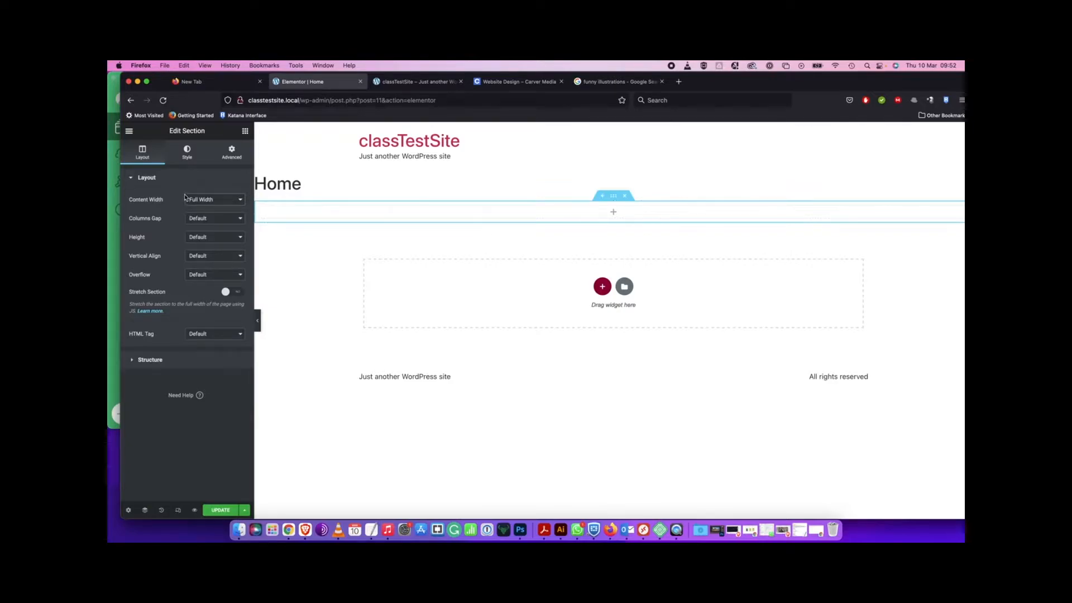
pyautogui.click(227, 200)
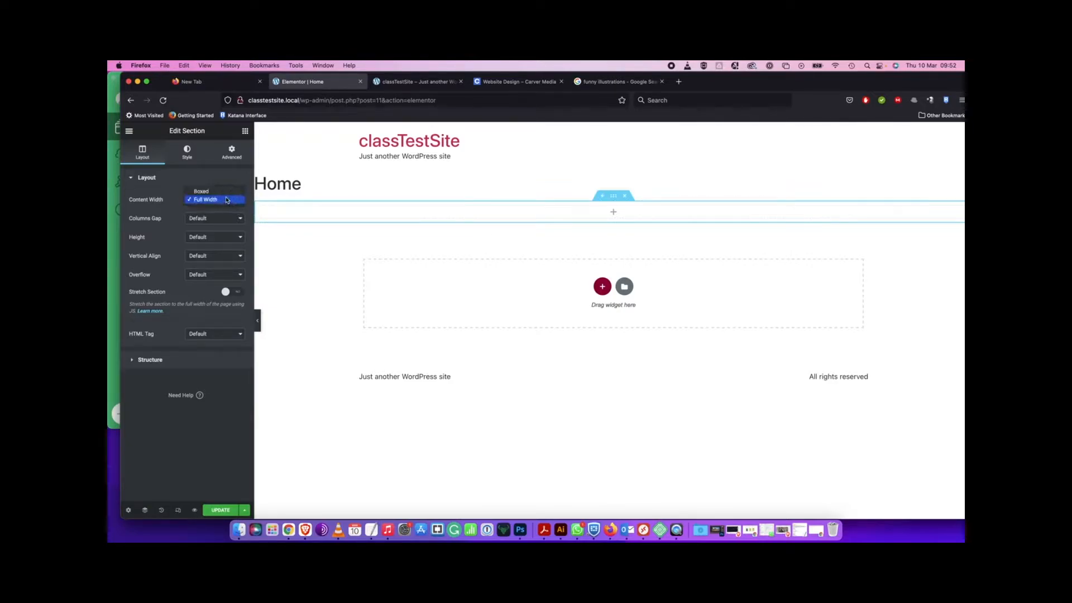
pyautogui.click(215, 192)
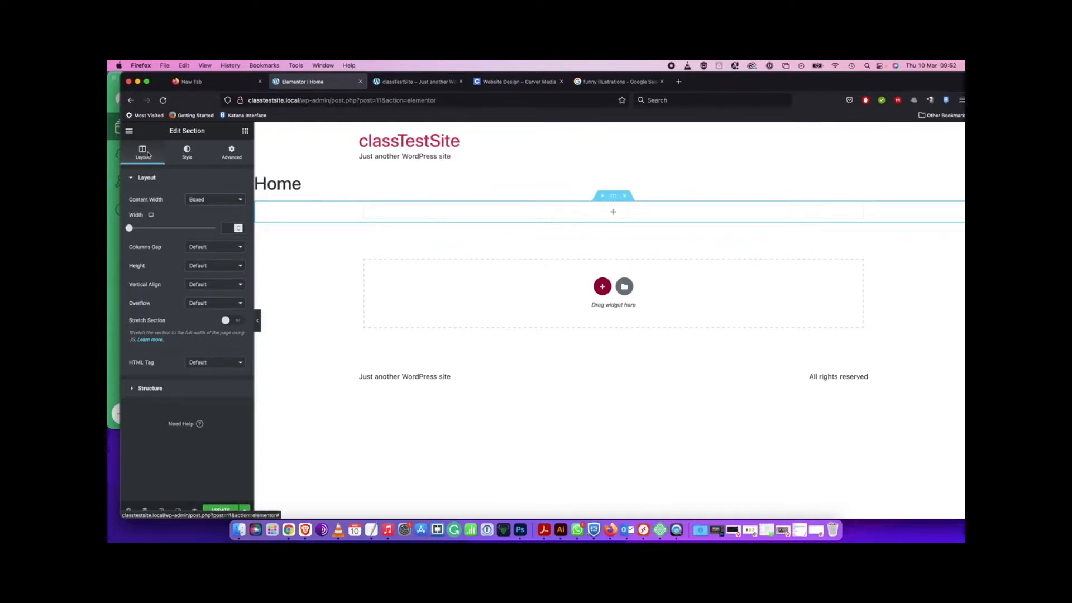
# Look through the section's style, advanced and layout settings, and the column's layout and style settings
pyautogui.click(187, 154)
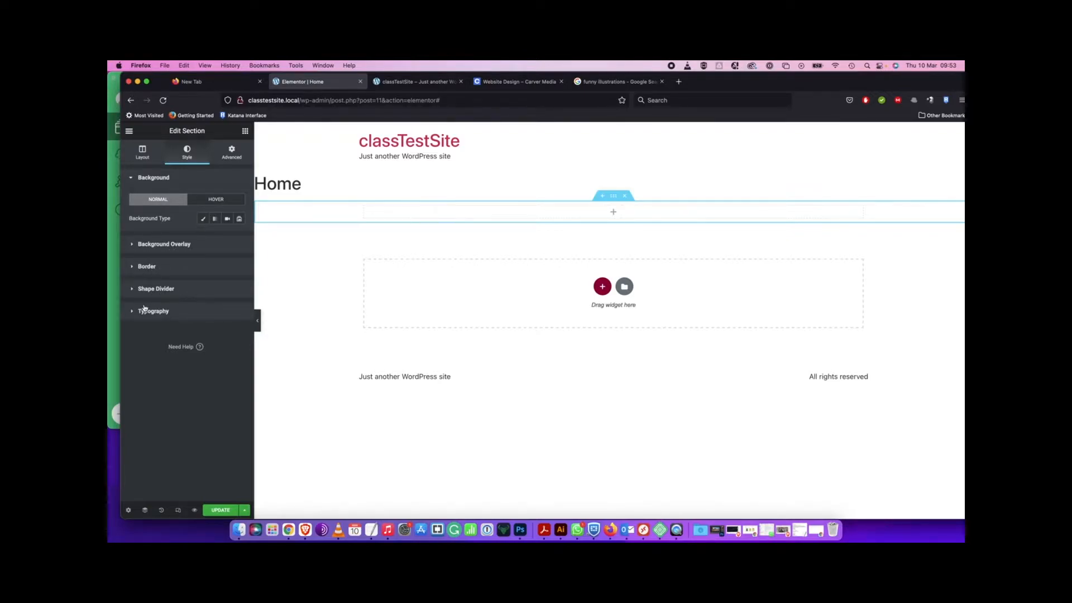
pyautogui.click(234, 155)
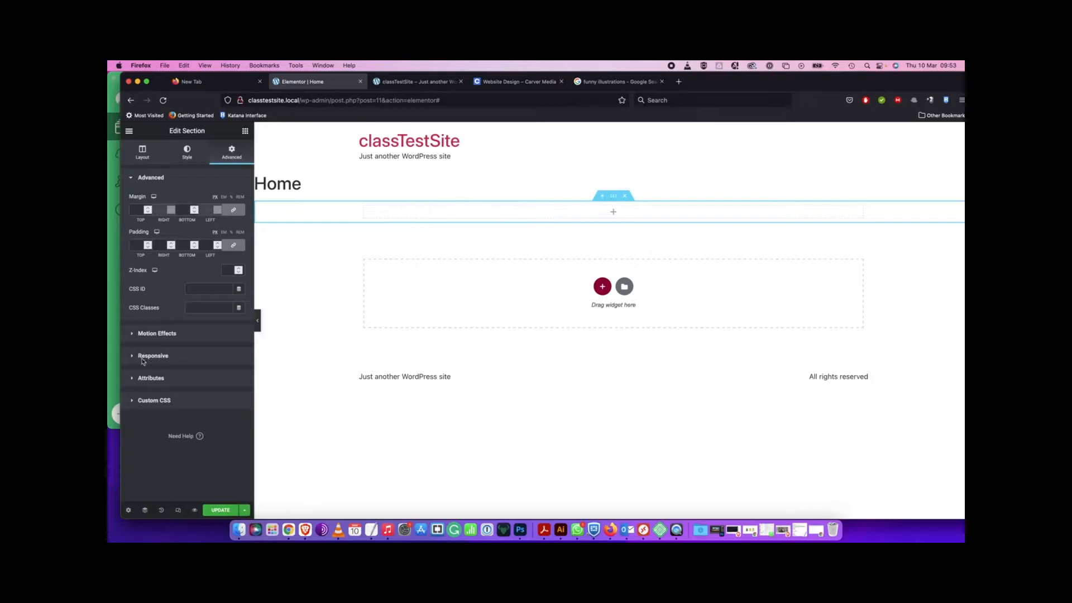
pyautogui.click(144, 155)
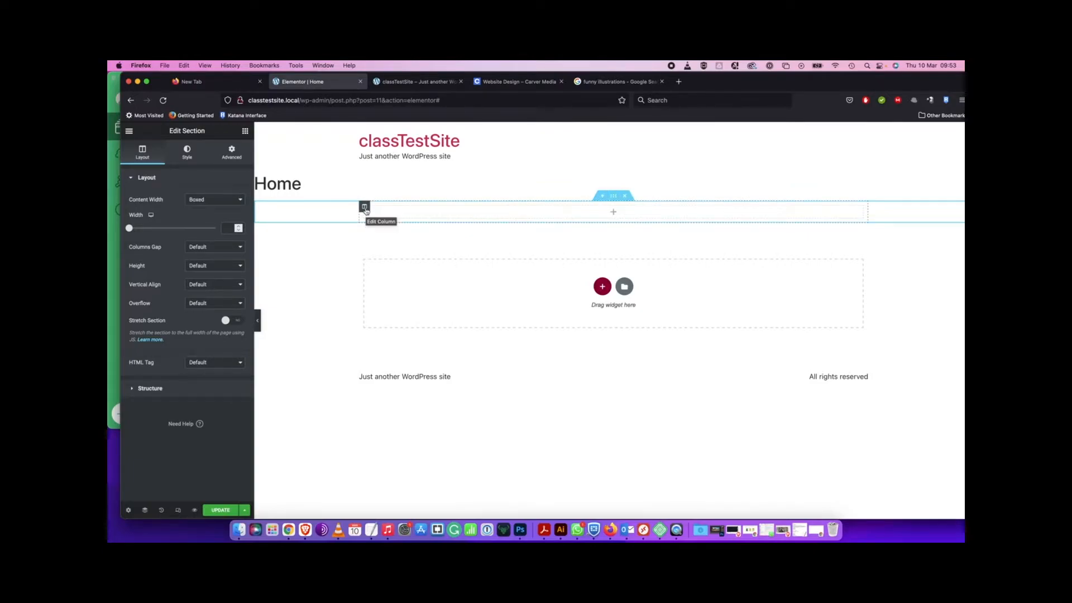
pyautogui.click(365, 207)
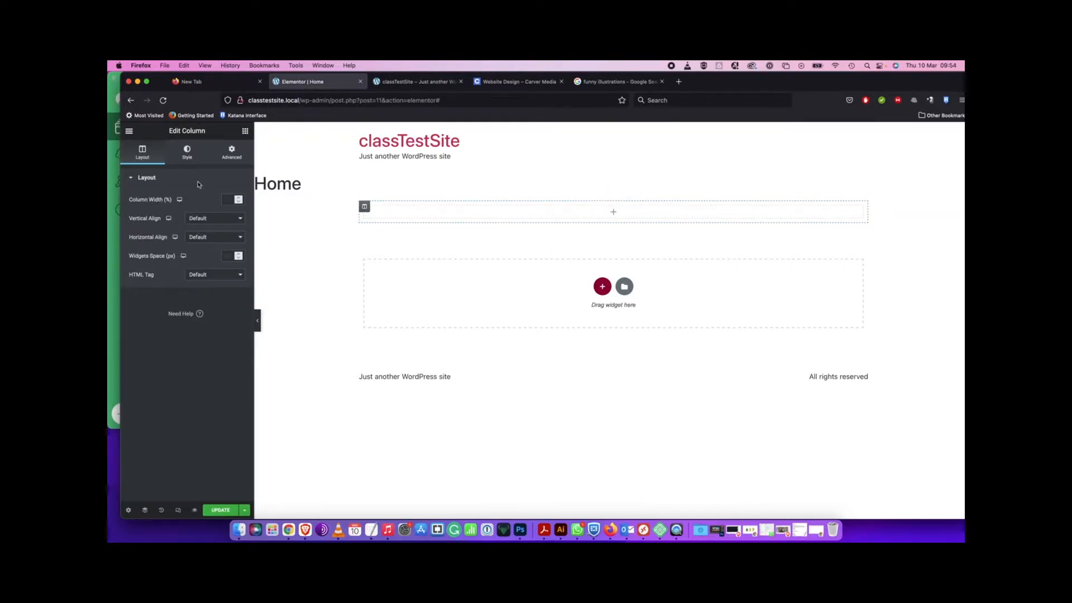
pyautogui.click(187, 152)
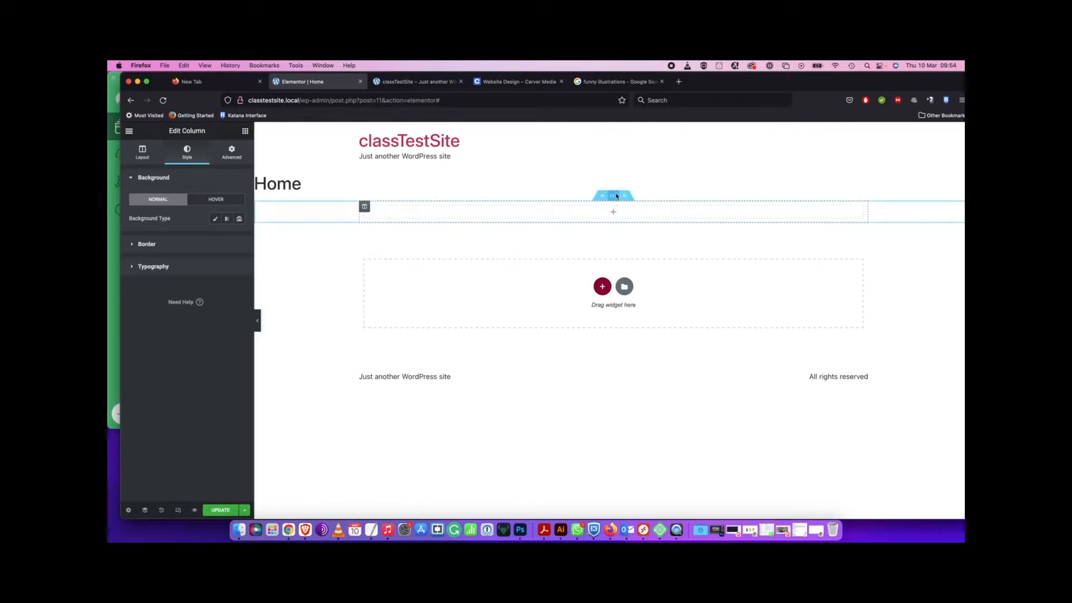
# Give the section the color-and-image background type and open the media selection for its background image
pyautogui.click(617, 197)
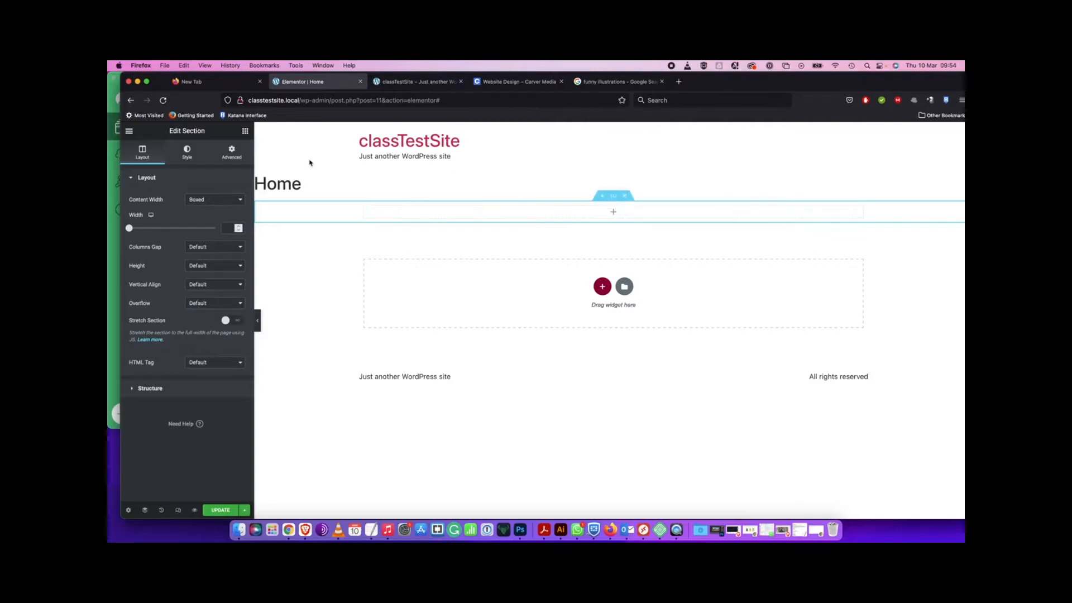
pyautogui.click(187, 154)
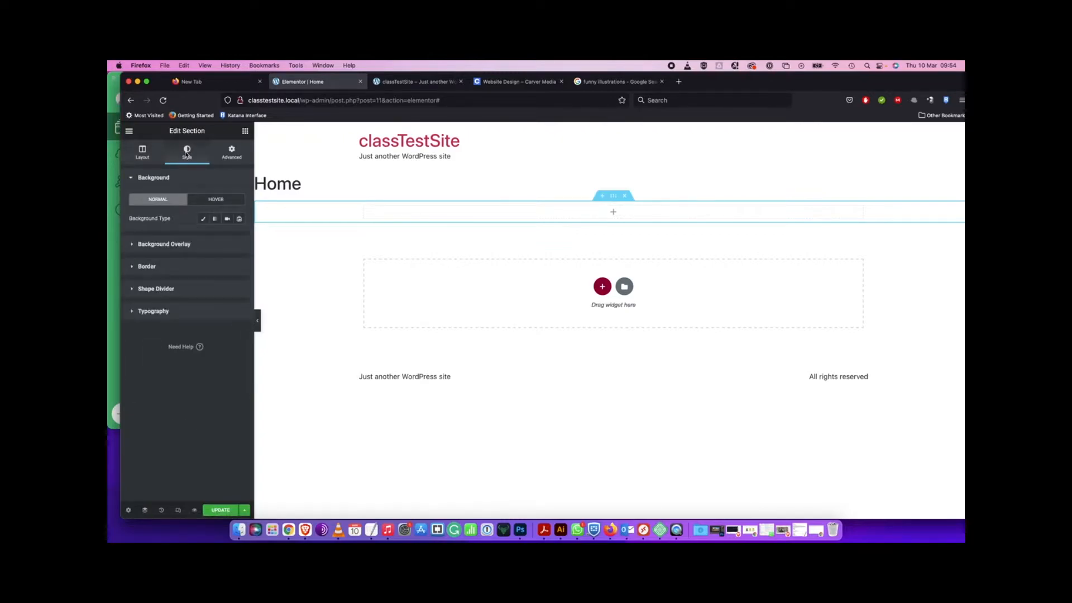
pyautogui.click(203, 220)
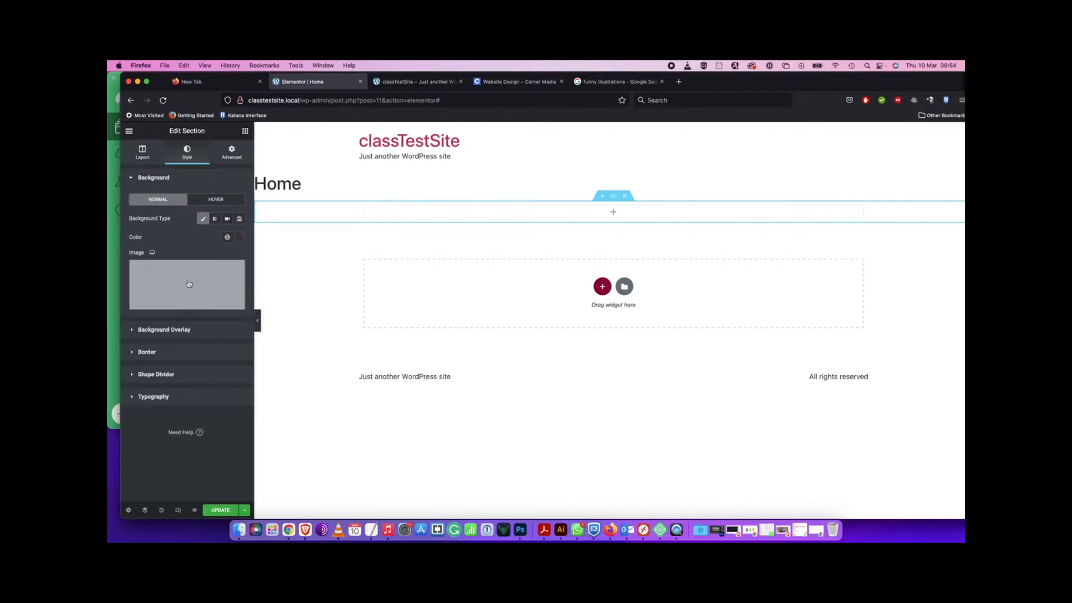
pyautogui.moveTo(176, 290)
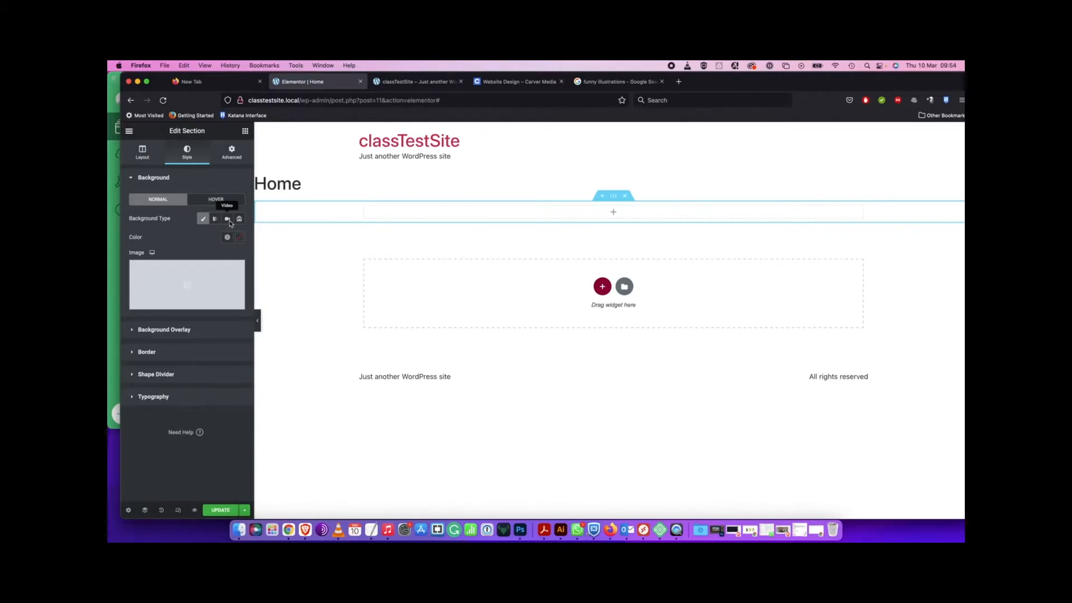
pyautogui.click(189, 286)
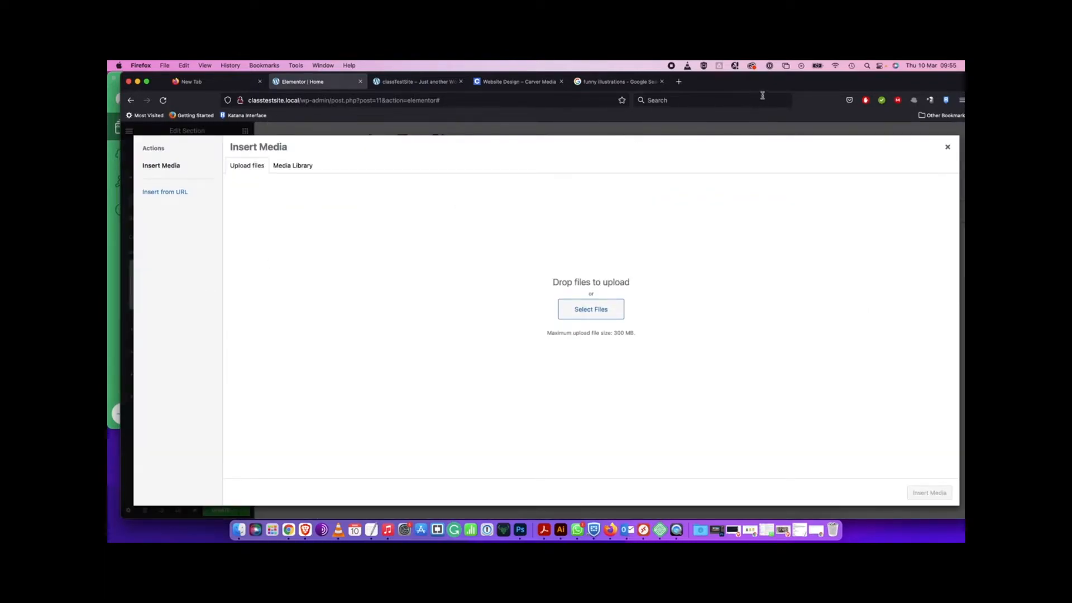
# Upload all six images from the Class-wordpress folder to the media library
pyautogui.moveTo(773, 87); pyautogui.dragTo(606, 73)
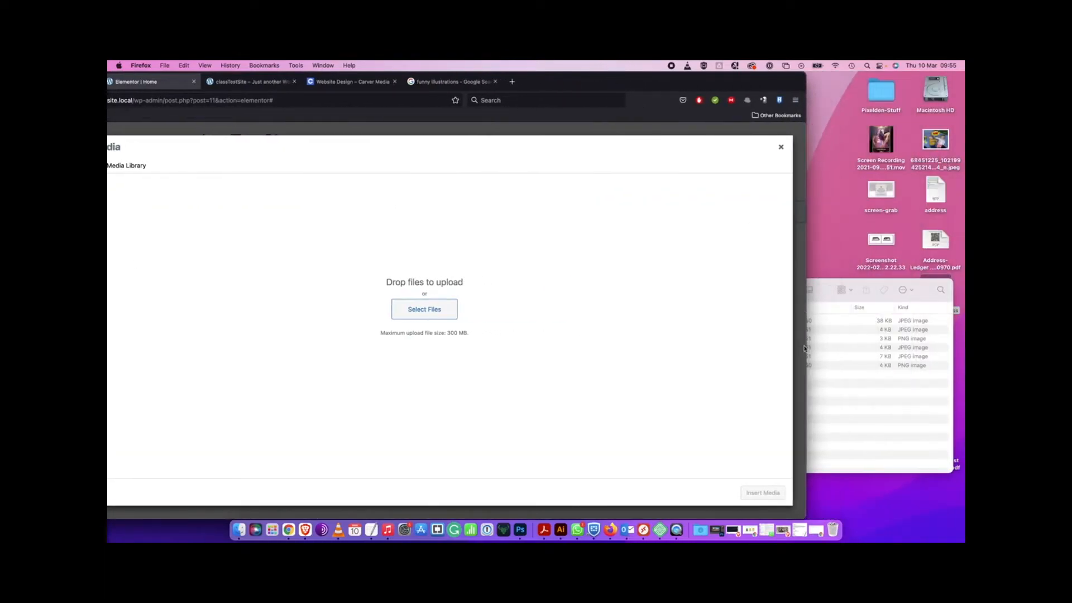
pyautogui.click(859, 411)
pyautogui.moveTo(704, 407); pyautogui.dragTo(854, 223)
pyautogui.moveTo(806, 247); pyautogui.dragTo(445, 233)
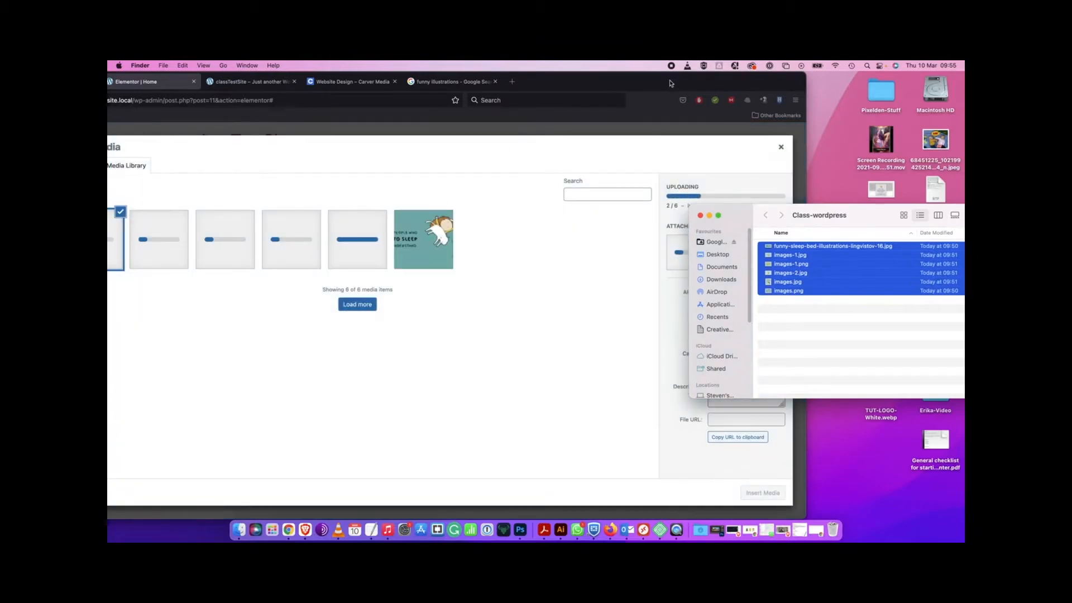
pyautogui.moveTo(670, 83); pyautogui.dragTo(818, 63)
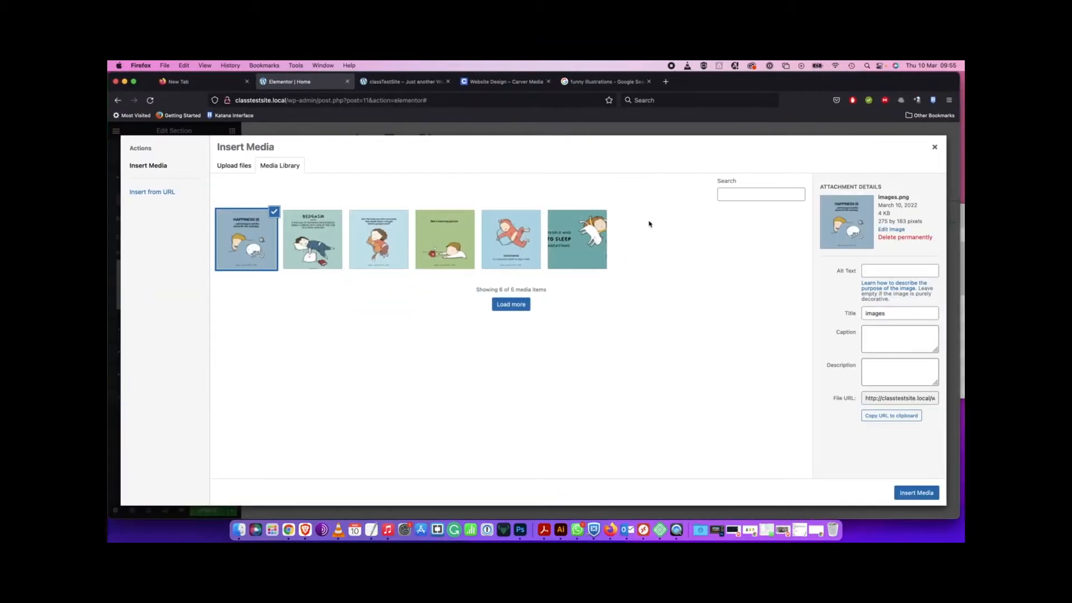
# Insert funny-sleep-bed-illustrations-lingvistov-16.jpg as the section's background image
pyautogui.click(590, 240)
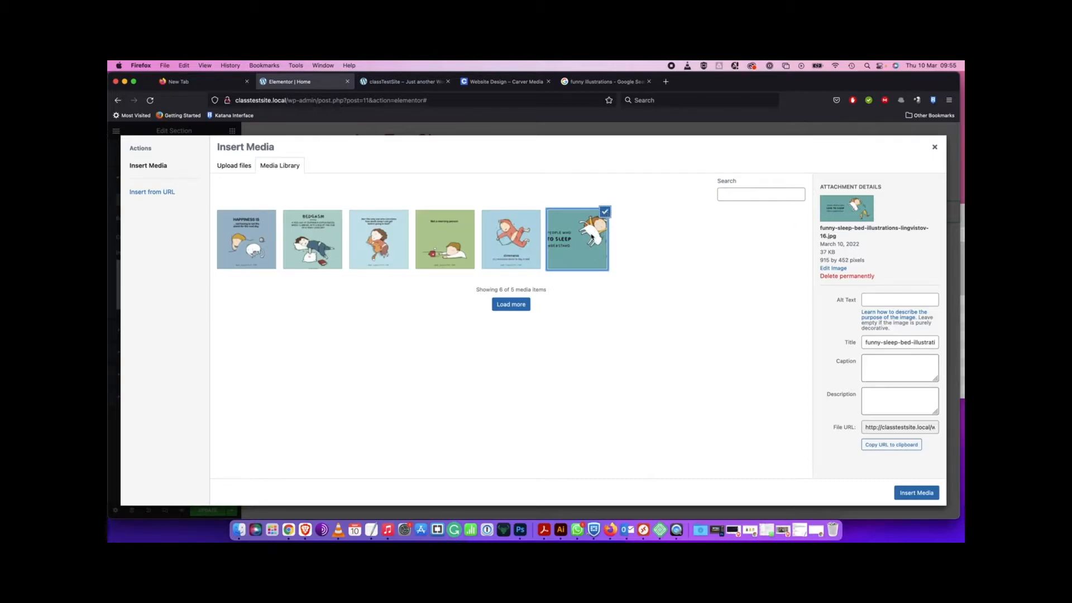
pyautogui.click(605, 212)
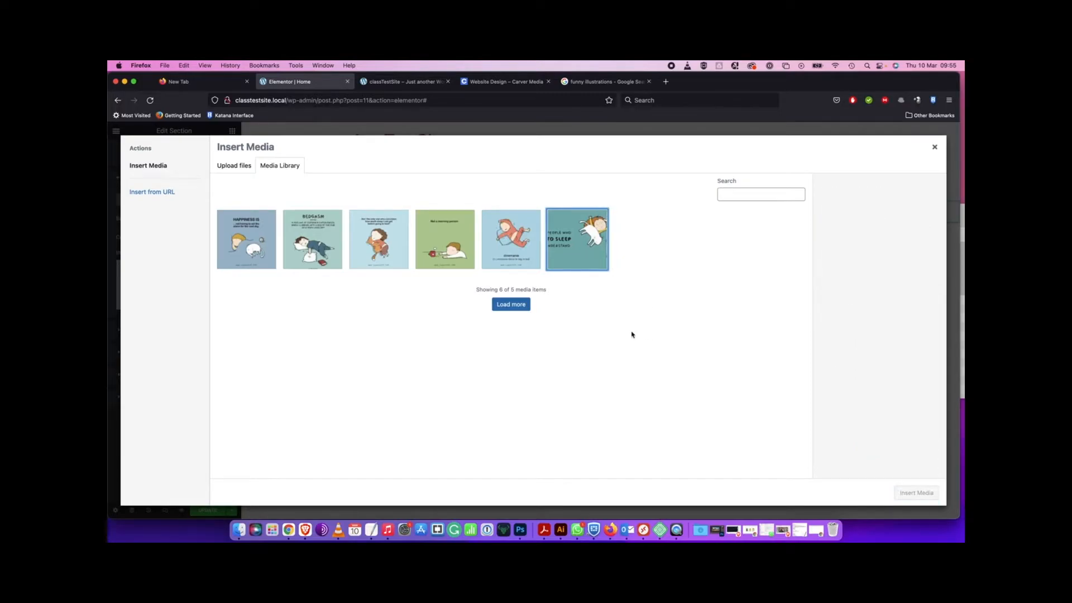
pyautogui.click(580, 253)
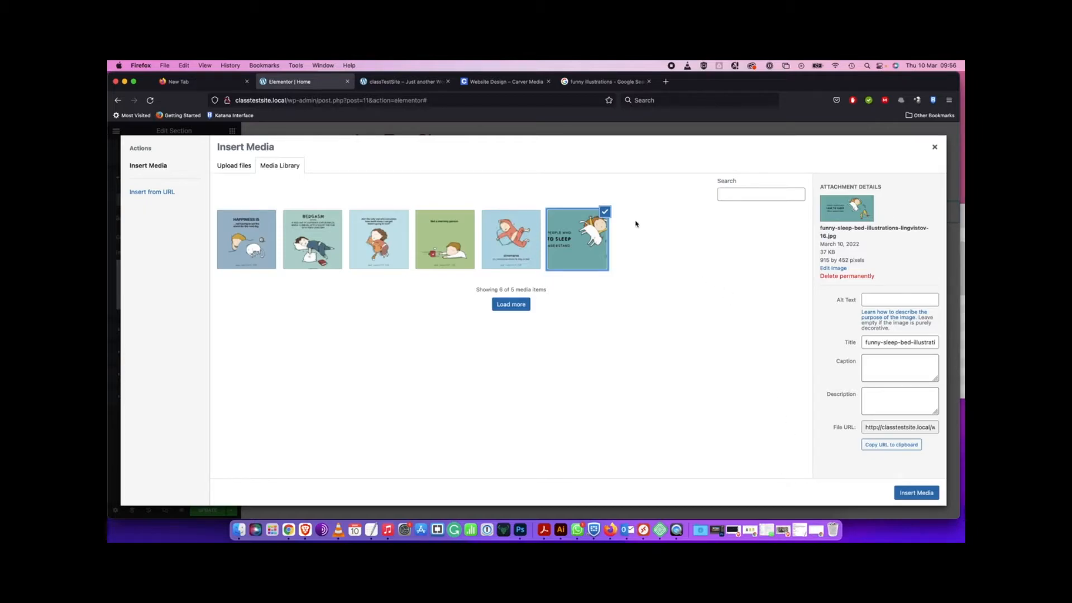
pyautogui.click(908, 494)
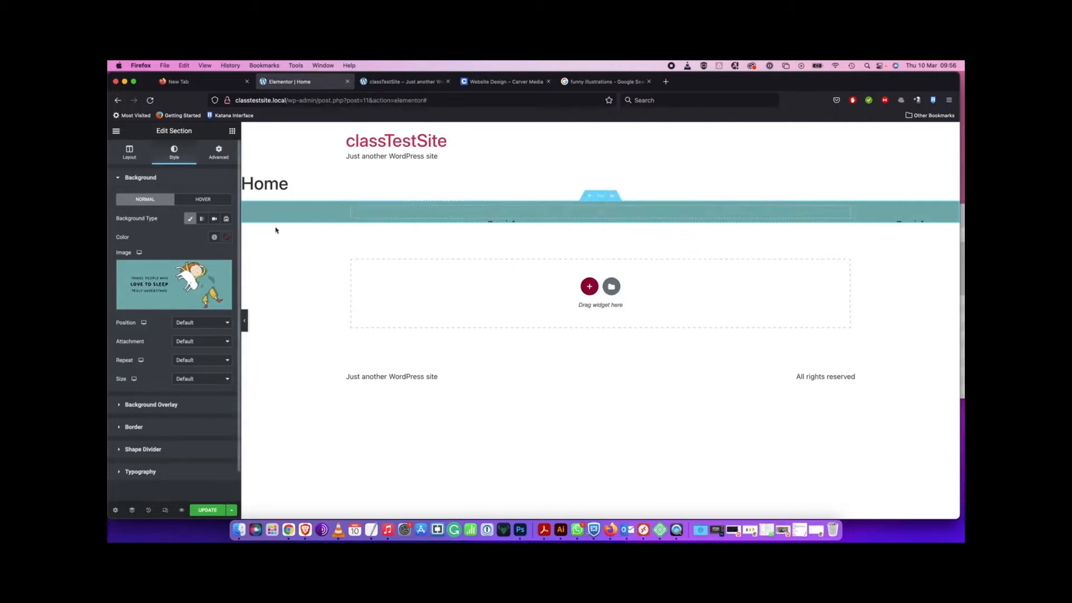
# Unlink the section's padding values and set the top padding to 180 px and the bottom padding to 200 px
pyautogui.click(219, 152)
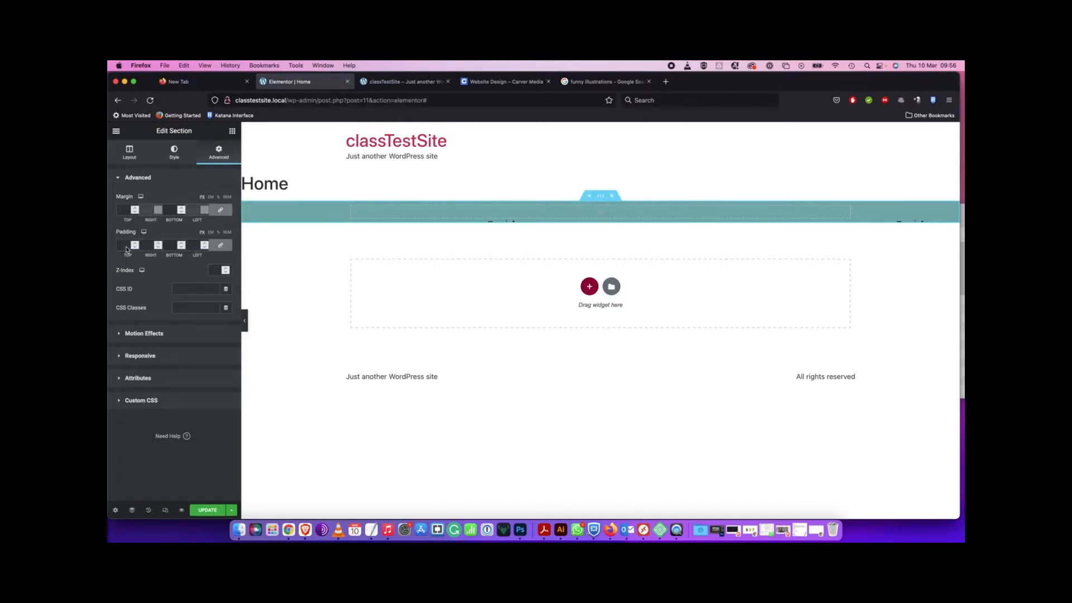
pyautogui.click(225, 248)
pyautogui.doubleClick(124, 246)
pyautogui.write('180')
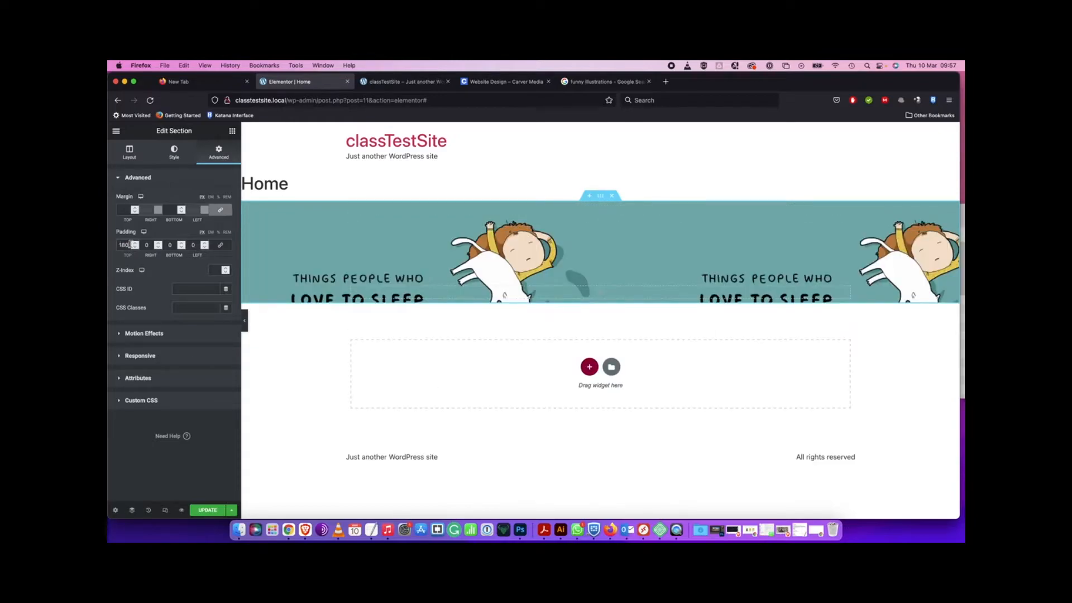
pyautogui.click(168, 246)
pyautogui.doubleClick(169, 246)
pyautogui.write('180')
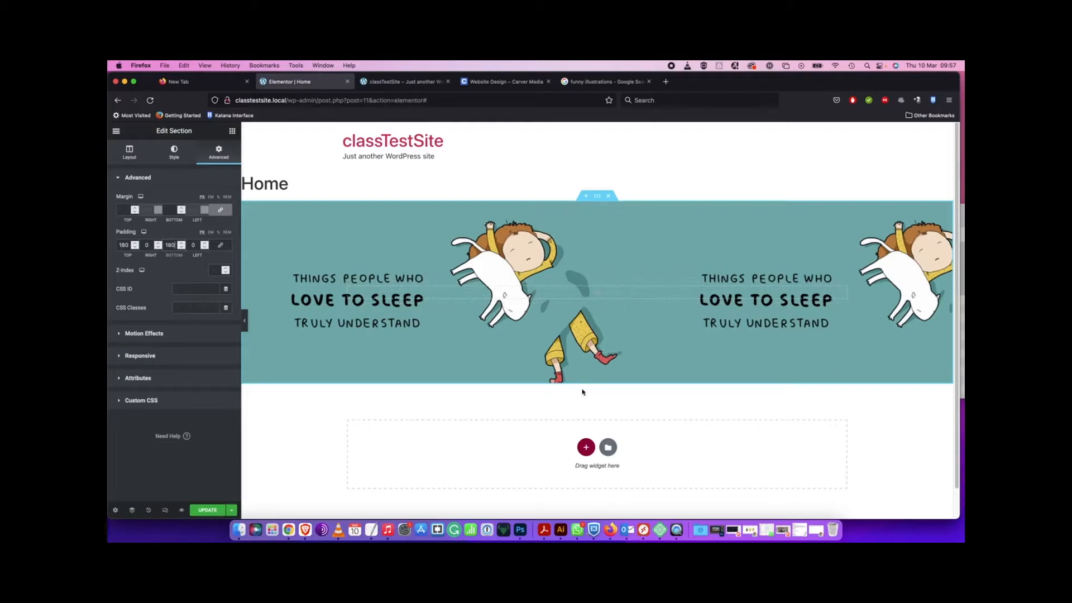
pyautogui.doubleClick(170, 247)
pyautogui.write('200')
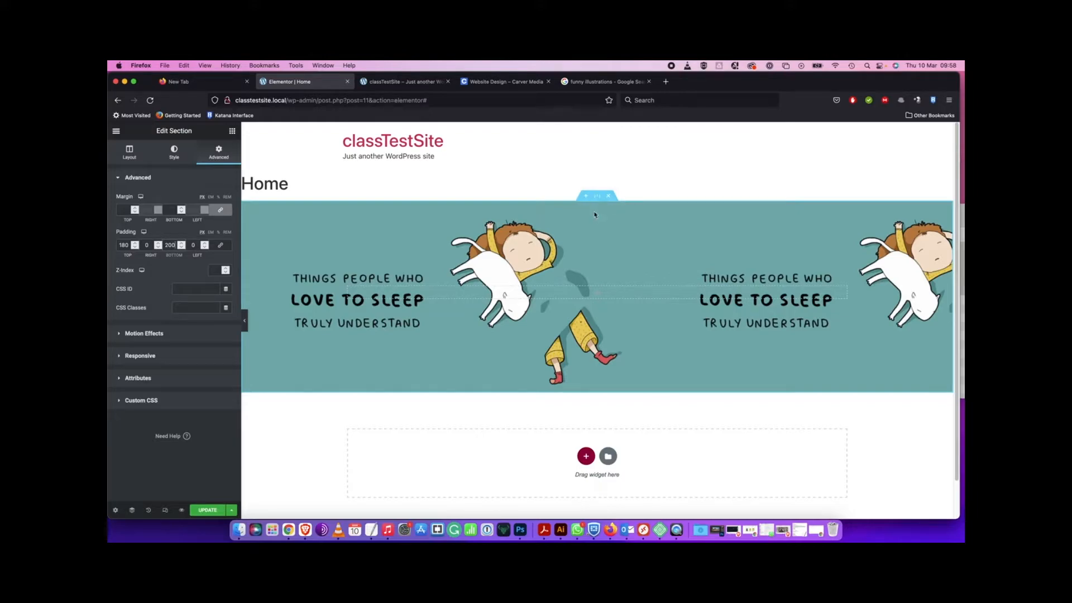
# Look through the position, attachment, repeat and size options of the section's background image
pyautogui.click(174, 149)
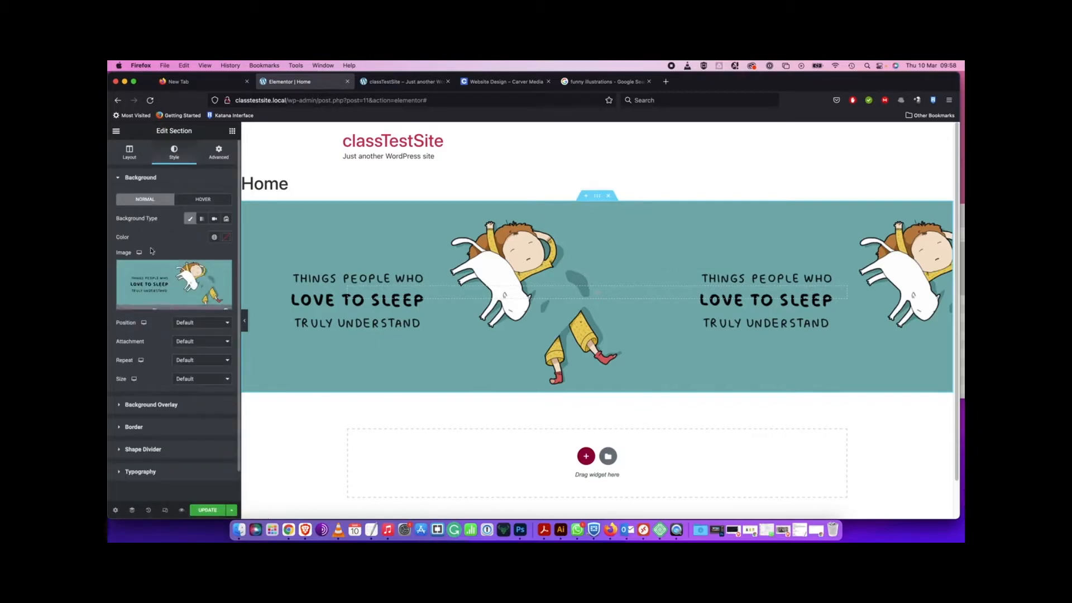
pyautogui.moveTo(164, 289)
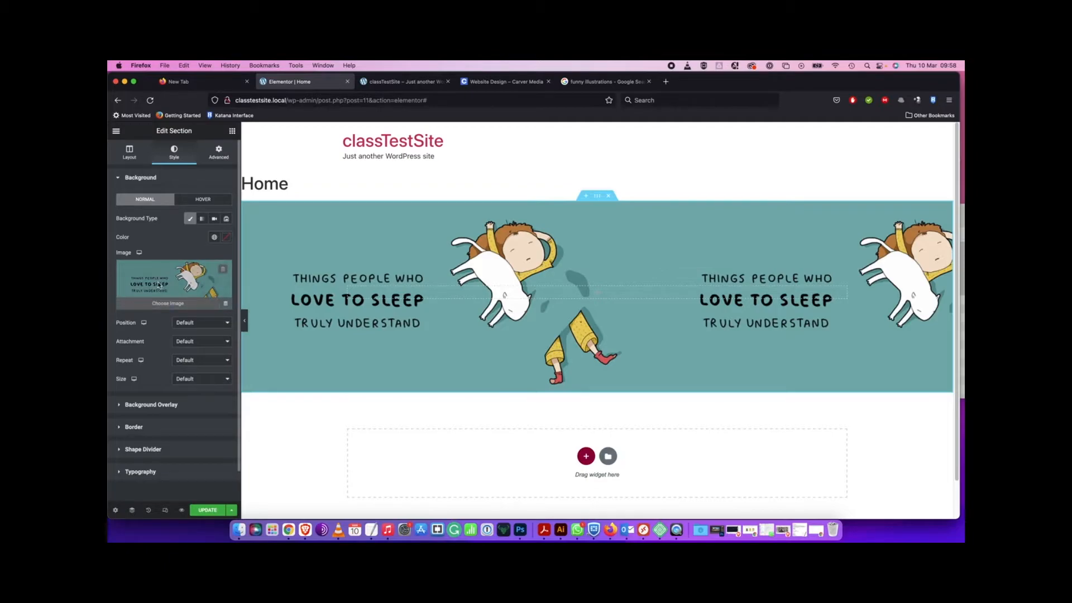
pyautogui.click(189, 324)
pyautogui.click(158, 326)
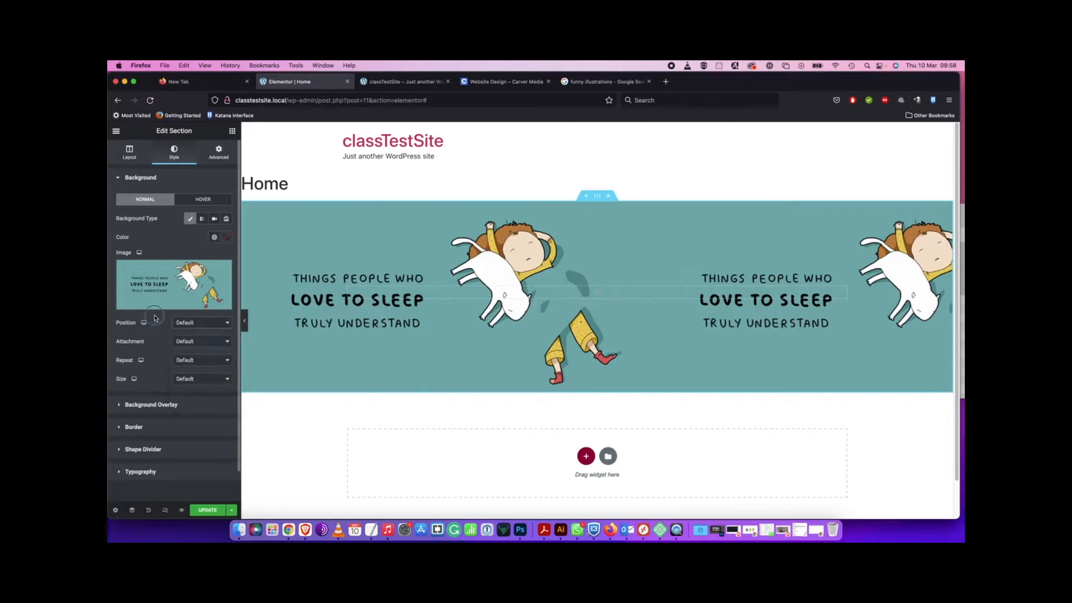
pyautogui.click(191, 341)
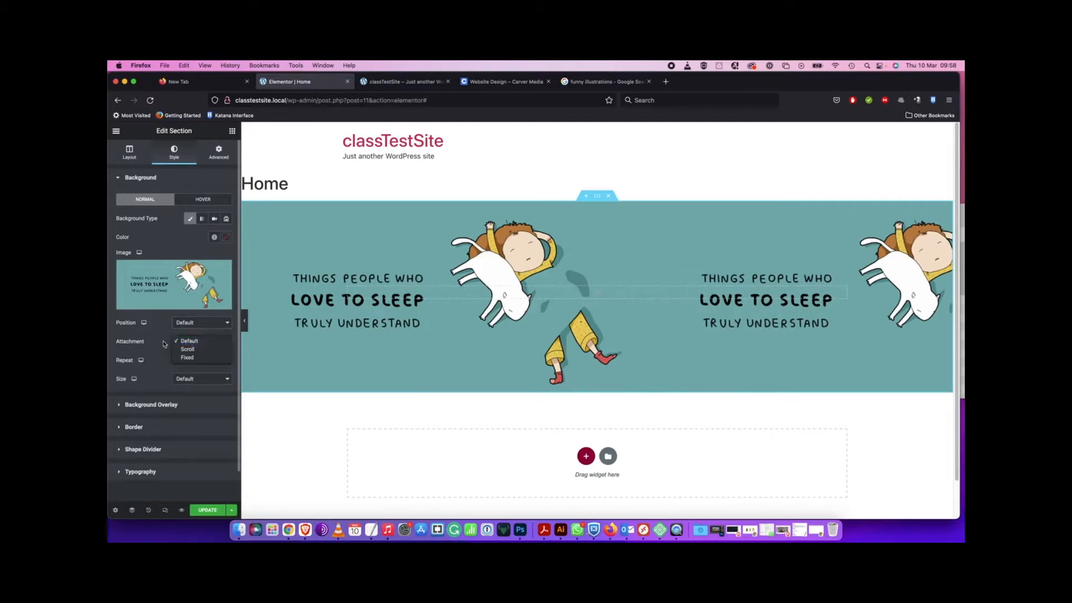
pyautogui.click(190, 342)
pyautogui.click(200, 361)
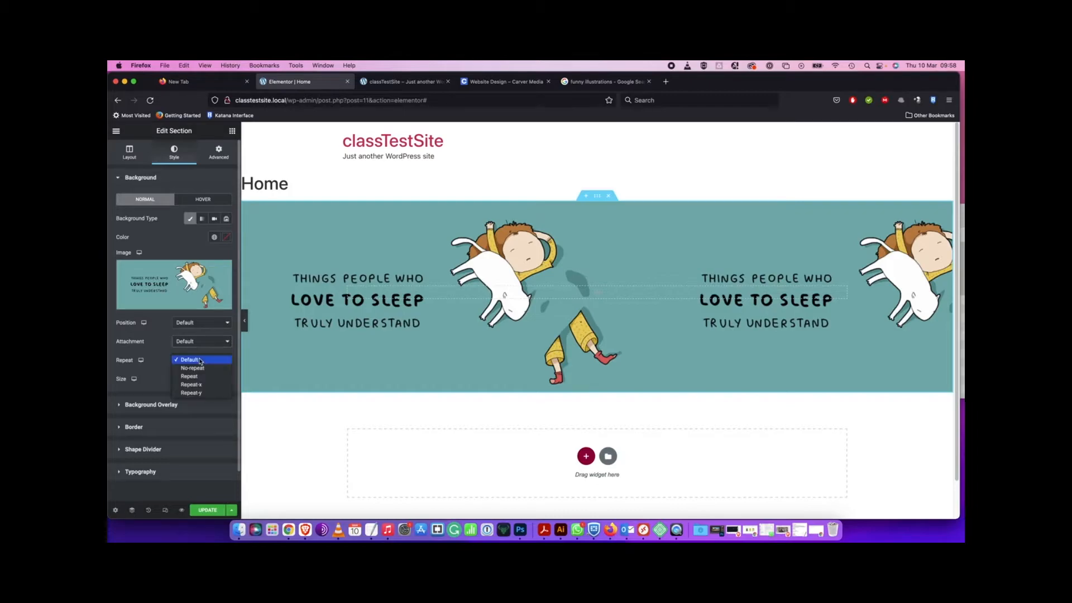
pyautogui.click(160, 358)
pyautogui.click(193, 383)
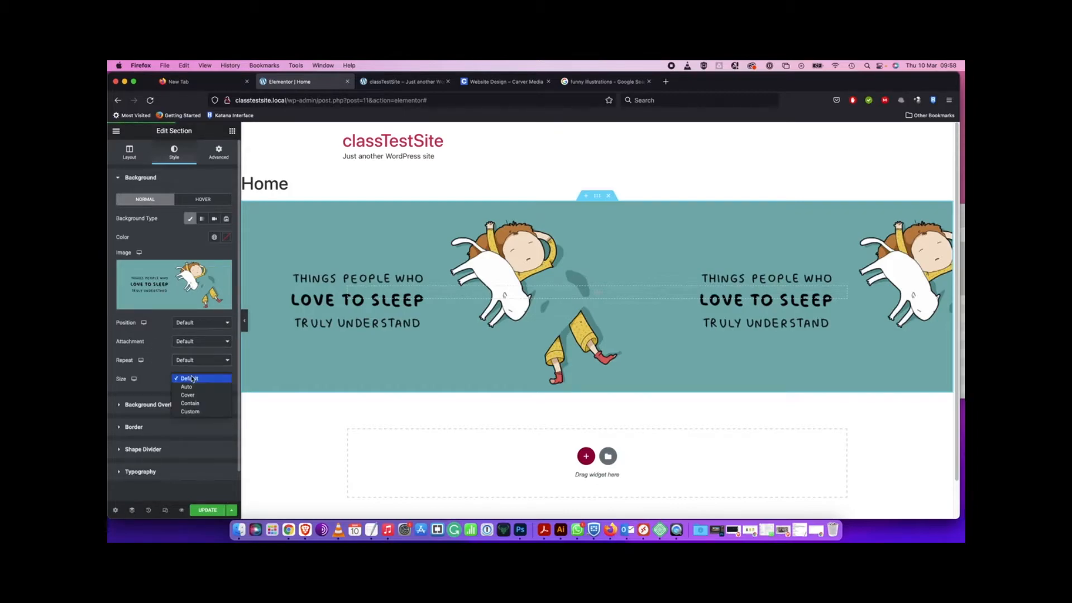
pyautogui.click(189, 379)
# Set the background image to No-repeat and its size to Cover
pyautogui.click(190, 360)
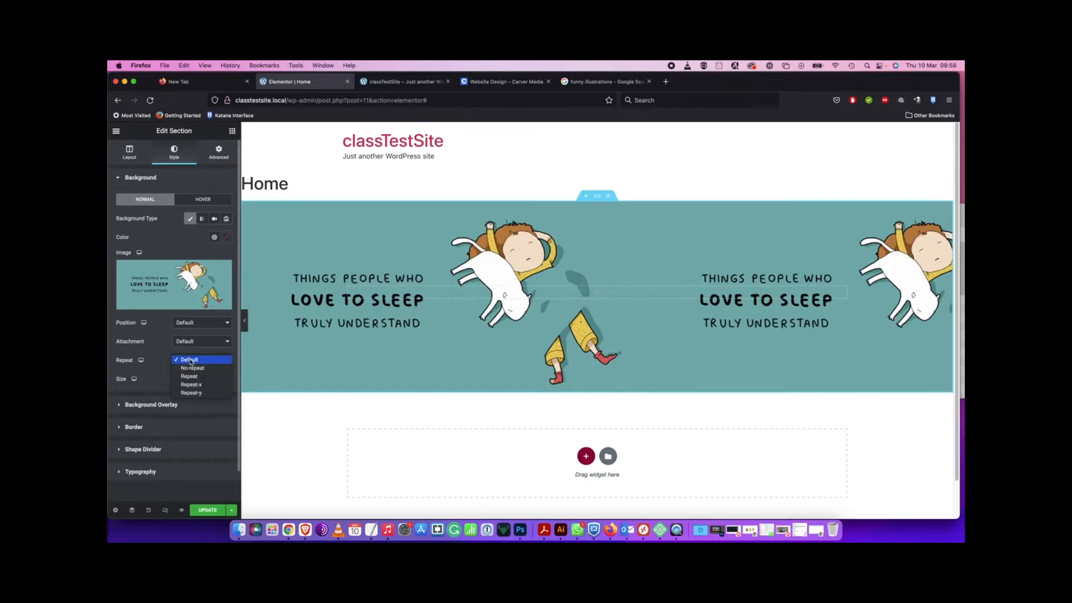
pyautogui.click(192, 368)
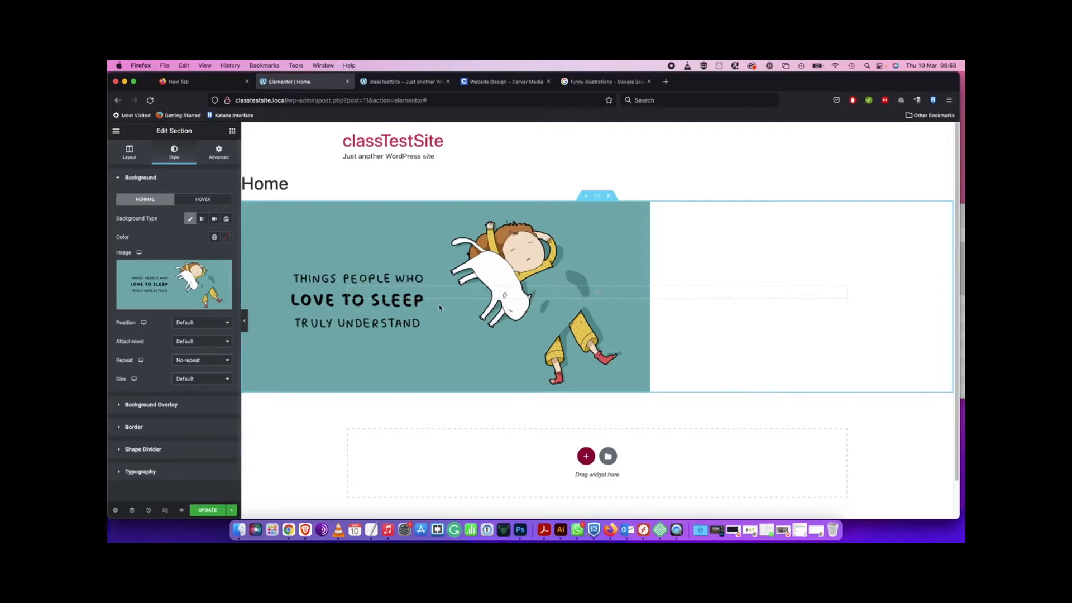
pyautogui.click(220, 383)
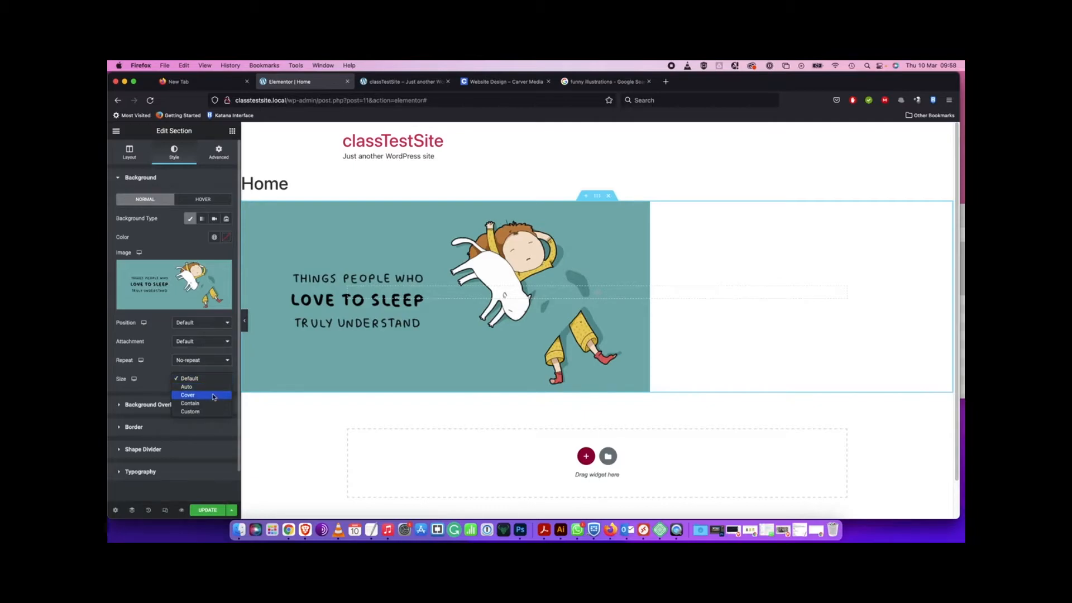
pyautogui.click(213, 396)
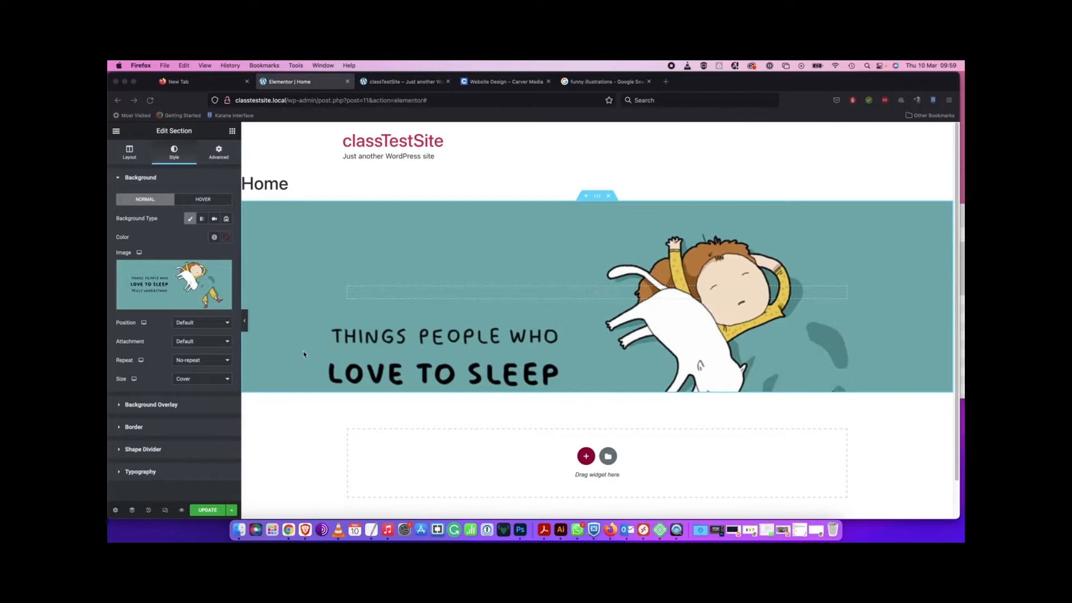
# Try the Center Center position for the background image and switch it to Bottom Center
pyautogui.click(217, 323)
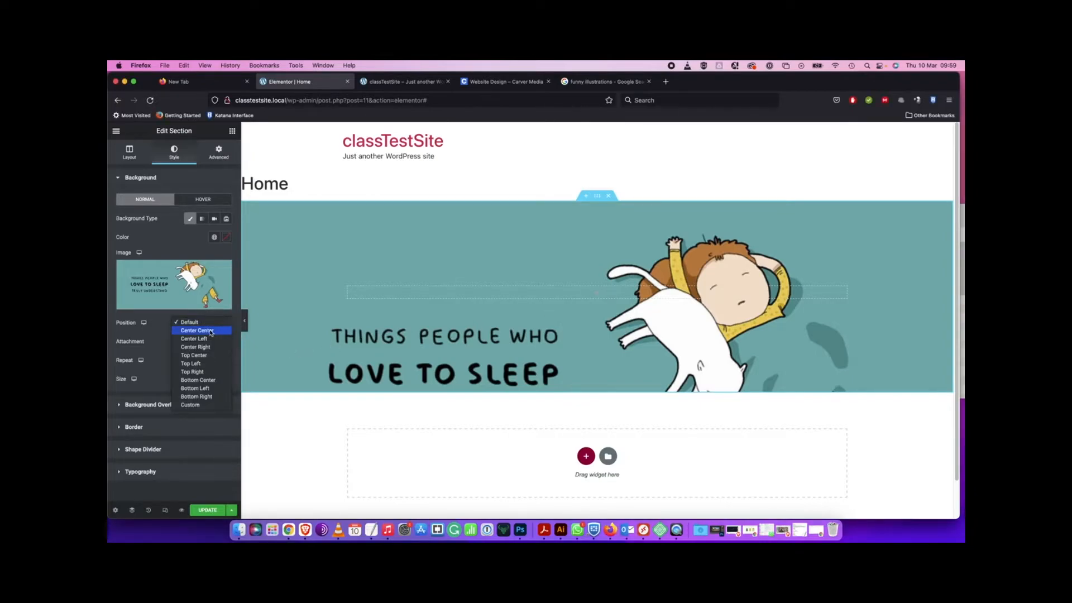
pyautogui.click(211, 332)
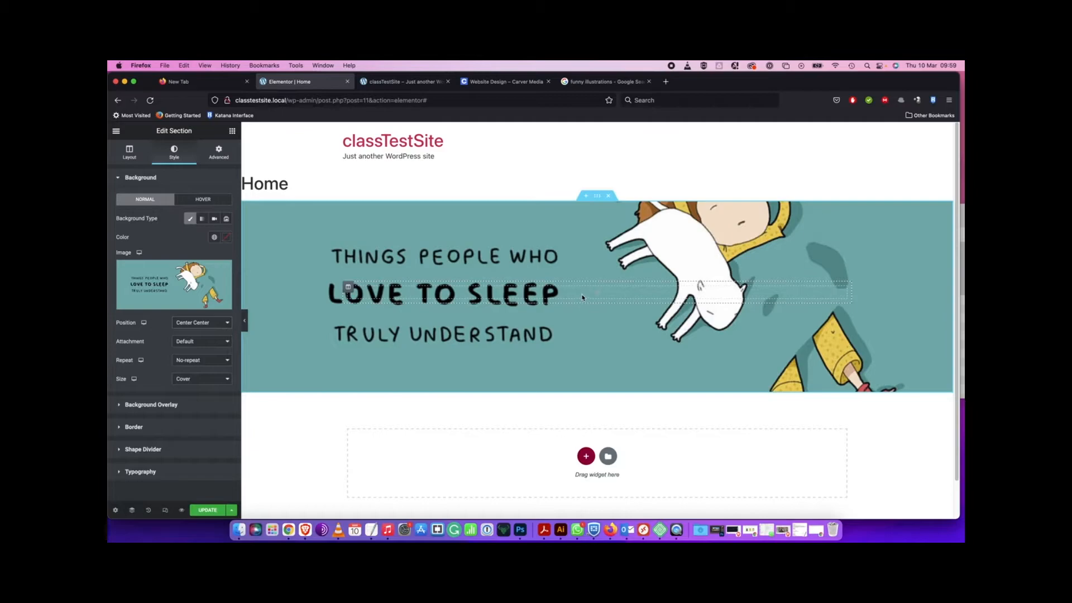
pyautogui.click(221, 323)
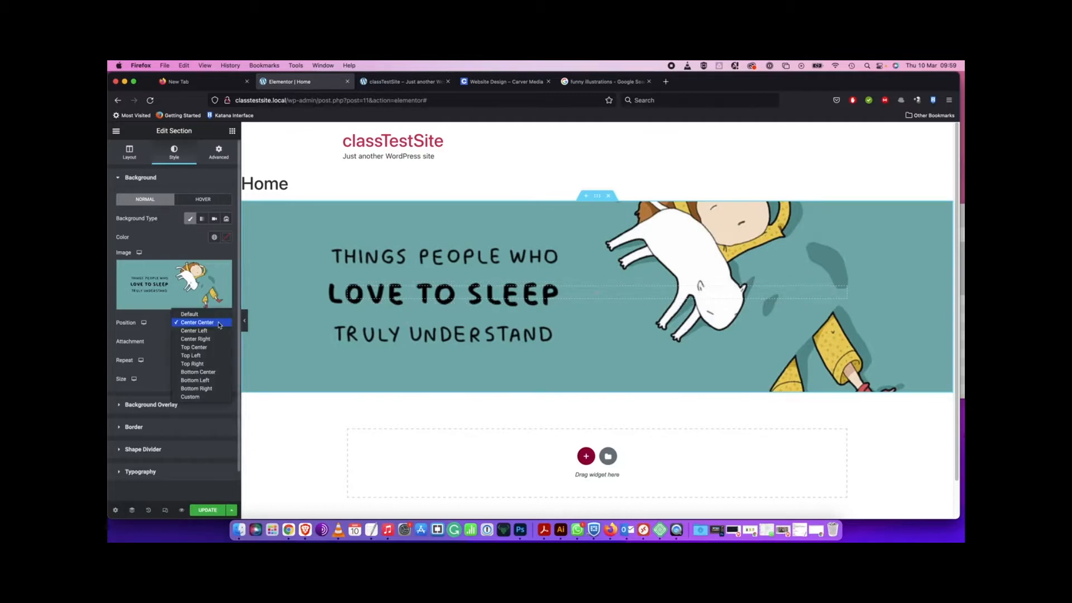
pyautogui.click(212, 372)
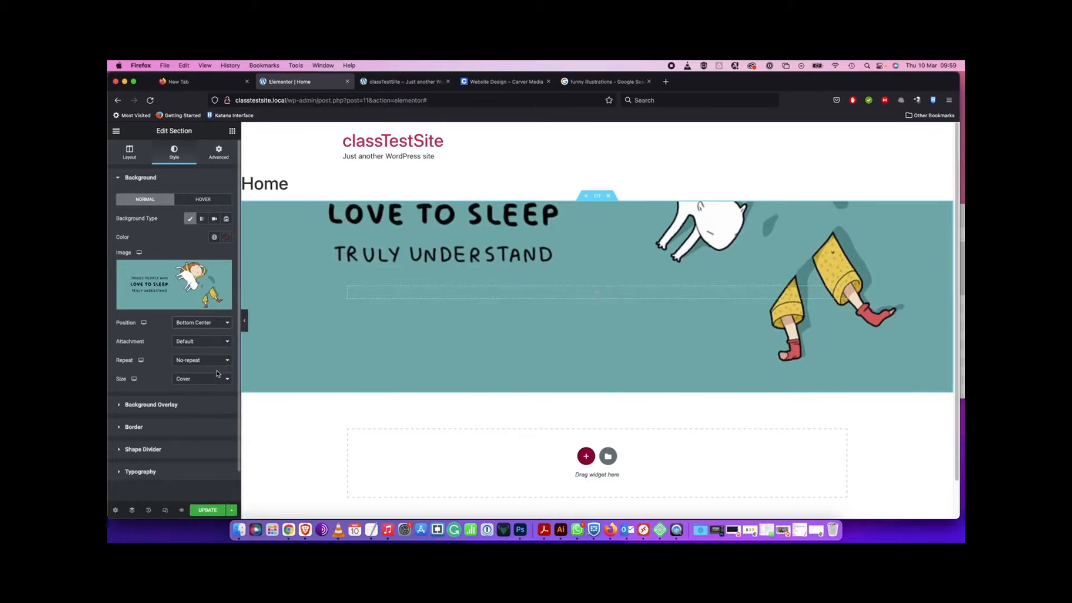
# Set the position of the section's background image to Center Center
pyautogui.click(215, 323)
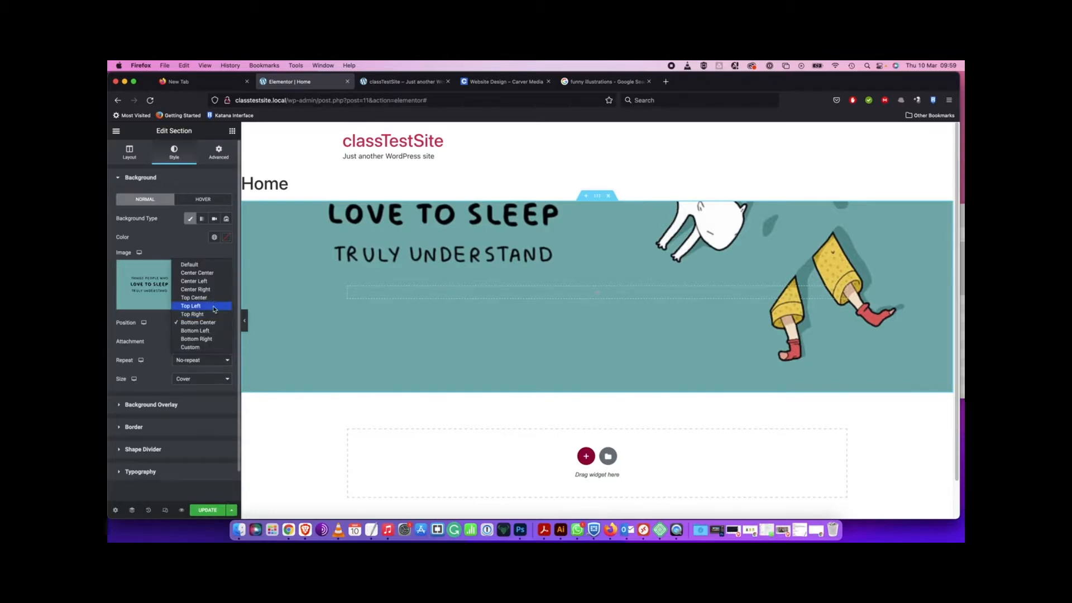
pyautogui.click(197, 273)
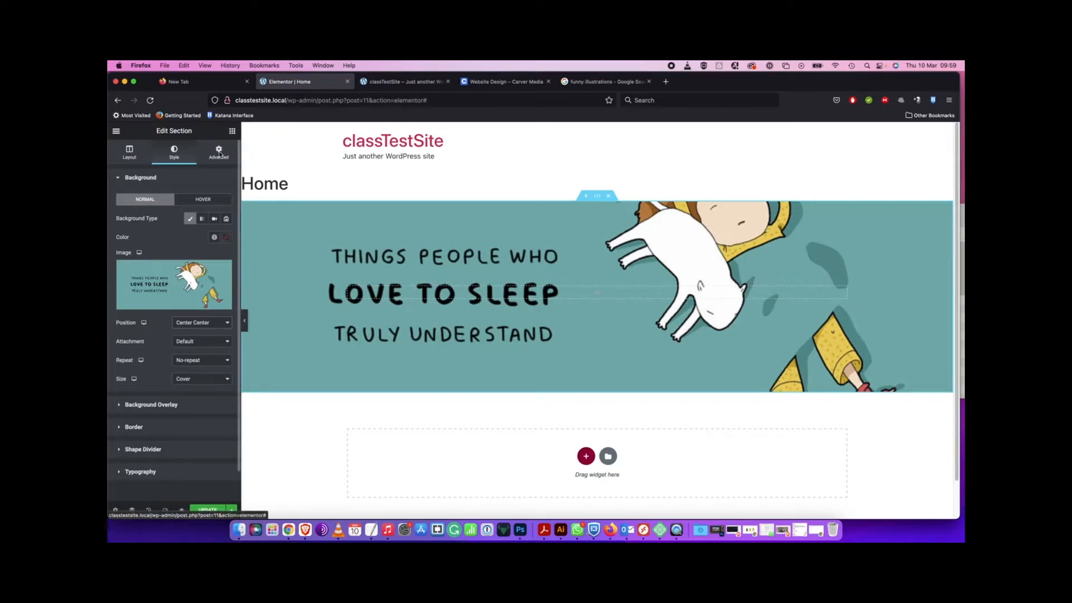
# Set the hero section's top and bottom padding to 250 px
pyautogui.click(219, 152)
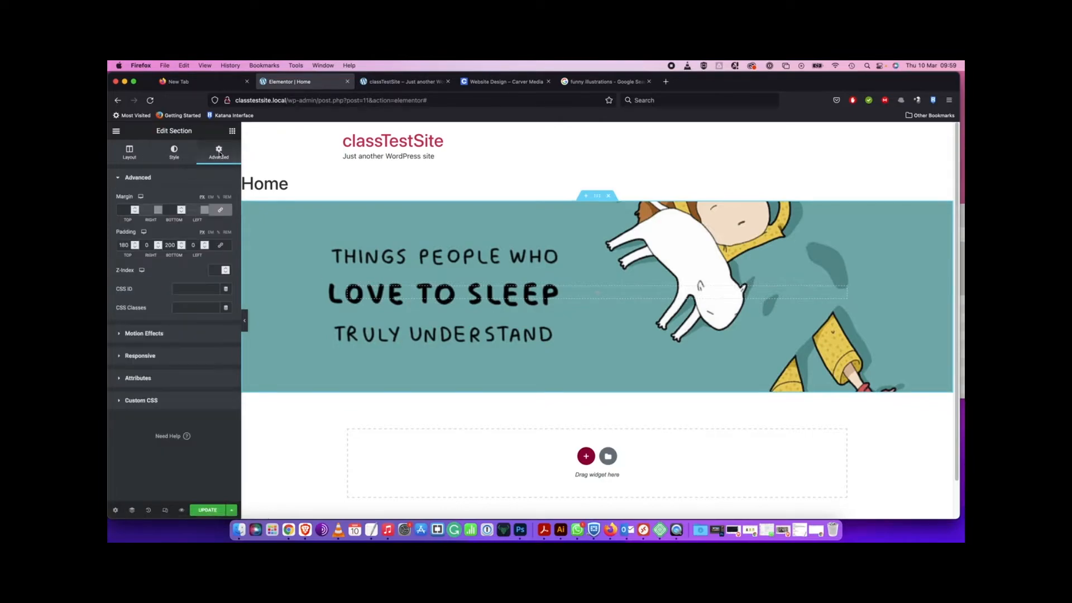
pyautogui.doubleClick(128, 246)
pyautogui.write('250')
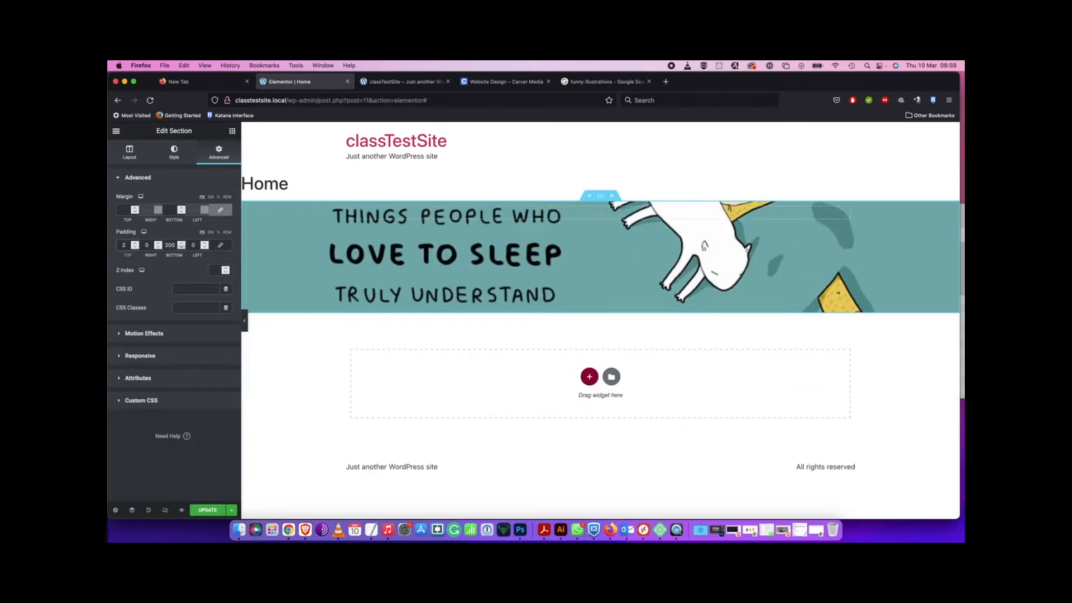
pyautogui.doubleClick(171, 246)
pyautogui.write('250')
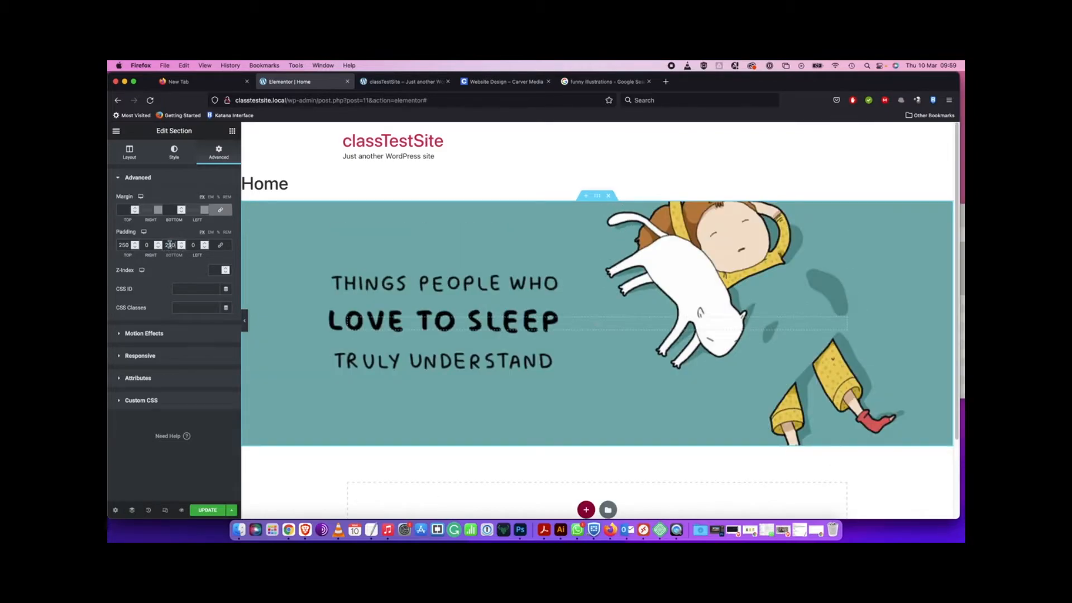
# Set both the bottom and the top padding of the hero section to 300 px
pyautogui.moveTo(167, 244); pyautogui.dragTo(190, 246)
pyautogui.write('300')
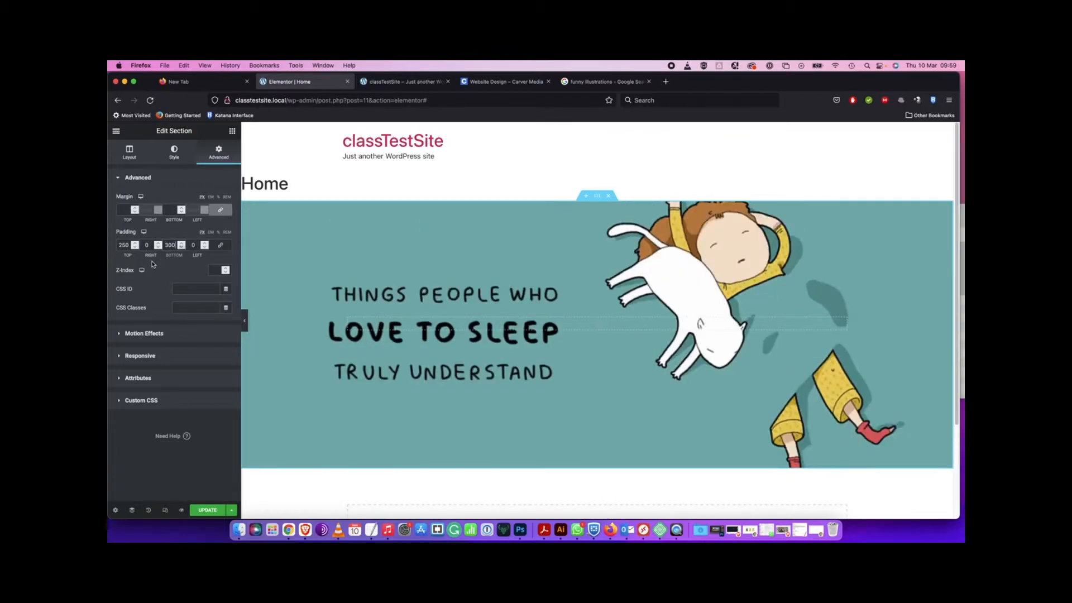
pyautogui.doubleClick(123, 245)
pyautogui.write('300')
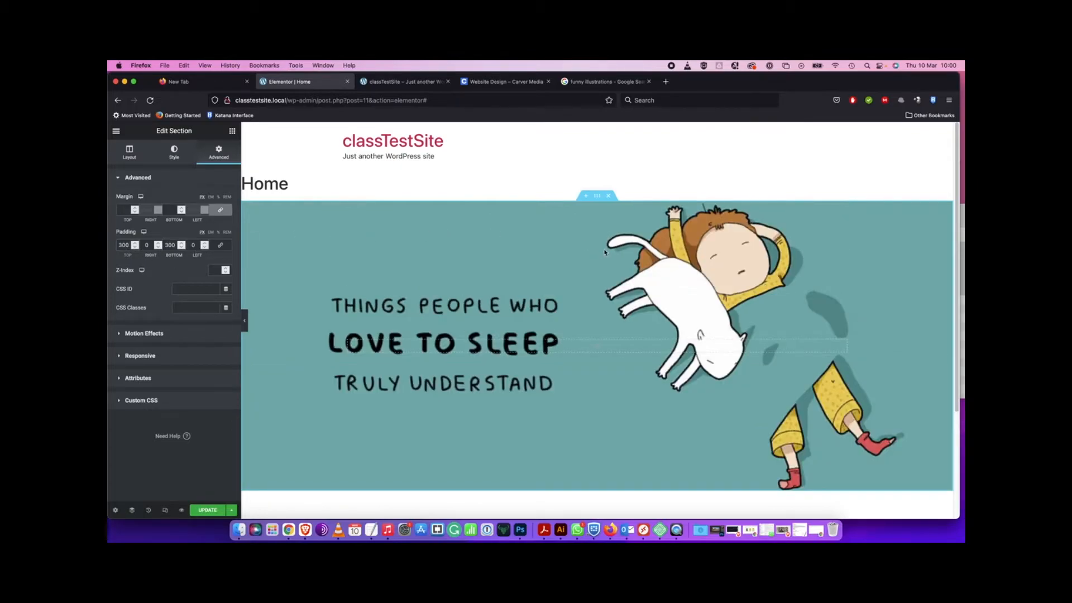
pyautogui.scroll(-2, 605, 252)
pyautogui.scroll(-2, 607, 253)
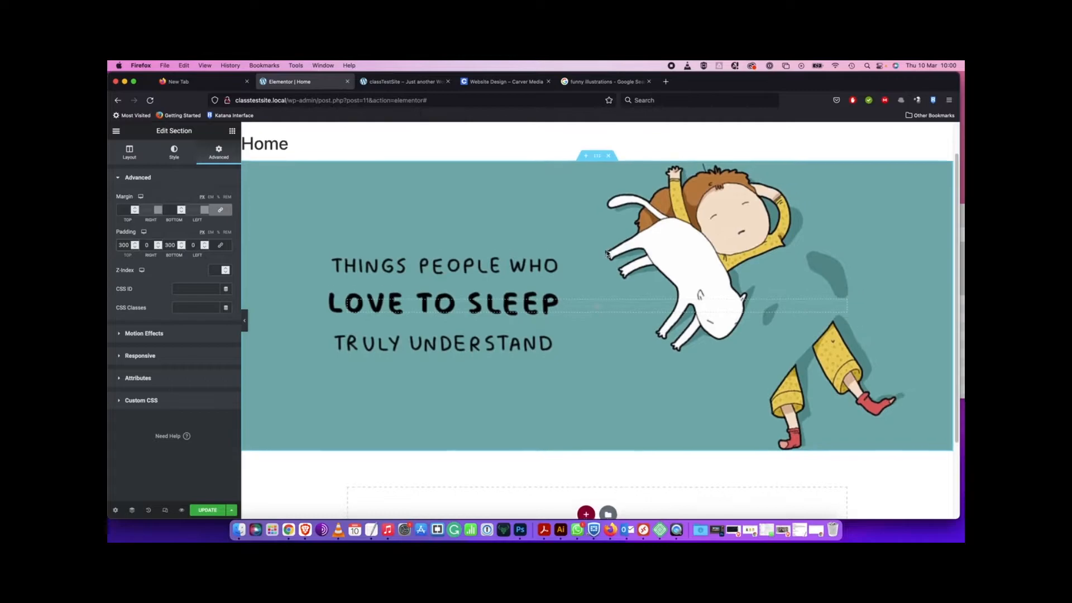
pyautogui.scroll(1, 607, 253)
pyautogui.scroll(1, 606, 252)
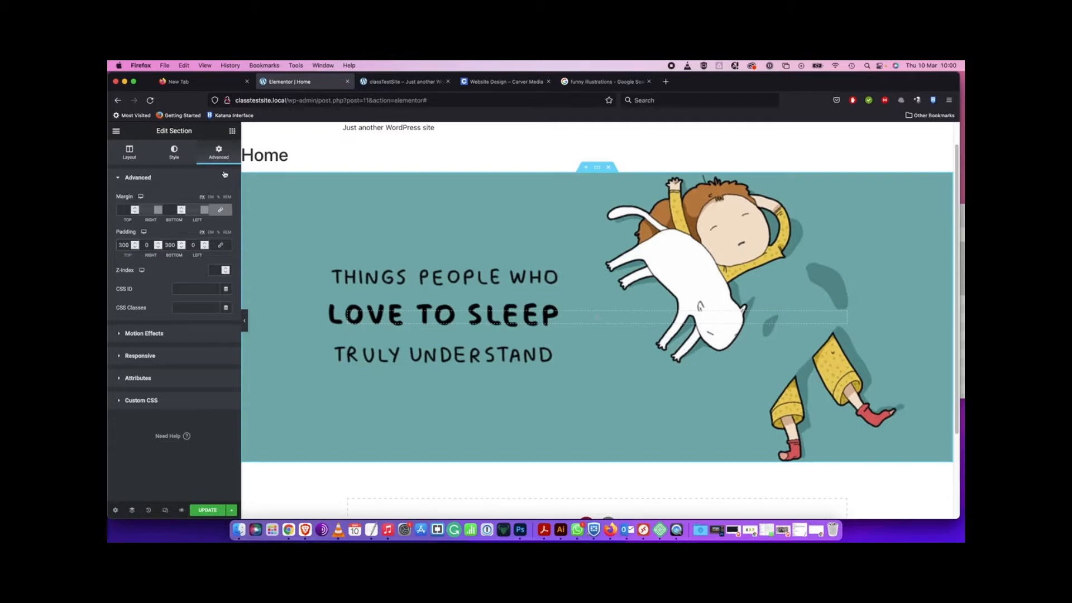
# Look through the available widgets and try searching them with "s" and "se", then clear the search
pyautogui.click(232, 131)
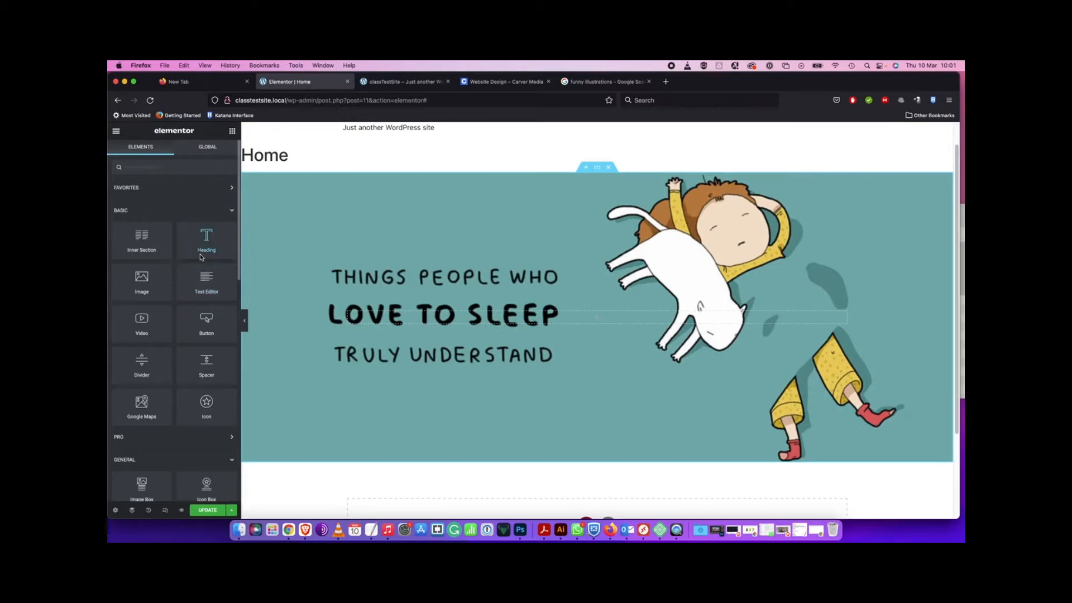
pyautogui.scroll(-5, 202, 257)
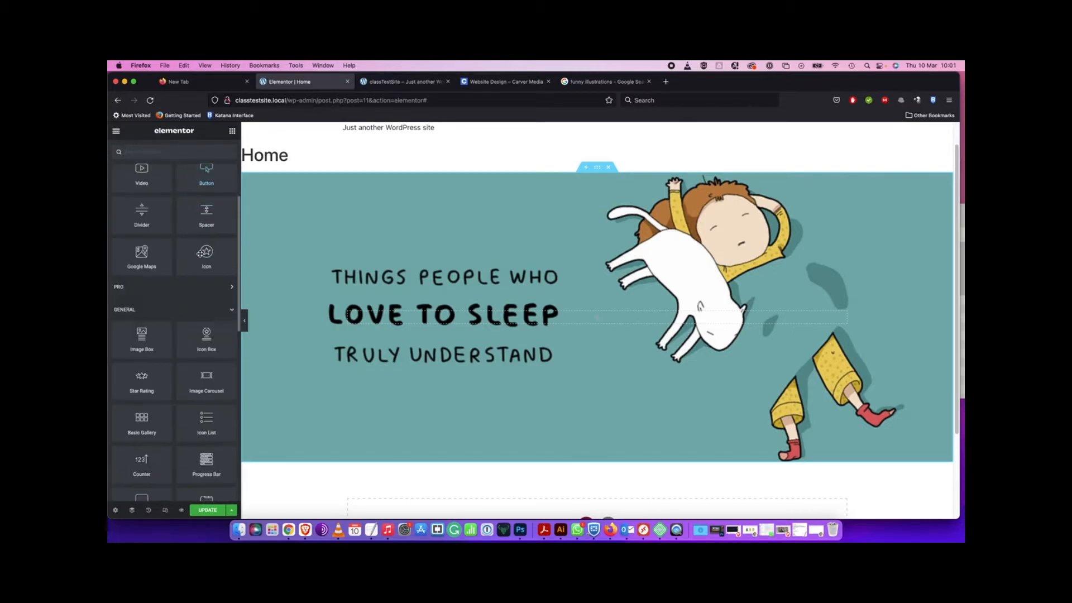
pyautogui.scroll(5, 200, 253)
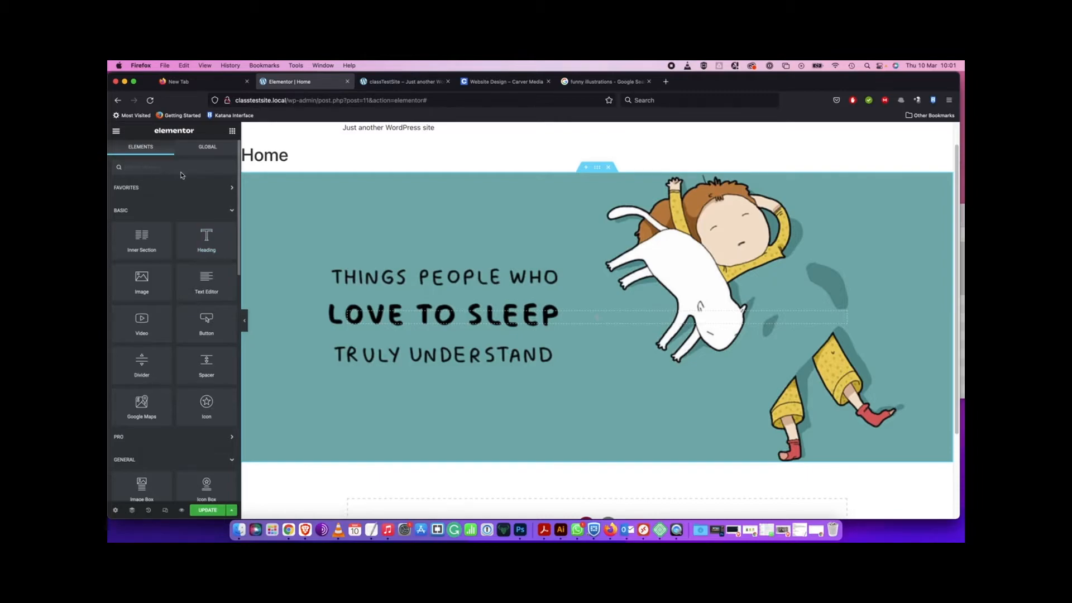
pyautogui.write('s')
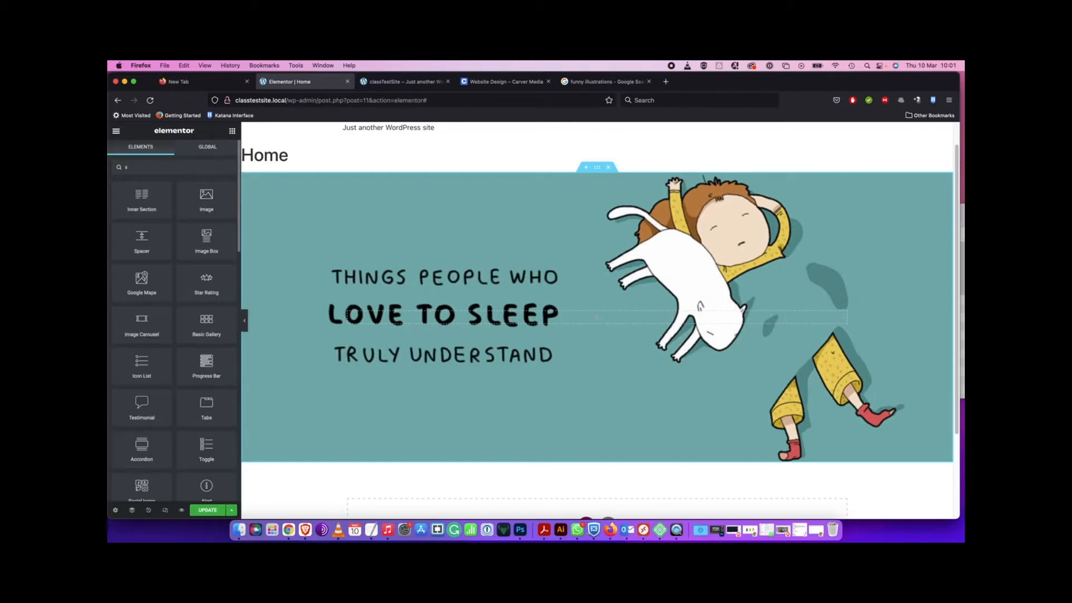
pyautogui.write('e')
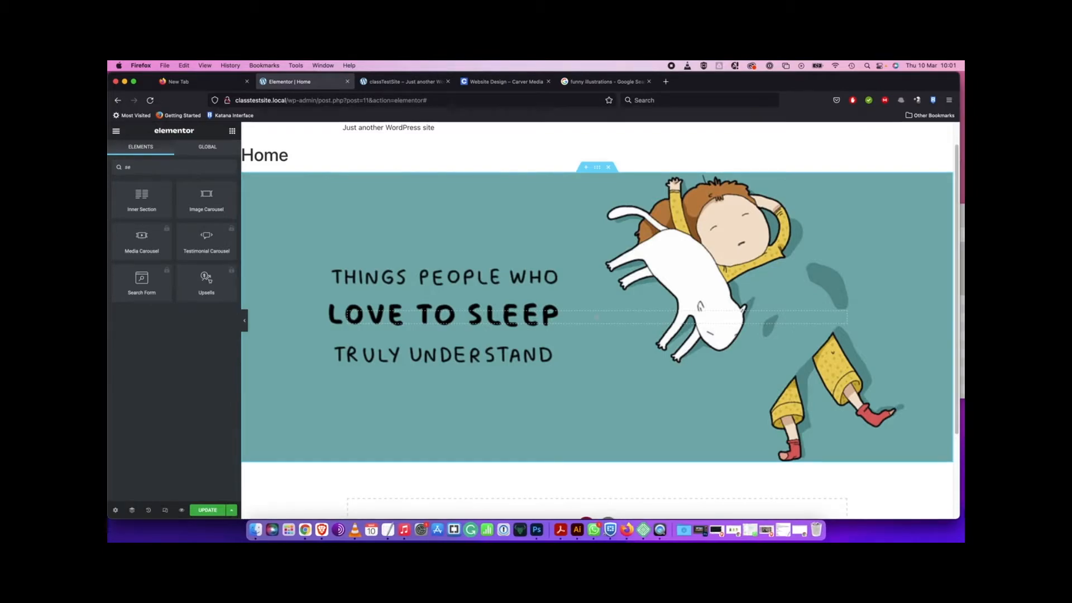
pyautogui.press('BackSpace')
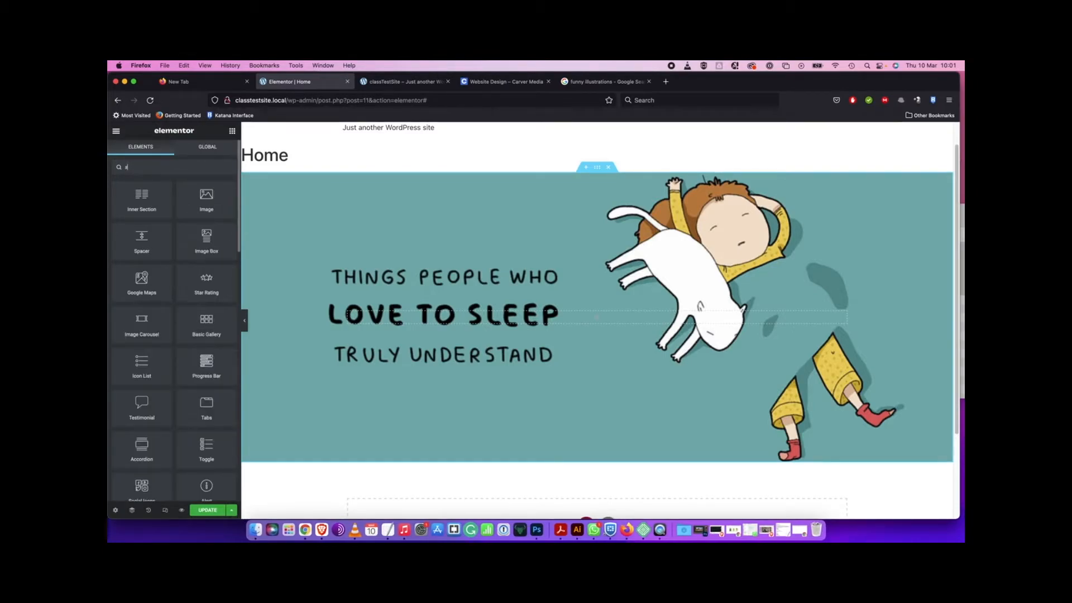
pyautogui.press('BackSpace')
pyautogui.write('ep')
pyautogui.press('BackSpace')
pyautogui.press('BackSpace')
pyautogui.write('s')
pyautogui.press('BackSpace')
# Add a Spacer widget inside the hero section and set its space to 10 px
pyautogui.scroll(-1, 187, 229)
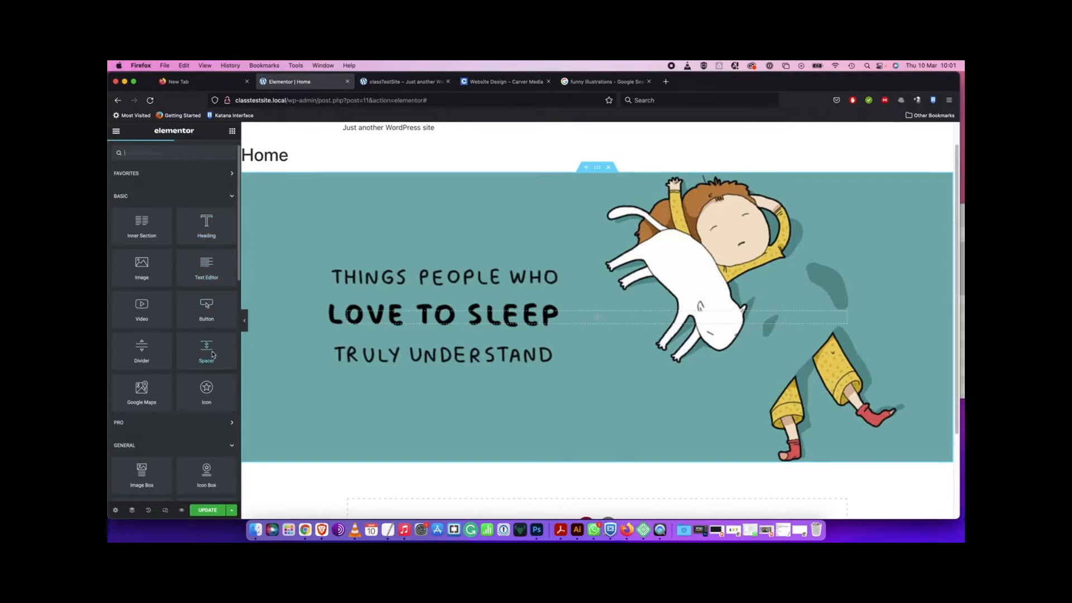
pyautogui.moveTo(217, 348); pyautogui.dragTo(605, 327)
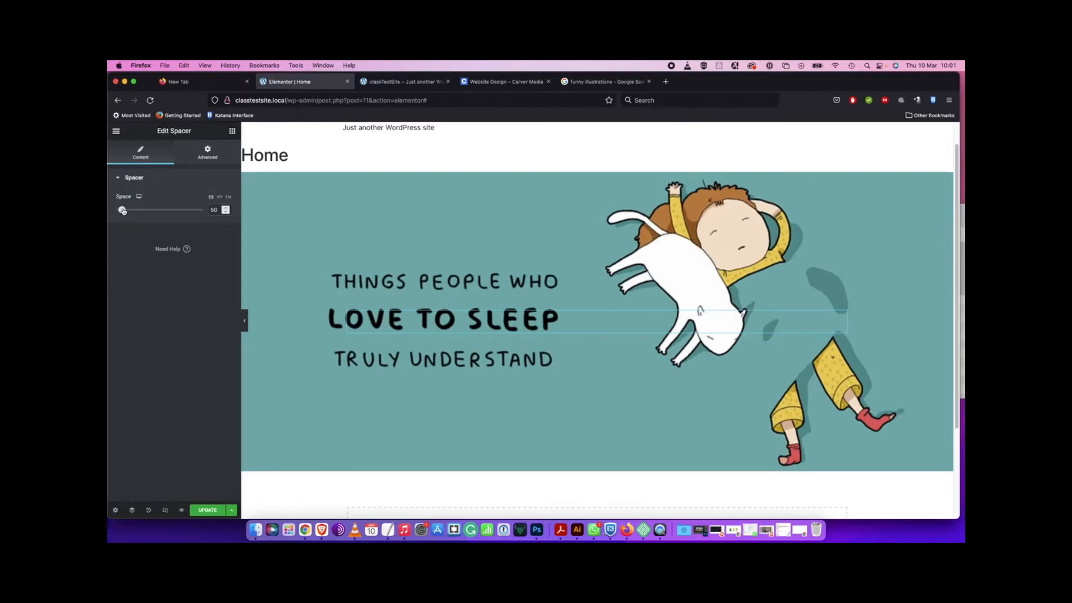
pyautogui.moveTo(122, 210)
pyautogui.mouseDown()
pyautogui.moveTo(164, 208)
pyautogui.moveTo(116, 209)
pyautogui.moveTo(158, 196)
pyautogui.moveTo(115, 201)
pyautogui.mouseUp()
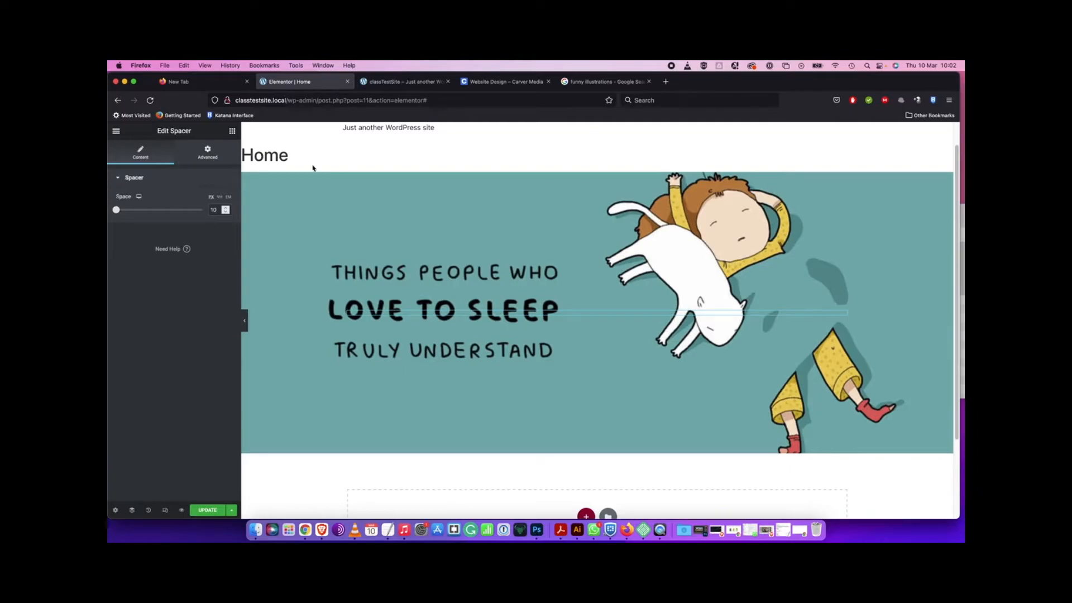
# Set the hero section's top and bottom padding to 0 and the spacer's space to 31 px
pyautogui.moveTo(600, 171)
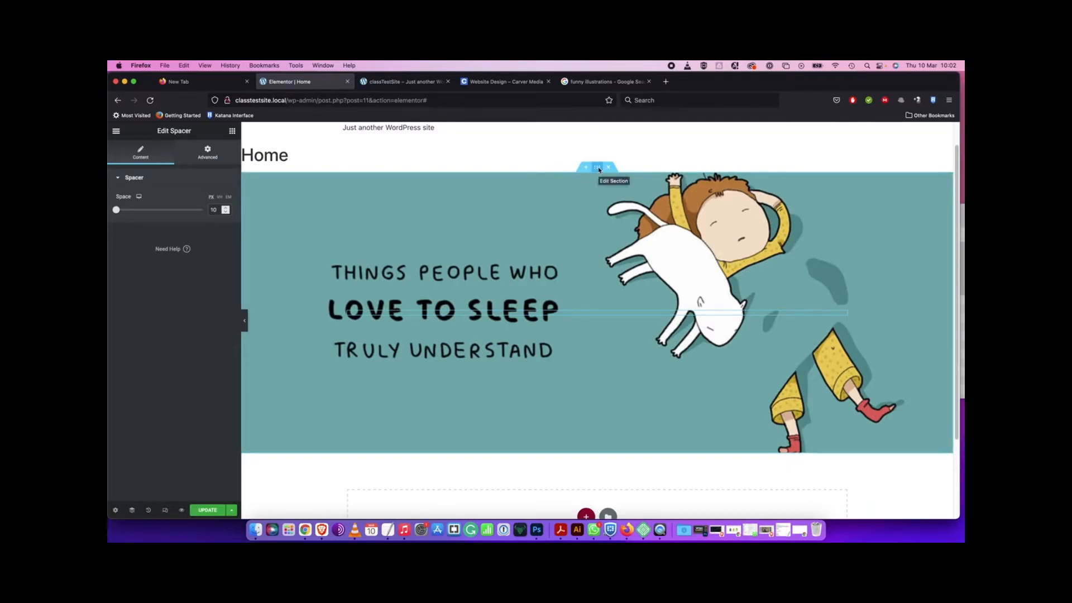
pyautogui.click(598, 168)
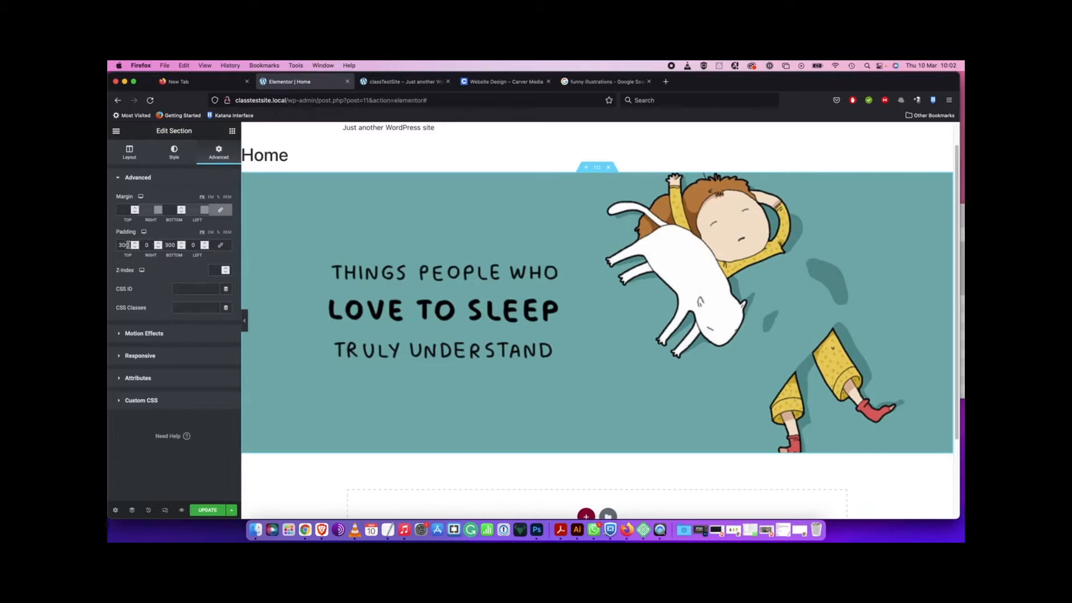
pyautogui.moveTo(129, 245); pyautogui.dragTo(181, 246)
pyautogui.write('00')
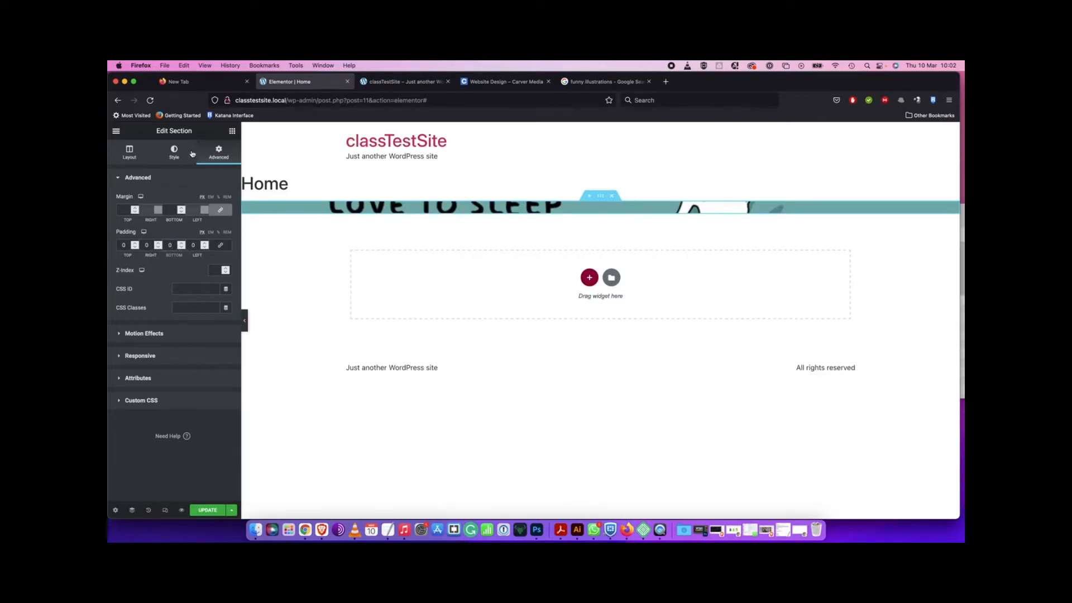
pyautogui.click(565, 209)
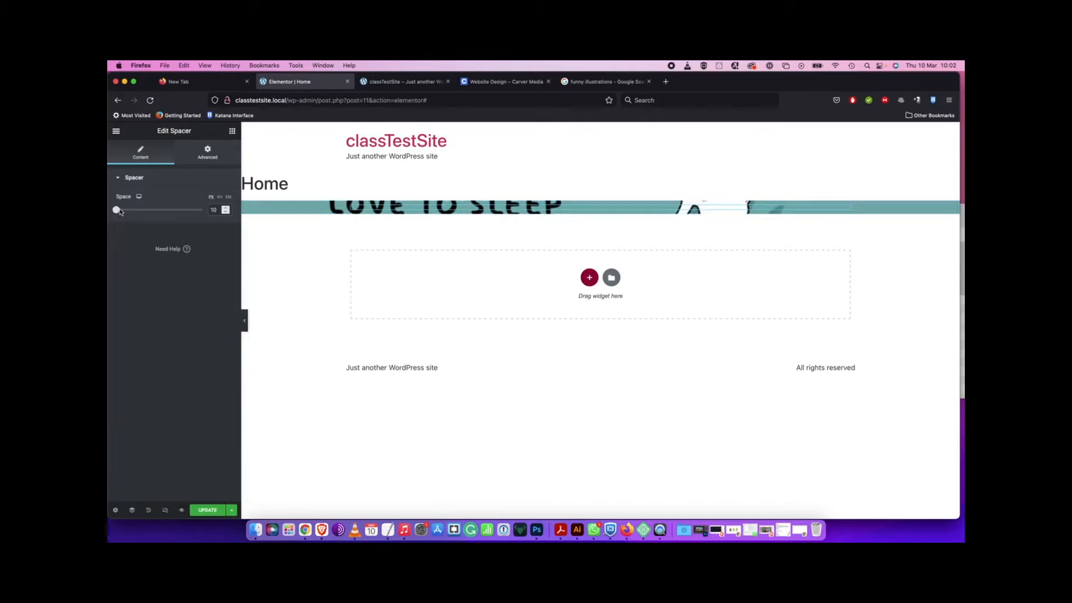
pyautogui.moveTo(117, 210)
pyautogui.mouseDown()
pyautogui.moveTo(377, 206)
pyautogui.moveTo(119, 209)
pyautogui.mouseUp()
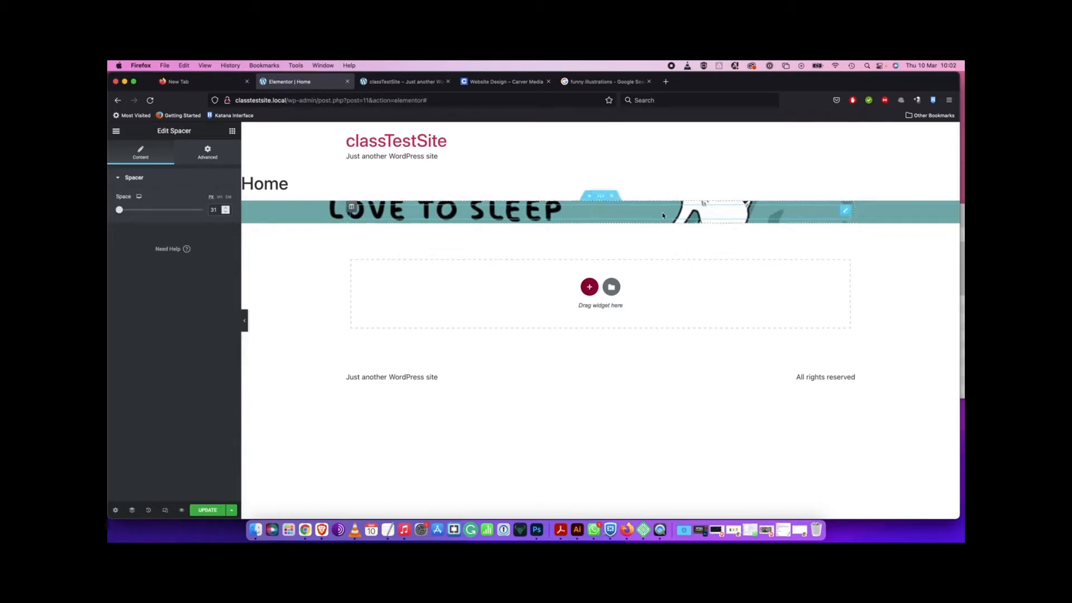
# Set the hero section's top and bottom padding back to 300 px
pyautogui.click(599, 197)
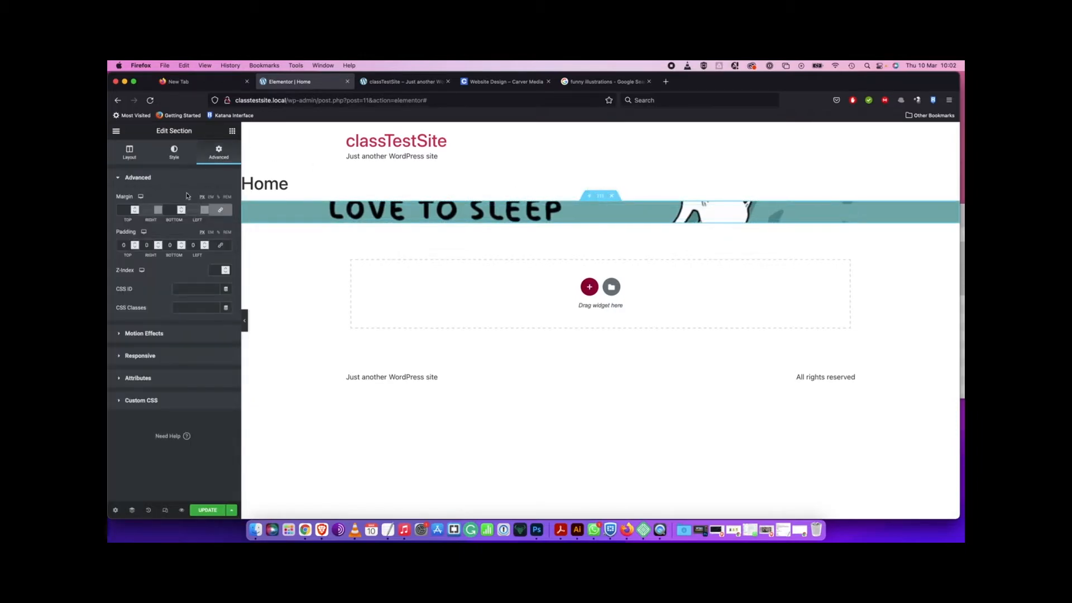
pyautogui.click(125, 245)
pyautogui.write('3')
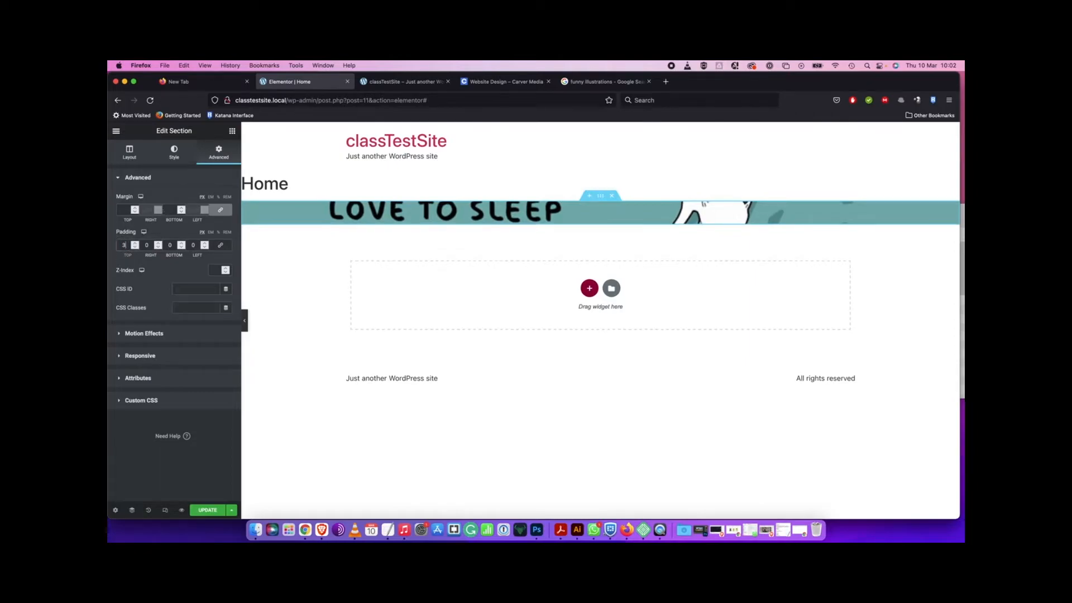
pyautogui.write('00')
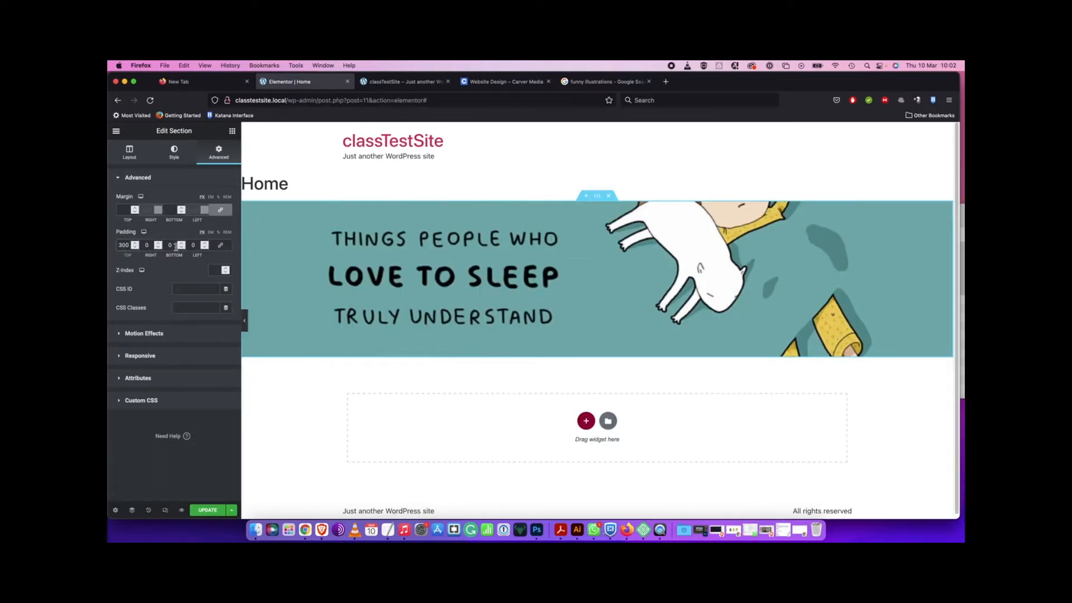
pyautogui.click(162, 246)
pyautogui.write('300')
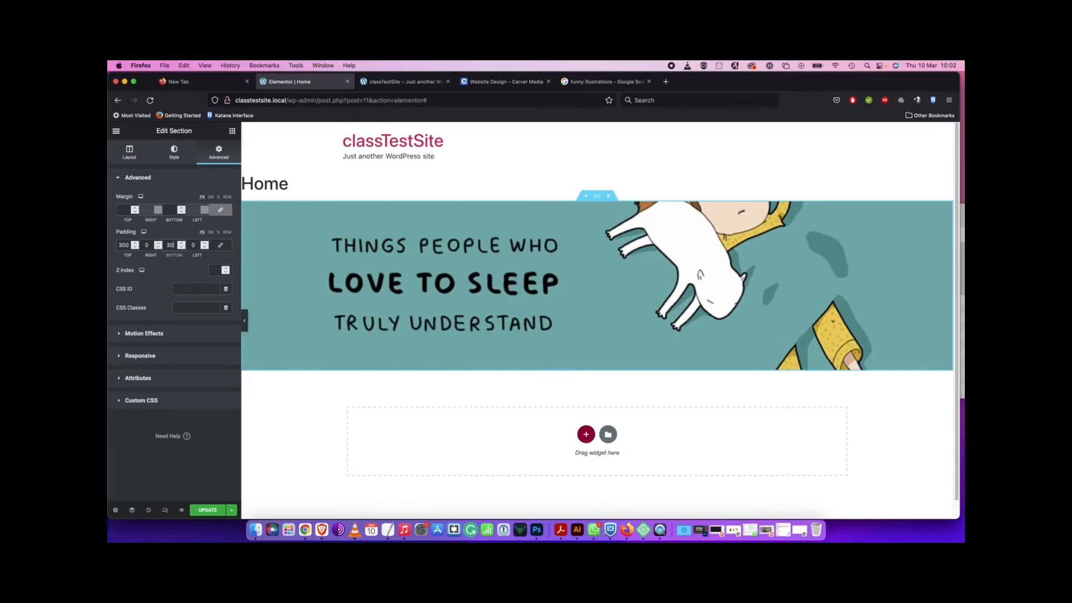
pyautogui.scroll(-1, 684, 286)
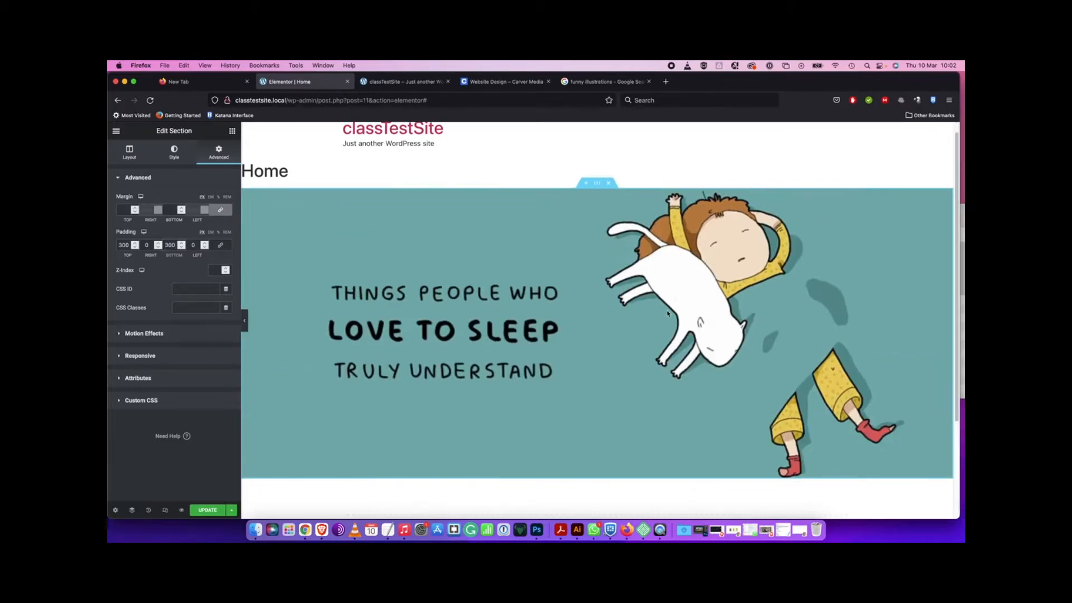
# Set the space of the Spacer widget in the hero section to 77 px and review the page
pyautogui.click(608, 331)
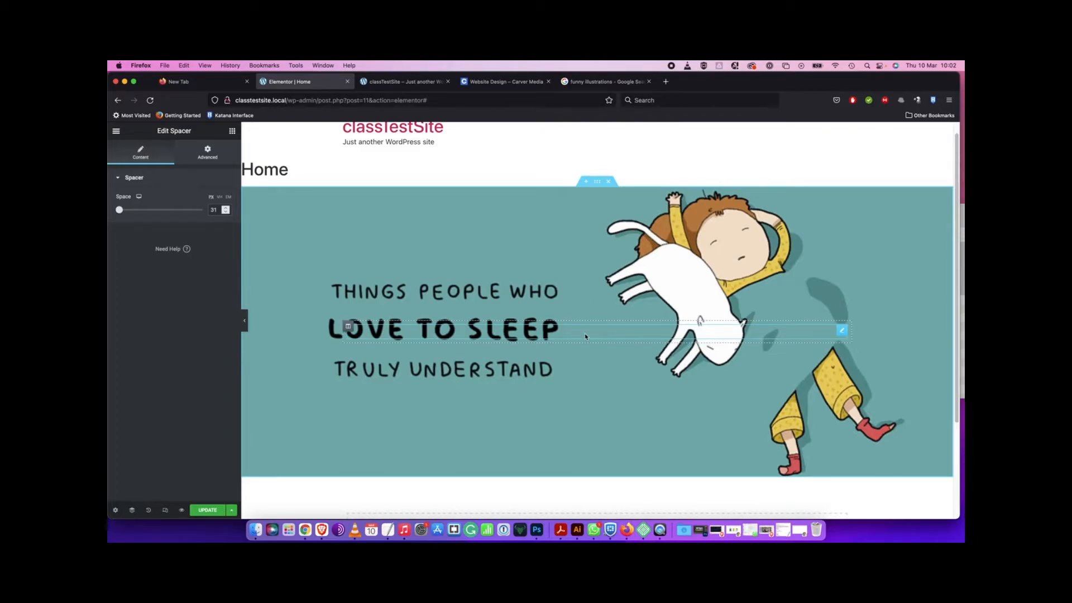
pyautogui.click(232, 131)
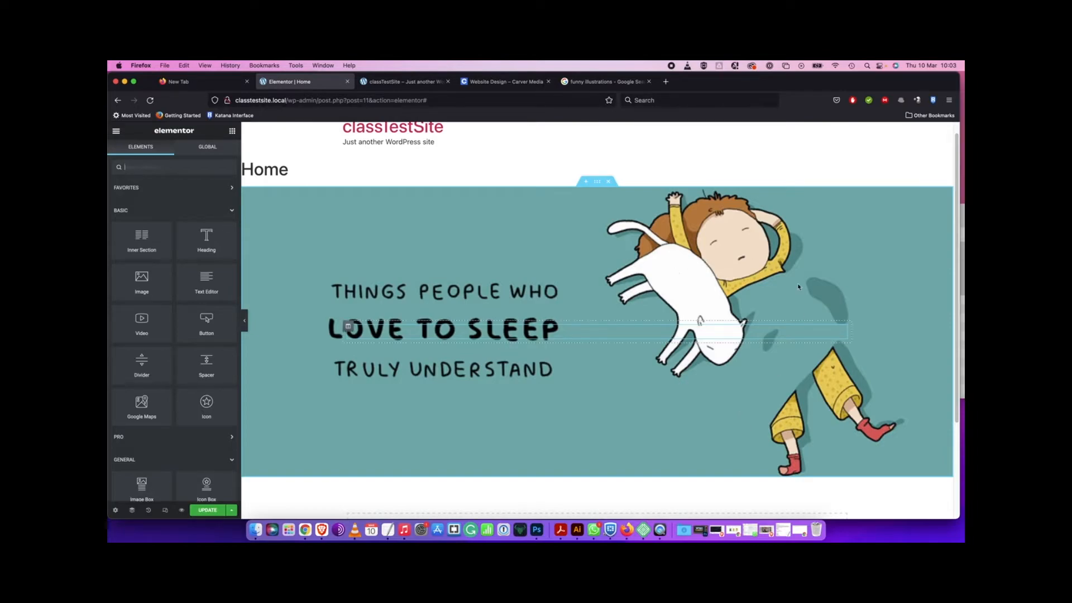
pyautogui.scroll(-1, 832, 439)
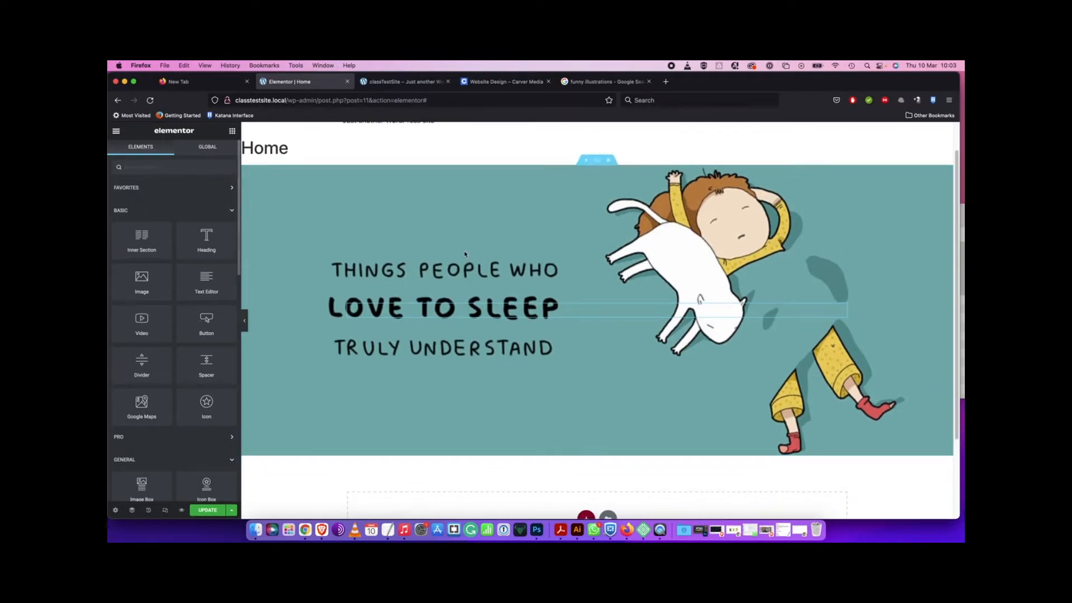
pyautogui.click(599, 311)
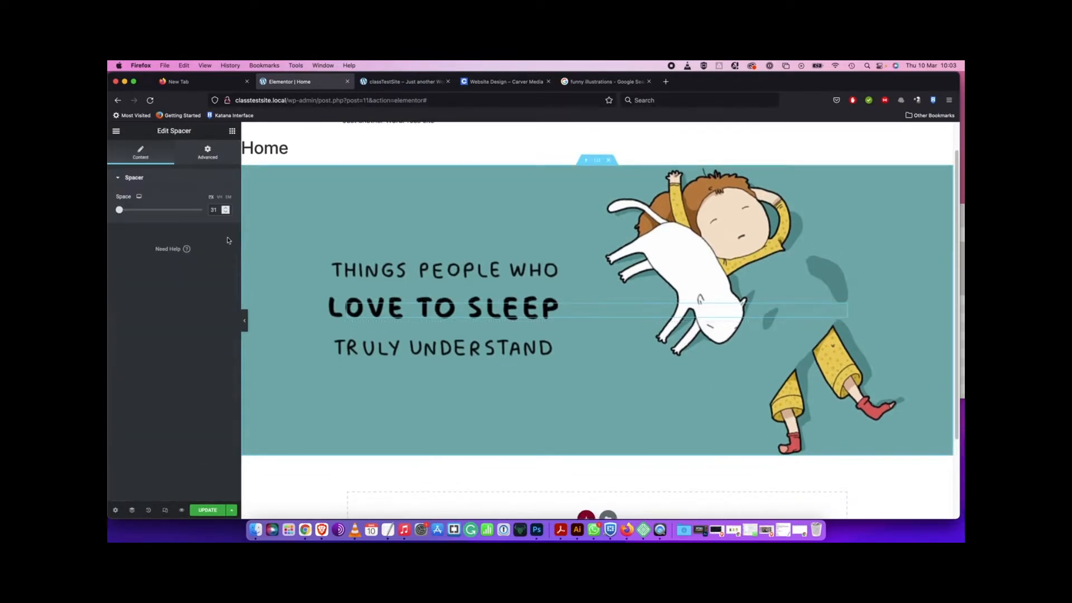
pyautogui.moveTo(119, 211); pyautogui.dragTo(125, 210)
pyautogui.scroll(-2, 626, 321)
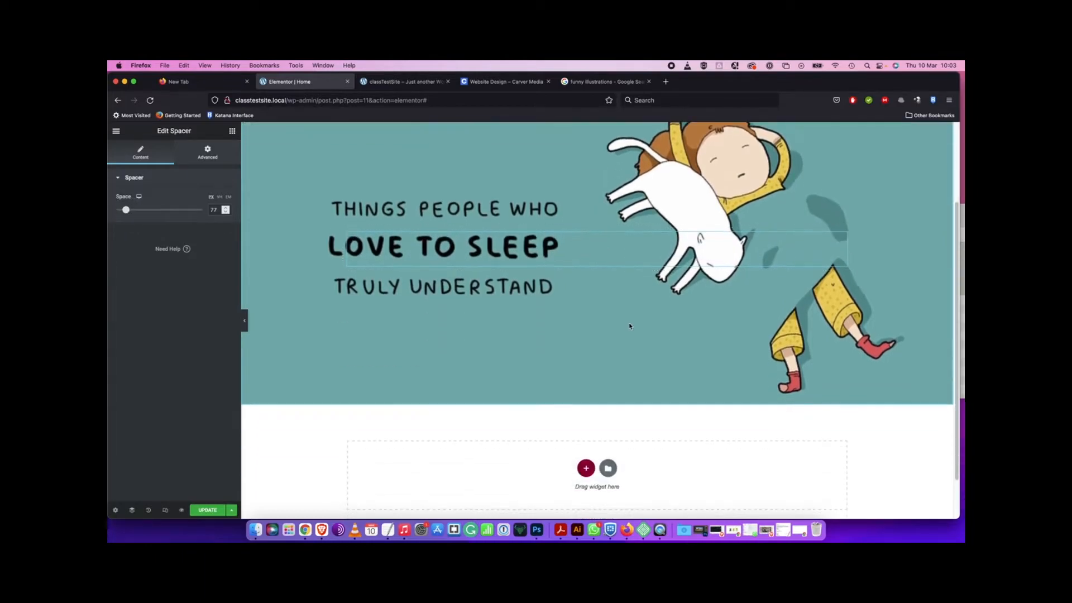
pyautogui.scroll(4, 630, 326)
pyautogui.scroll(-5, 673, 350)
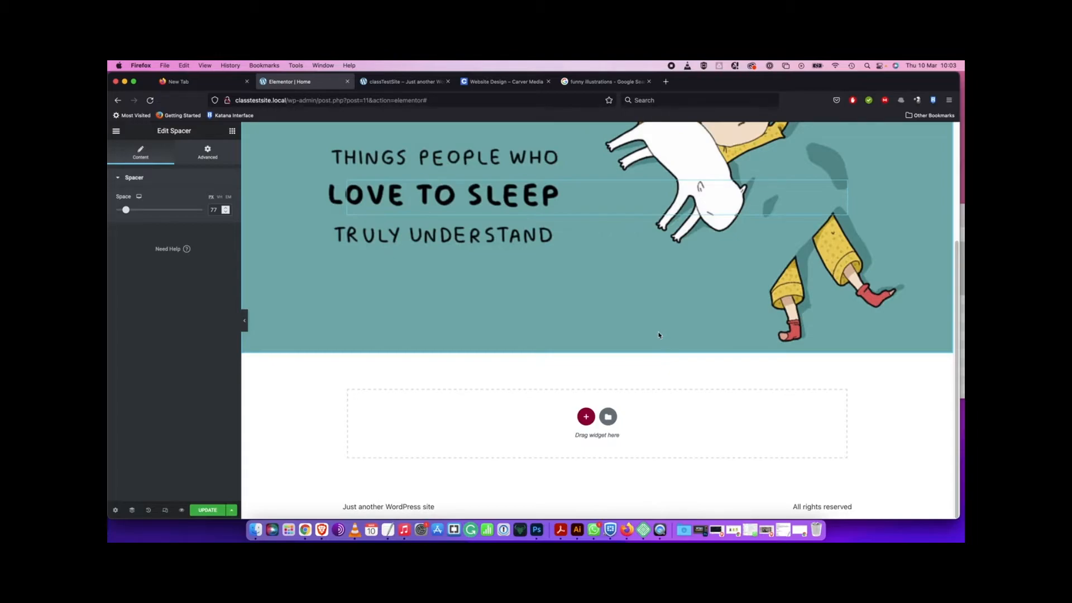
pyautogui.scroll(5, 659, 336)
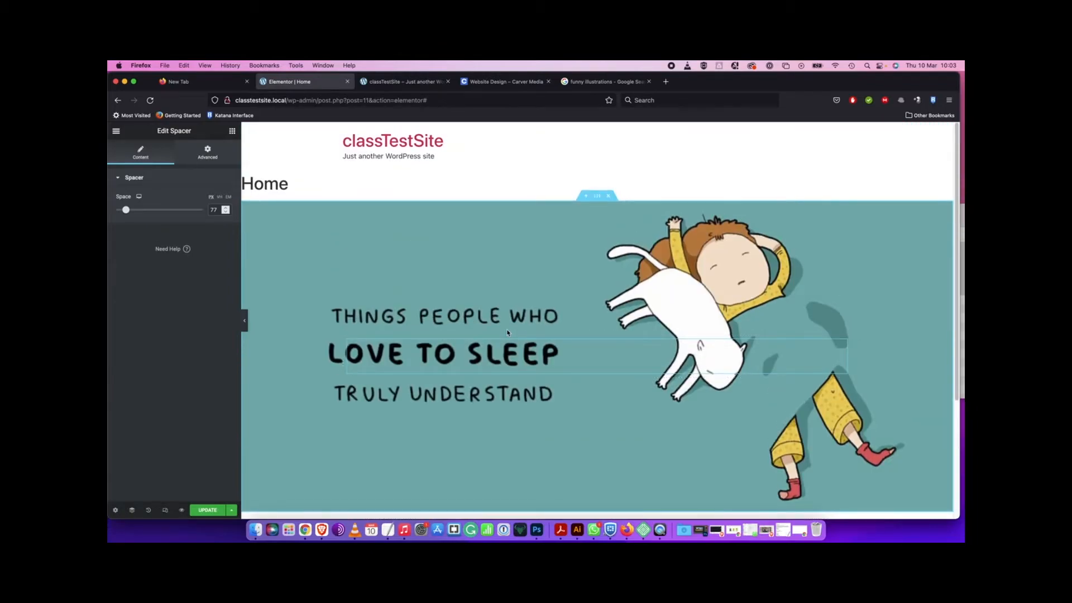
# Update the Home page, open its preview, reload it and look over the hero section
pyautogui.click(201, 511)
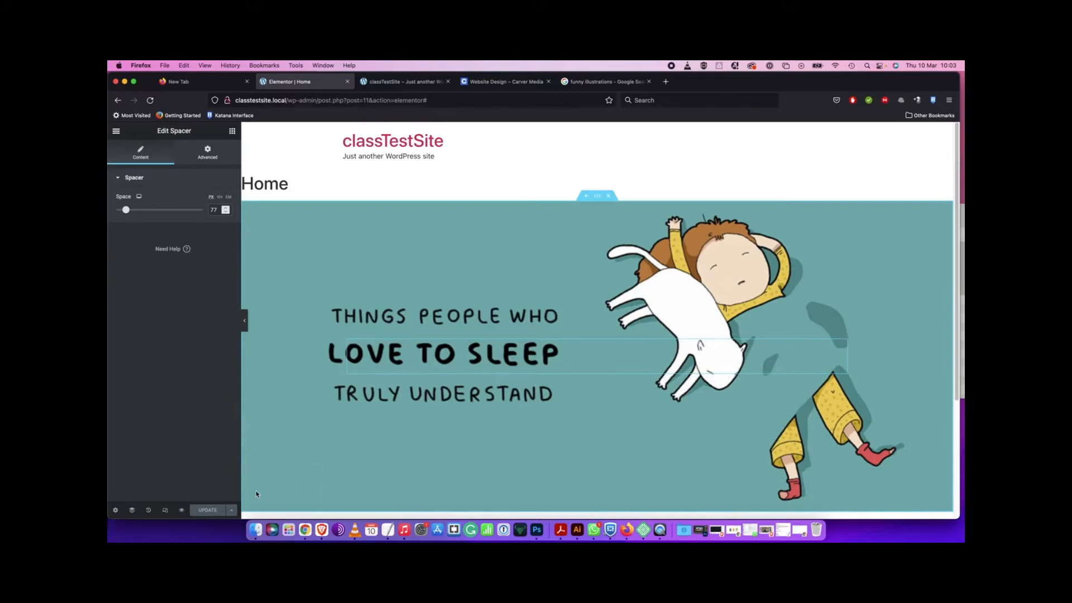
pyautogui.click(181, 511)
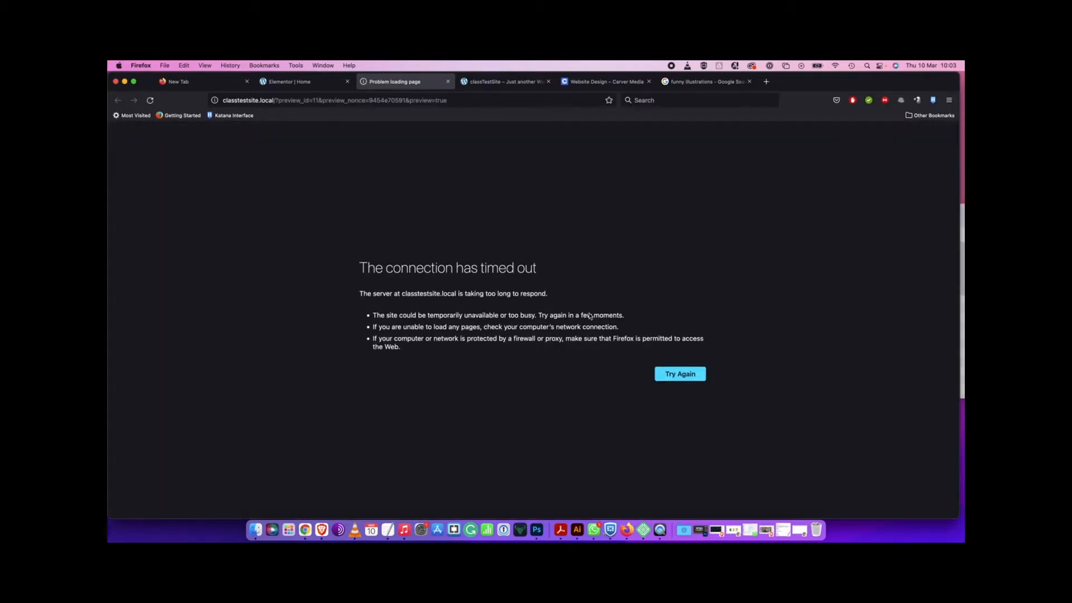
pyautogui.click(697, 375)
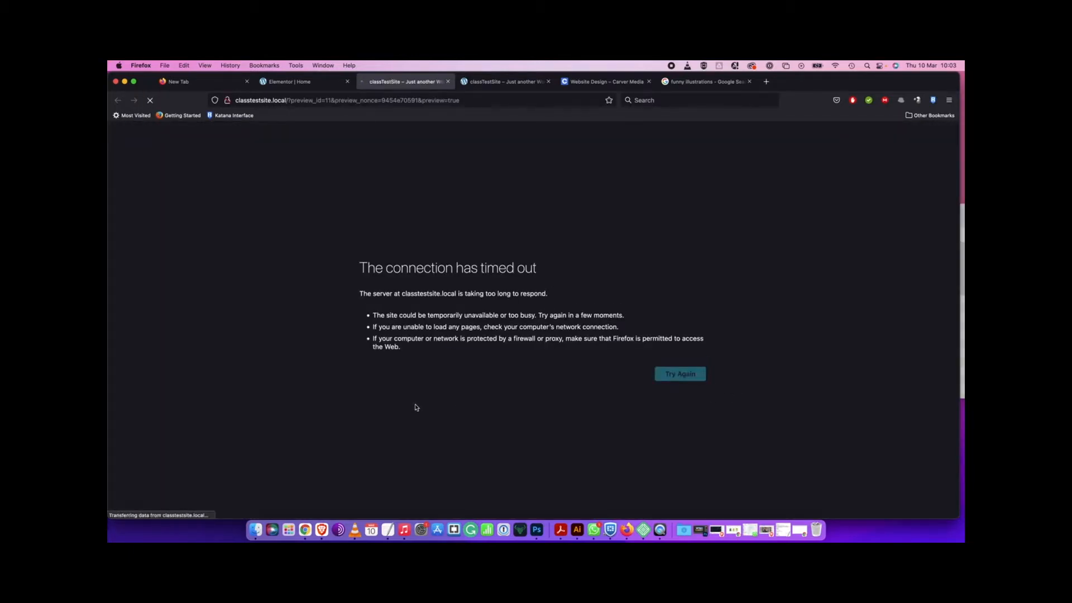
pyautogui.scroll(-2, 579, 322)
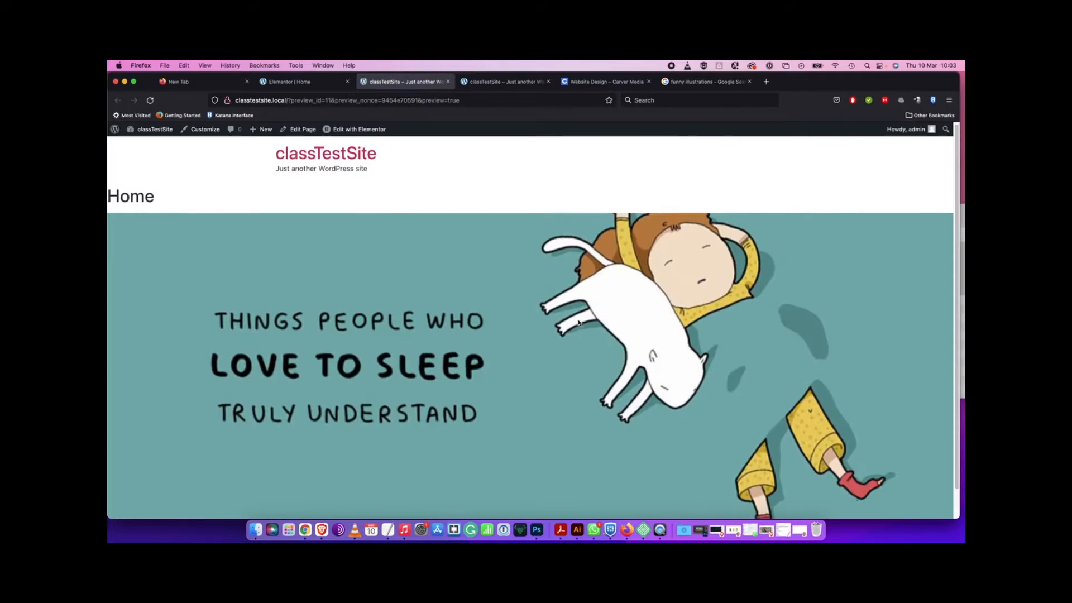
pyautogui.scroll(2, 578, 322)
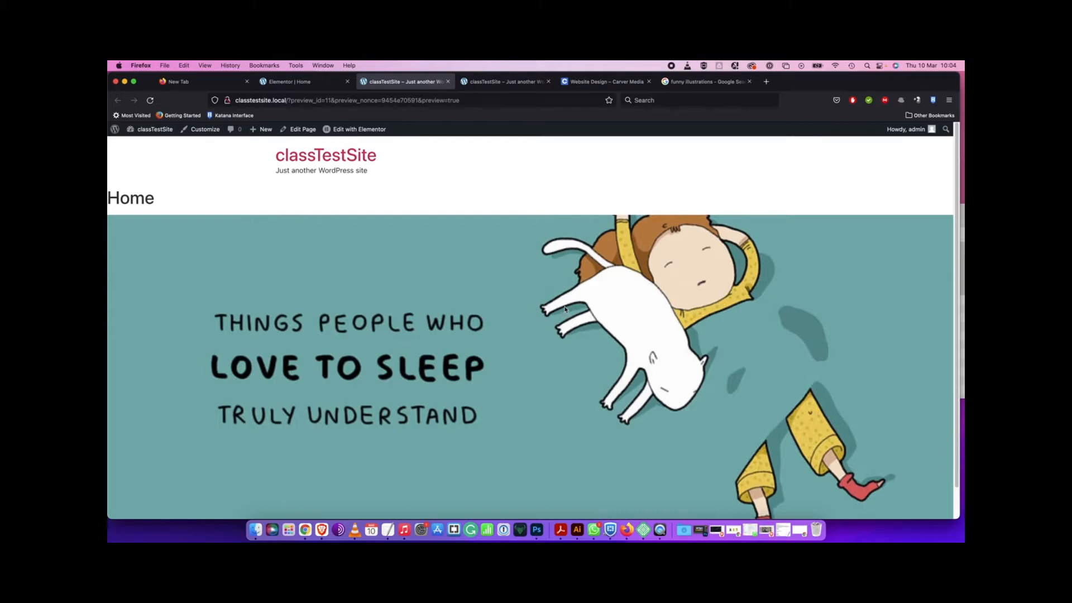
pyautogui.scroll(-2, 557, 323)
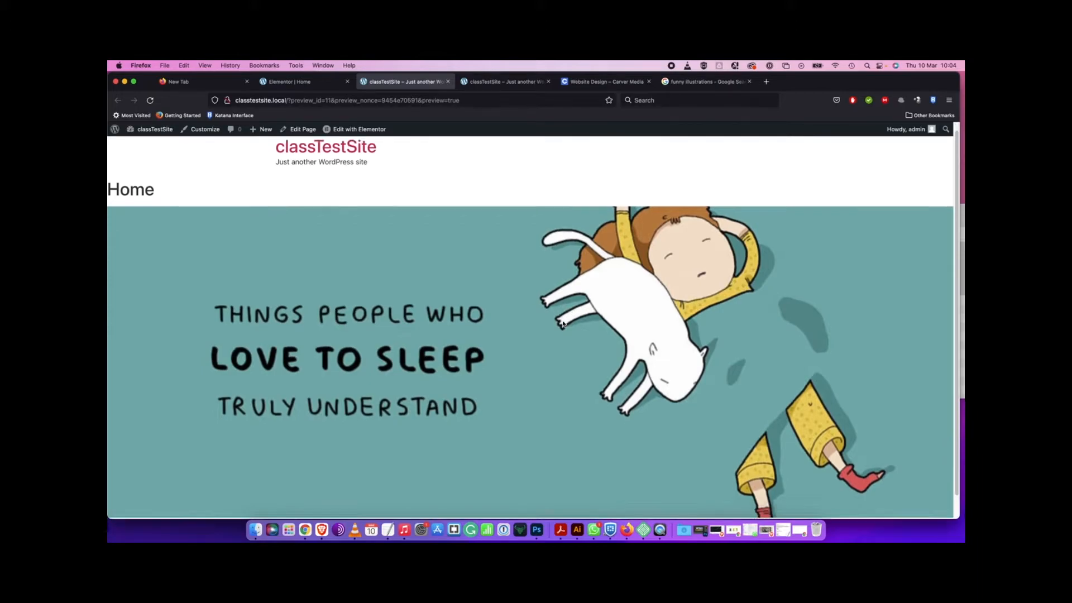
pyautogui.scroll(2, 553, 320)
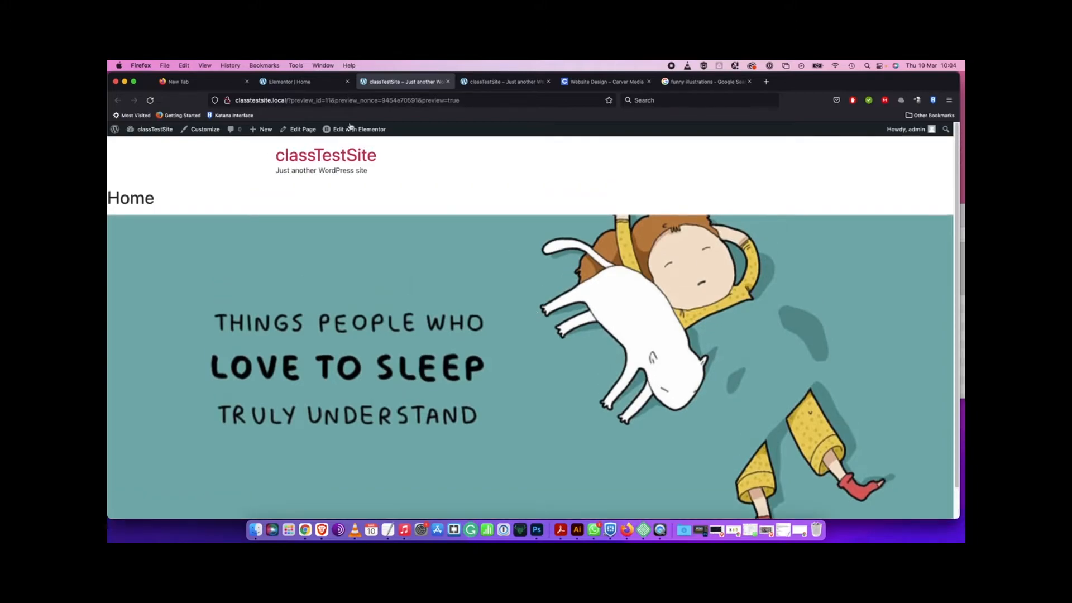
# Reload the live classTestSite homepage and compare its hero section with the editor and the preview
pyautogui.click(321, 84)
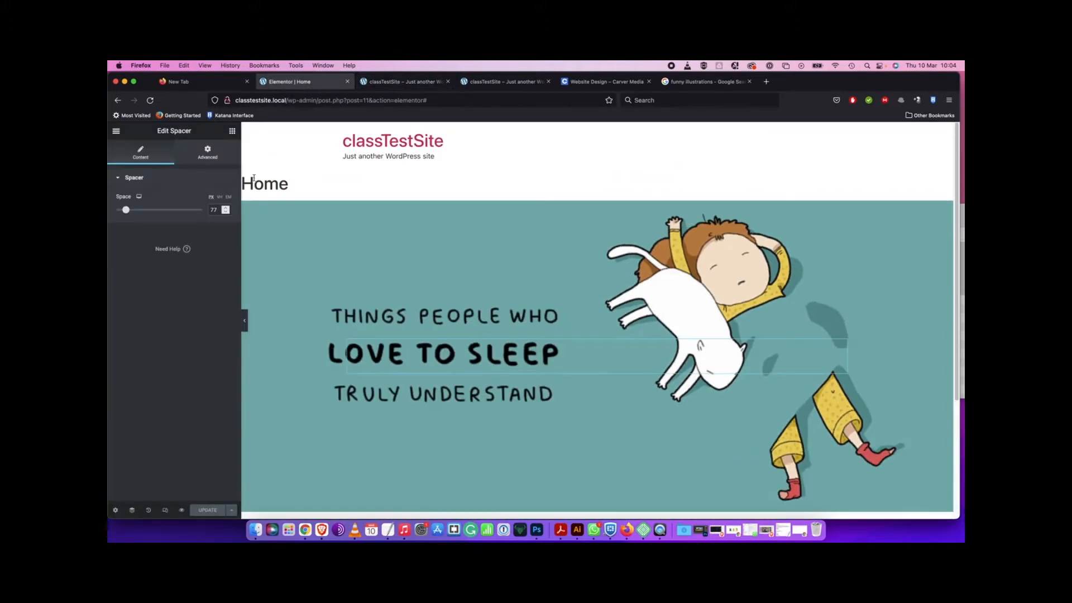
pyautogui.click(501, 82)
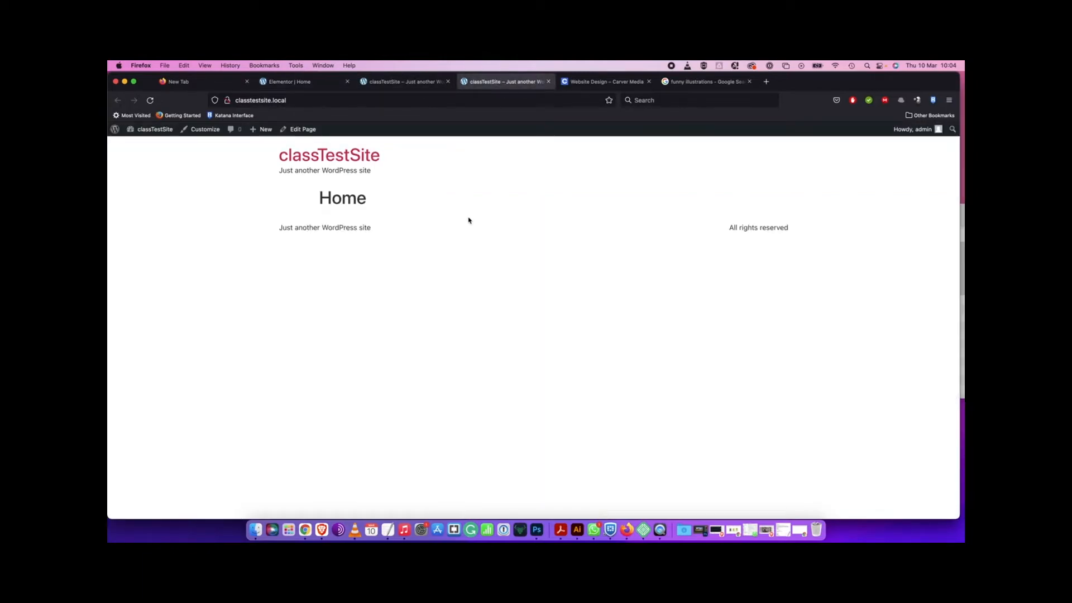
pyautogui.press('super+r')
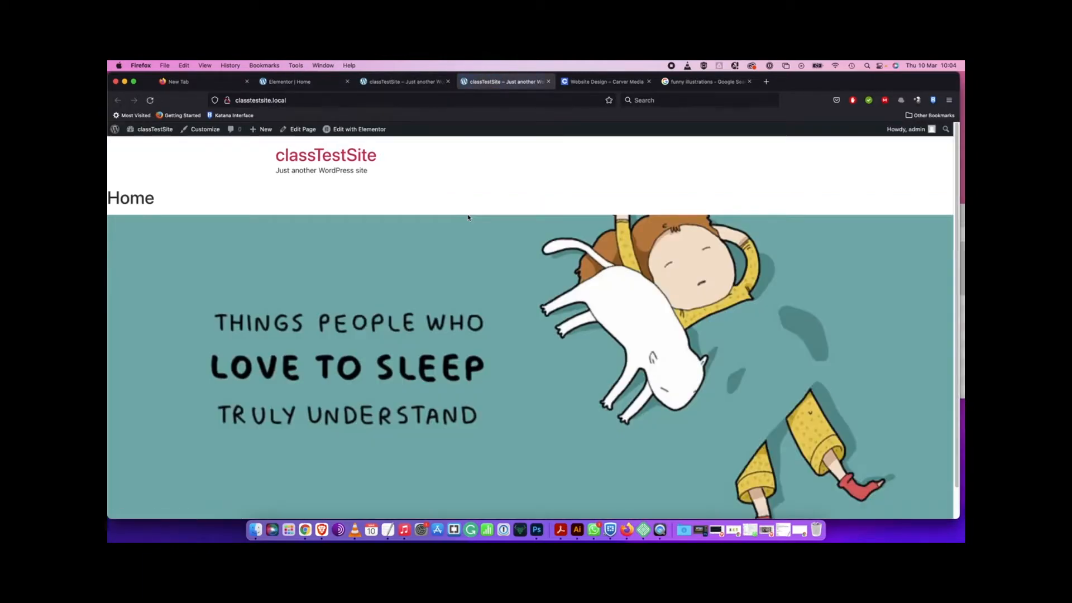
pyautogui.scroll(-1, 485, 219)
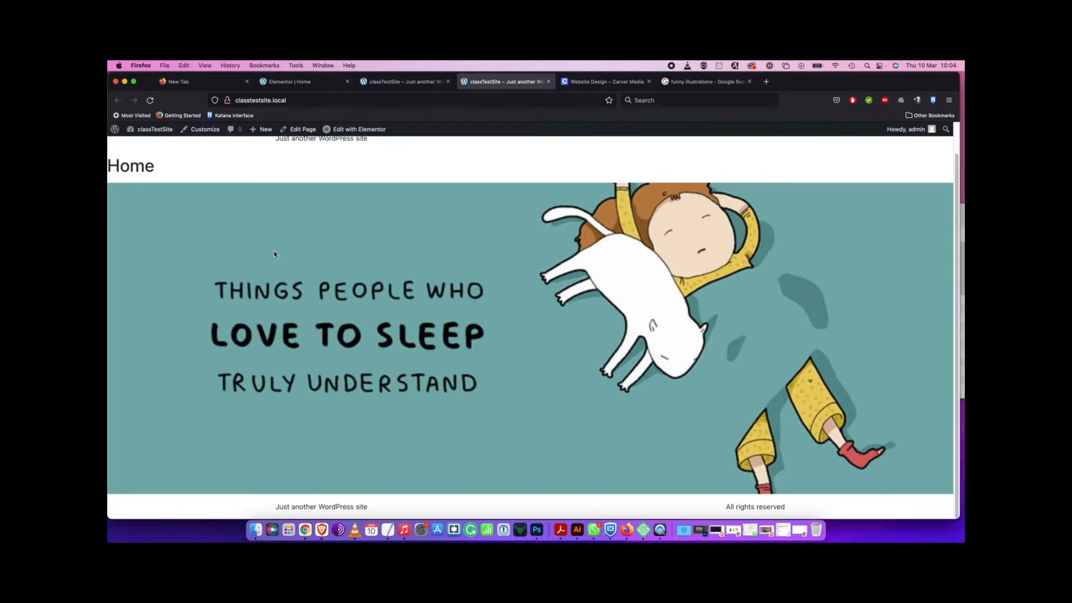
pyautogui.scroll(1, 274, 254)
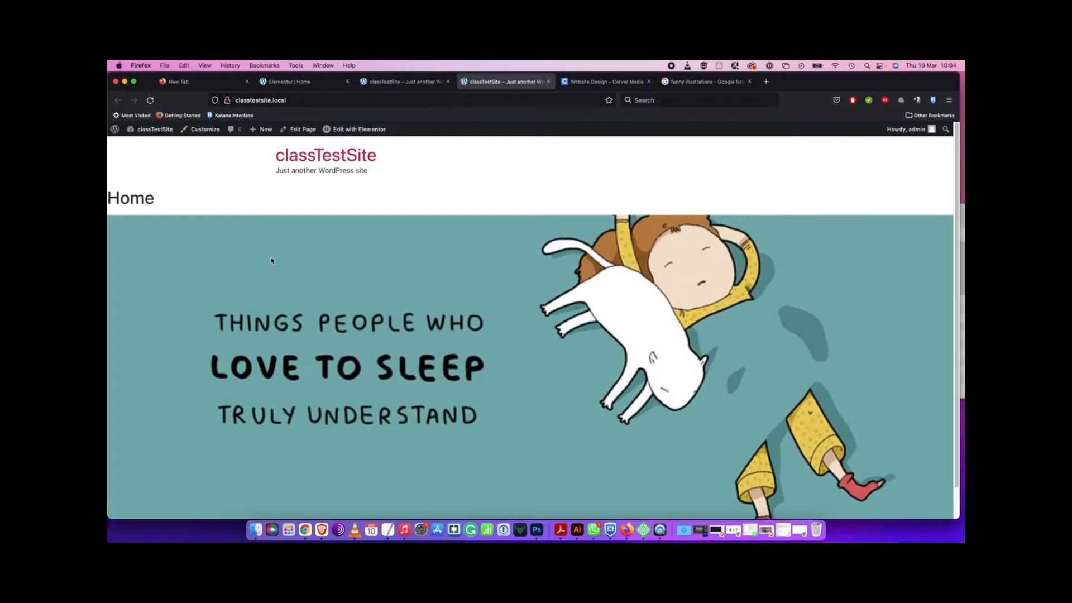
pyautogui.click(398, 83)
pyautogui.click(500, 82)
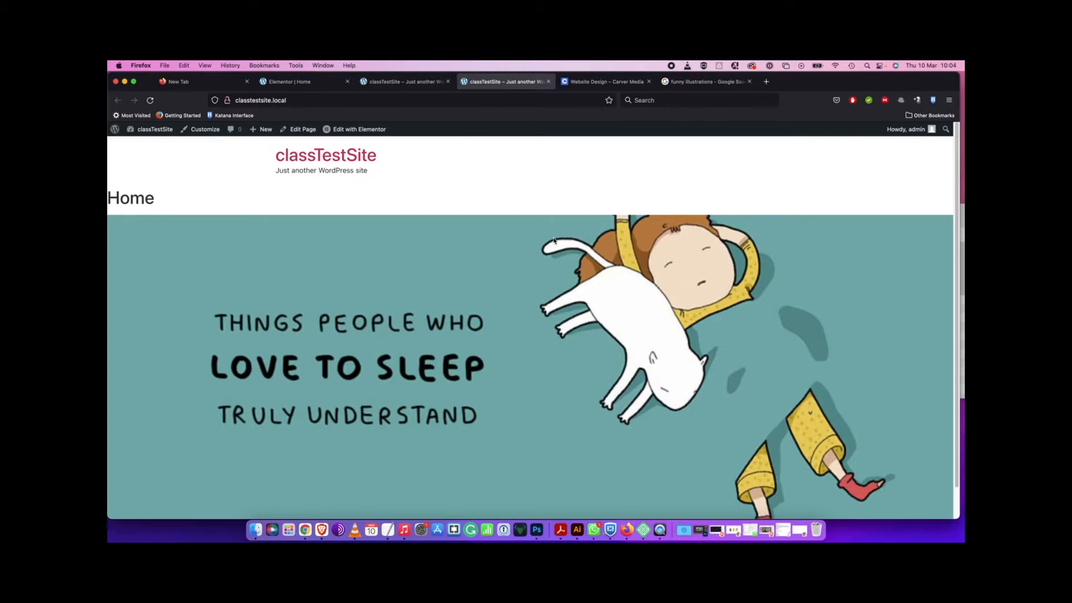
# Open the theme customizer from the live homepage and inspect the Site Identity and Menus sections
pyautogui.click(201, 131)
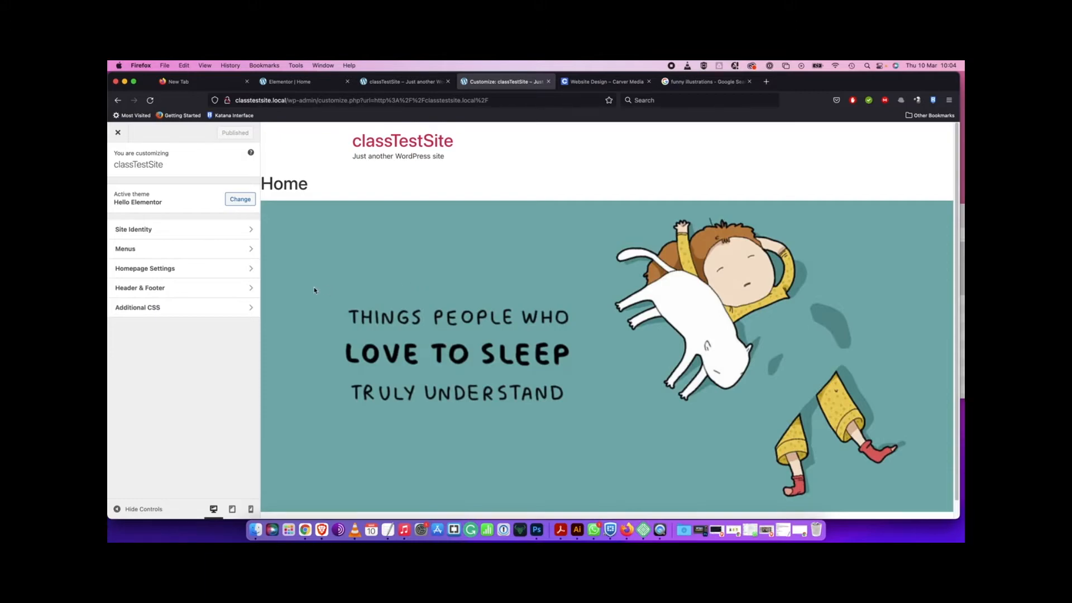
pyautogui.click(175, 230)
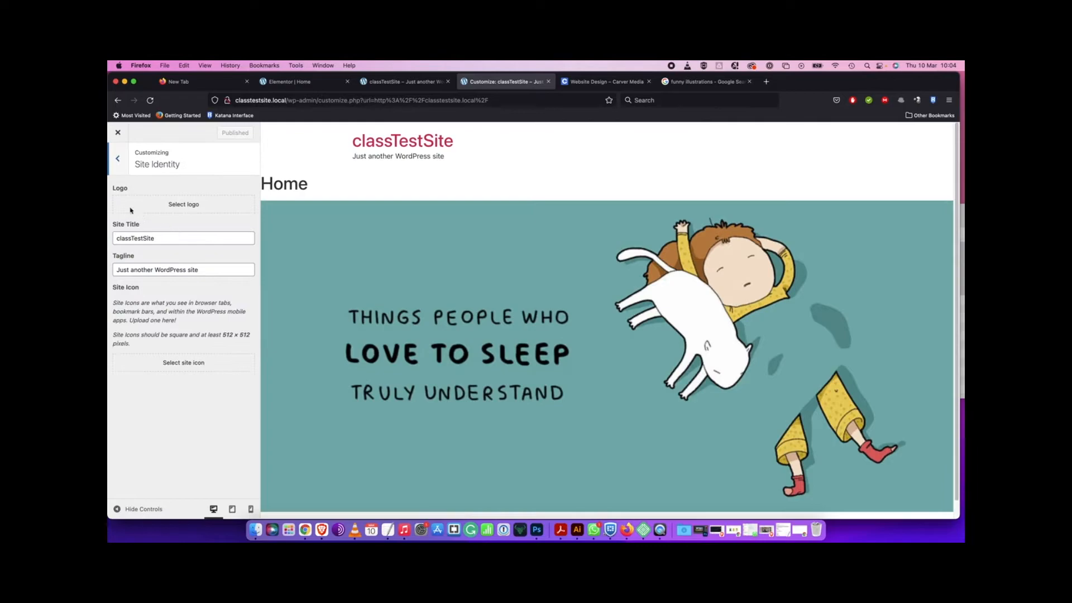
pyautogui.click(120, 159)
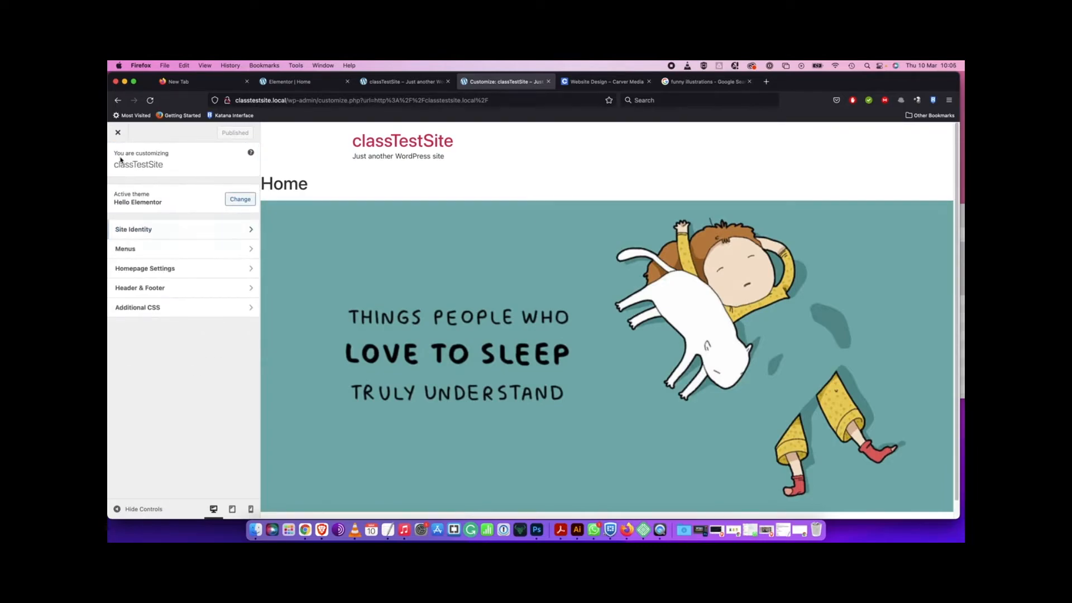
pyautogui.click(151, 252)
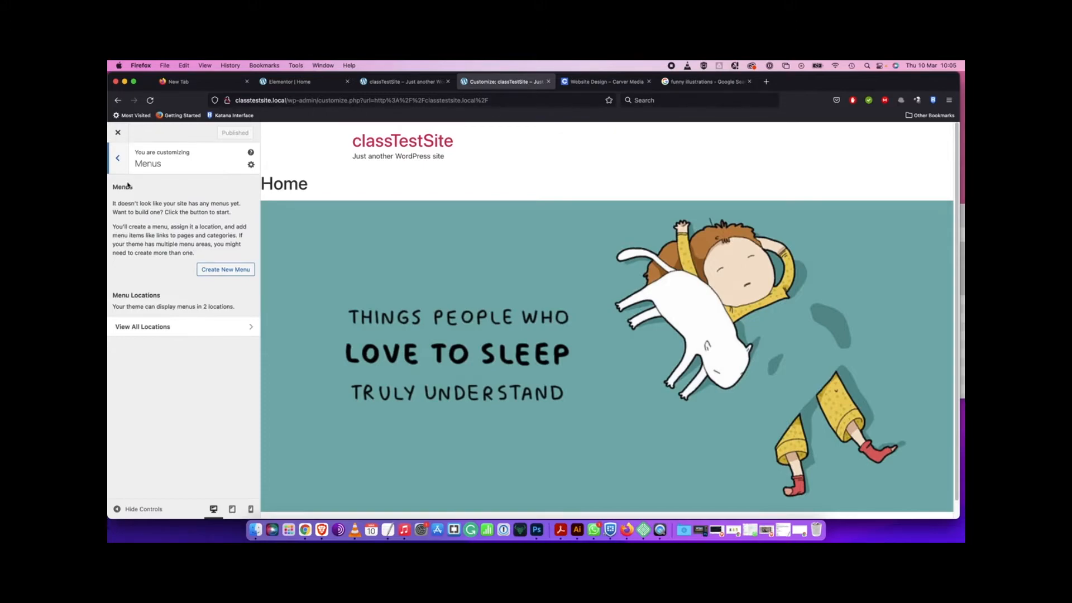
pyautogui.click(118, 158)
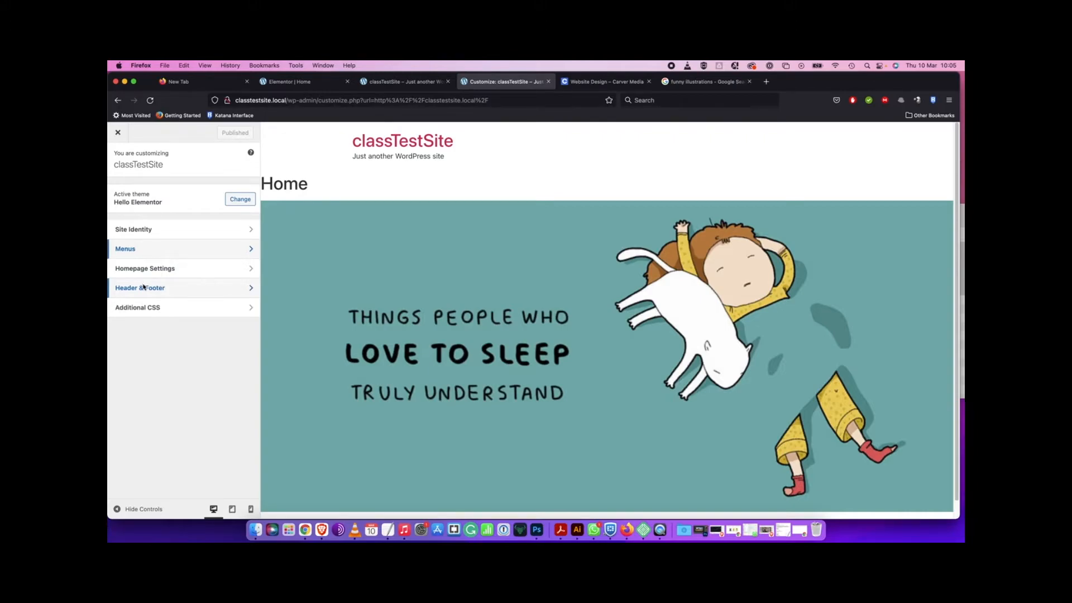
# Go from the customizer's Header & Footer section to Elementor's Site Settings and open the Header settings
pyautogui.click(160, 288)
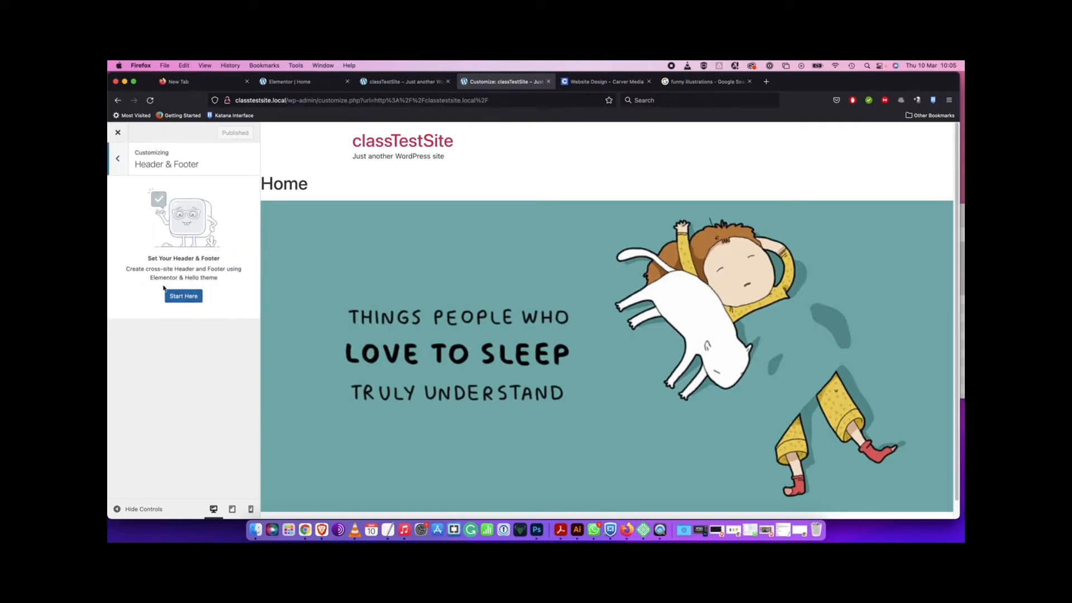
pyautogui.click(191, 297)
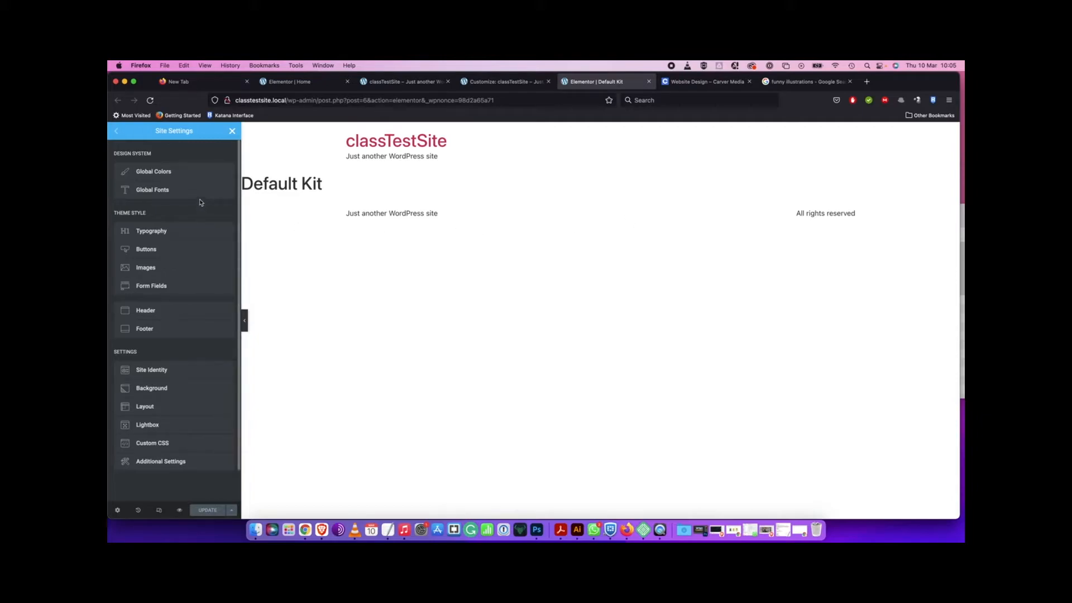
pyautogui.scroll(-1, 201, 202)
pyautogui.scroll(-1, 201, 202)
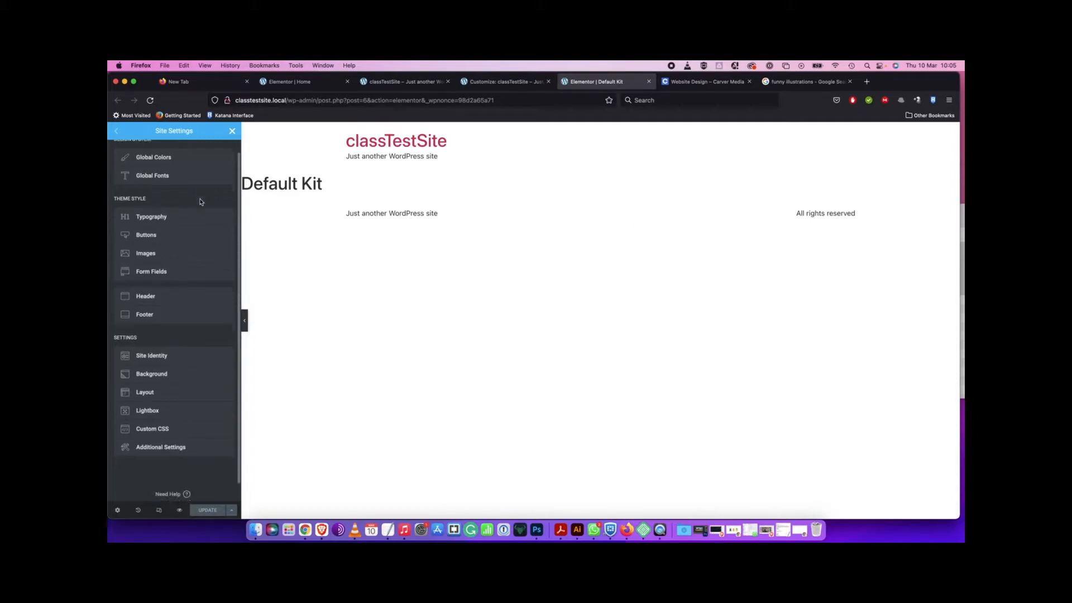
pyautogui.click(151, 297)
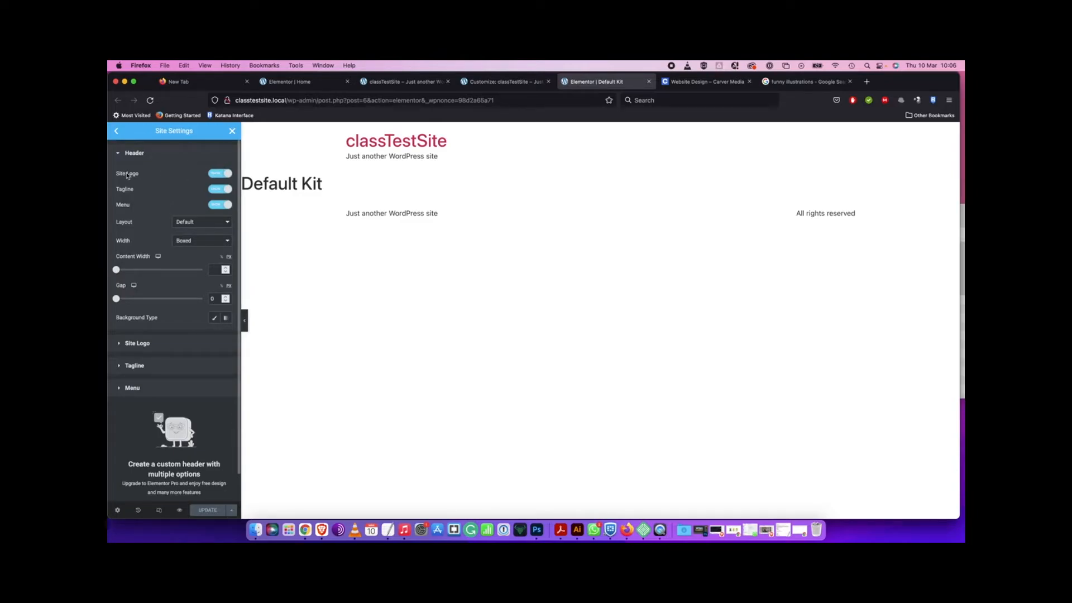
# Try the header's Site Logo and Tagline visibility, leaving the logo shown and the tagline hidden
pyautogui.click(217, 174)
pyautogui.click(220, 176)
pyautogui.click(218, 174)
pyautogui.click(219, 174)
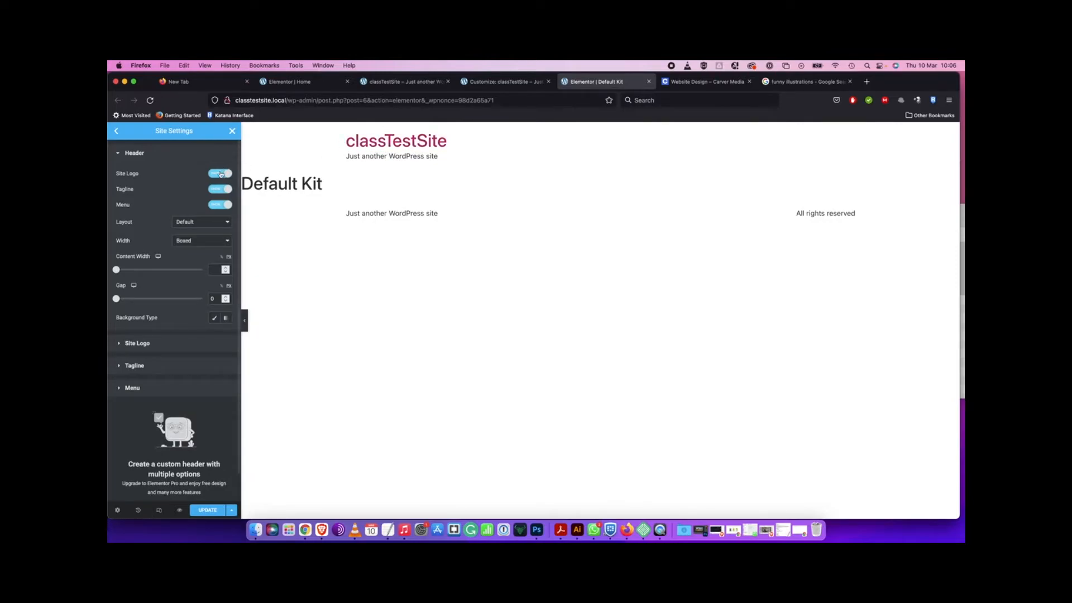
pyautogui.click(217, 188)
pyautogui.click(217, 189)
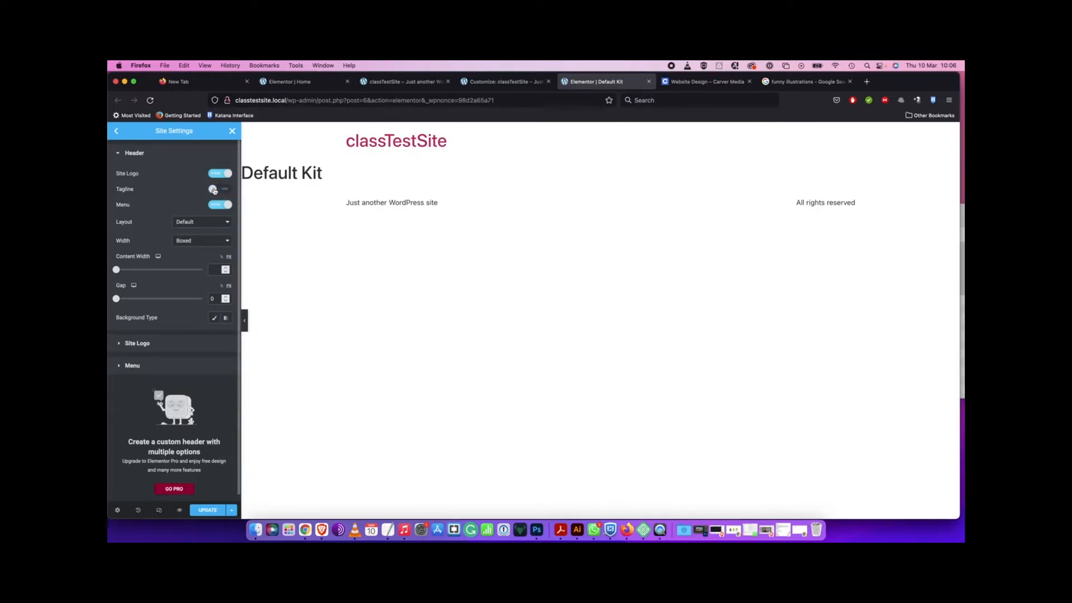
pyautogui.click(217, 189)
pyautogui.click(216, 189)
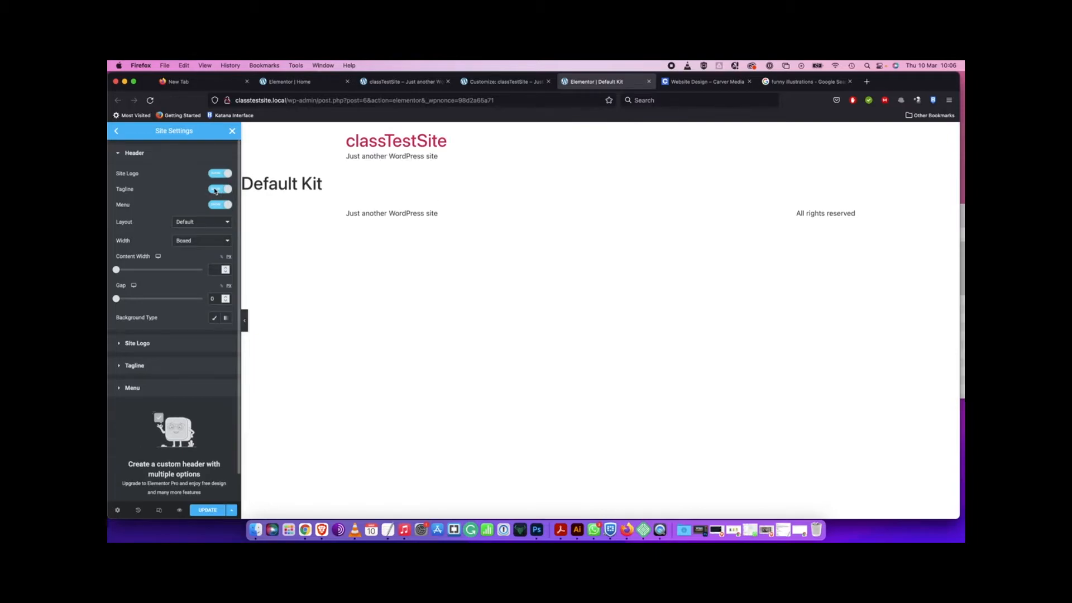
pyautogui.click(216, 190)
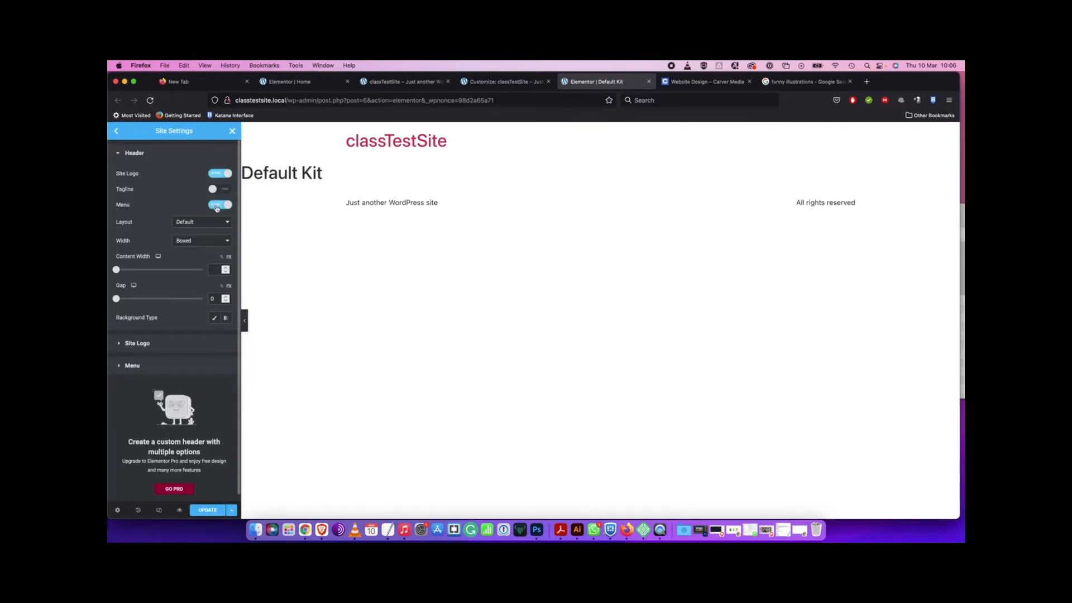
# Try hiding and showing the header's menu, and check the Layout and Width options without changing them
pyautogui.click(217, 205)
pyautogui.click(217, 205)
pyautogui.click(209, 221)
pyautogui.click(209, 222)
pyautogui.click(207, 243)
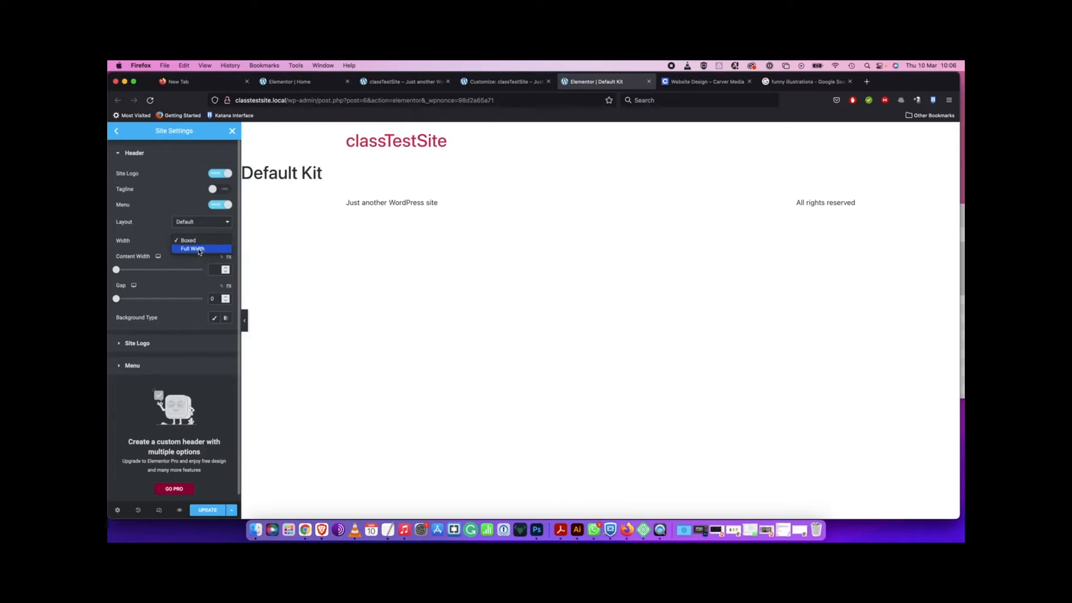
pyautogui.click(169, 283)
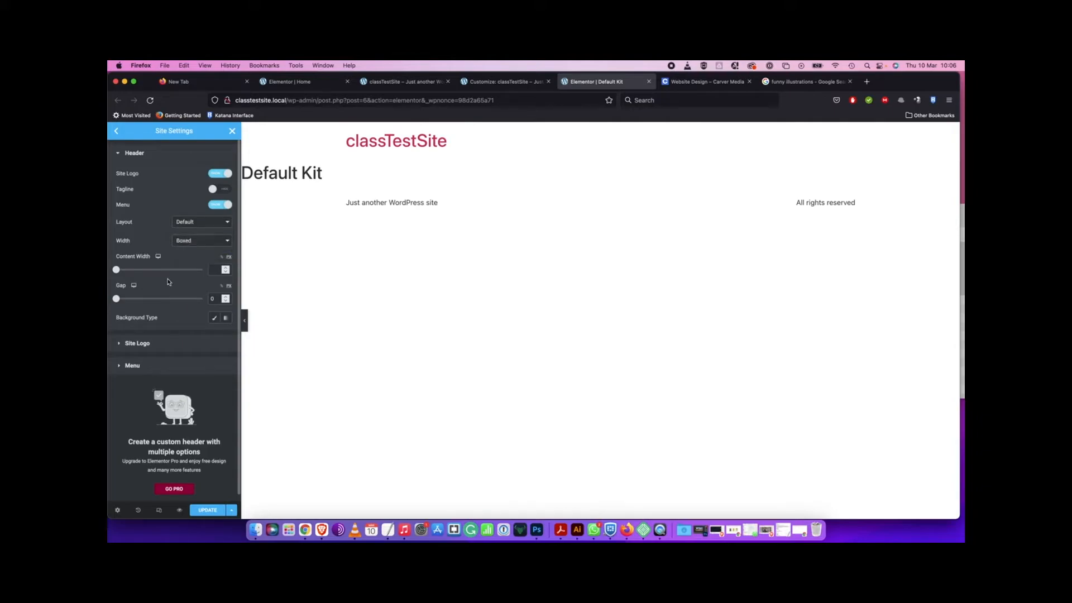
# Try the Logo type for the header's site logo, and return it to Title
pyautogui.click(121, 345)
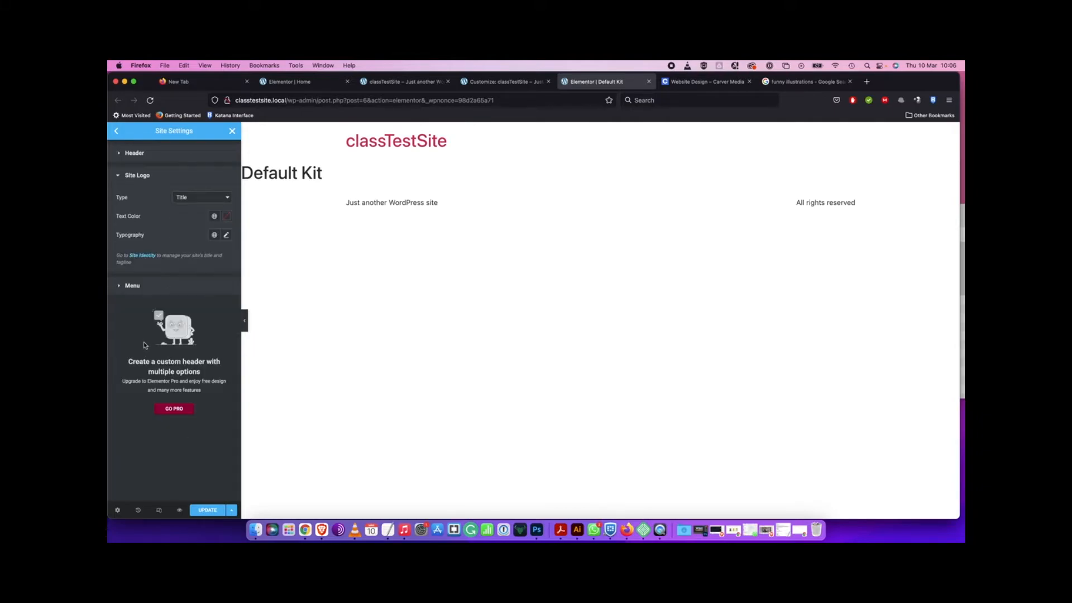
pyautogui.click(195, 198)
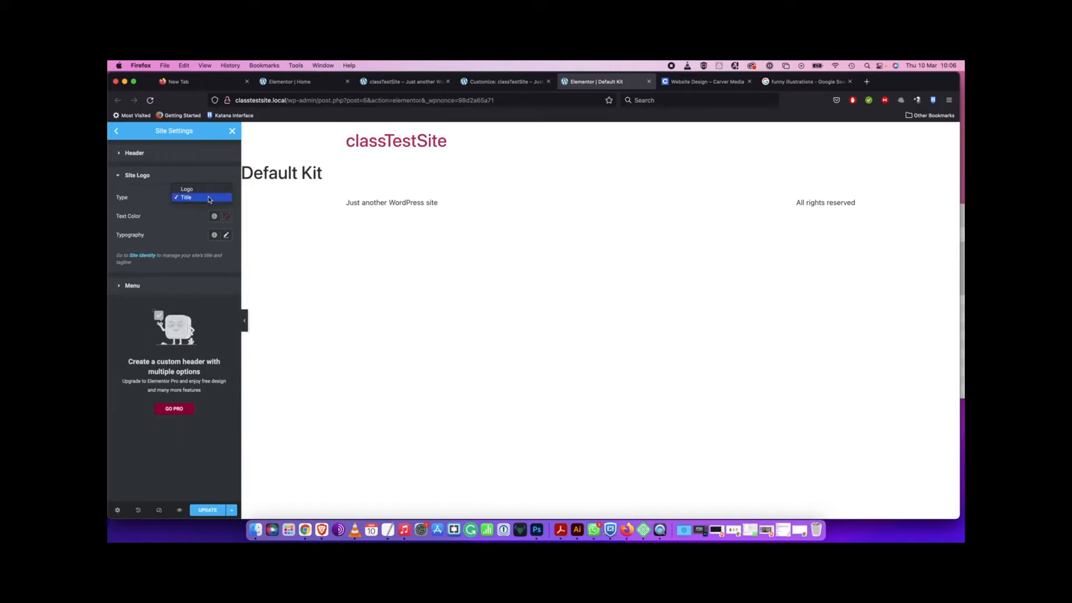
pyautogui.click(208, 190)
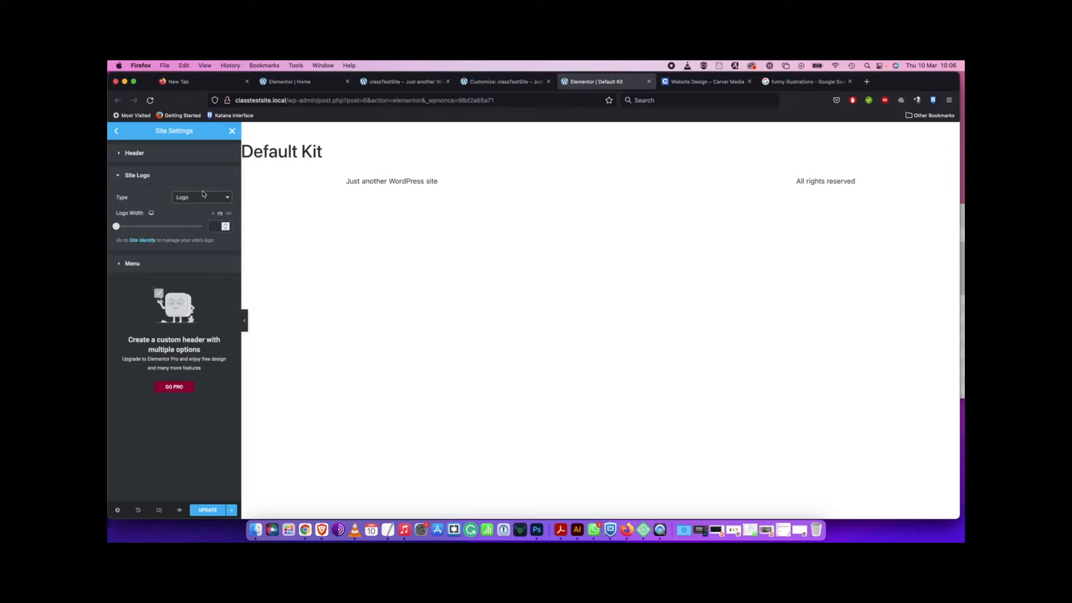
pyautogui.click(202, 197)
pyautogui.click(193, 208)
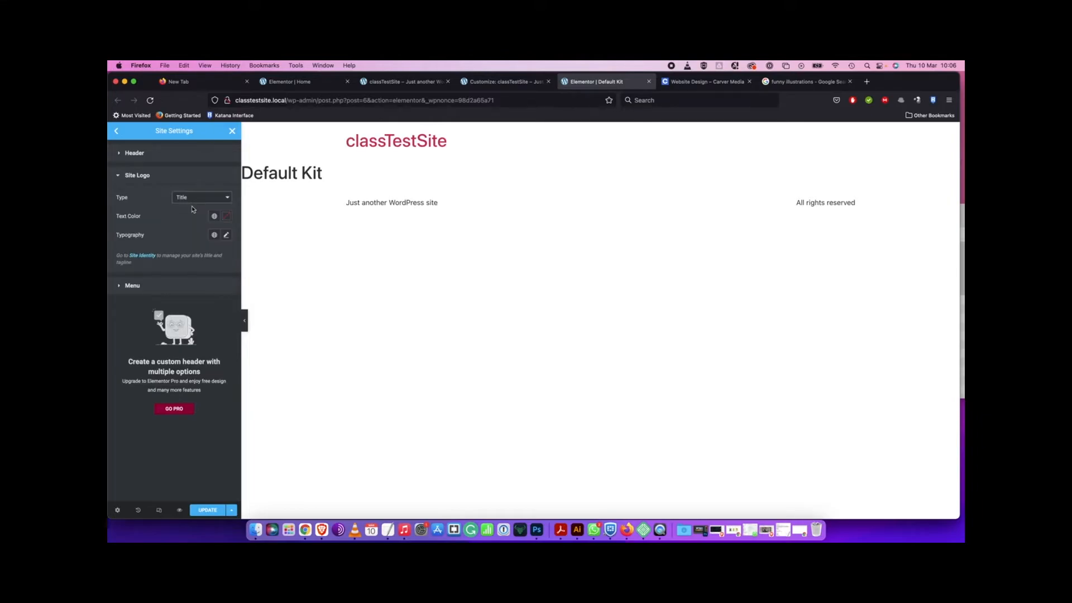
# Check the header's Menu settings, and look at the header and footer in the Home page preview
pyautogui.click(127, 286)
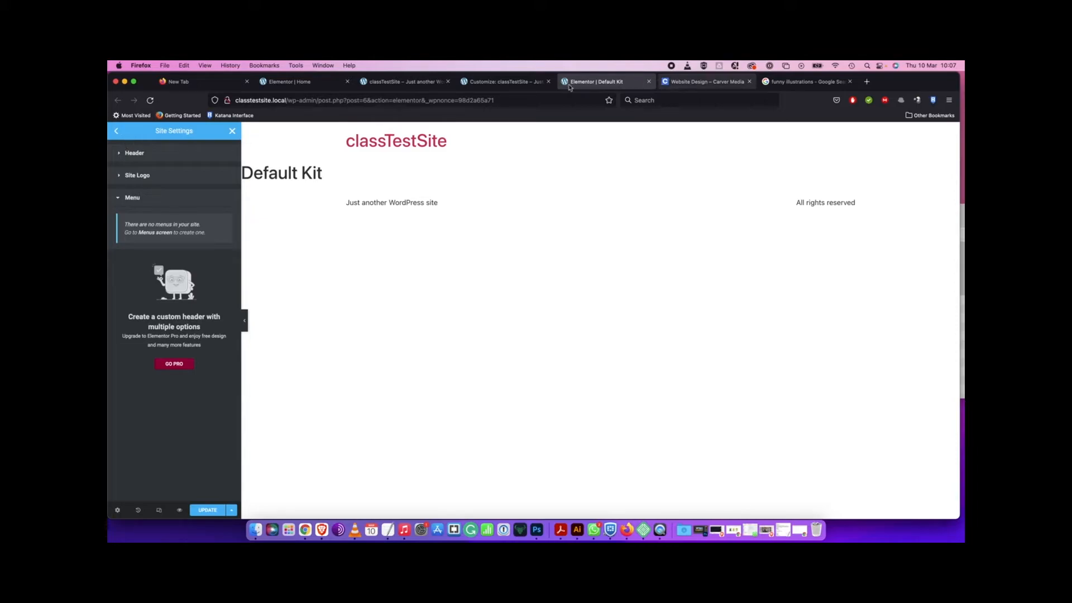
pyautogui.click(504, 82)
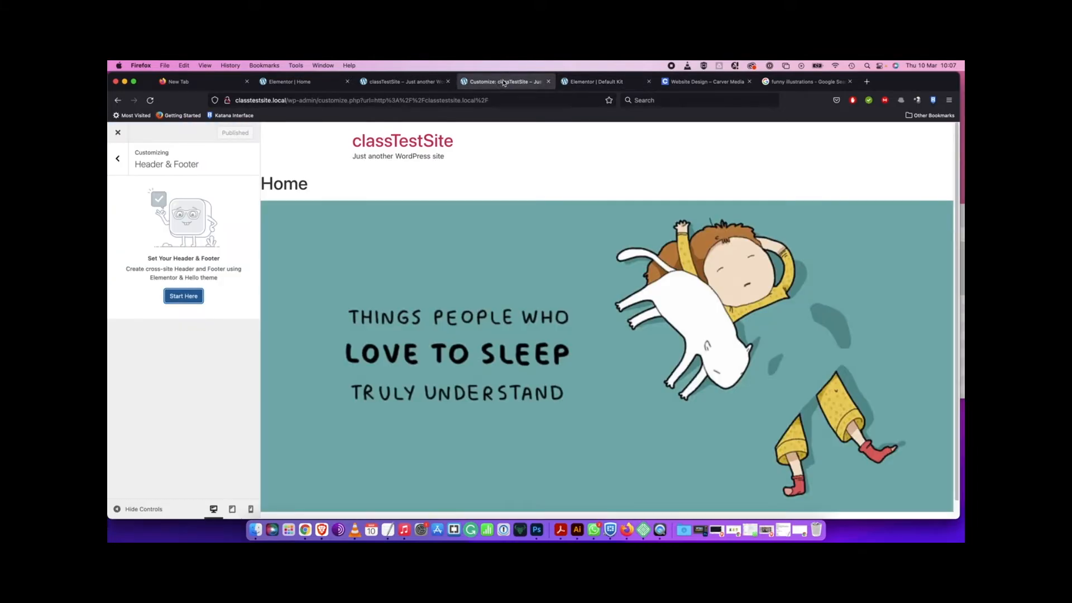
pyautogui.click(433, 83)
pyautogui.scroll(-1, 463, 228)
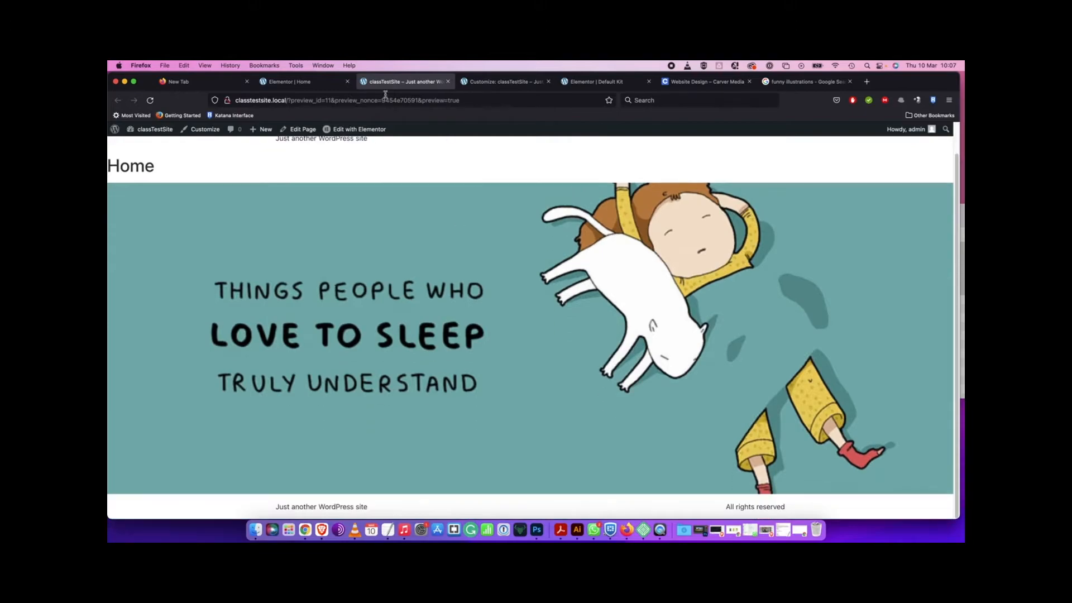
# Compare the header, page title and footer of the Home page in the editor with the Site Settings and the preview
pyautogui.click(304, 82)
pyautogui.scroll(-5, 446, 211)
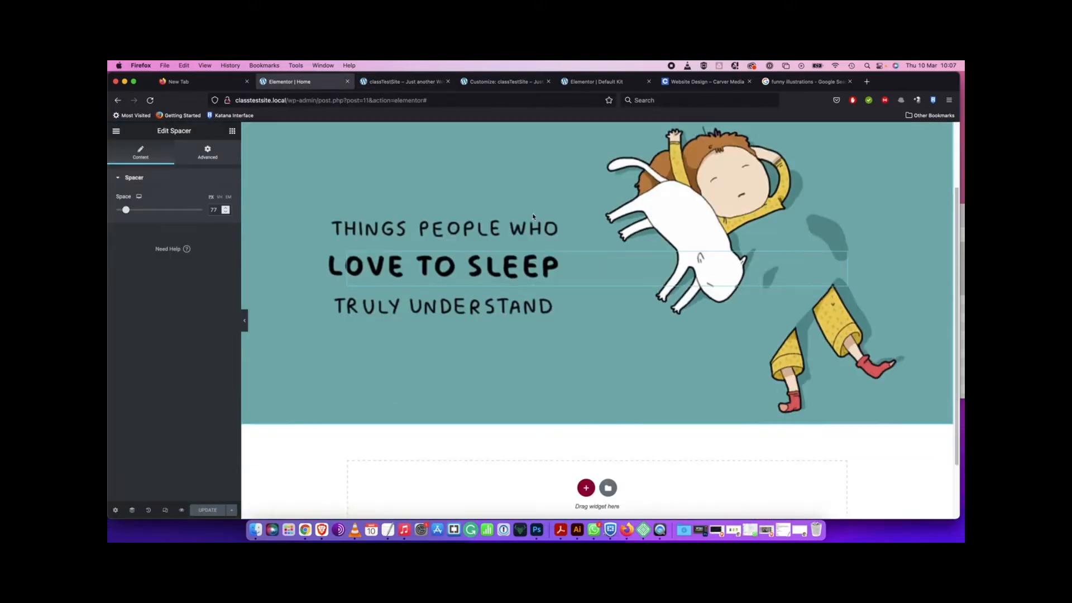
pyautogui.click(603, 82)
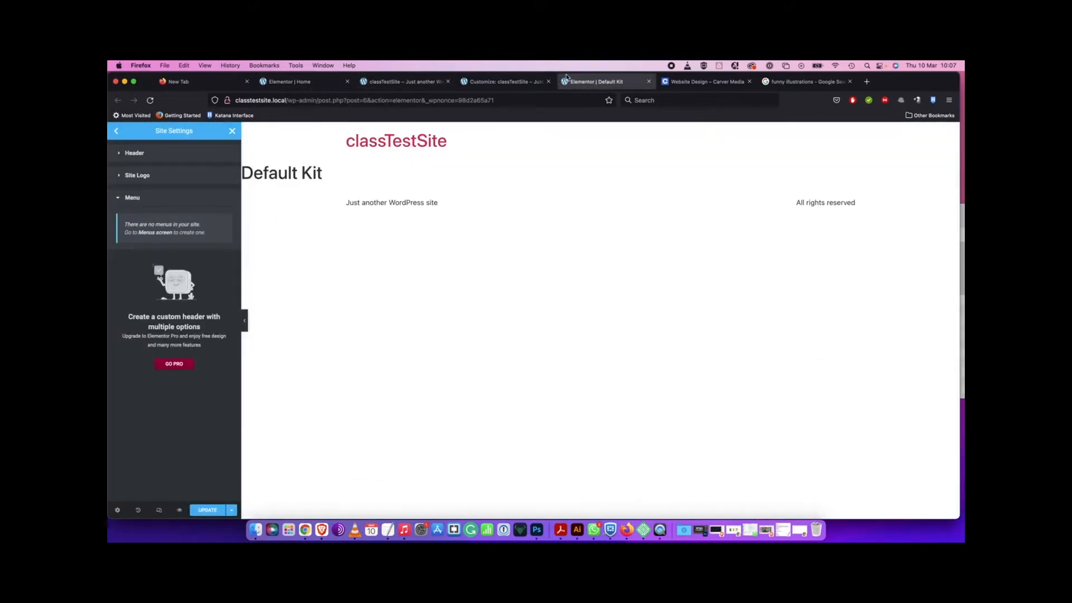
pyautogui.click(402, 82)
pyautogui.click(302, 82)
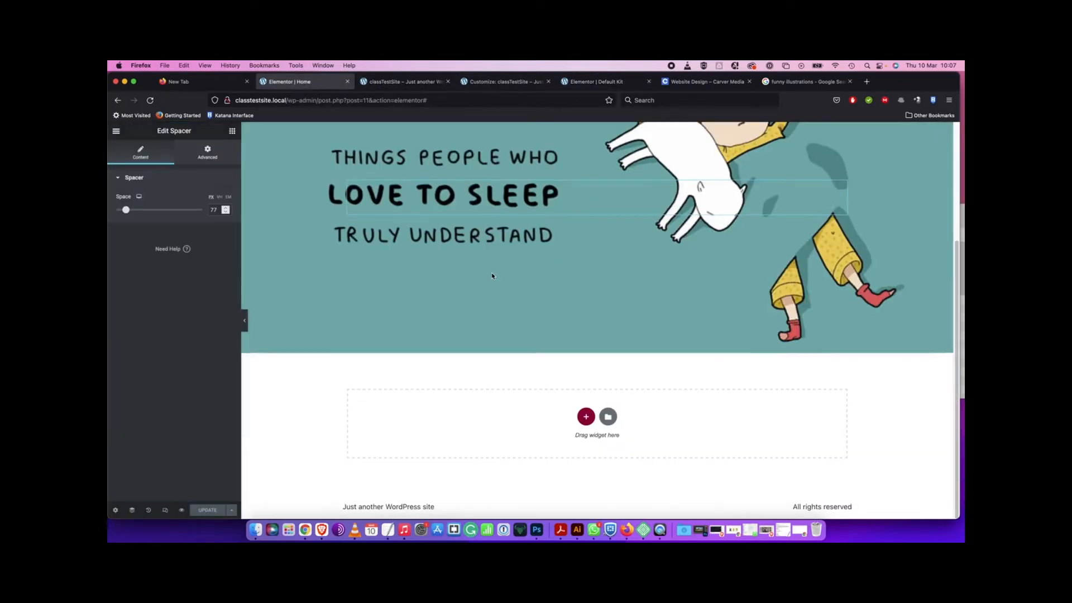
pyautogui.scroll(5, 751, 300)
pyautogui.scroll(-4, 777, 284)
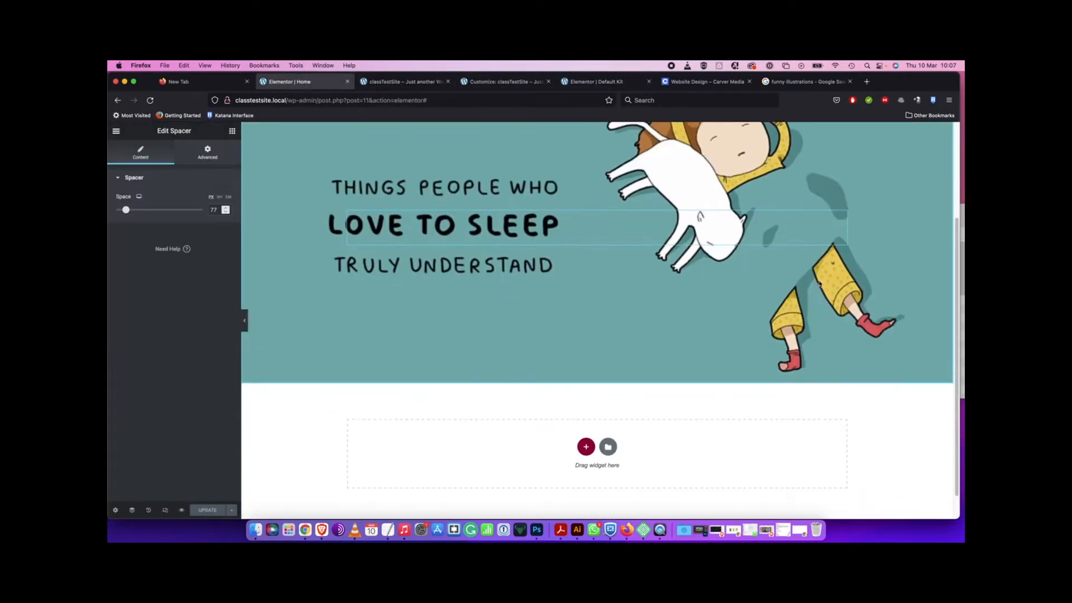
pyautogui.scroll(-1, 816, 270)
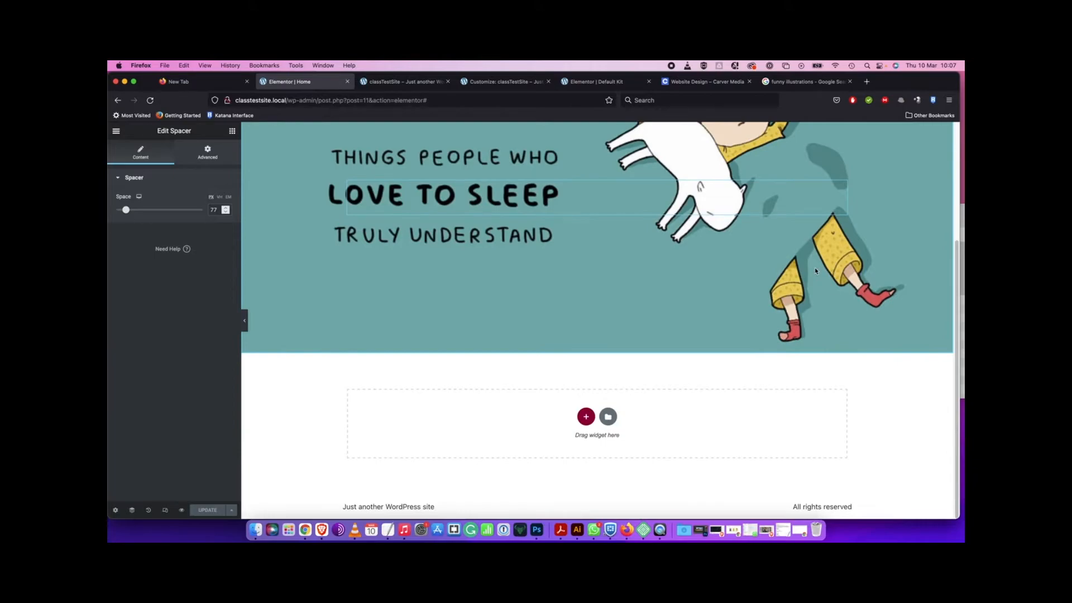
pyautogui.scroll(5, 832, 270)
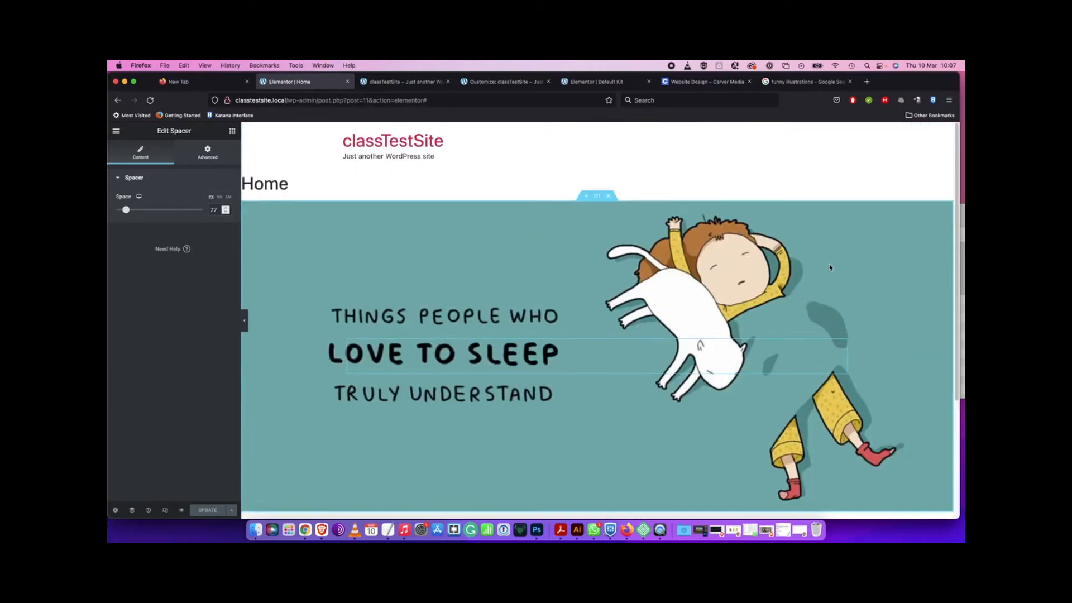
pyautogui.scroll(-1, 726, 258)
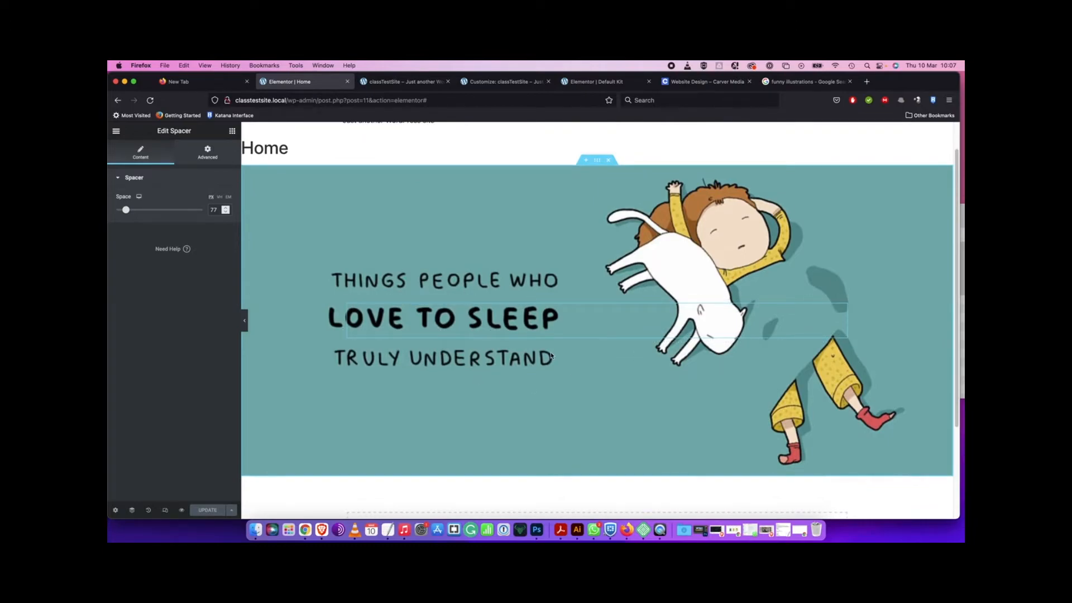
pyautogui.scroll(1, 548, 357)
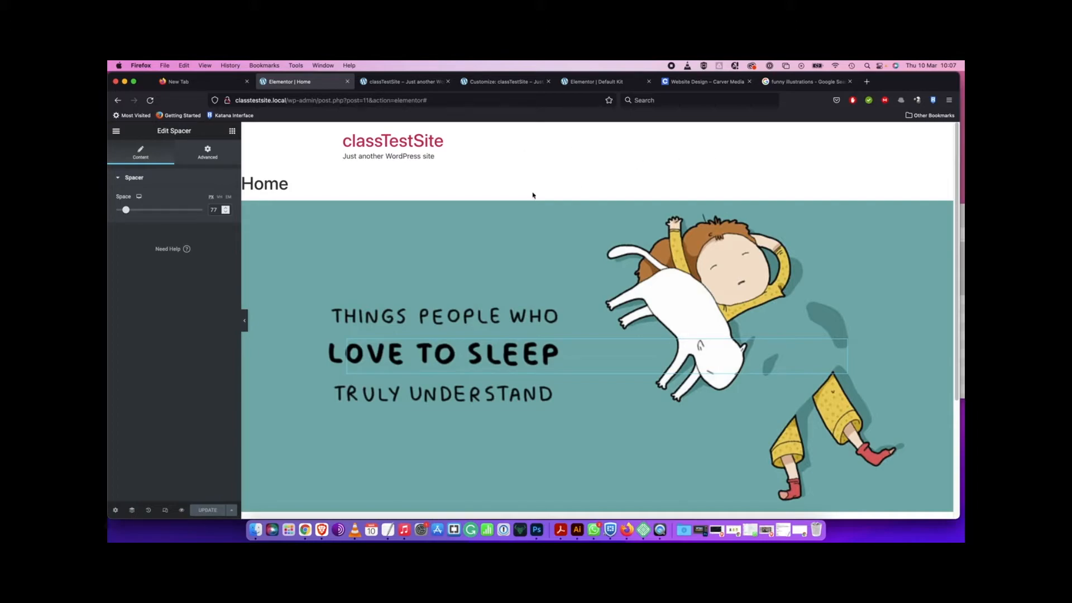
# Turn on Hide Title in the Home page's settings, toggling it to compare, and update the page
pyautogui.moveTo(290, 184); pyautogui.dragTo(245, 185)
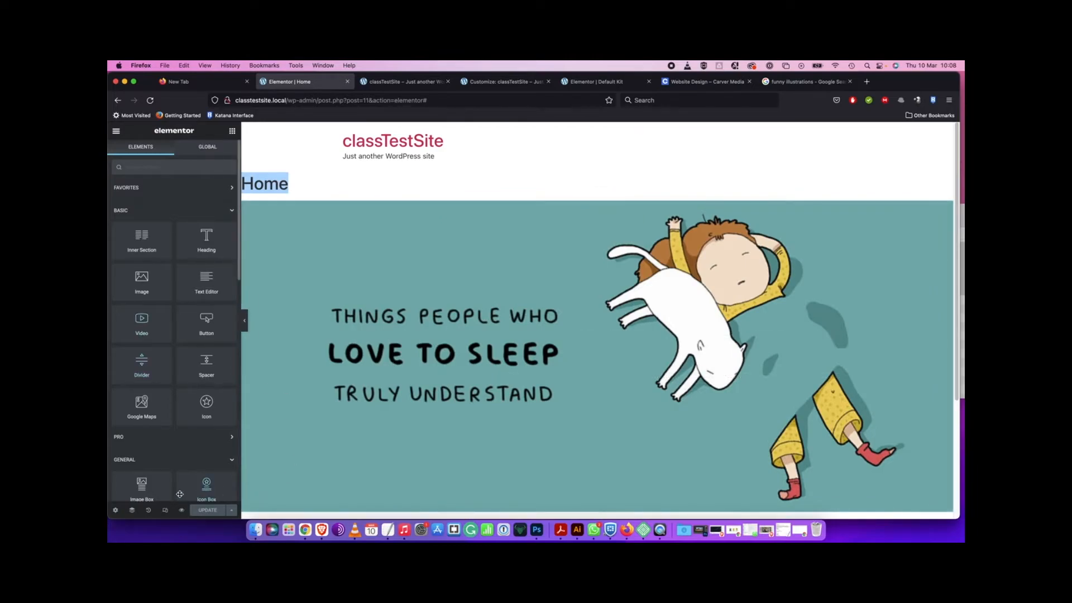
pyautogui.click(116, 510)
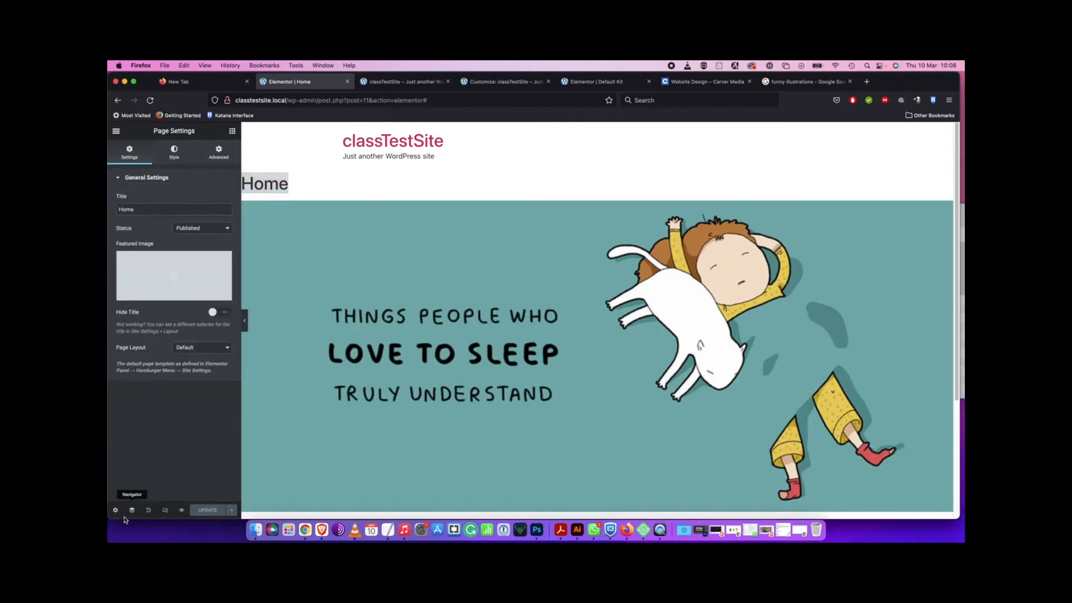
pyautogui.click(223, 315)
pyautogui.click(220, 314)
pyautogui.click(218, 314)
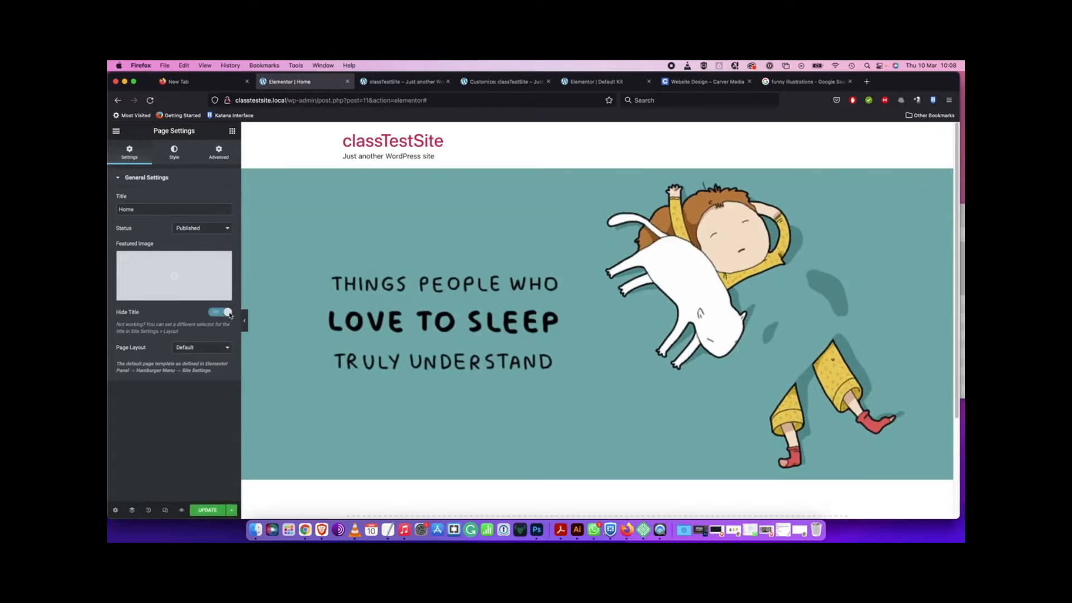
pyautogui.click(217, 314)
pyautogui.click(215, 316)
pyautogui.click(213, 317)
pyautogui.click(213, 316)
pyautogui.click(213, 316)
pyautogui.click(212, 317)
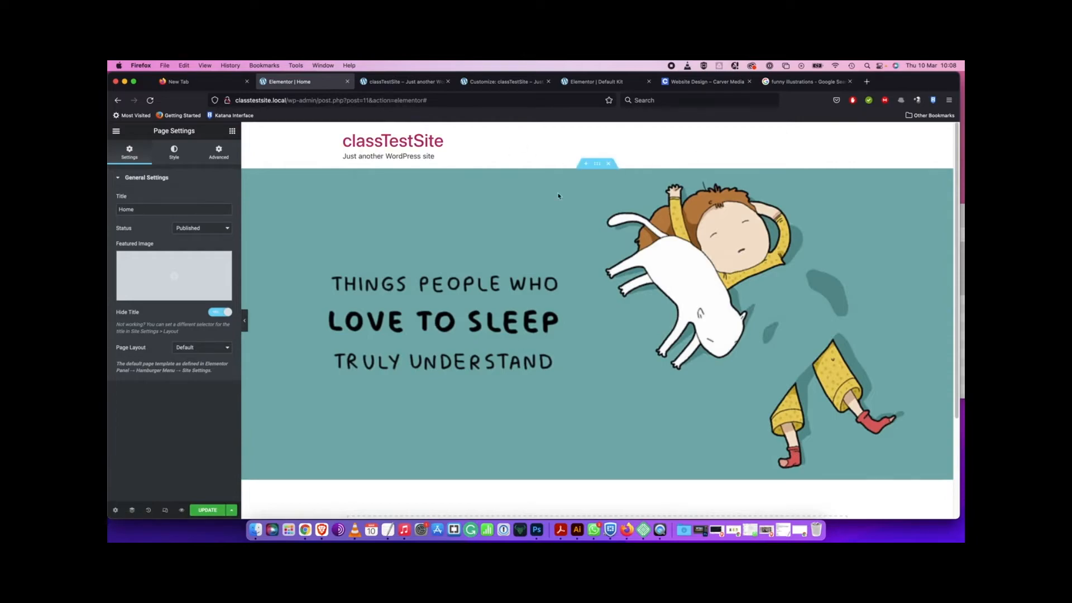
pyautogui.click(208, 511)
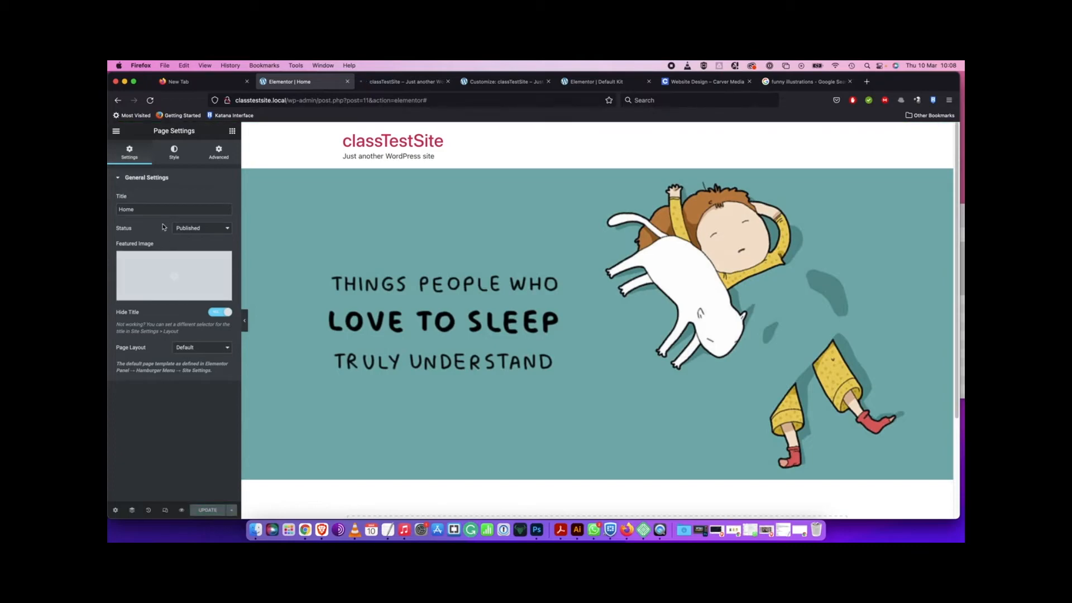
# Examine the heading and intro text section under the hero on the Carver Media Website Design page as a layout reference
pyautogui.scroll(-5, 613, 485)
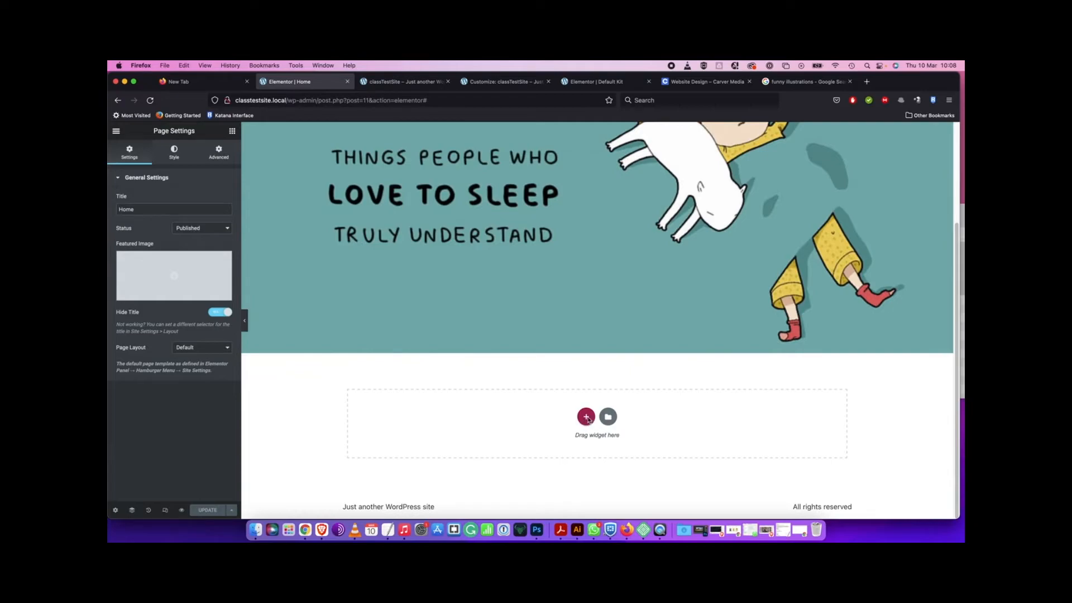
pyautogui.click(715, 82)
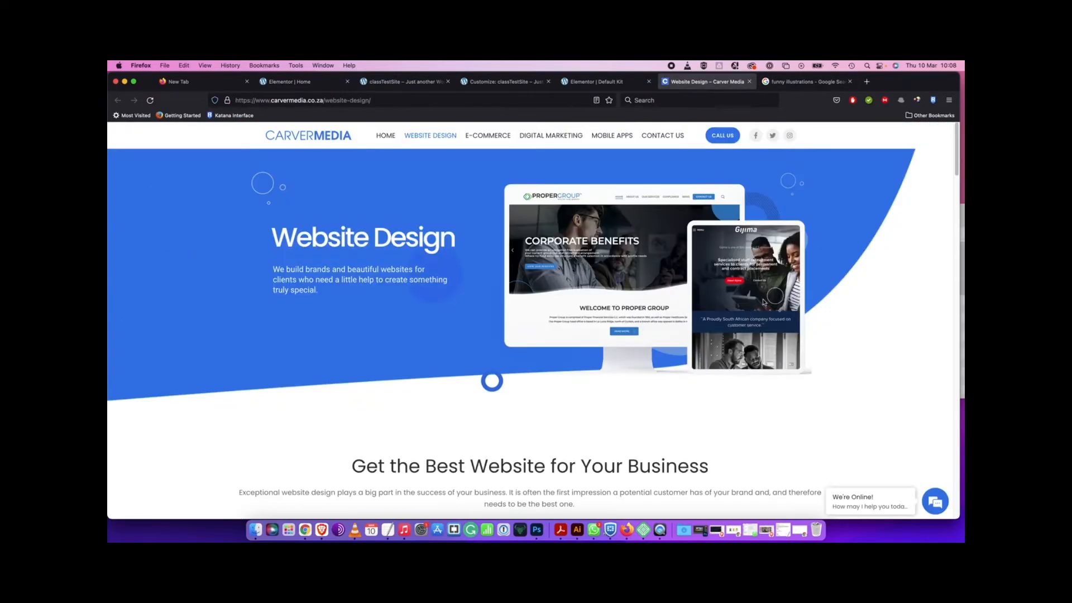
pyautogui.scroll(-5, 764, 302)
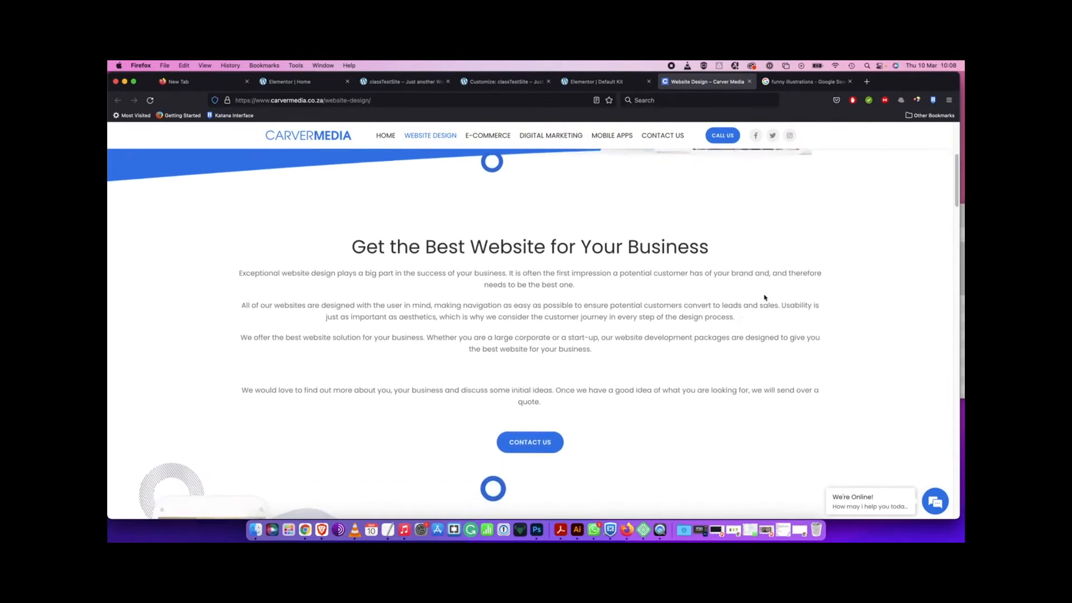
pyautogui.scroll(-1, 764, 297)
pyautogui.scroll(-1, 566, 338)
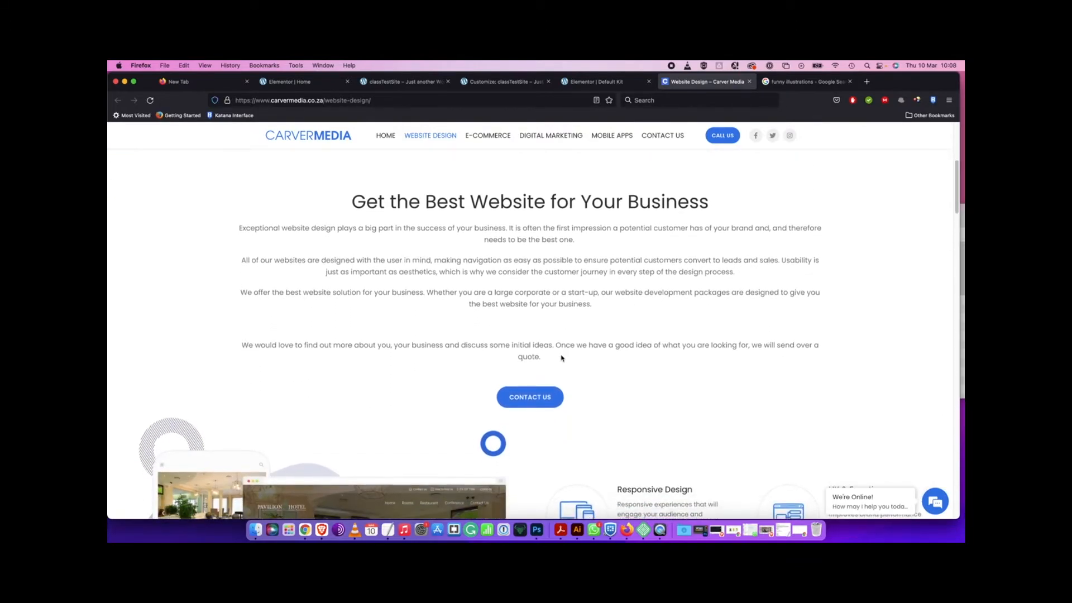
pyautogui.moveTo(553, 360); pyautogui.dragTo(359, 201)
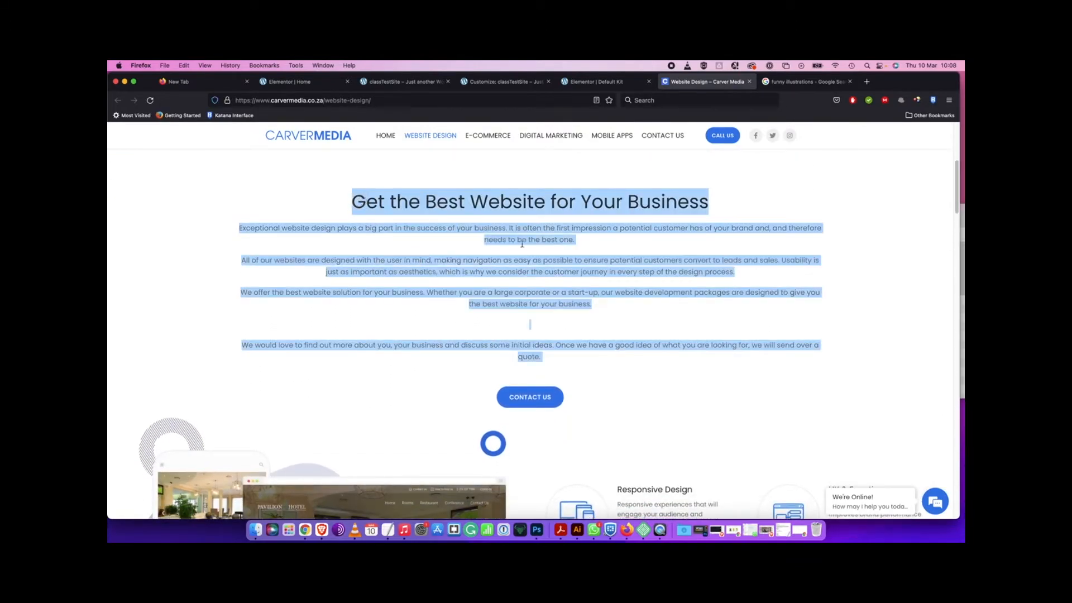
pyautogui.click(373, 203)
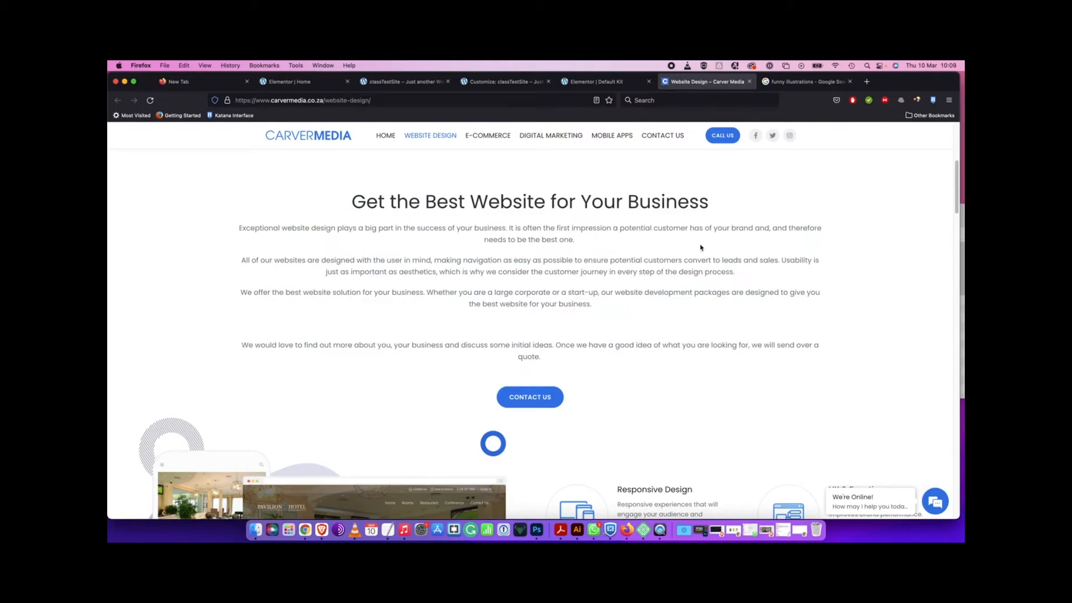
pyautogui.moveTo(710, 207); pyautogui.dragTo(327, 202)
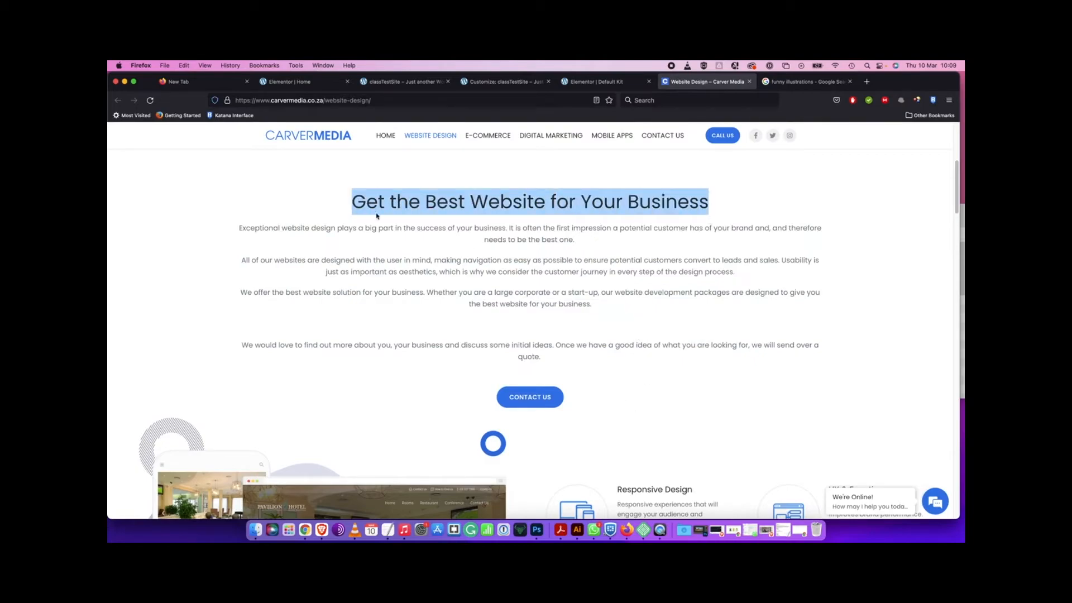
# Check the Home page in the Customizer and the preview, and revisit the Carver Media page's intro section
pyautogui.click(487, 81)
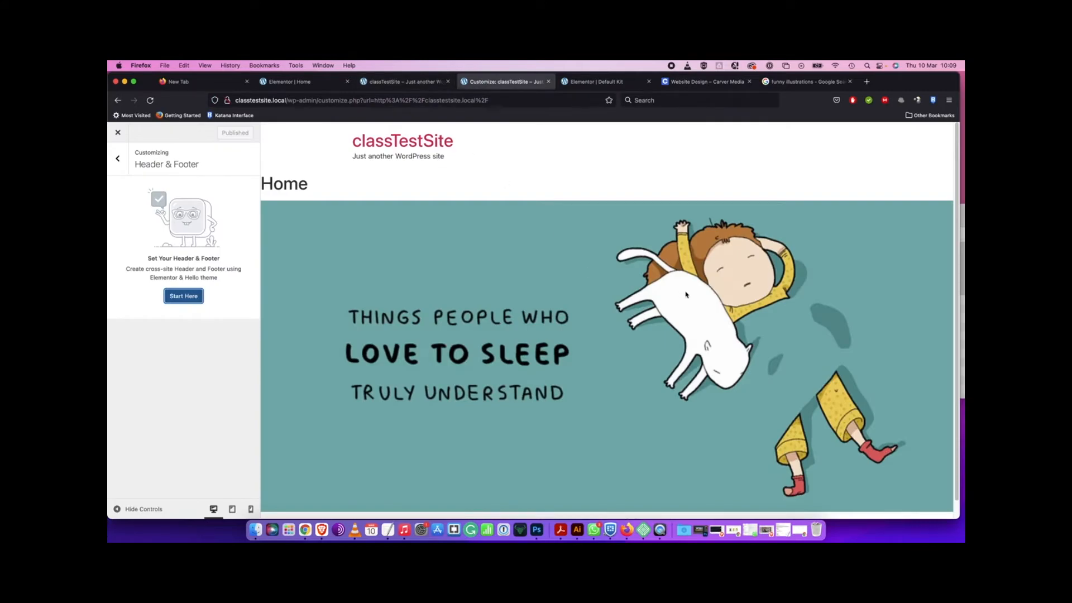
pyautogui.scroll(-1, 687, 294)
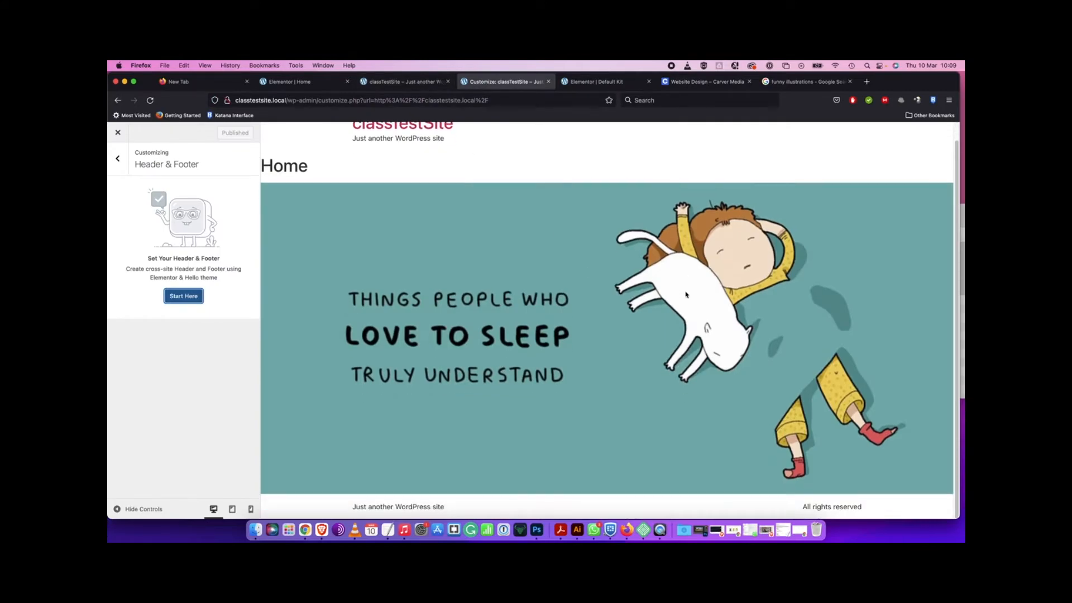
pyautogui.click(401, 84)
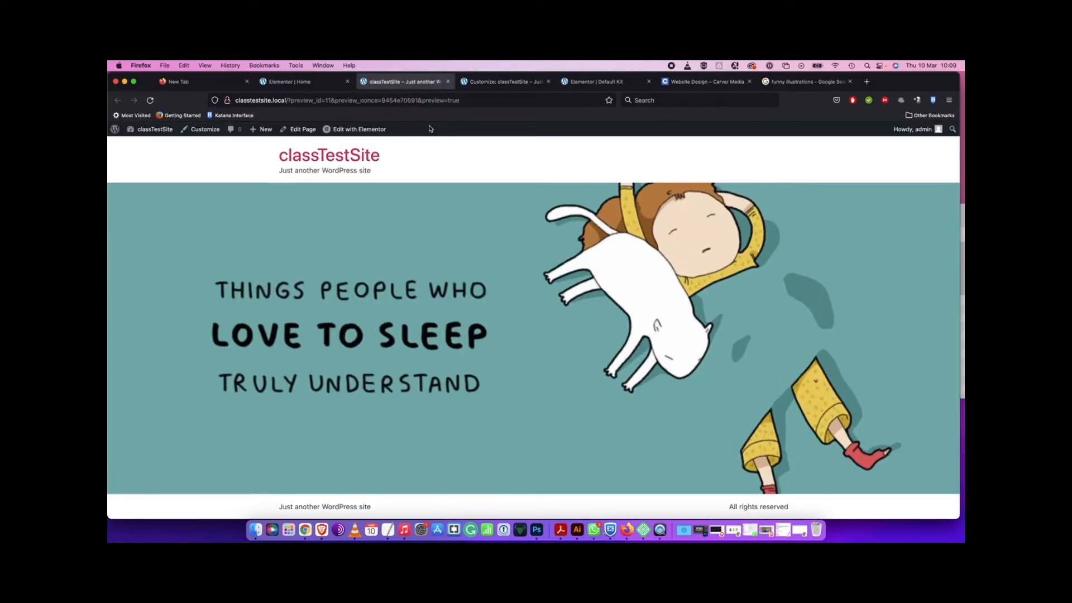
pyautogui.click(304, 82)
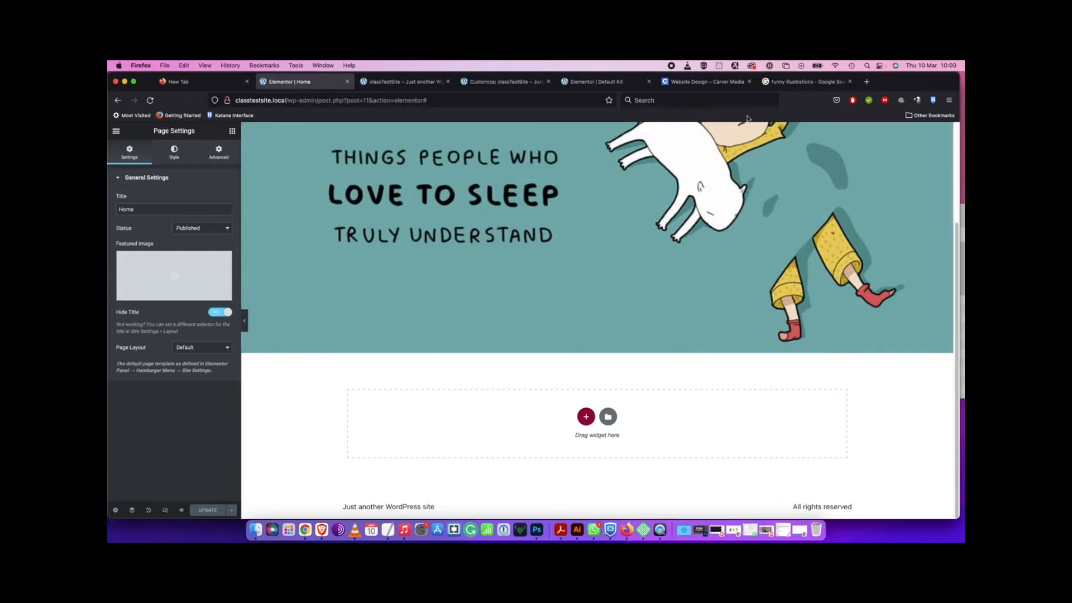
pyautogui.click(704, 82)
pyautogui.scroll(1, 739, 302)
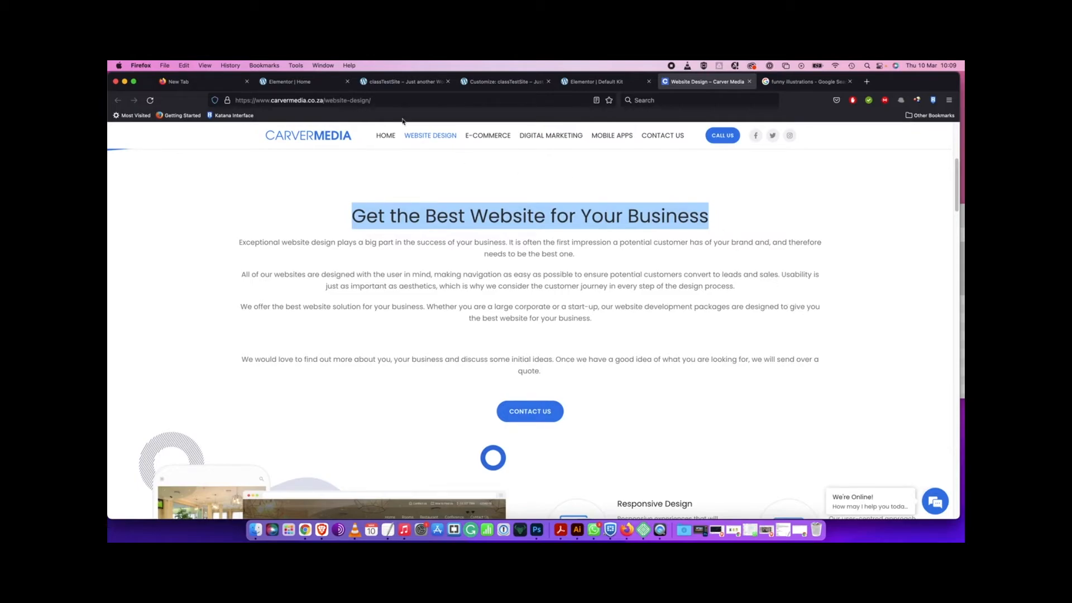
# Add a single-column section below the hero section on the Home page in Elementor
pyautogui.click(306, 82)
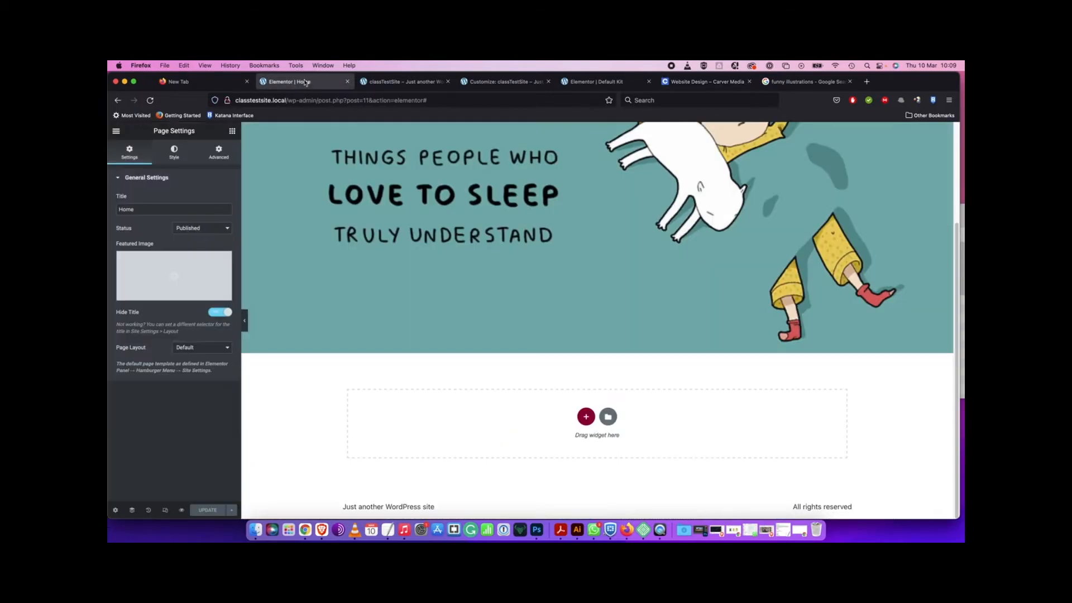
pyautogui.click(587, 416)
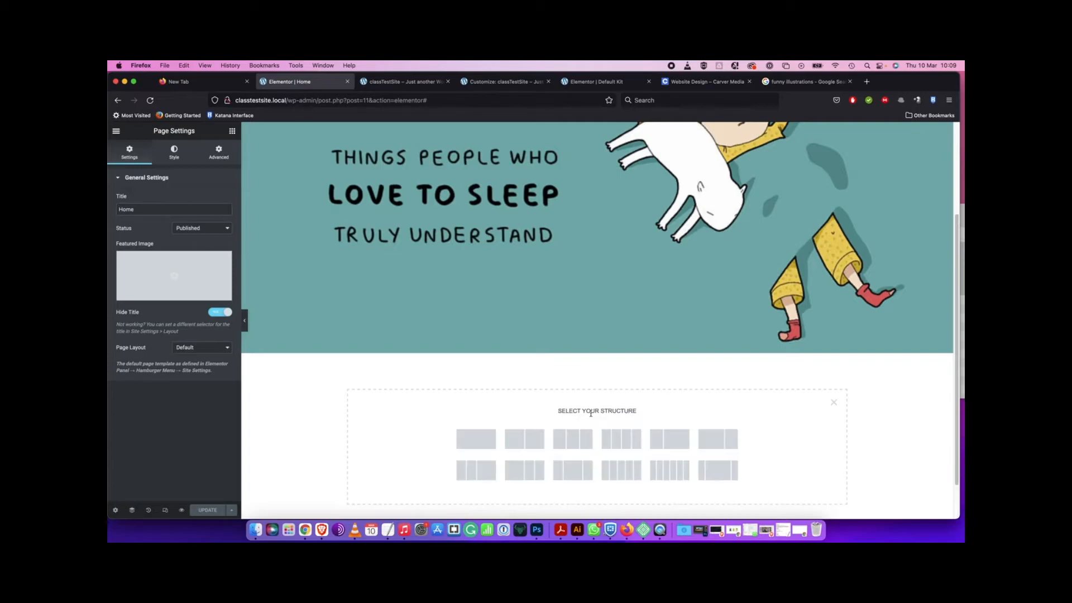
pyautogui.scroll(-1, 500, 439)
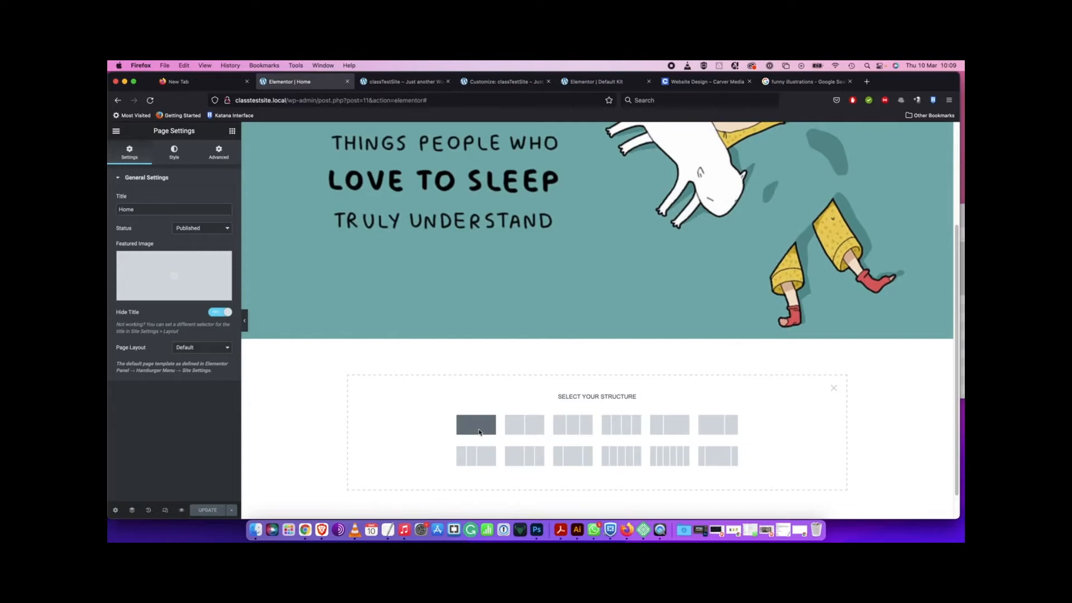
pyautogui.click(479, 432)
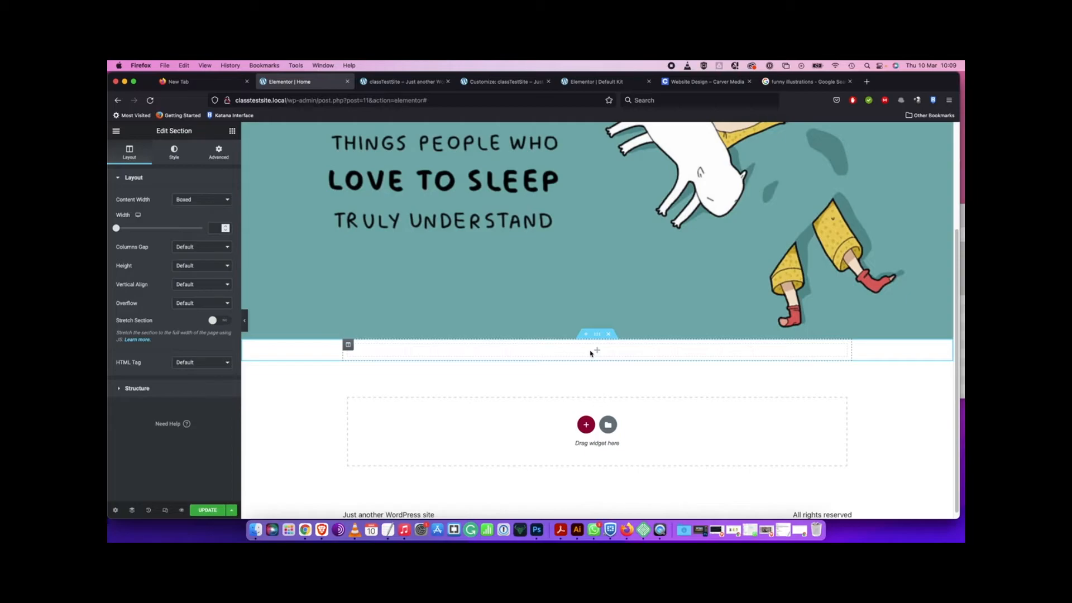
# Add a Heading widget with a Text Editor widget below it in the new section, and open the heading for editing
pyautogui.click(232, 132)
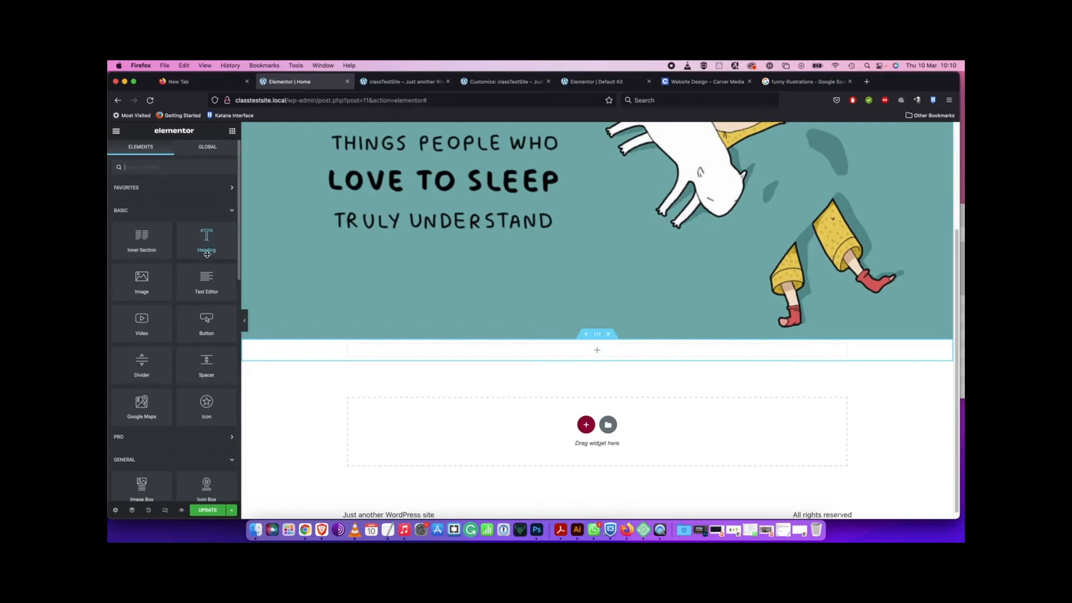
pyautogui.moveTo(206, 240); pyautogui.dragTo(608, 354)
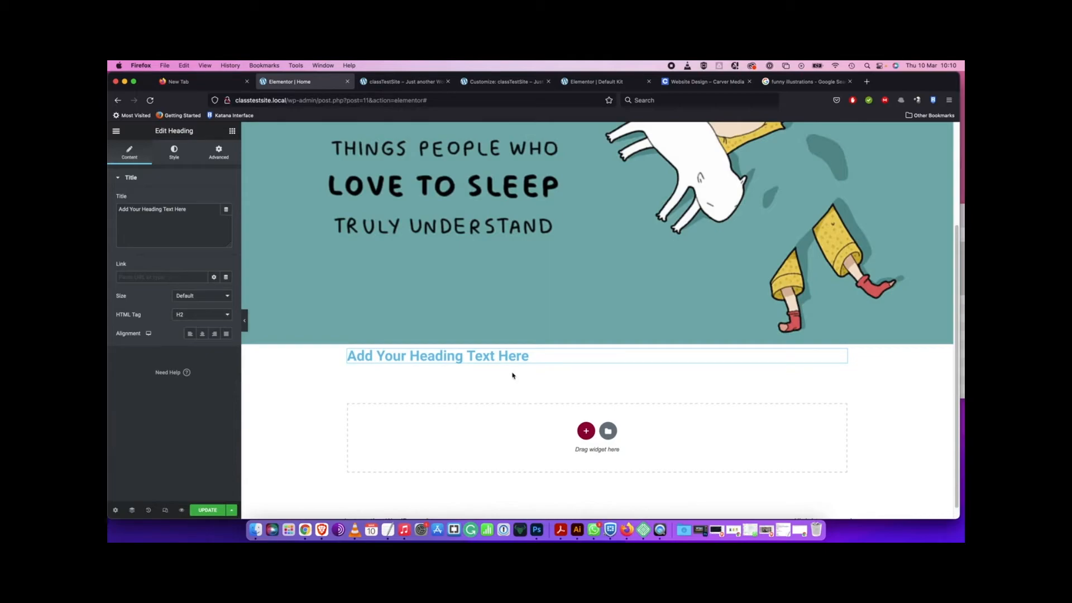
pyautogui.click(232, 131)
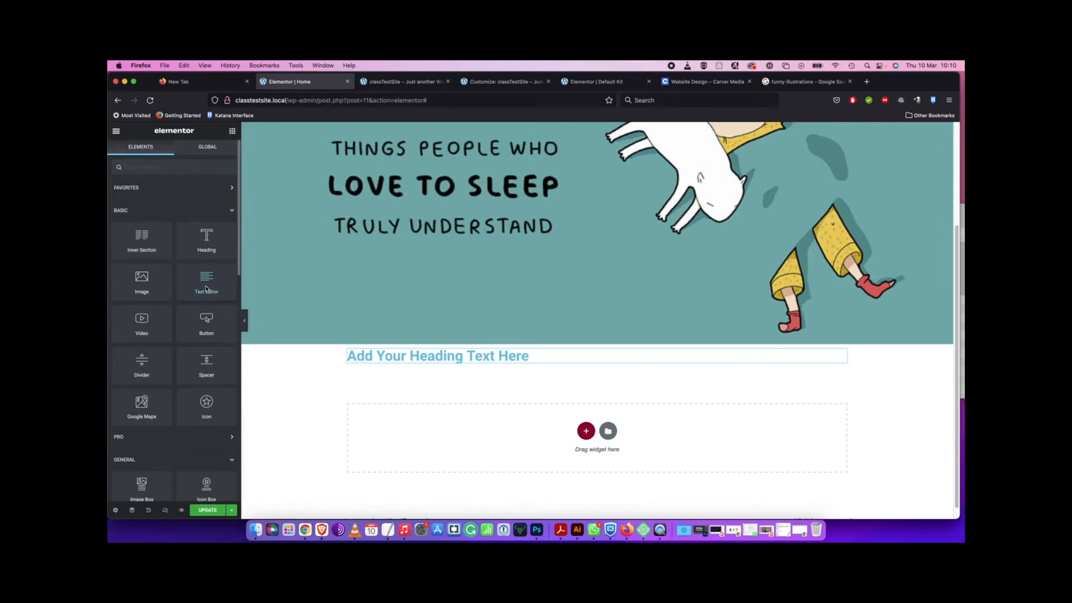
pyautogui.scroll(-1, 206, 289)
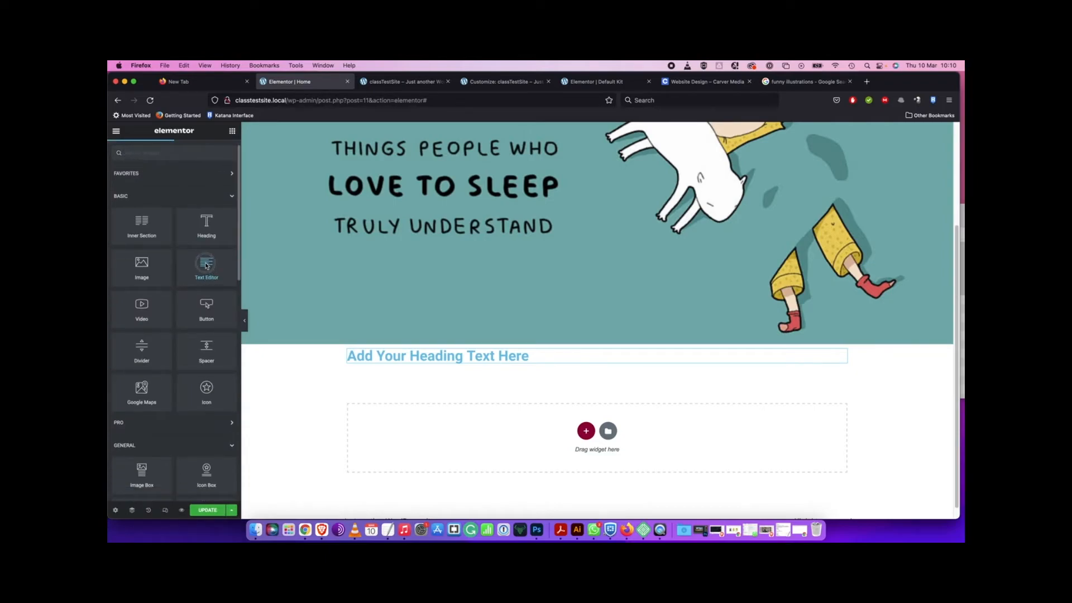
pyautogui.moveTo(206, 266); pyautogui.dragTo(545, 363)
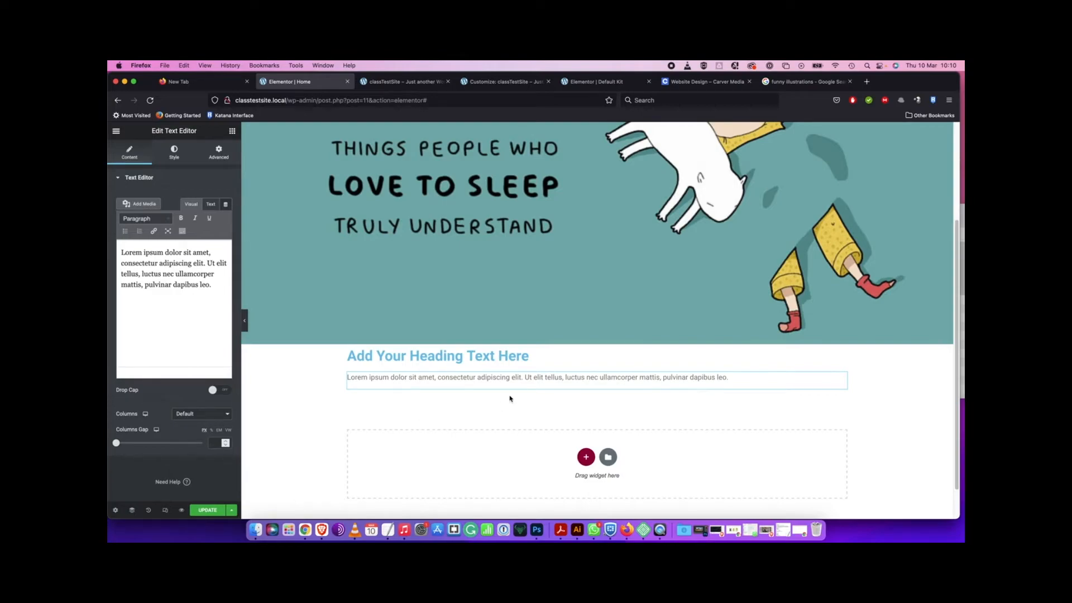
pyautogui.click(516, 357)
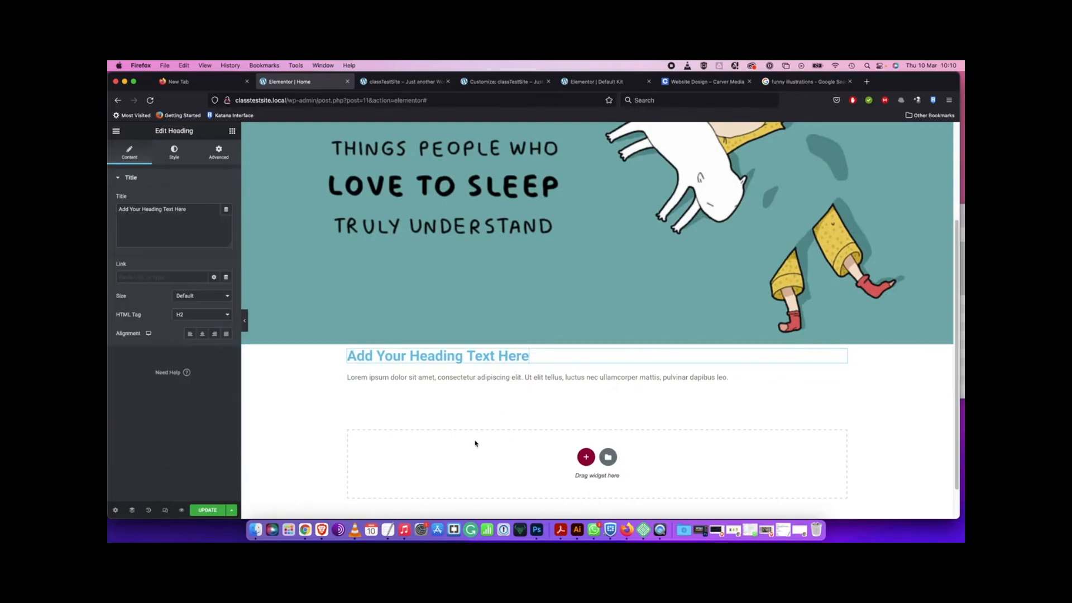
# Compare the content settings of the heading and the text block in the new section by switching between them
pyautogui.click(540, 377)
pyautogui.click(539, 357)
pyautogui.click(542, 377)
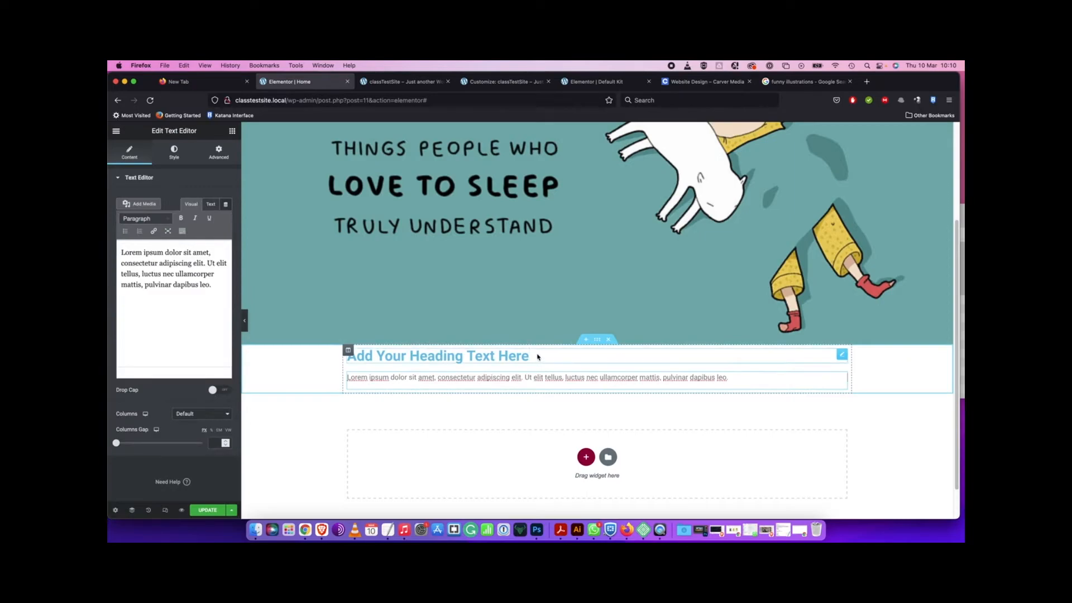
pyautogui.click(538, 355)
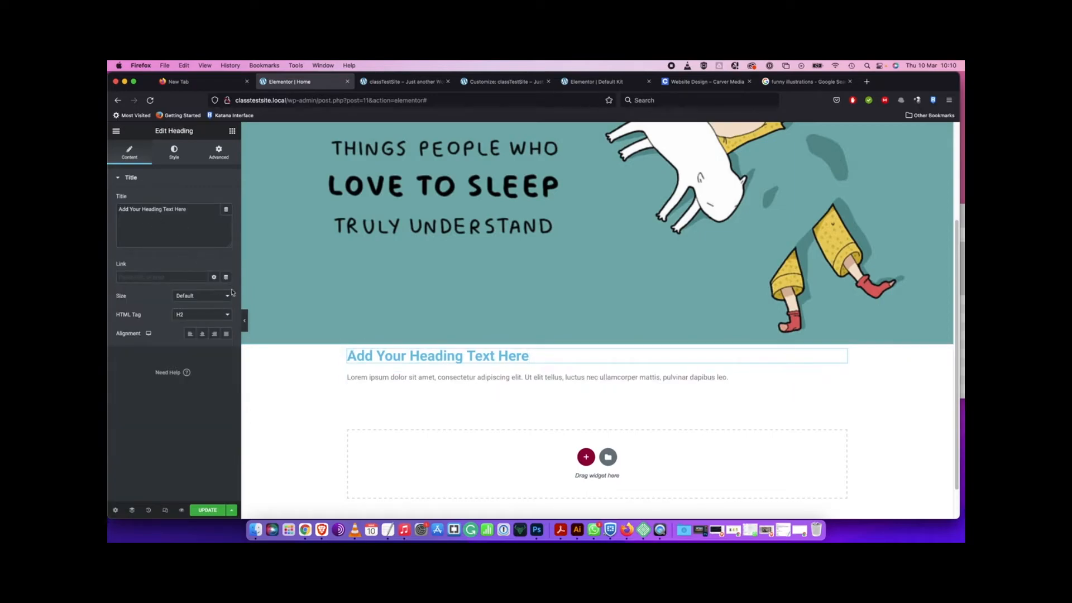
pyautogui.click(588, 378)
pyautogui.click(545, 356)
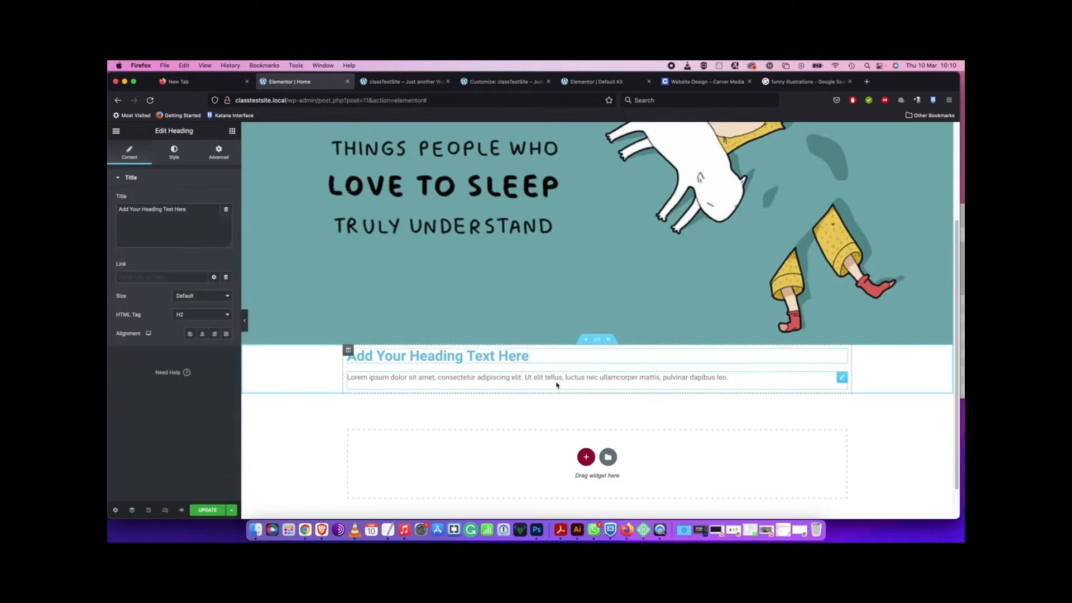
pyautogui.click(558, 380)
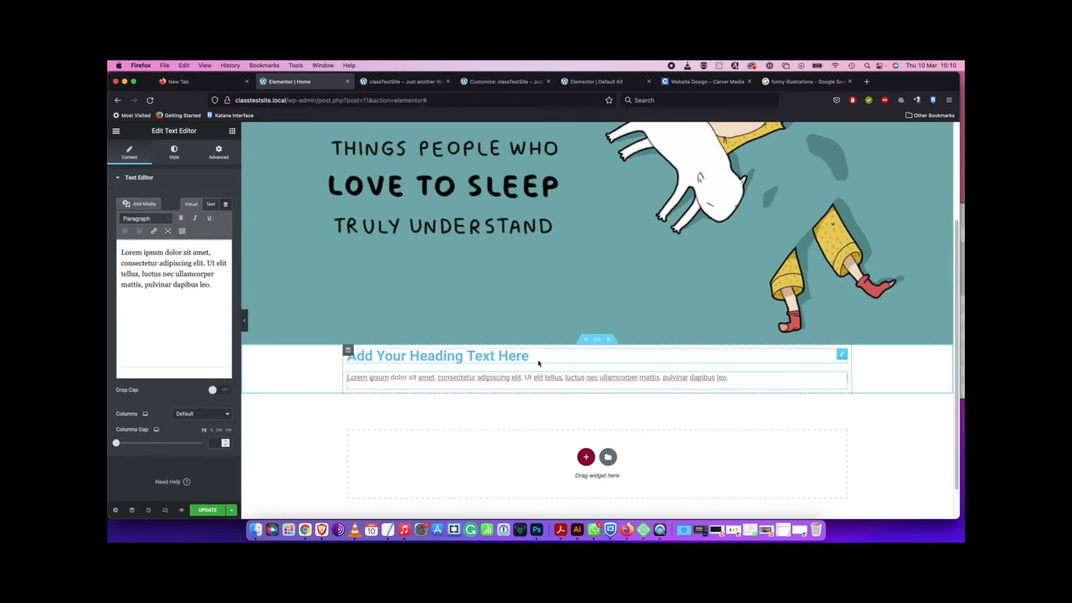
# Replace the placeholder heading below the hero with "Get the Best Website for Your Business"
pyautogui.click(537, 362)
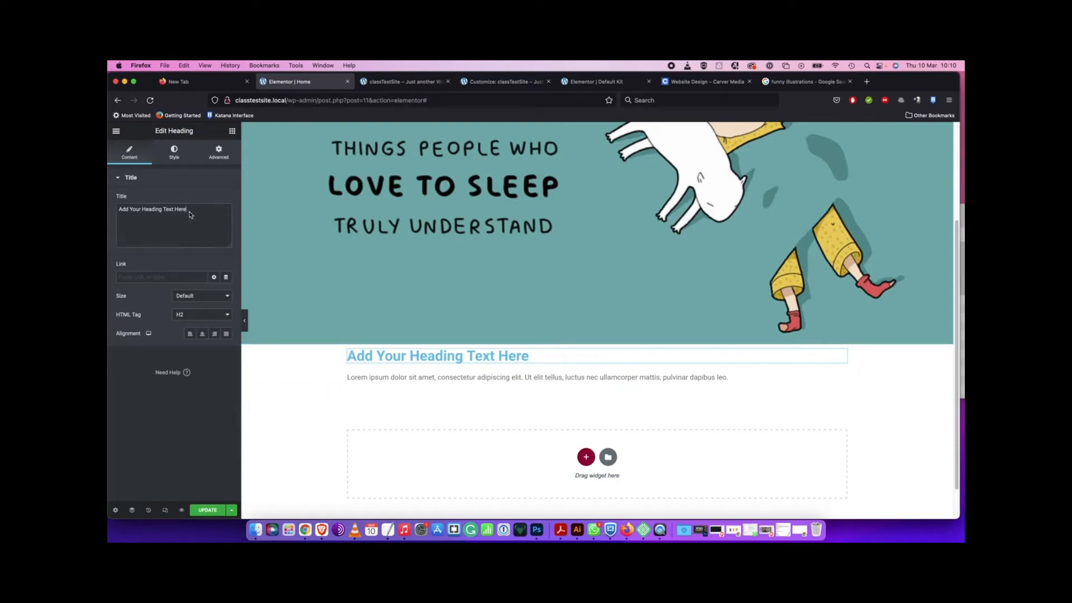
pyautogui.moveTo(190, 212); pyautogui.dragTo(119, 210)
pyautogui.write('Get the Best Website for Your Business')
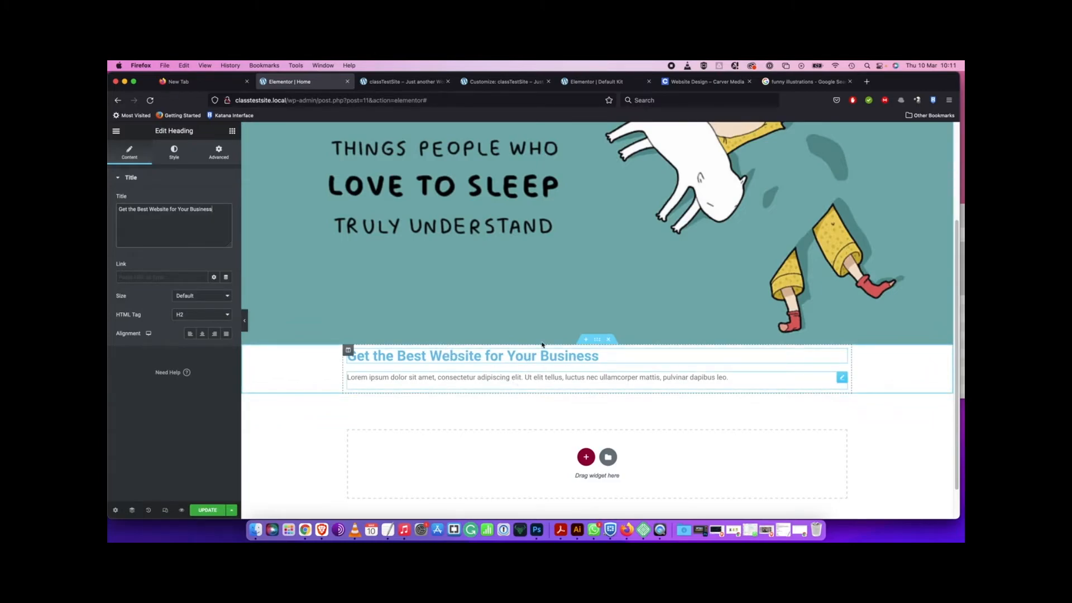
# Copy the intro paragraphs from the Carver Media Website Design page and replace the Home page's placeholder body text with them
pyautogui.click(703, 82)
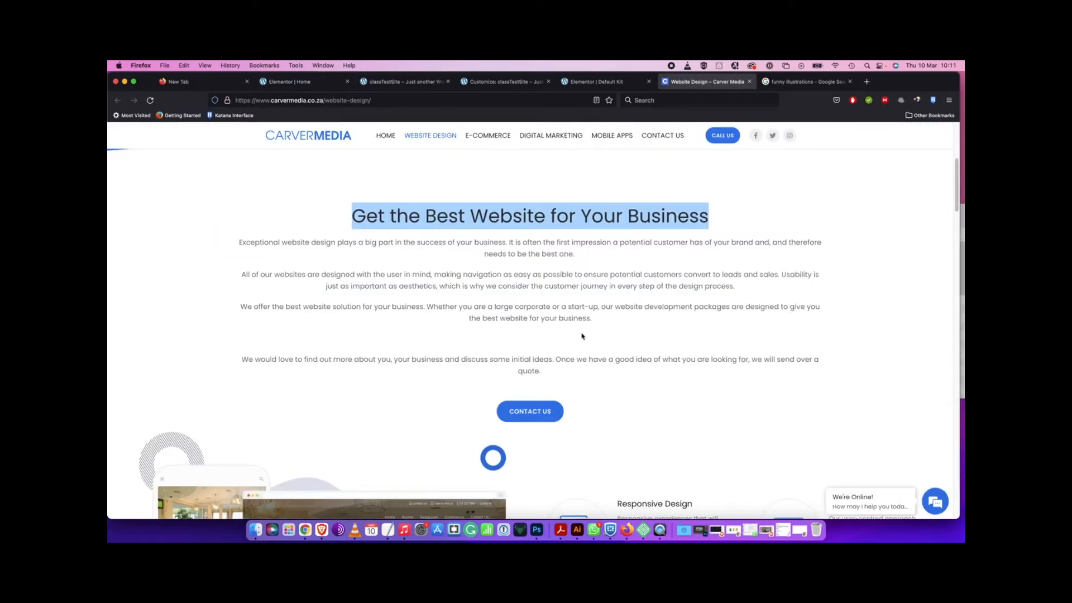
pyautogui.moveTo(547, 374); pyautogui.dragTo(238, 245)
pyautogui.press('super+c')
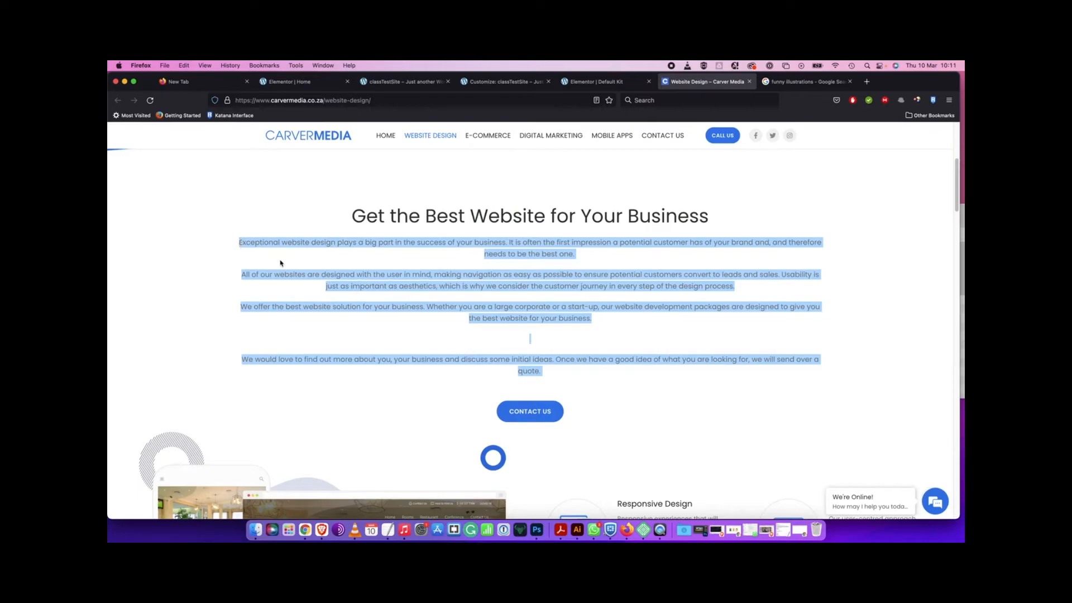
pyautogui.click(294, 83)
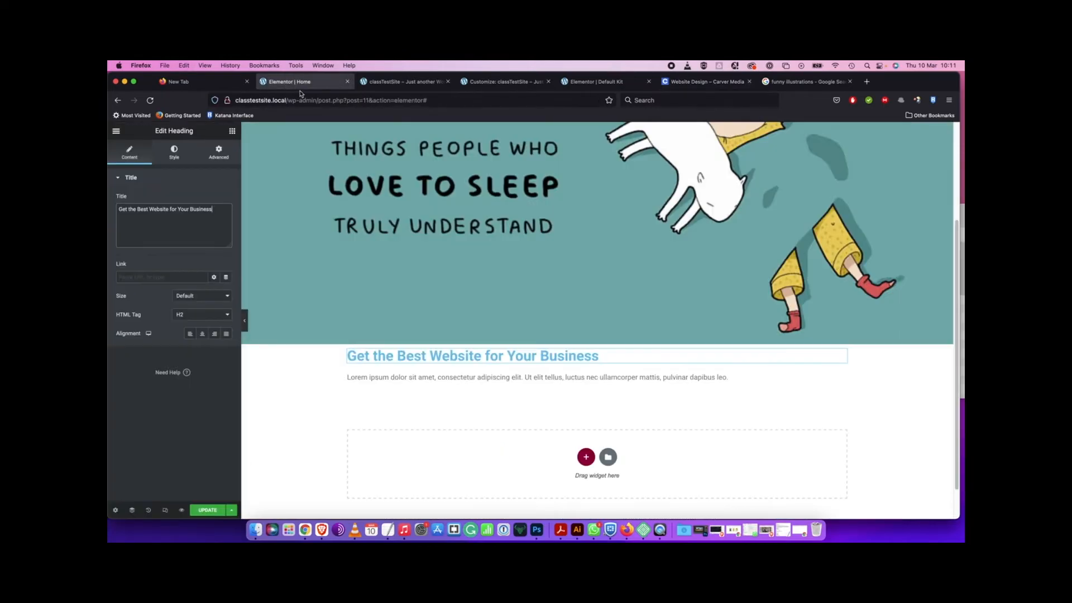
pyautogui.click(635, 382)
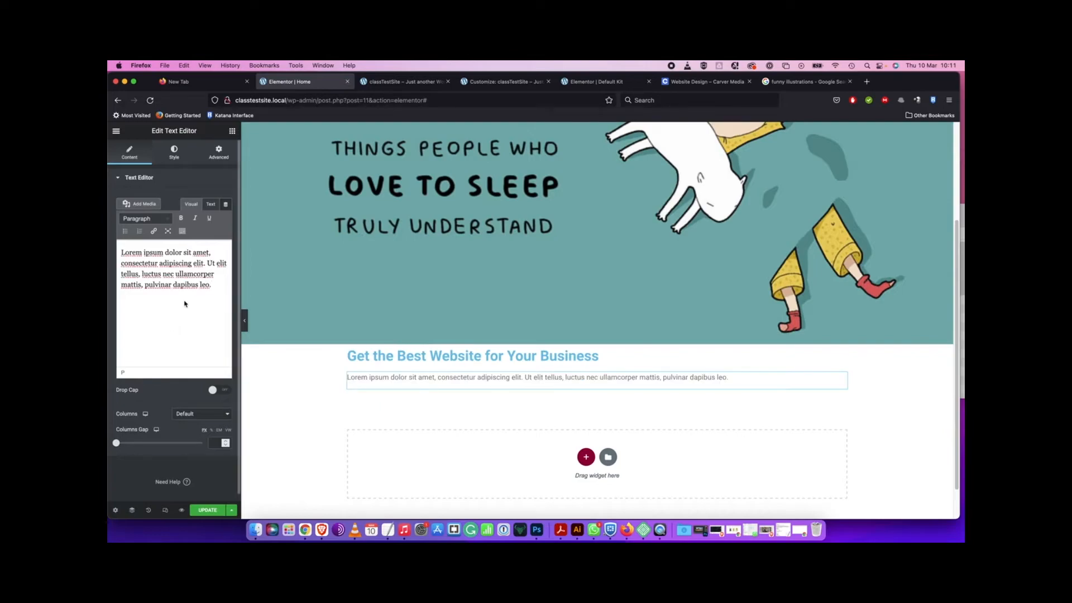
pyautogui.press('super+a')
pyautogui.press('super+v')
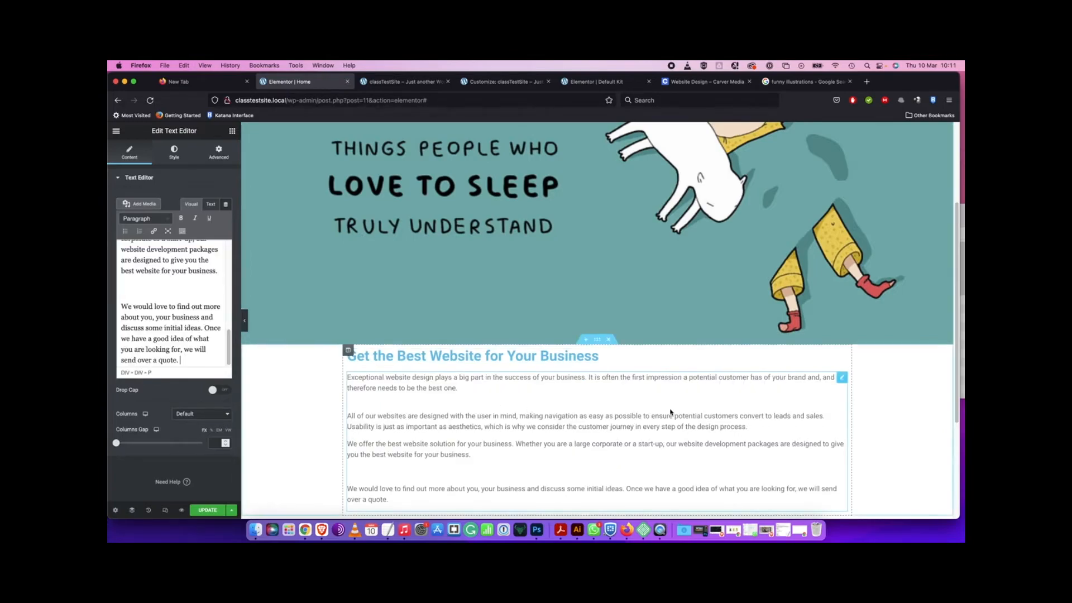
# Remove the empty line above the closing "We would love to find out more about you" paragraph in the text block
pyautogui.scroll(-3, 670, 412)
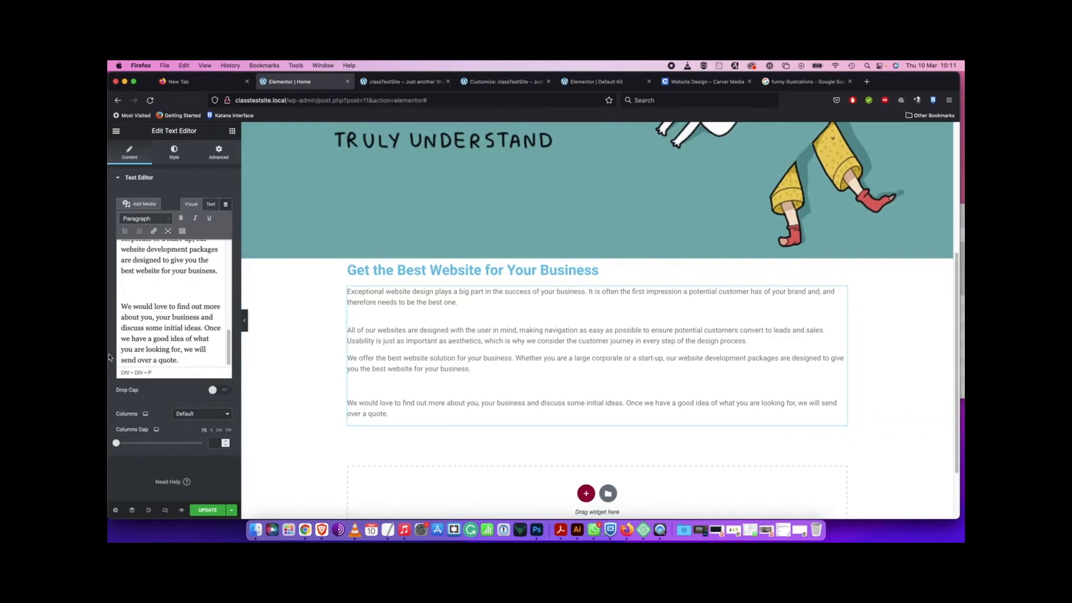
pyautogui.click(164, 291)
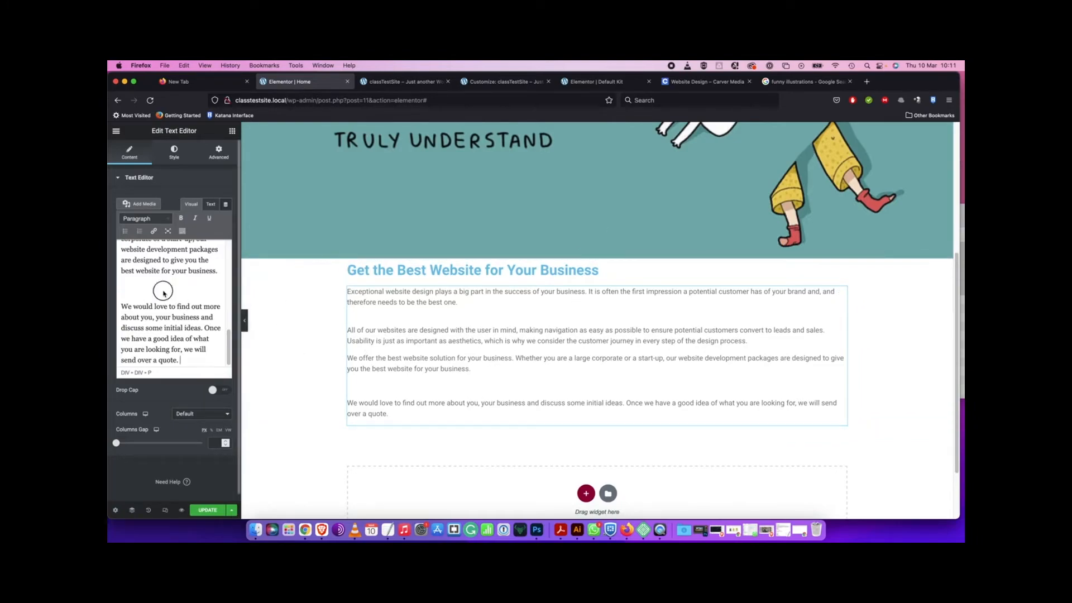
pyautogui.press('BackSpace')
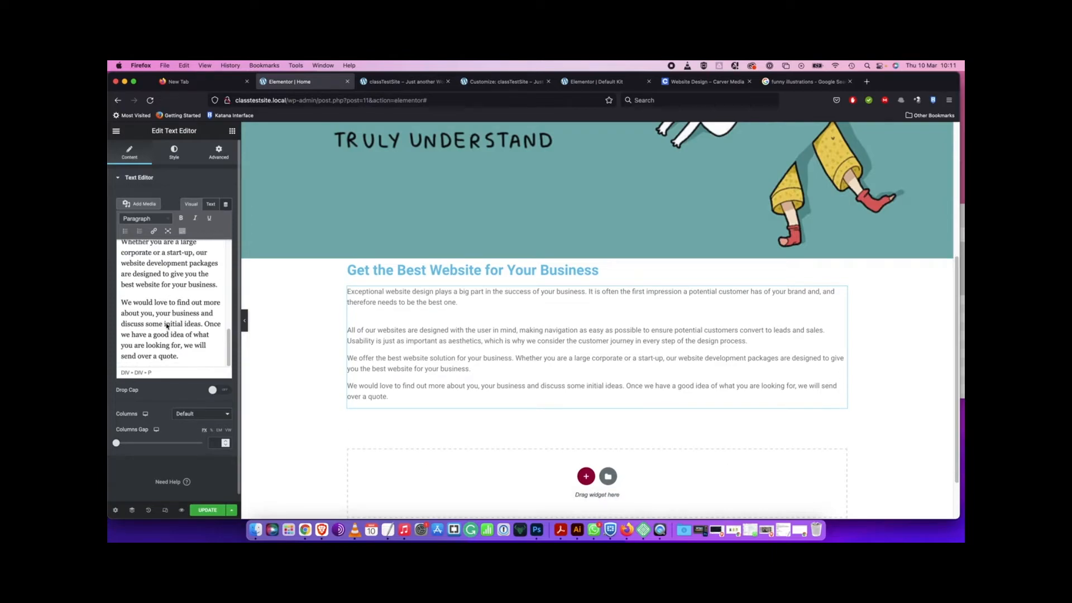
pyautogui.scroll(1, 483, 362)
pyautogui.scroll(4, 163, 318)
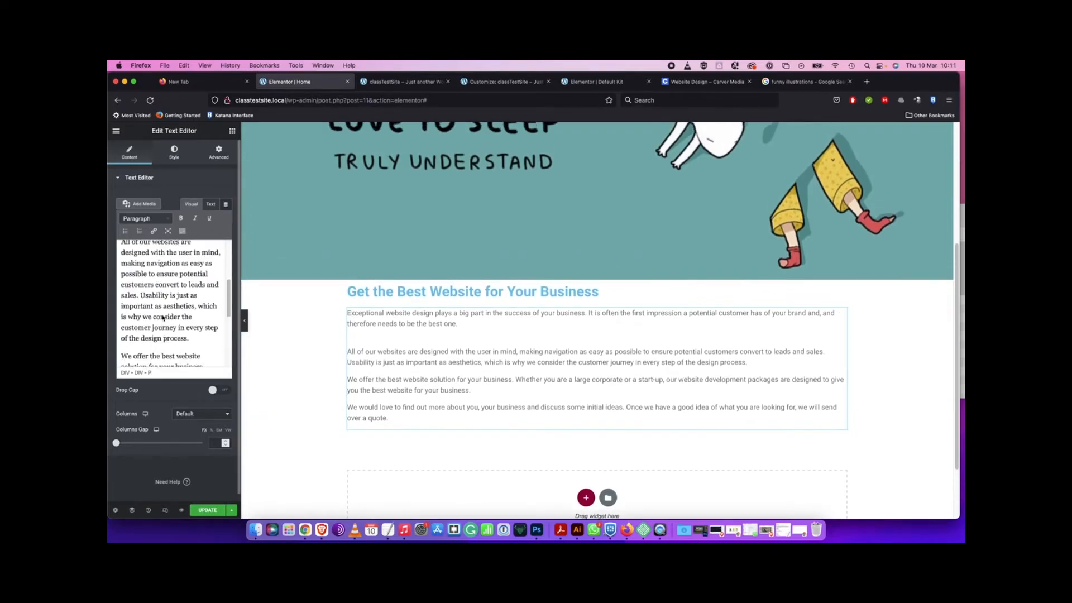
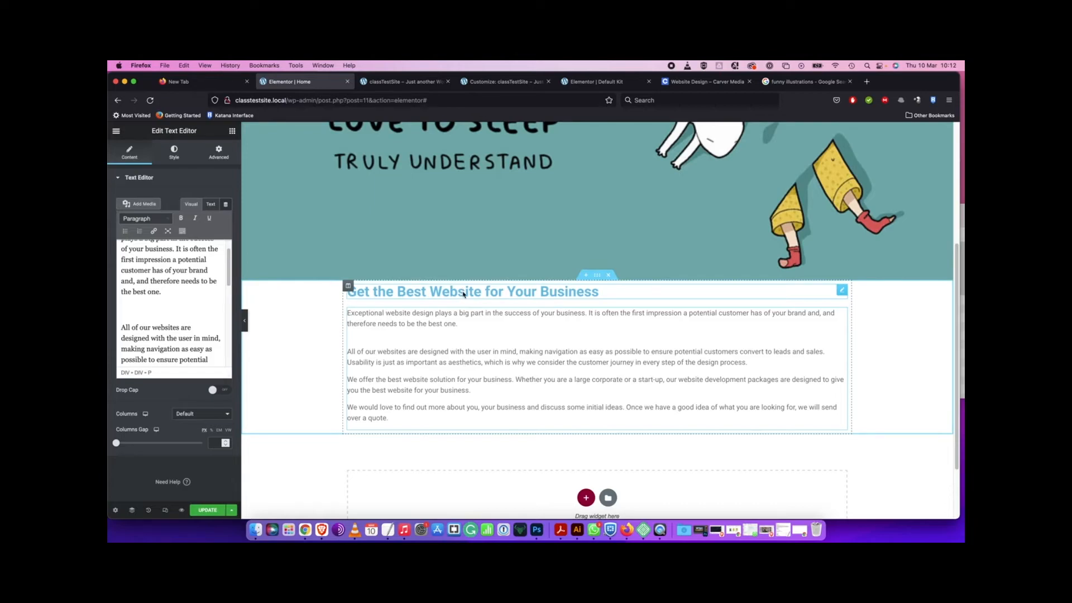
# Set the HTML tag of the "Get the Best Website for Your Business" heading to H1
pyautogui.click(471, 297)
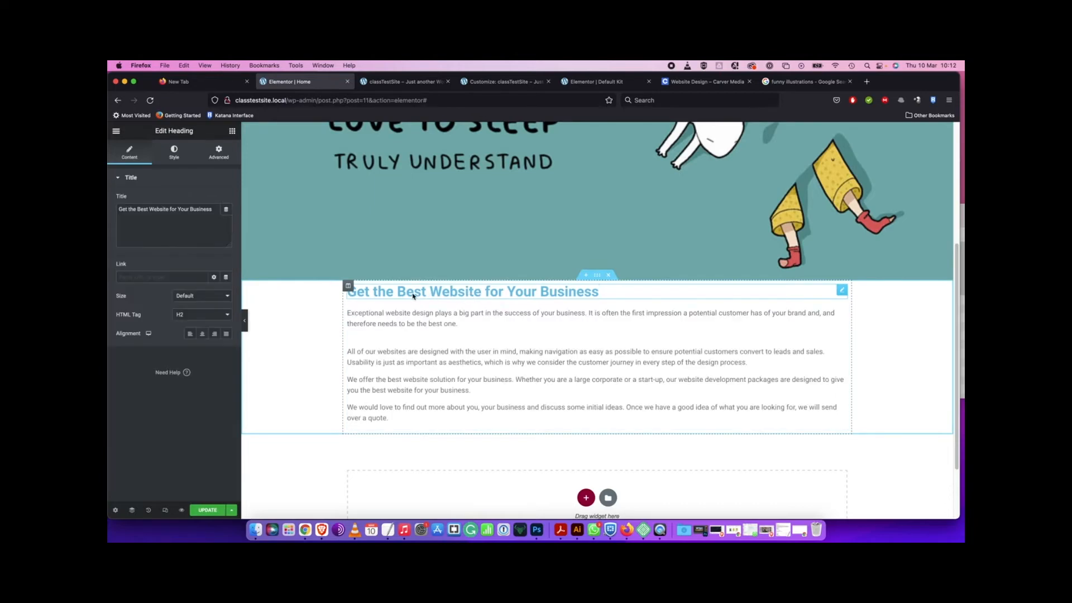
pyautogui.moveTo(601, 293); pyautogui.dragTo(349, 295)
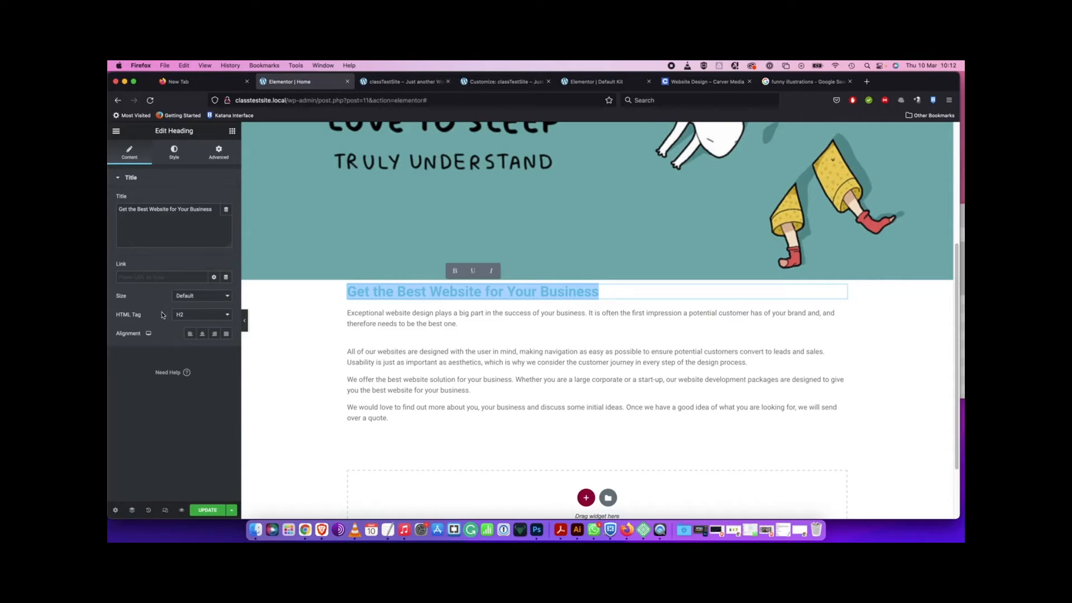
pyautogui.click(198, 319)
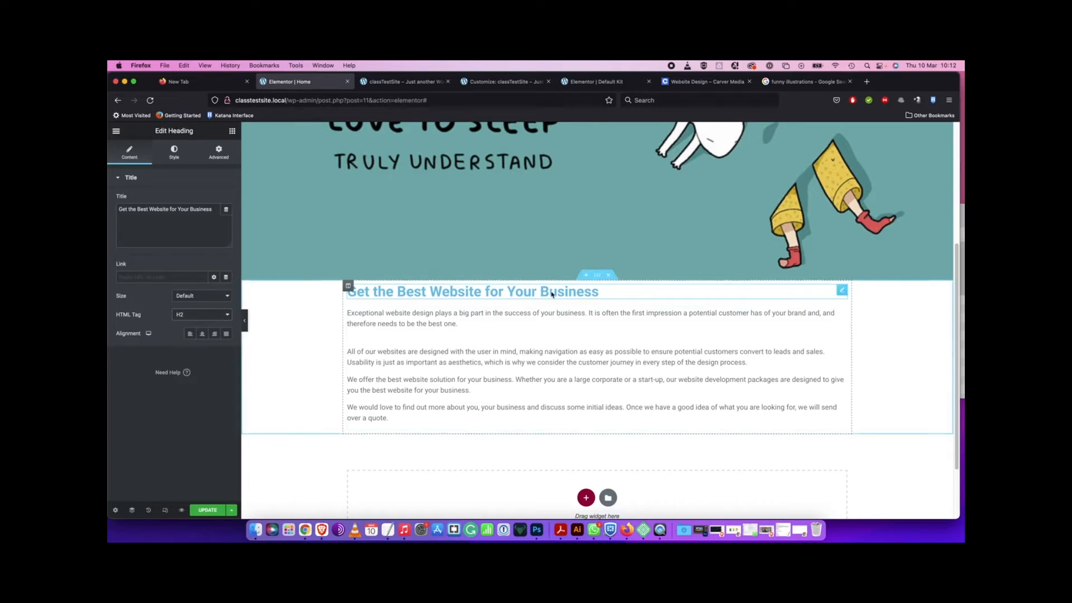
pyautogui.click(208, 316)
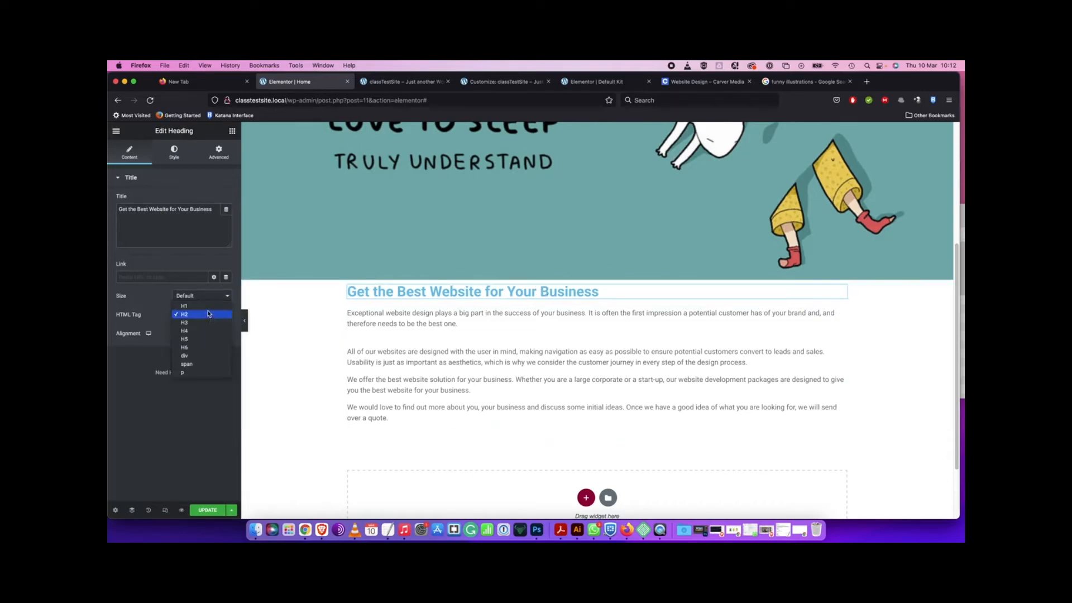
pyautogui.click(195, 306)
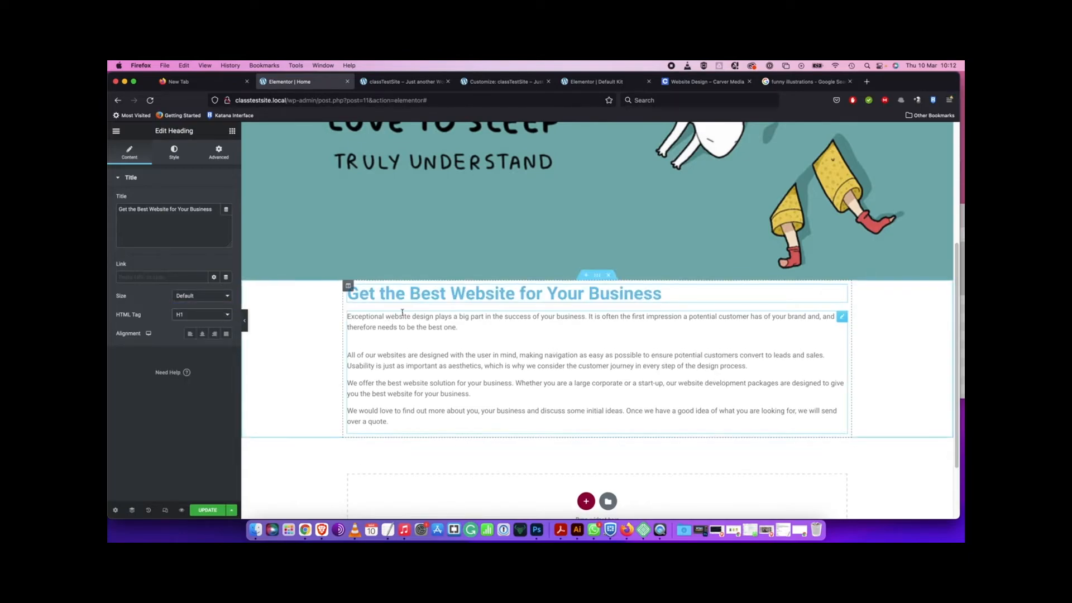
pyautogui.scroll(4, 454, 309)
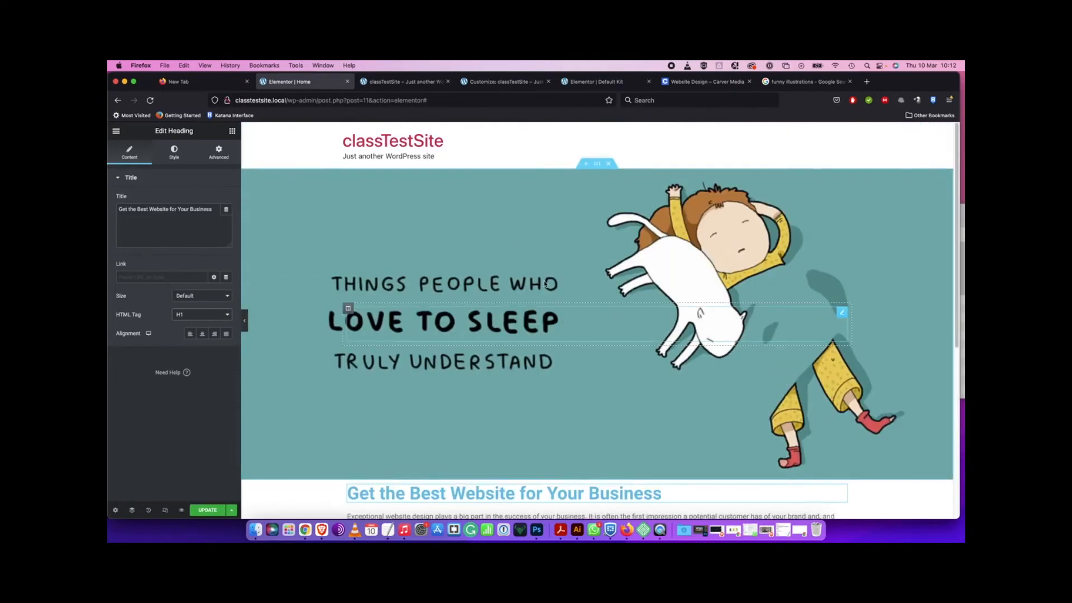
pyautogui.scroll(-3, 643, 374)
pyautogui.scroll(-2, 651, 371)
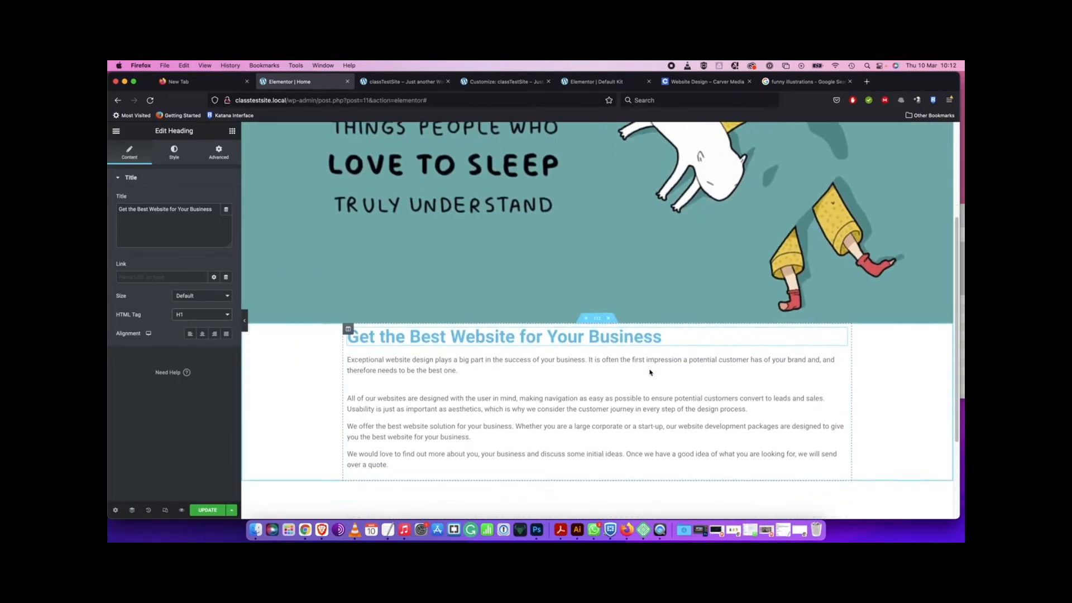
# Try center, left and right alignment on the section heading, and leave it centered
pyautogui.click(660, 322)
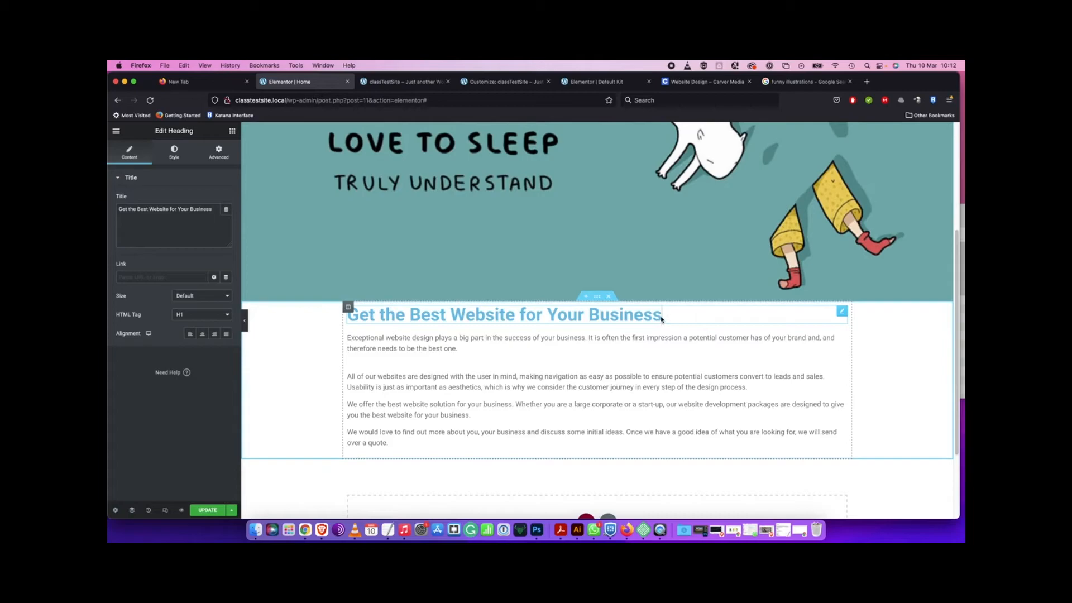
pyautogui.click(642, 319)
pyautogui.moveTo(642, 318); pyautogui.dragTo(351, 314)
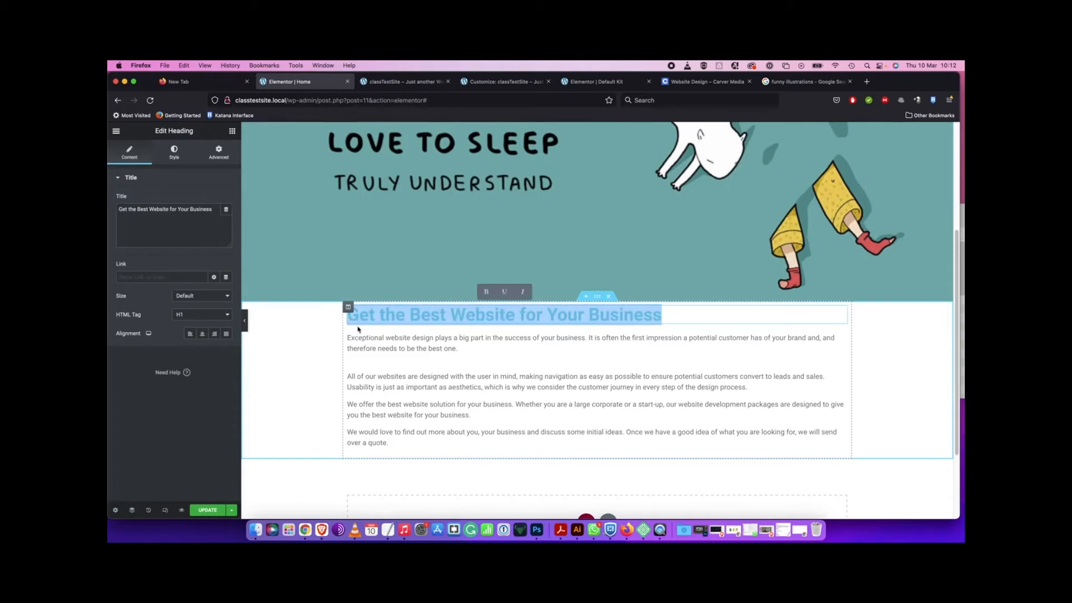
pyautogui.click(201, 334)
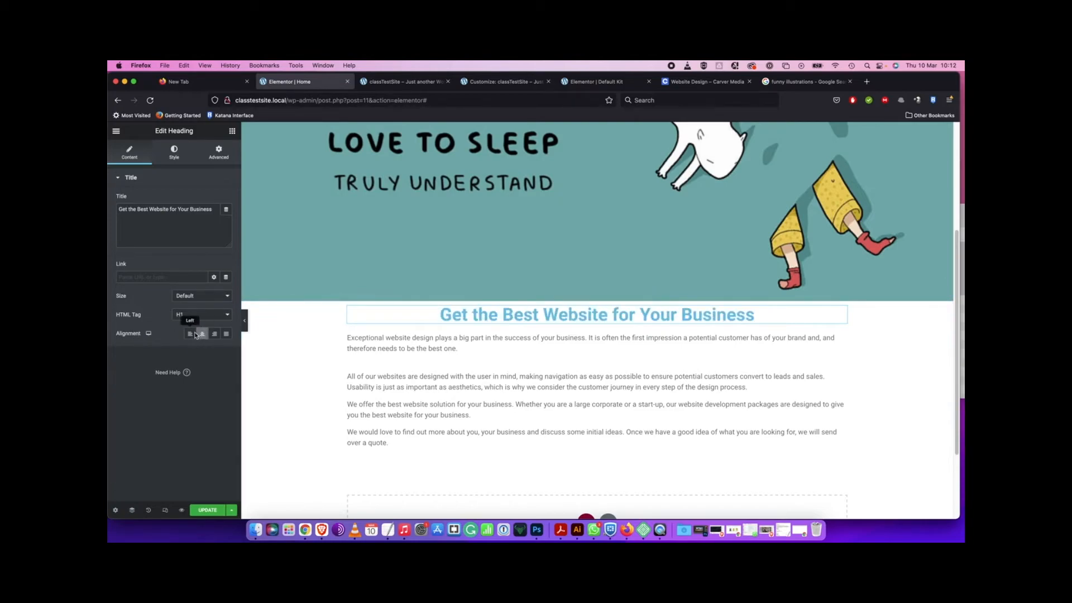
pyautogui.click(189, 334)
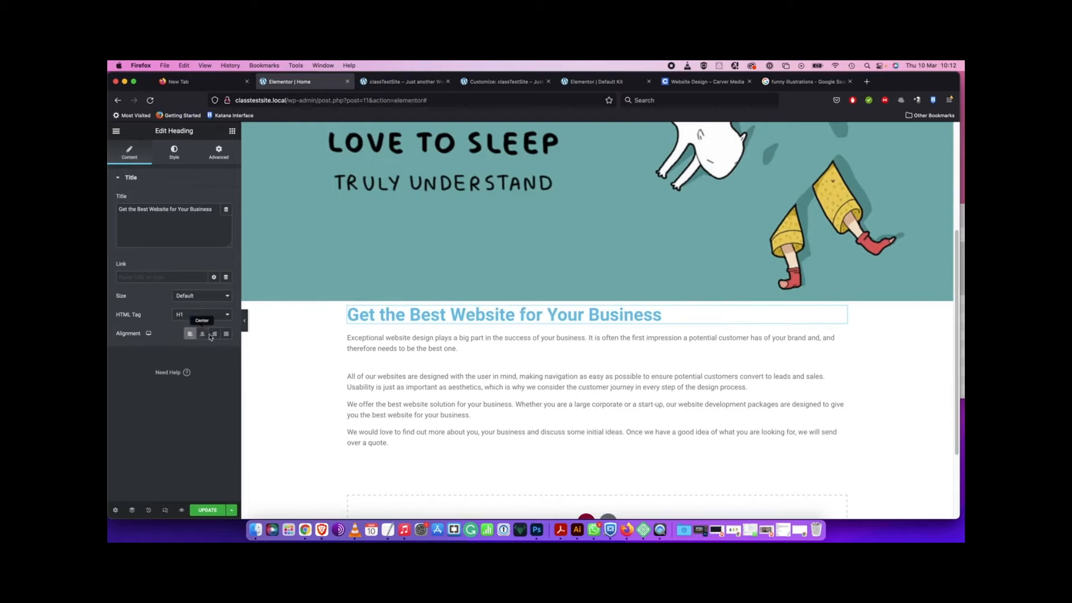
pyautogui.click(214, 334)
pyautogui.click(202, 336)
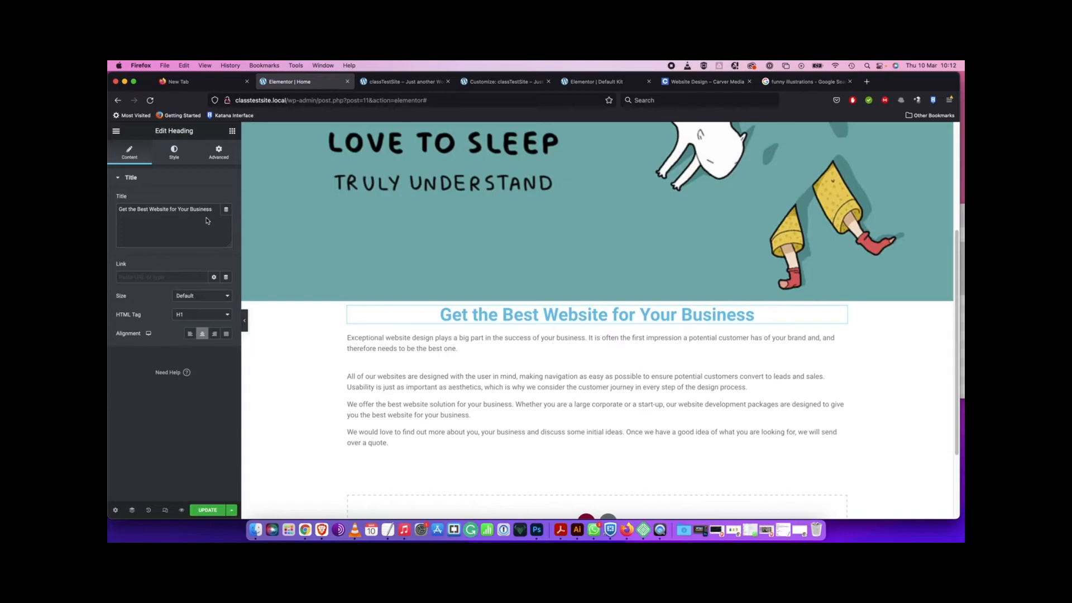
# Change the section heading's text color to black (#000000)
pyautogui.click(175, 153)
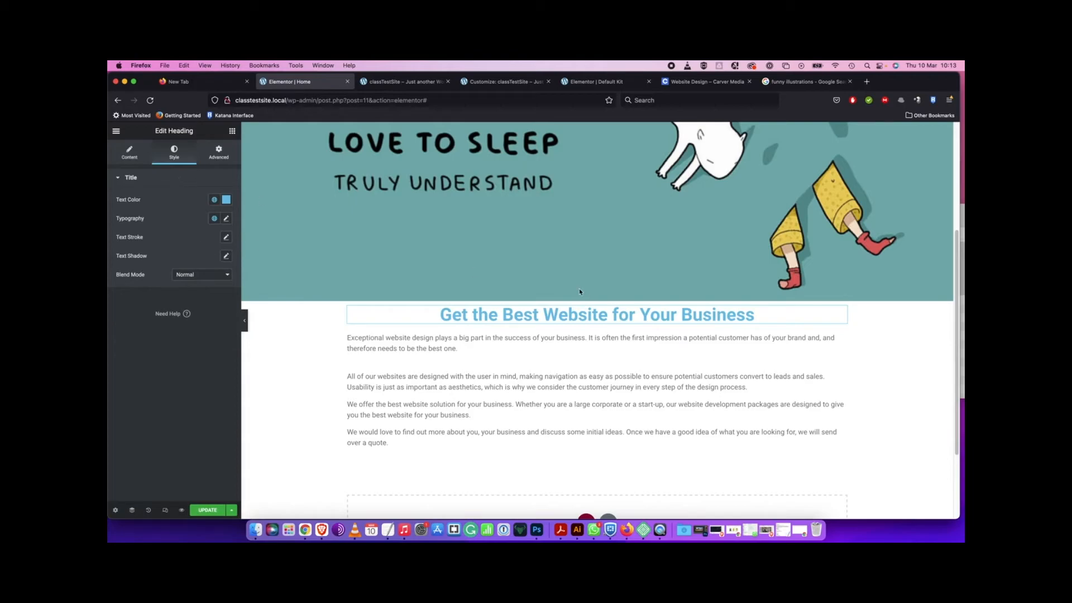
pyautogui.click(226, 200)
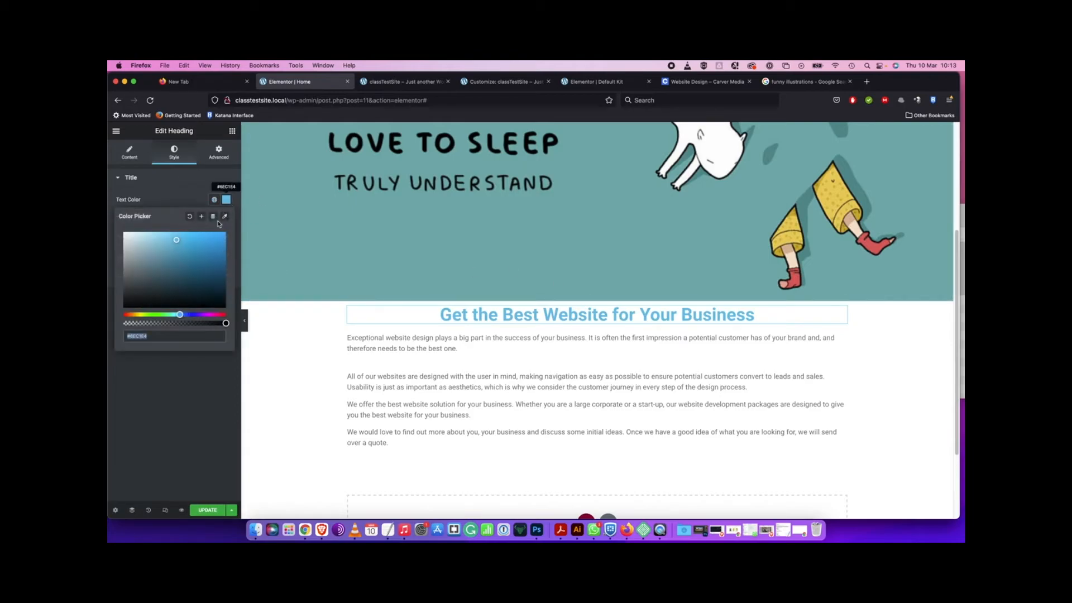
pyautogui.moveTo(184, 260); pyautogui.dragTo(109, 320)
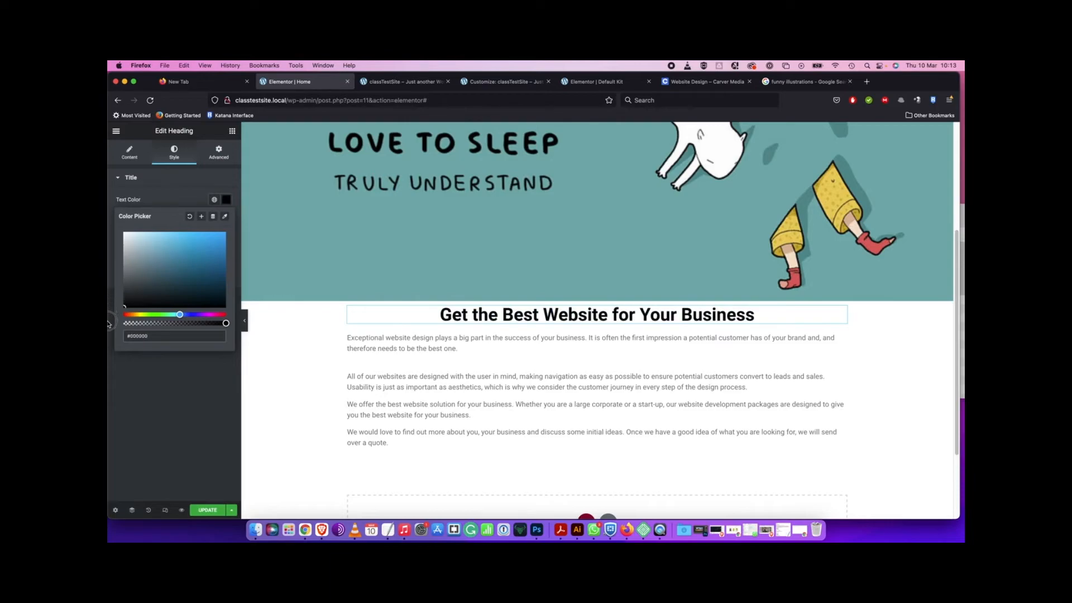
pyautogui.click(761, 322)
pyautogui.click(184, 186)
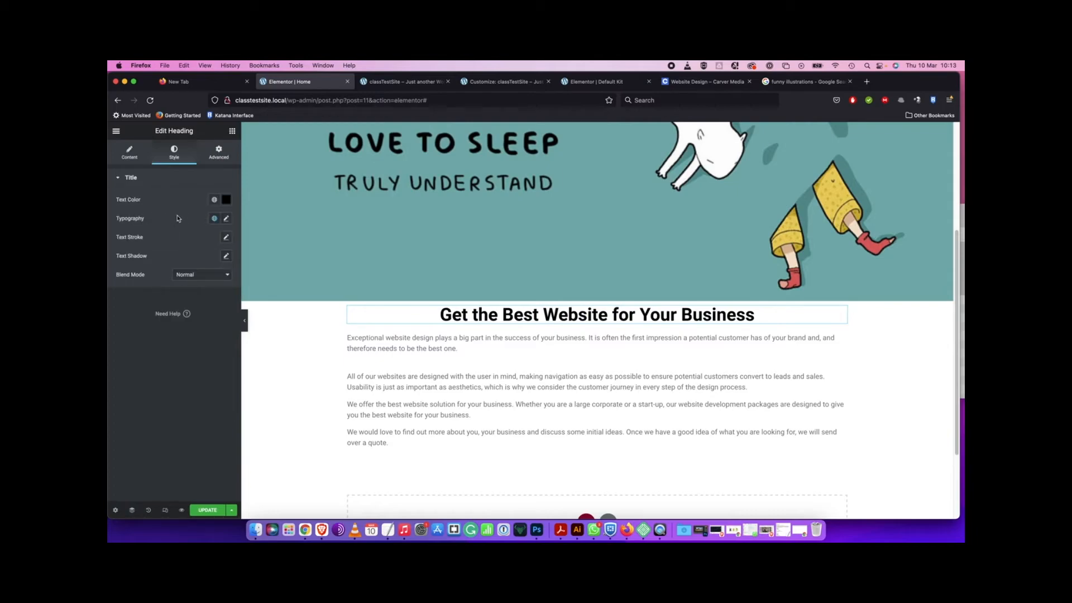
# Change the font family of the "Get the Best Website for Your Business" heading to Helvetica
pyautogui.click(228, 219)
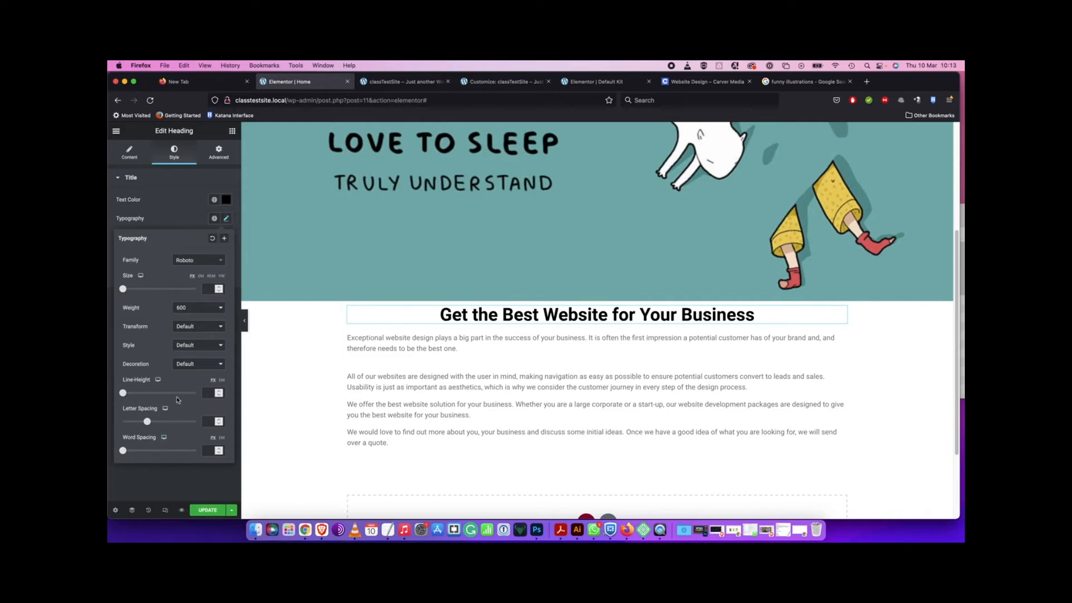
pyautogui.click(204, 261)
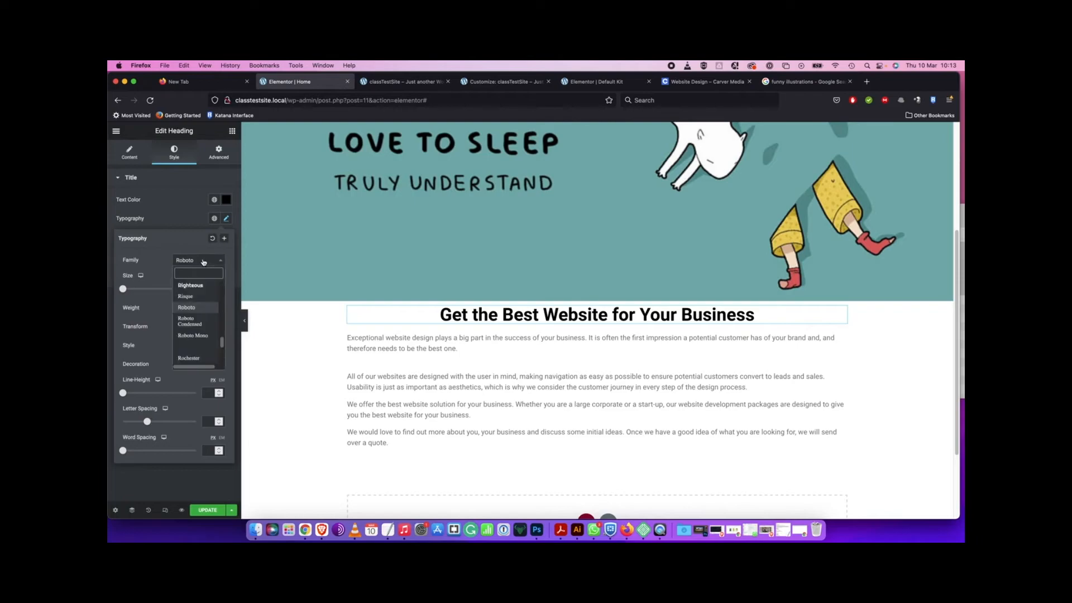
pyautogui.scroll(5, 196, 314)
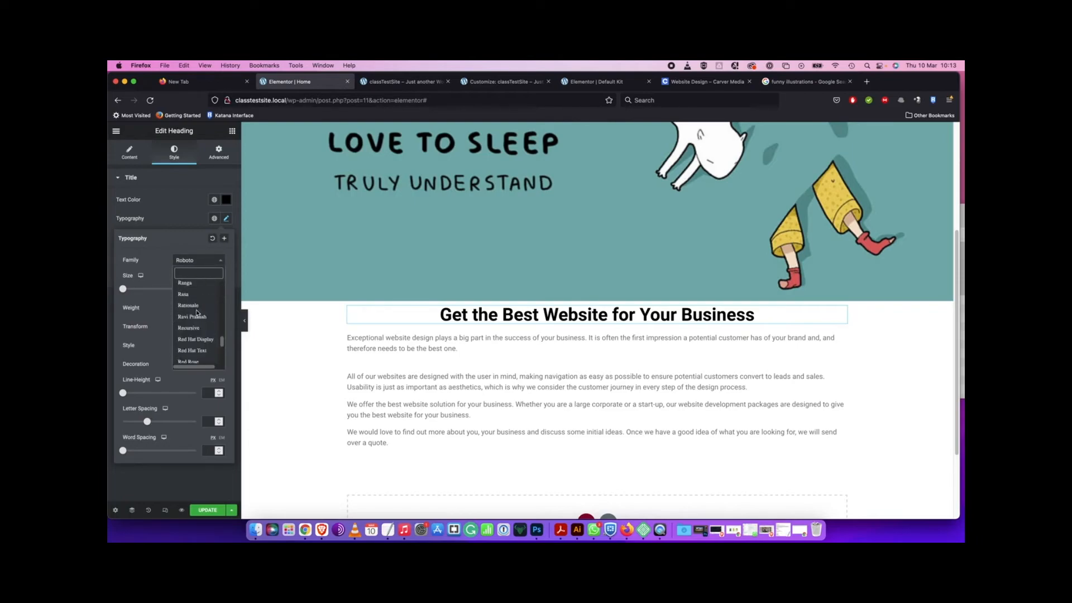
pyautogui.scroll(15, 197, 314)
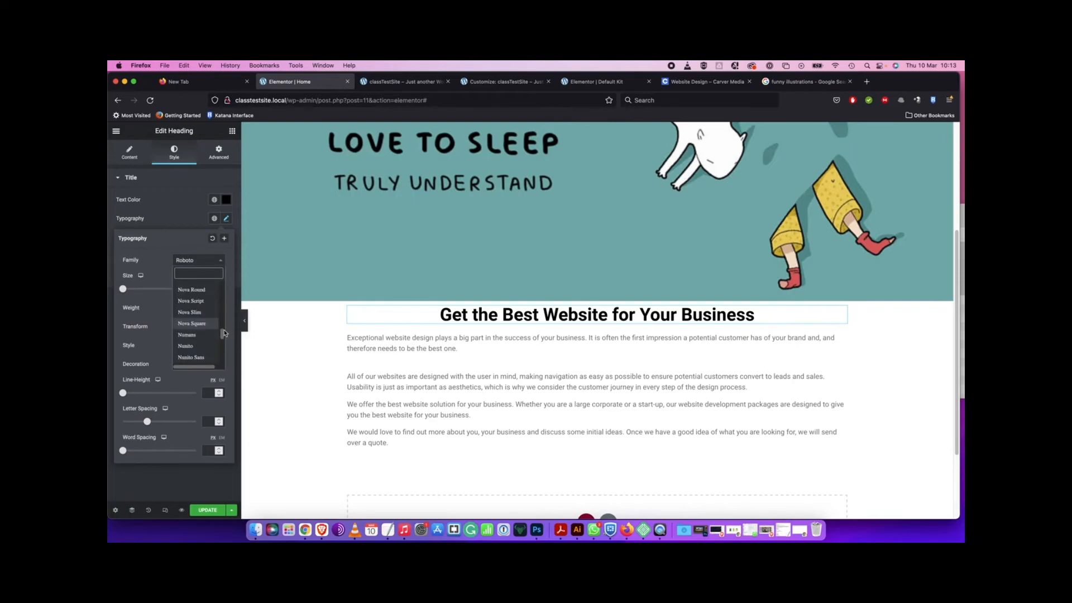
pyautogui.moveTo(224, 334); pyautogui.dragTo(218, 259)
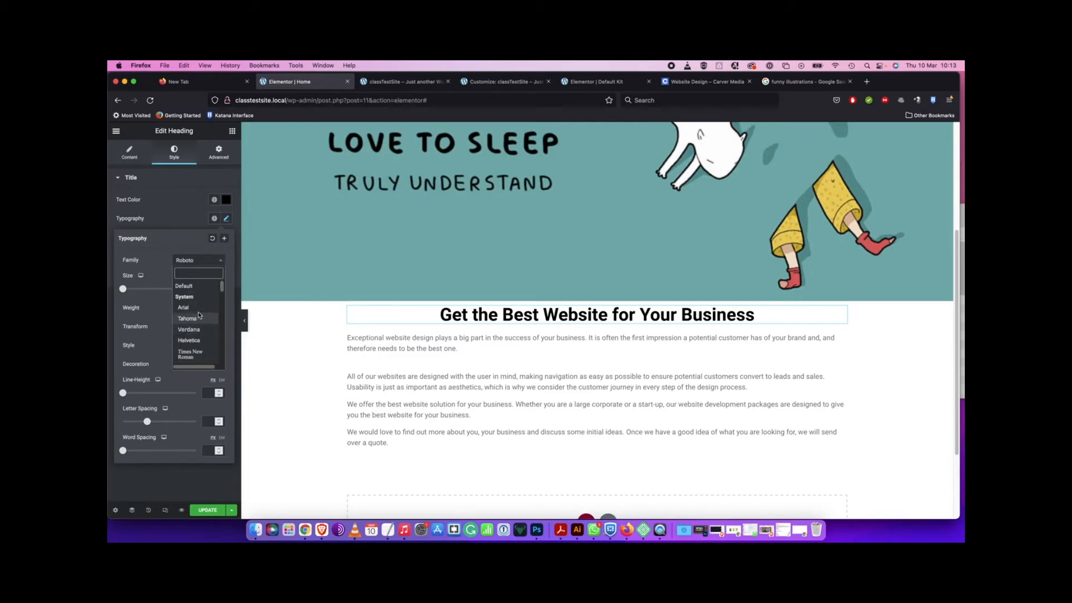
pyautogui.click(197, 340)
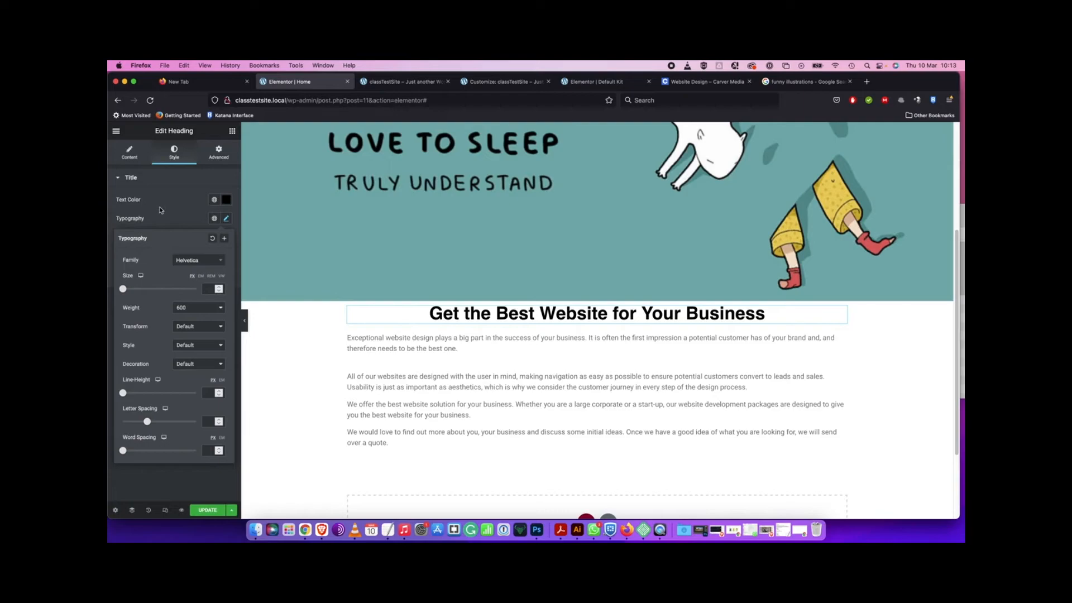
pyautogui.click(135, 201)
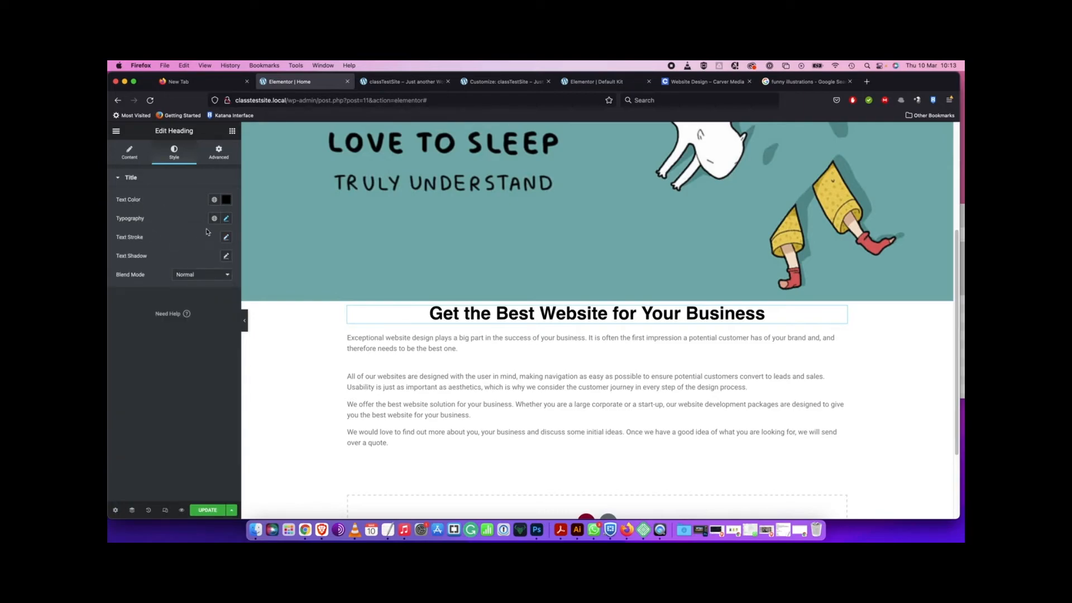
# Set the section heading's text transform to Uppercase in its typography settings
pyautogui.click(227, 218)
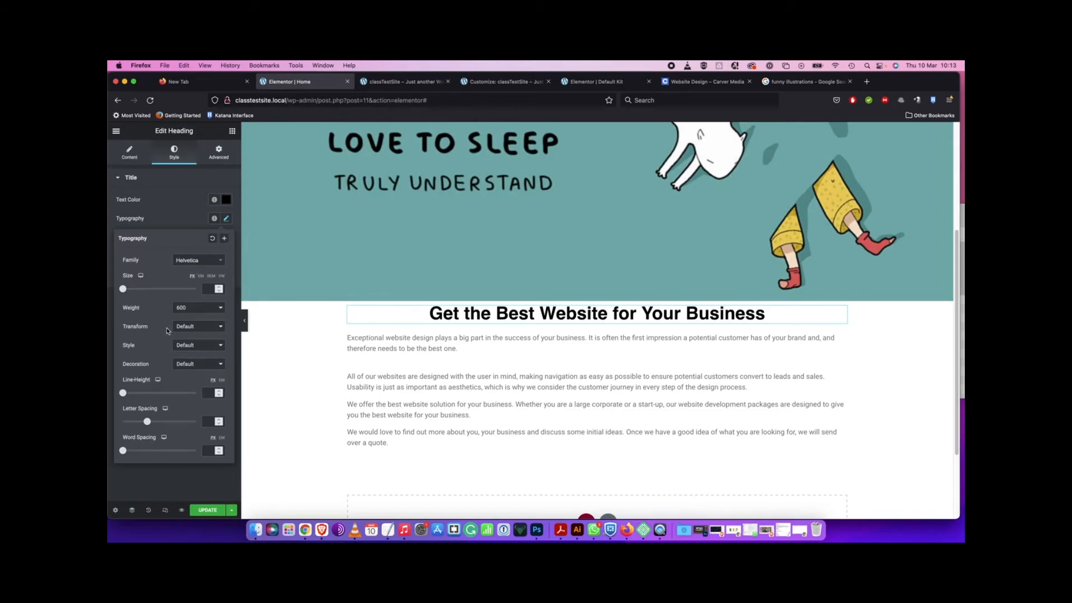
pyautogui.click(196, 328)
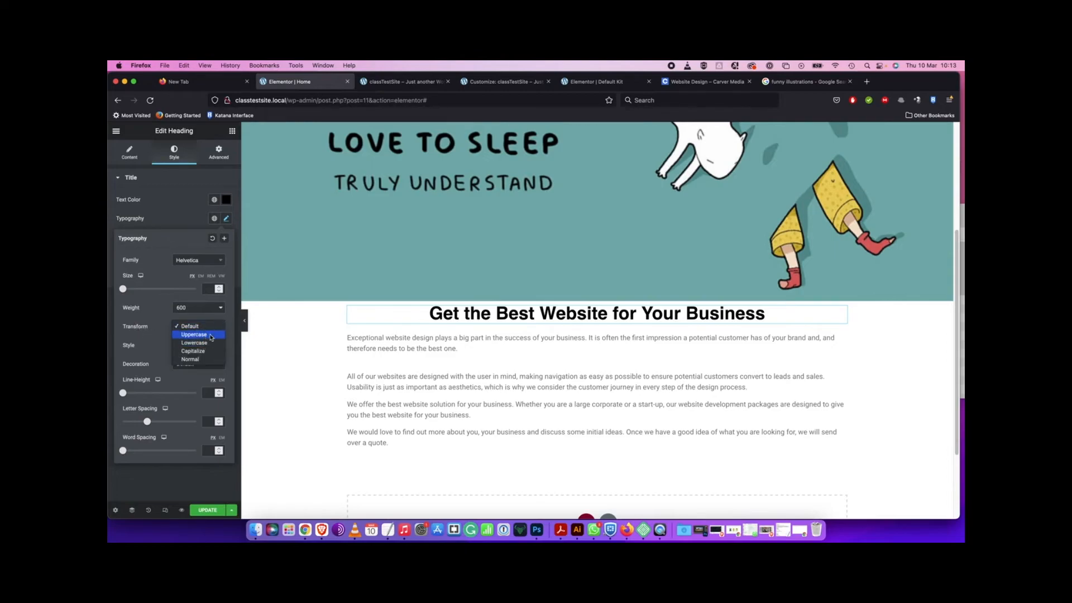
pyautogui.click(211, 337)
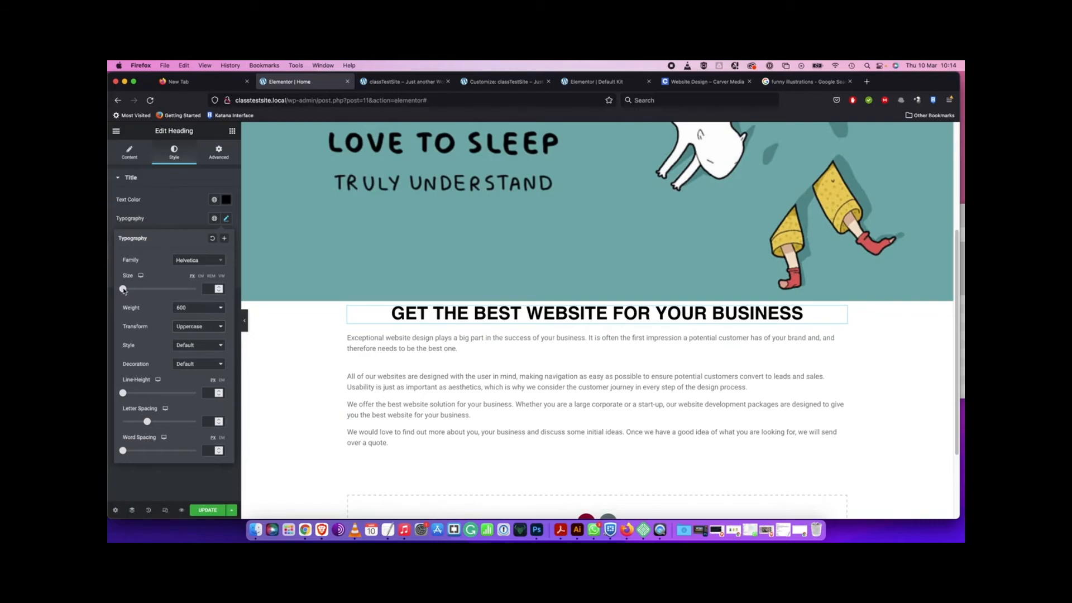
# Set the section heading's font size to 2 em and update the page
pyautogui.moveTo(125, 291)
pyautogui.mouseDown()
pyautogui.moveTo(159, 290)
pyautogui.moveTo(132, 288)
pyautogui.mouseUp()
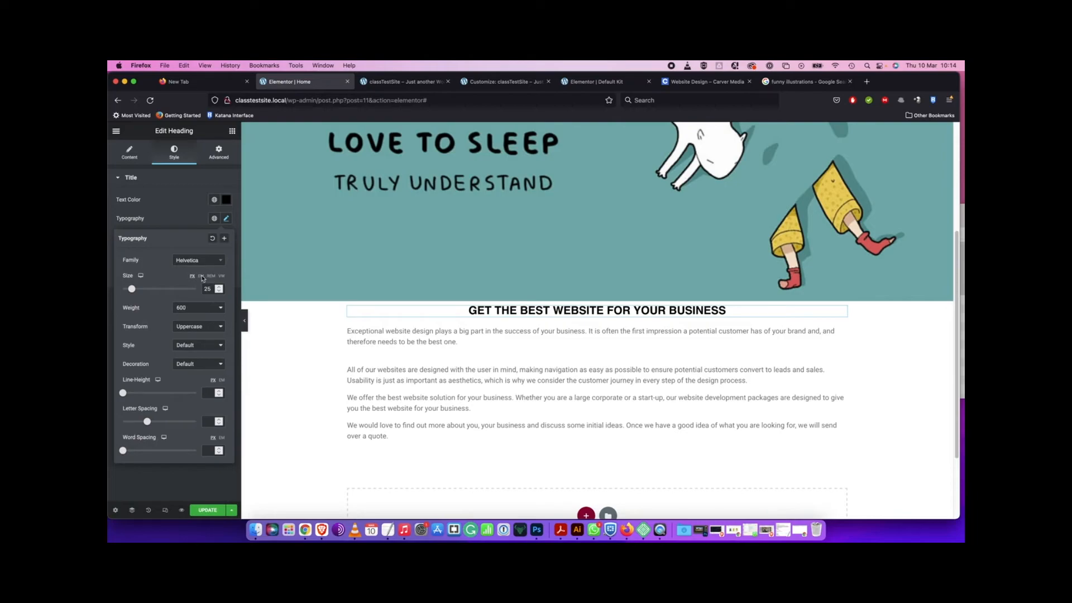
pyautogui.click(201, 276)
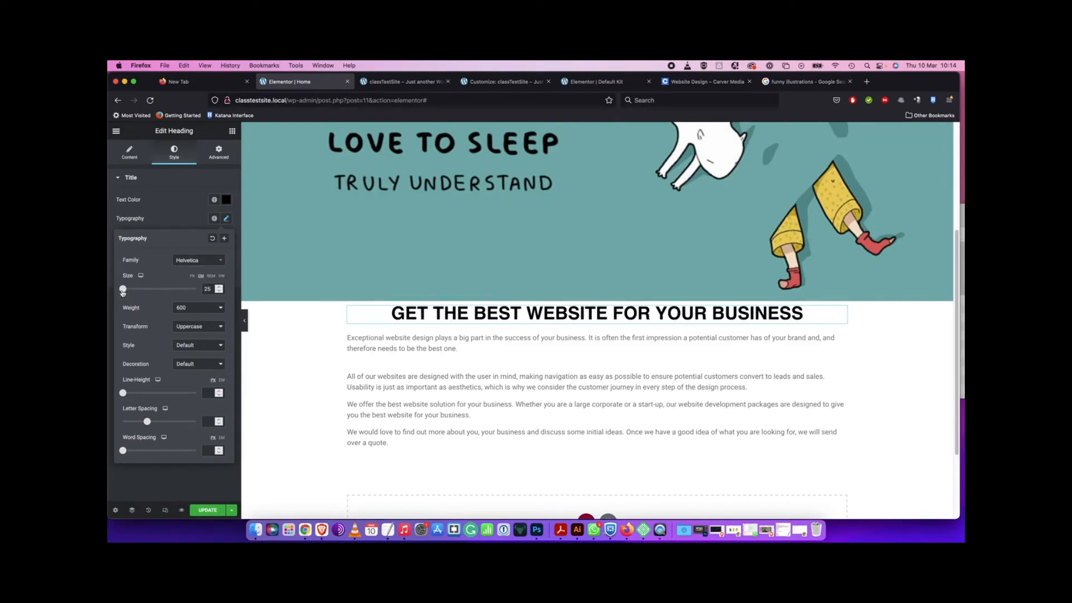
pyautogui.moveTo(123, 290); pyautogui.dragTo(136, 292)
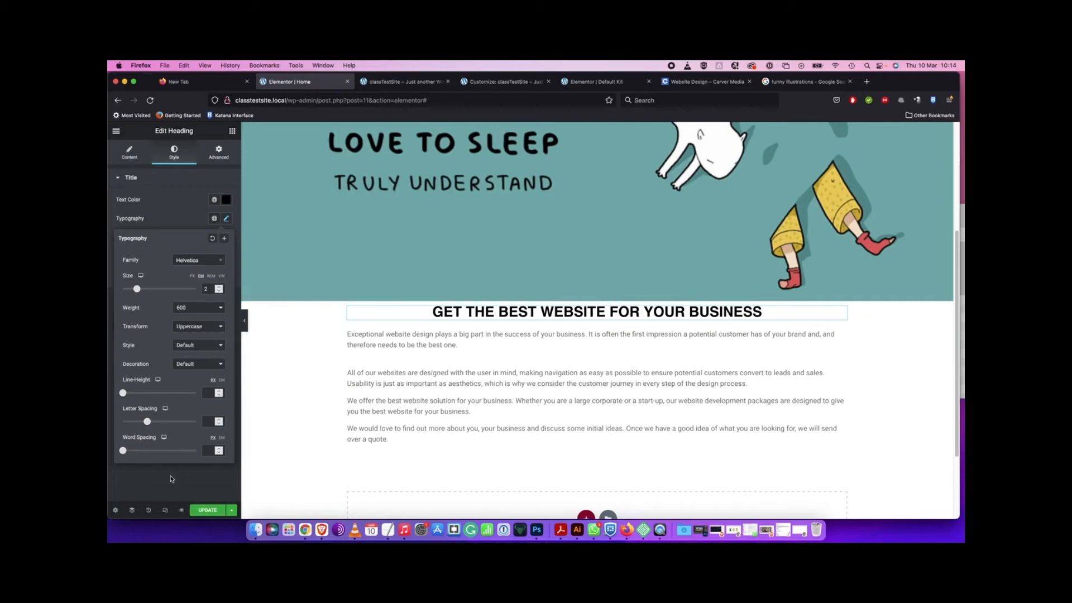
pyautogui.click(211, 509)
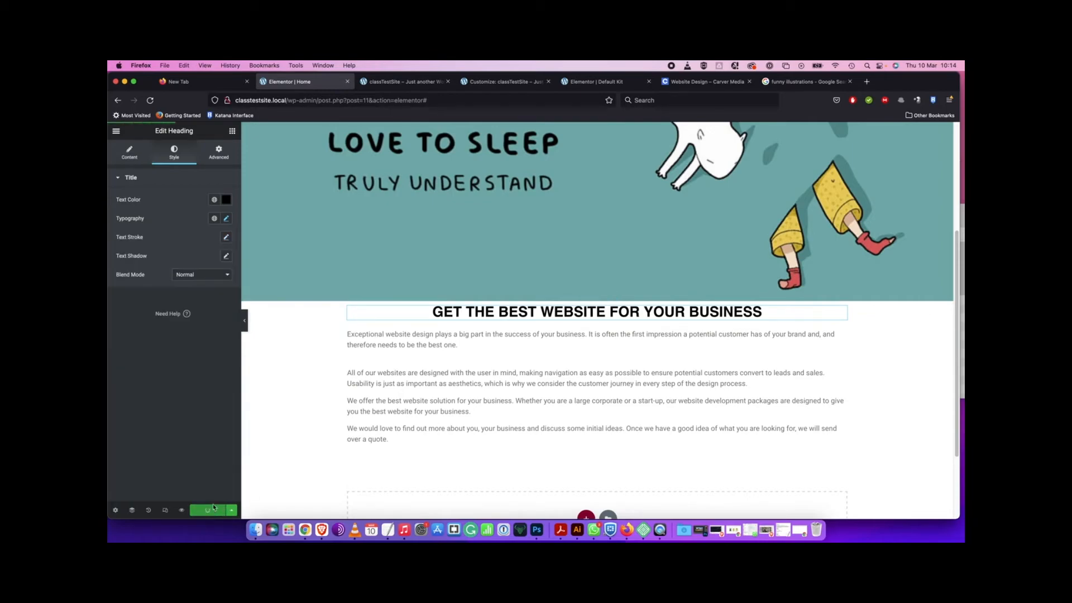
# Open the text block below the heading, widen the editing panel, and compare the block's visual and HTML source views
pyautogui.click(545, 373)
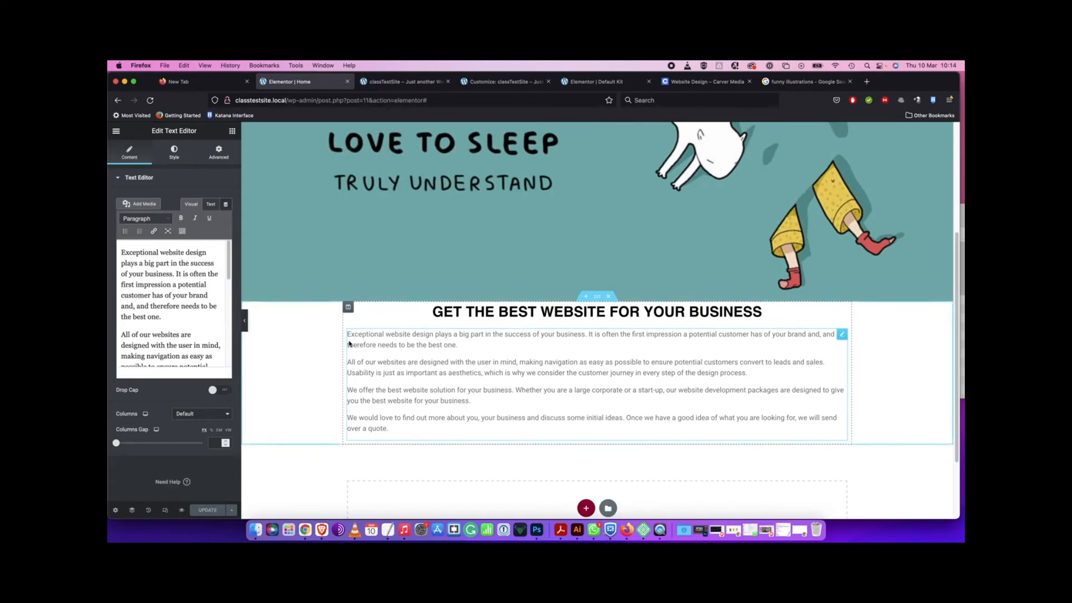
pyautogui.click(191, 317)
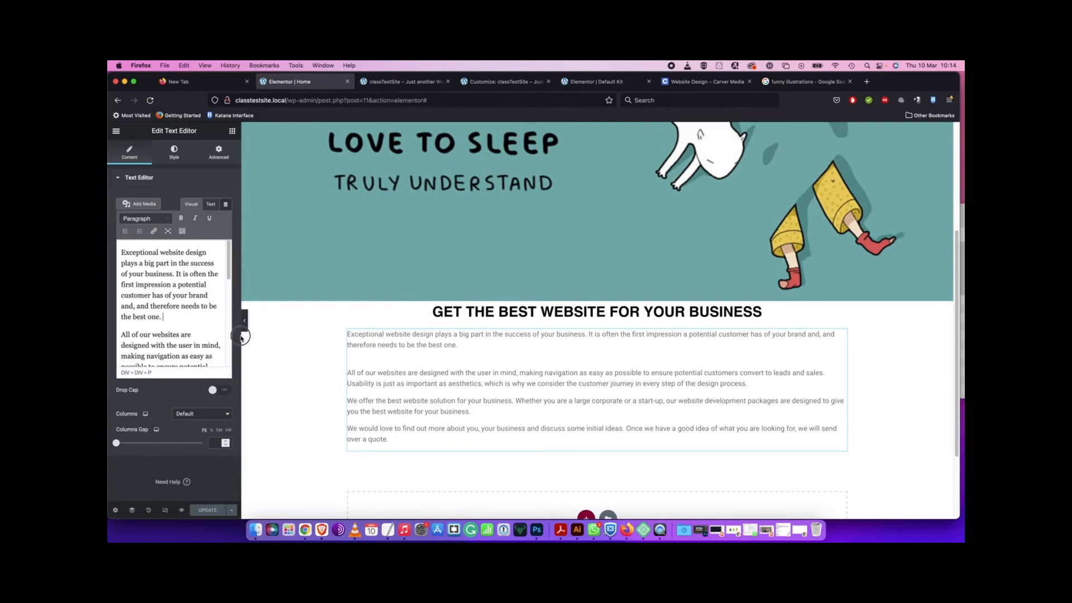
pyautogui.moveTo(242, 337); pyautogui.dragTo(339, 339)
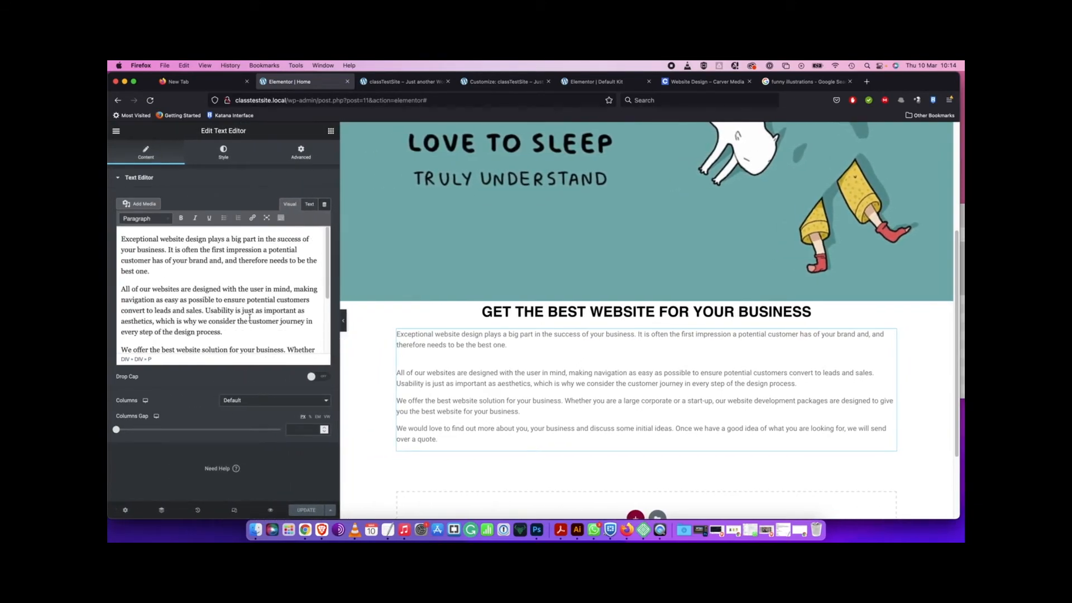
pyautogui.scroll(-3, 244, 333)
pyautogui.scroll(3, 241, 334)
pyautogui.click(310, 205)
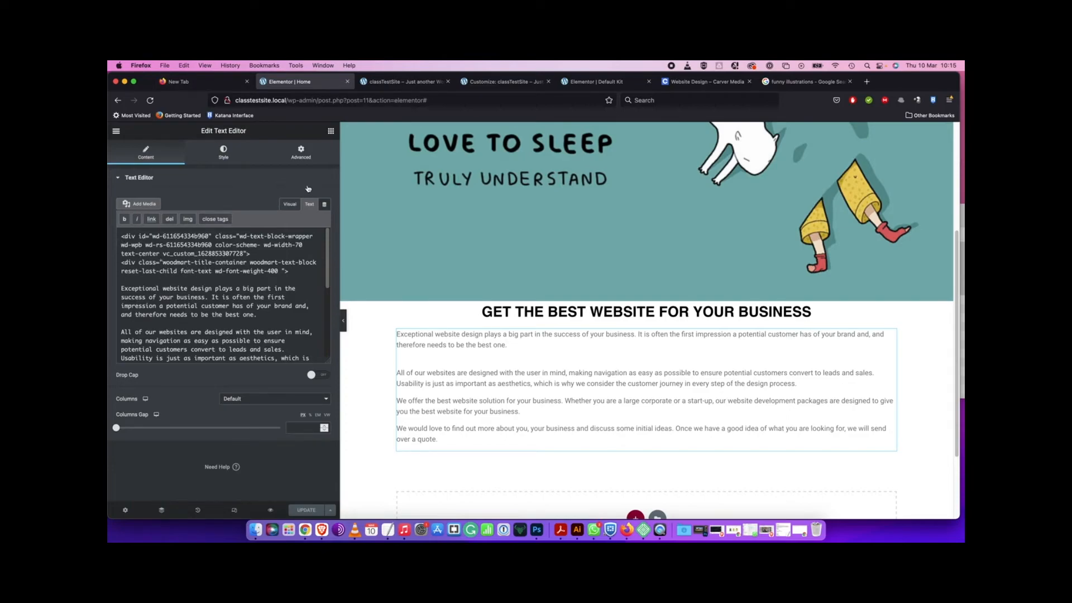
pyautogui.click(291, 206)
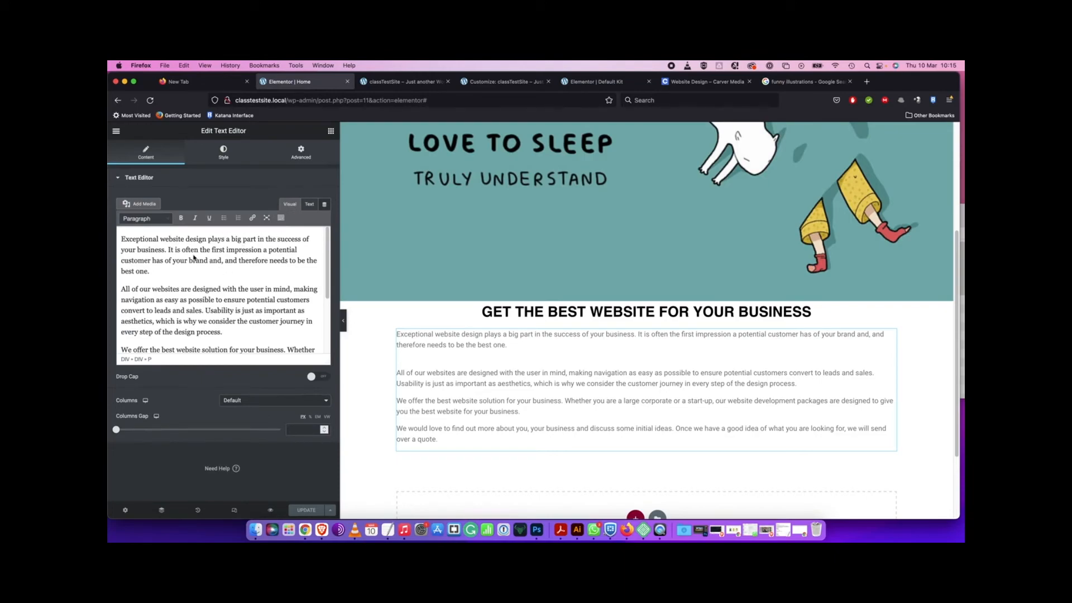
pyautogui.click(311, 205)
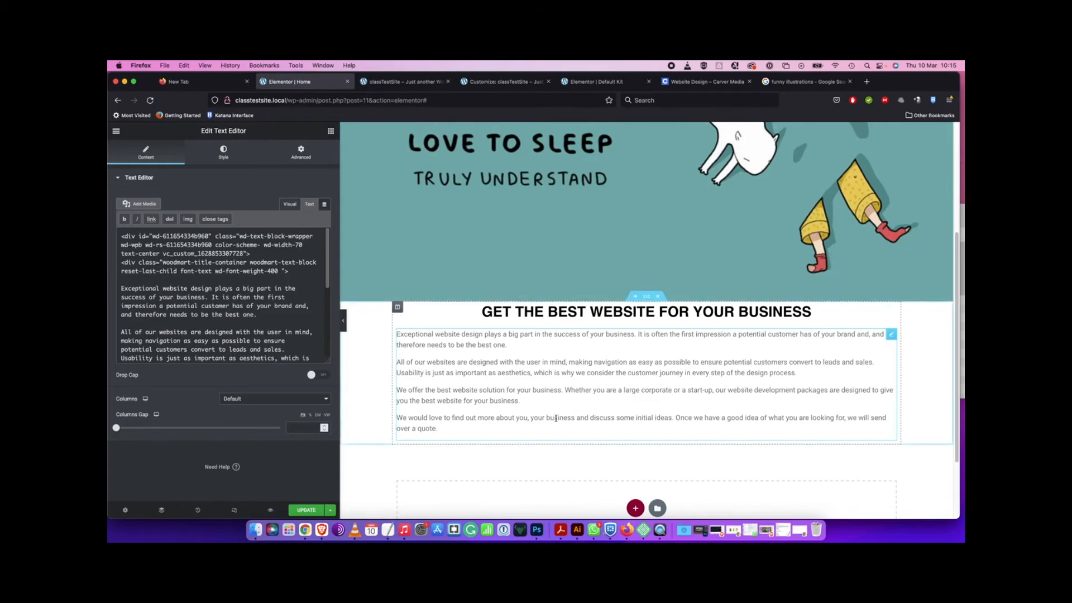
# Delete the two closing div tags at the end of the text block's HTML source
pyautogui.click(623, 315)
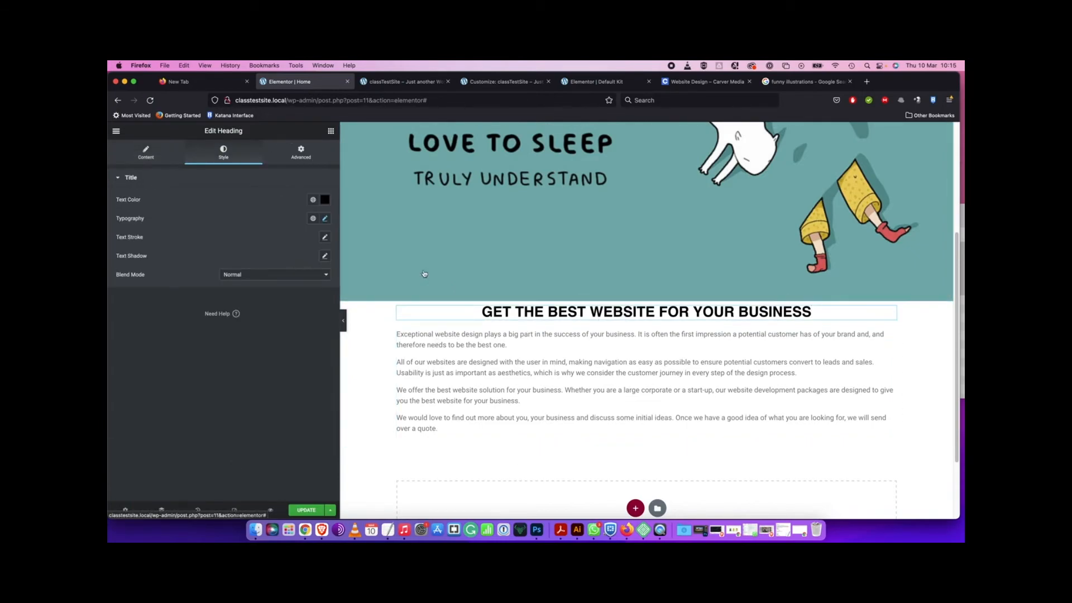
pyautogui.click(424, 338)
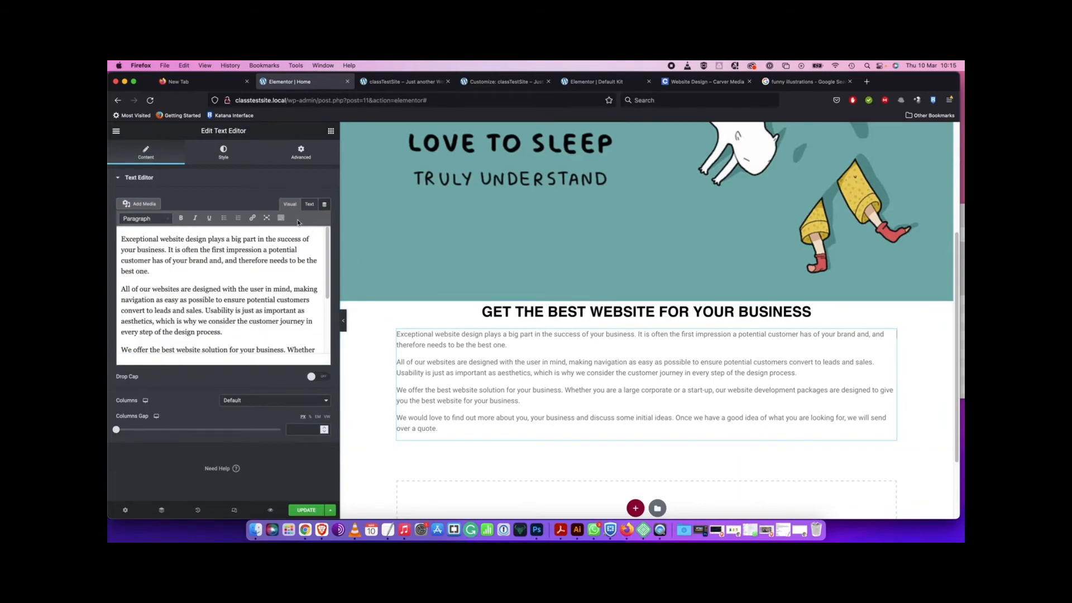
pyautogui.click(310, 205)
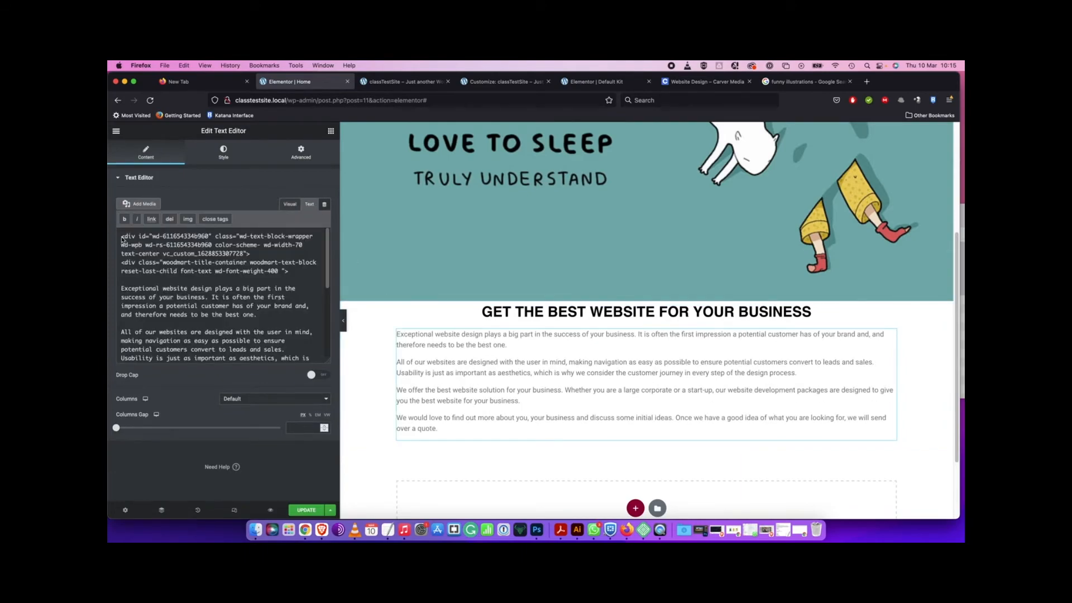
pyautogui.moveTo(122, 239); pyautogui.dragTo(269, 241)
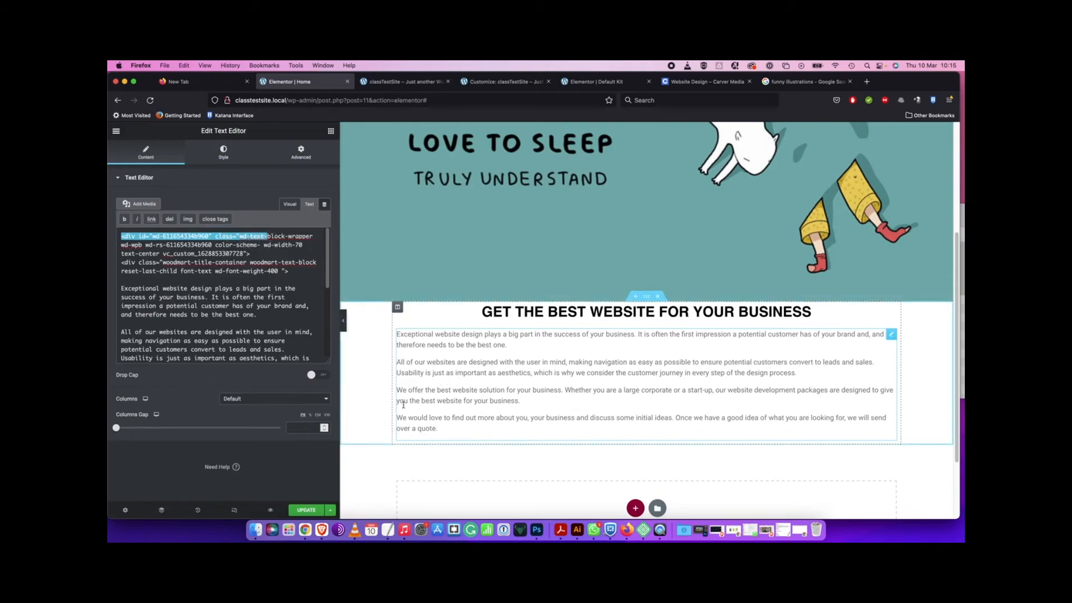
pyautogui.scroll(-5, 252, 308)
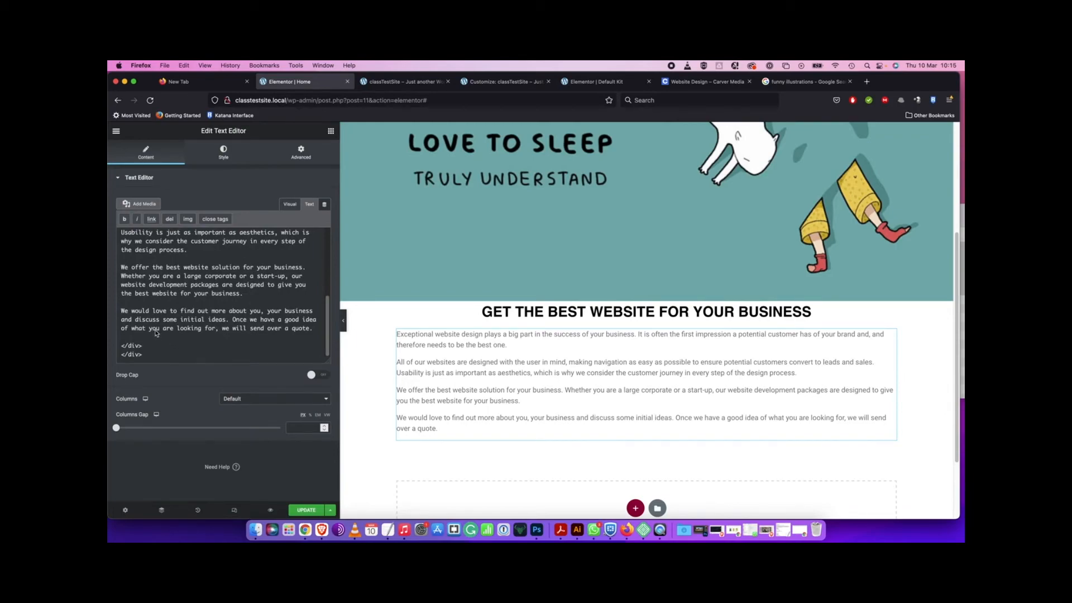
pyautogui.moveTo(154, 362); pyautogui.dragTo(124, 350)
pyautogui.press('BackSpace')
# Remove the two opening div tags and extra blank space above the first paragraph in the HTML source, and return to the visual view
pyautogui.scroll(5, 242, 330)
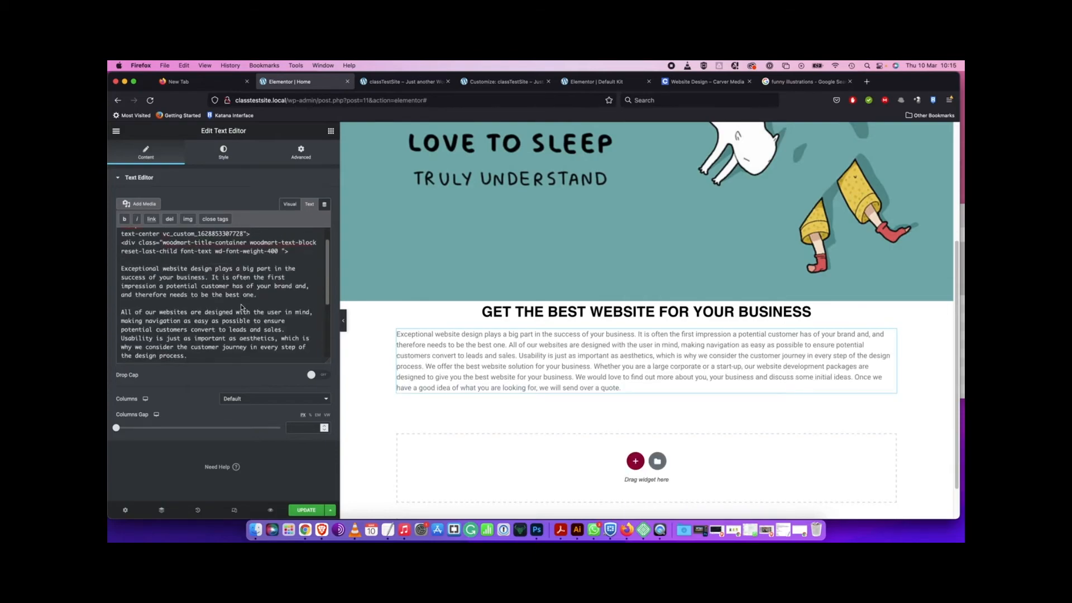
pyautogui.scroll(3, 242, 307)
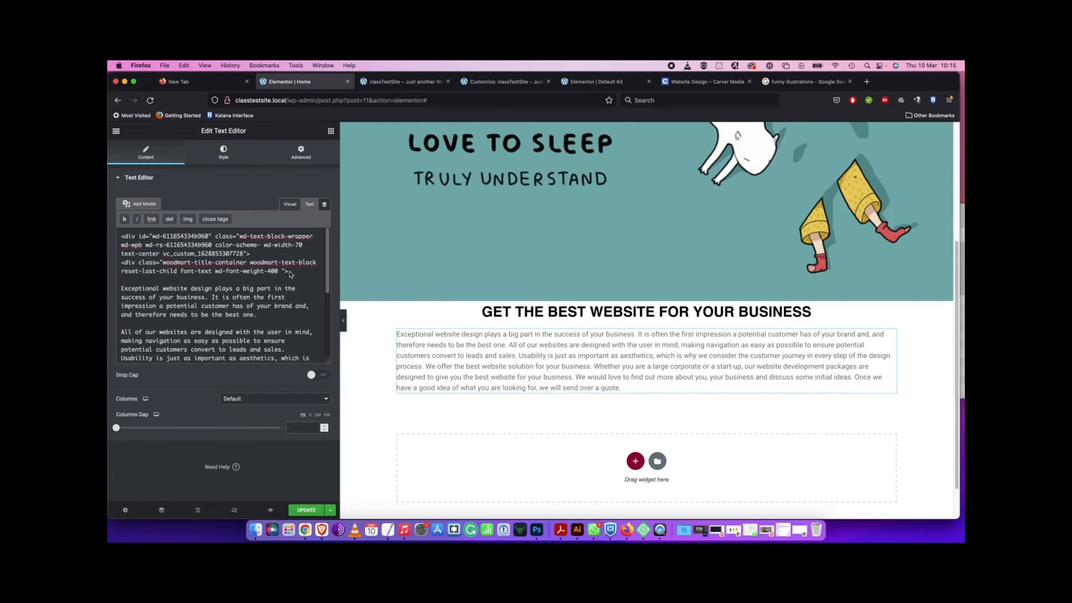
pyautogui.moveTo(305, 274); pyautogui.dragTo(118, 235)
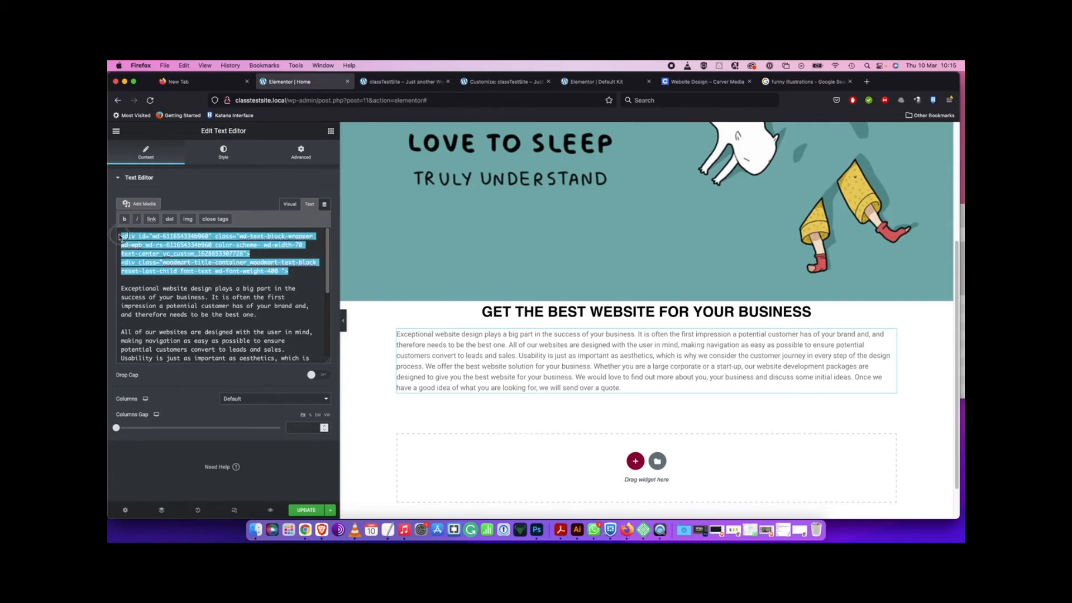
pyautogui.press('BackSpace')
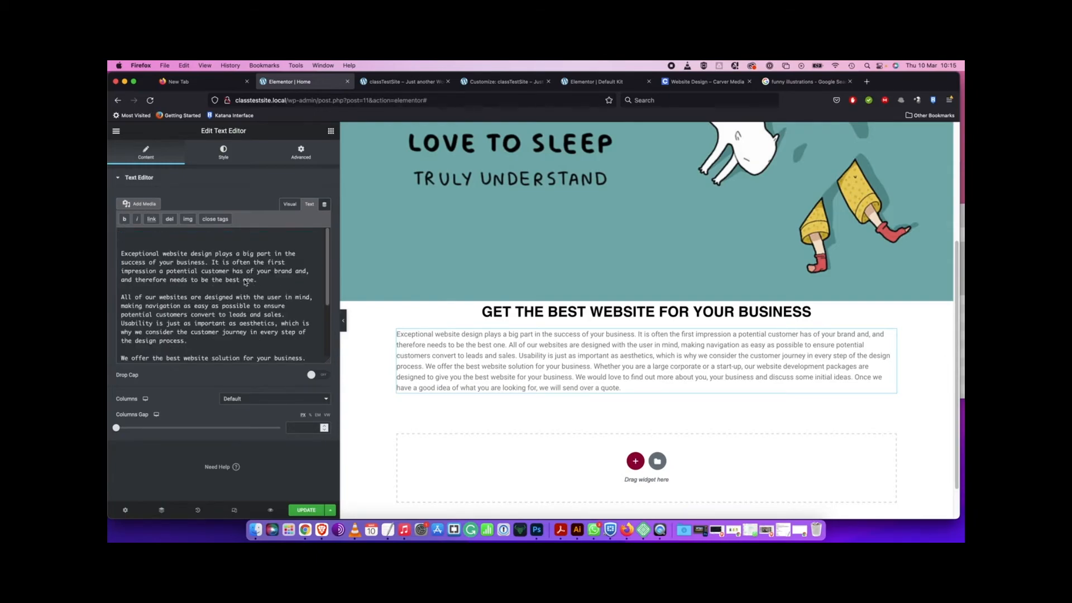
pyautogui.click(121, 250)
pyautogui.press('BackSpace')
pyautogui.press('BackSpace')
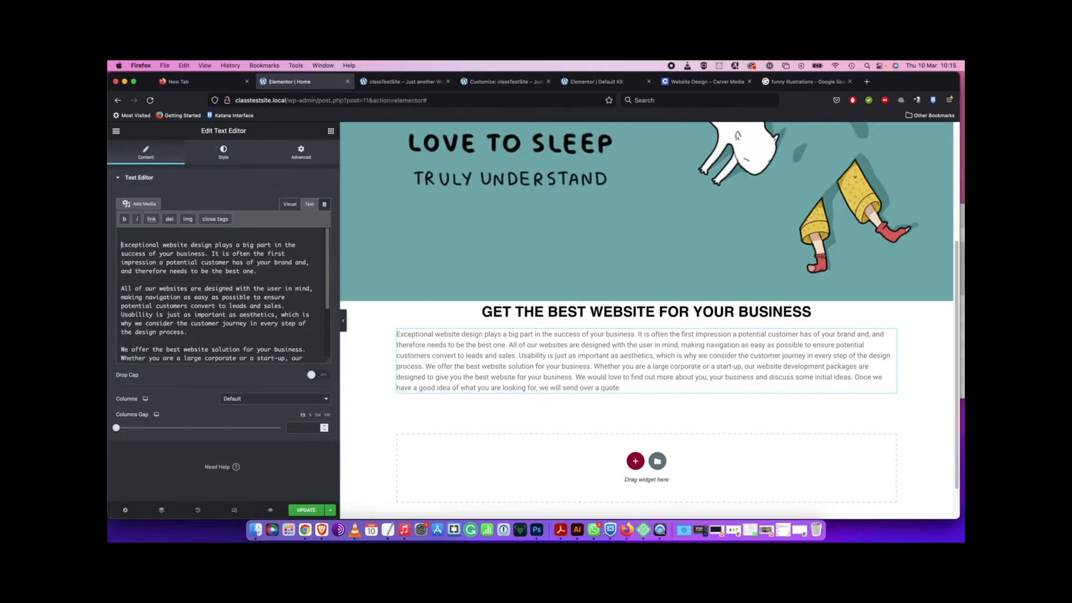
pyautogui.click(290, 205)
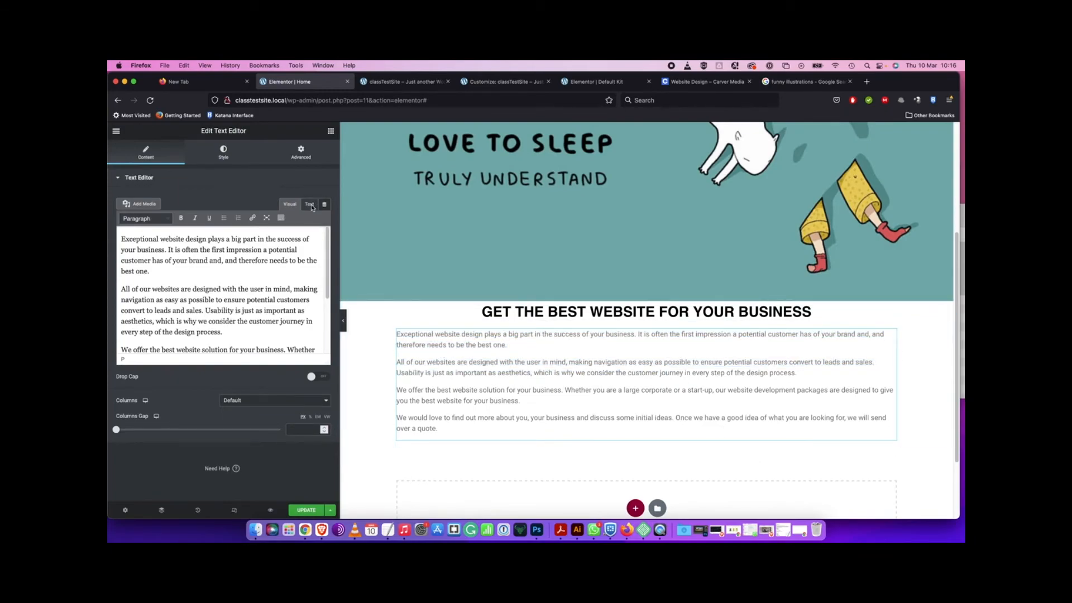
# Center-align the text block's paragraphs and darken their text color to near-black
pyautogui.click(222, 153)
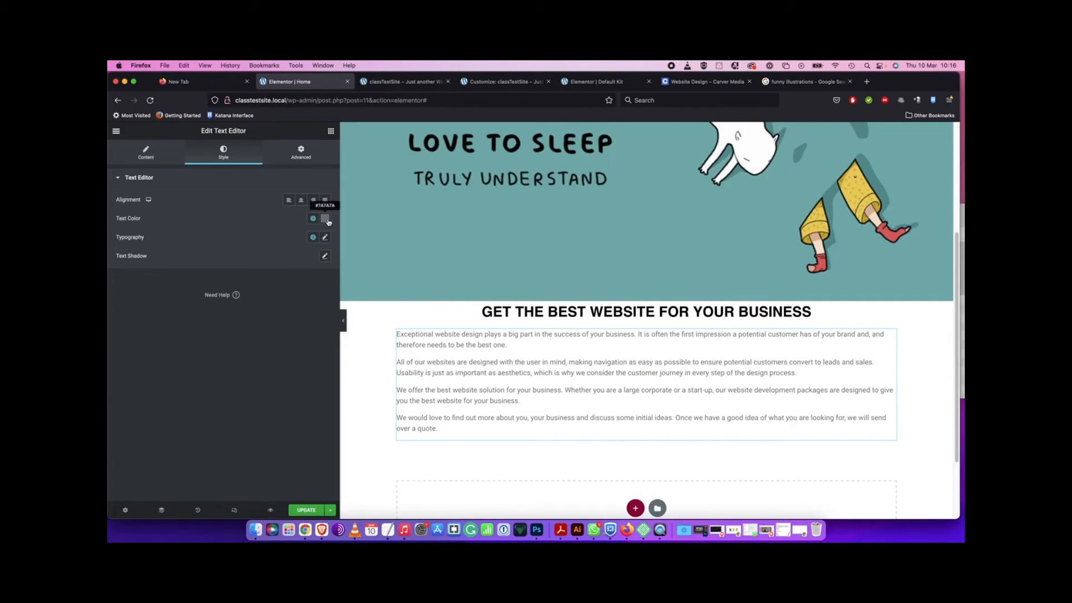
pyautogui.click(302, 200)
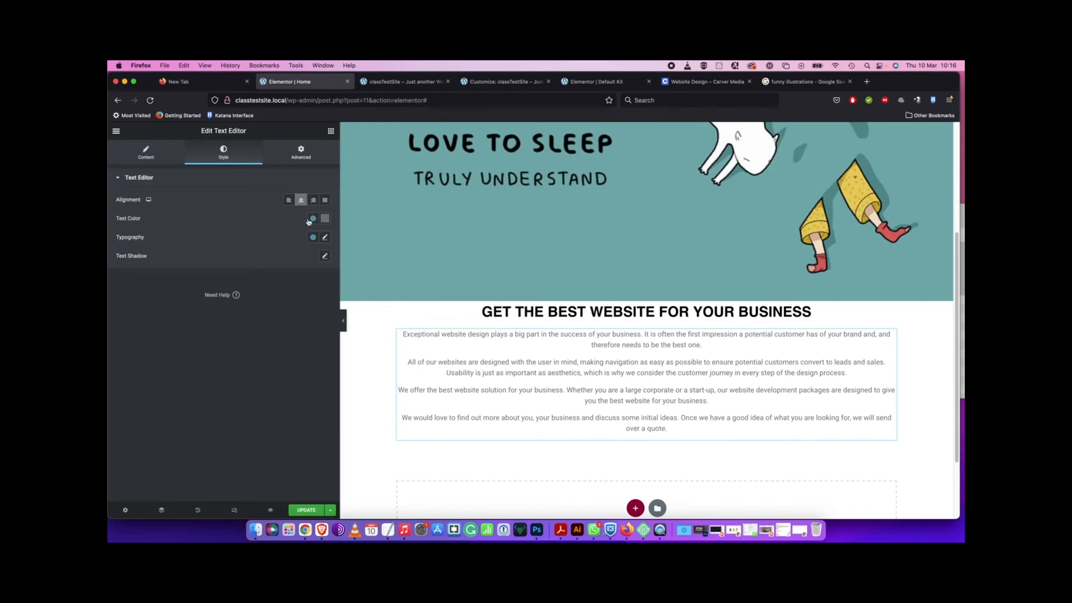
pyautogui.click(328, 220)
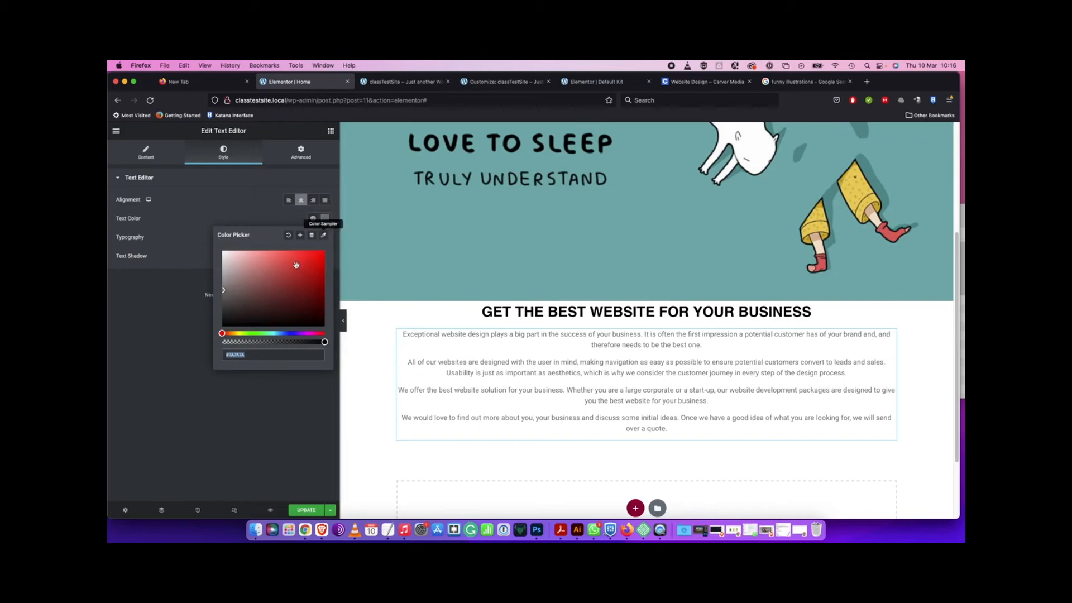
pyautogui.moveTo(225, 294); pyautogui.dragTo(210, 321)
pyautogui.click(184, 323)
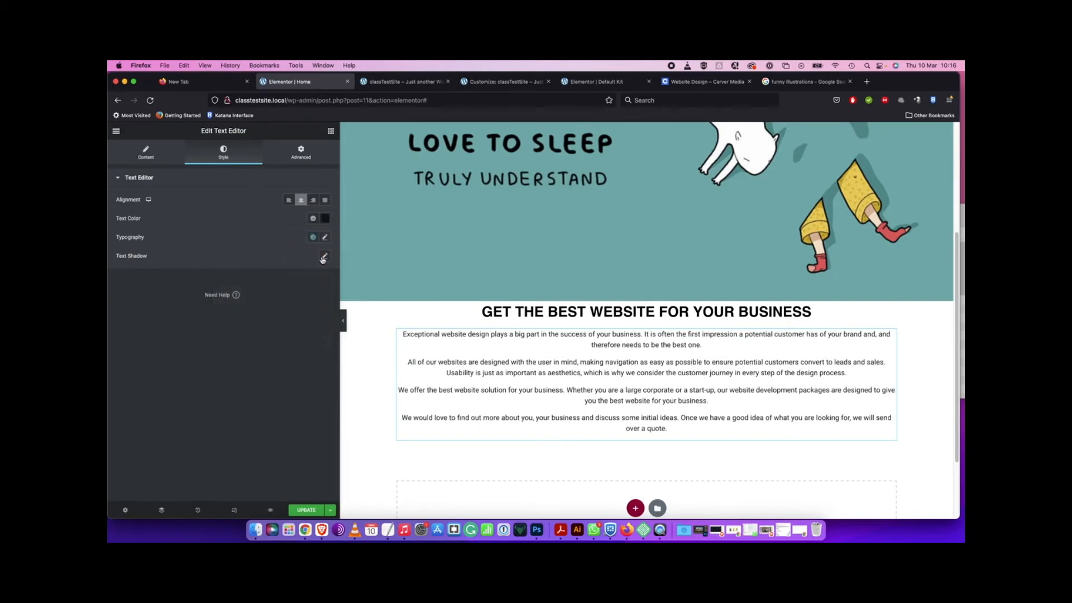
# Set the text block's typography to the Helvetica font family with a weight of 300
pyautogui.click(325, 238)
pyautogui.click(293, 281)
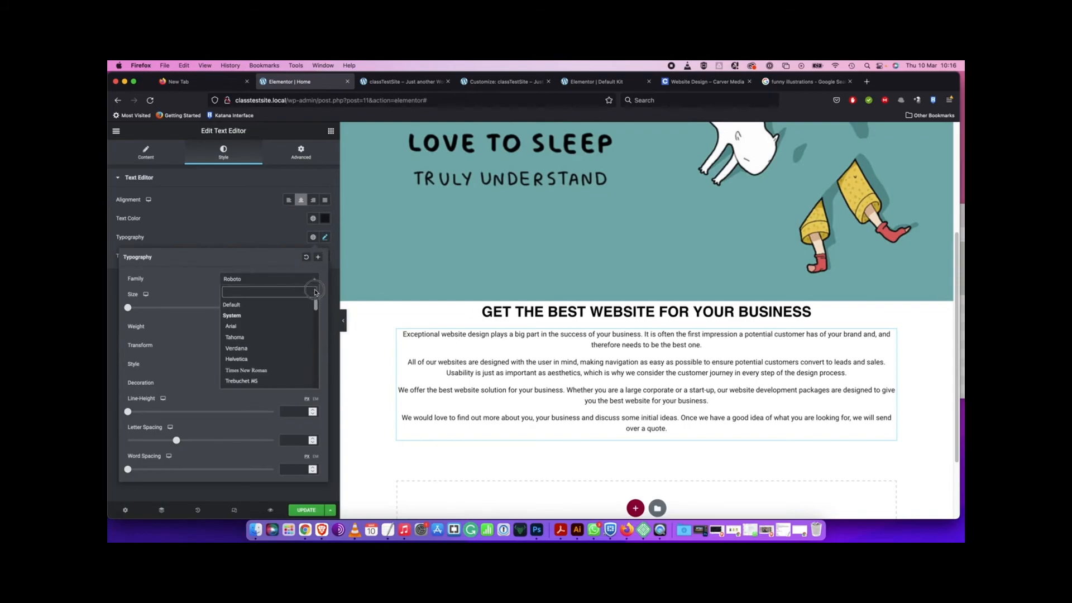
pyautogui.click(275, 359)
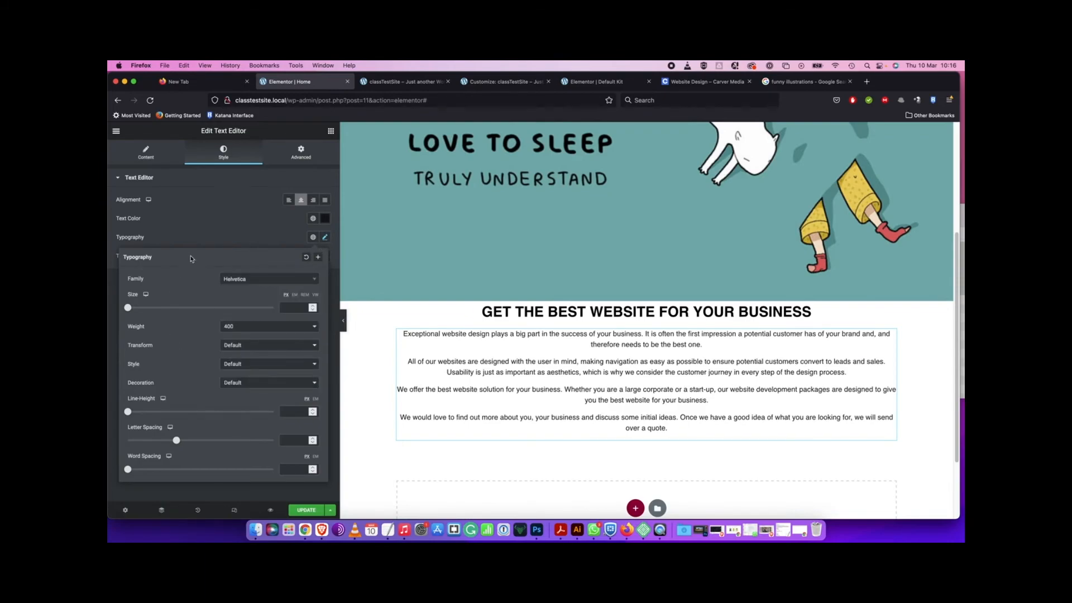
pyautogui.click(279, 327)
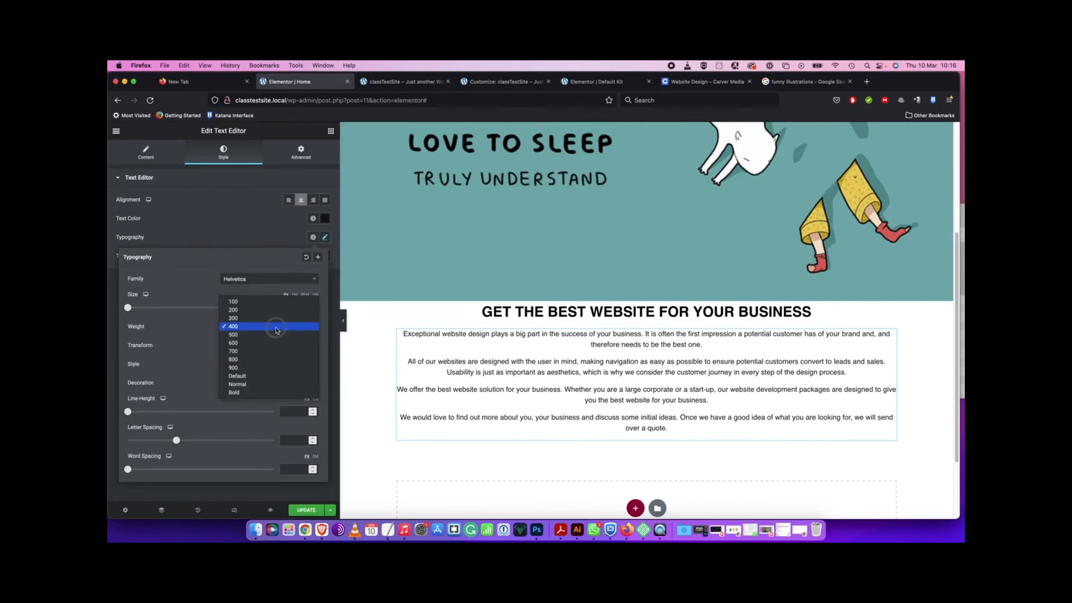
pyautogui.click(279, 320)
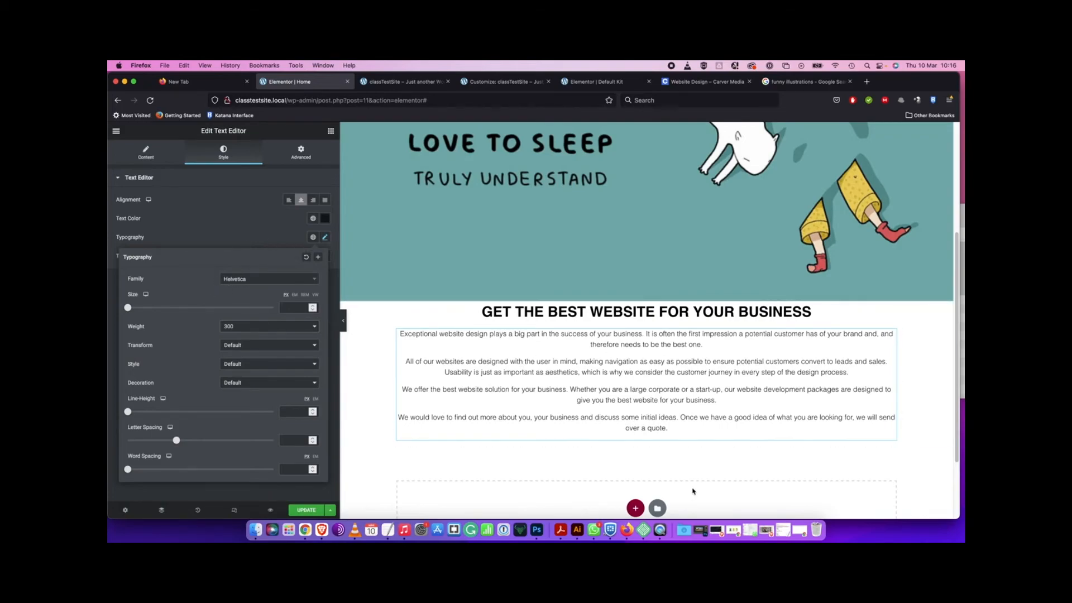
pyautogui.click(696, 467)
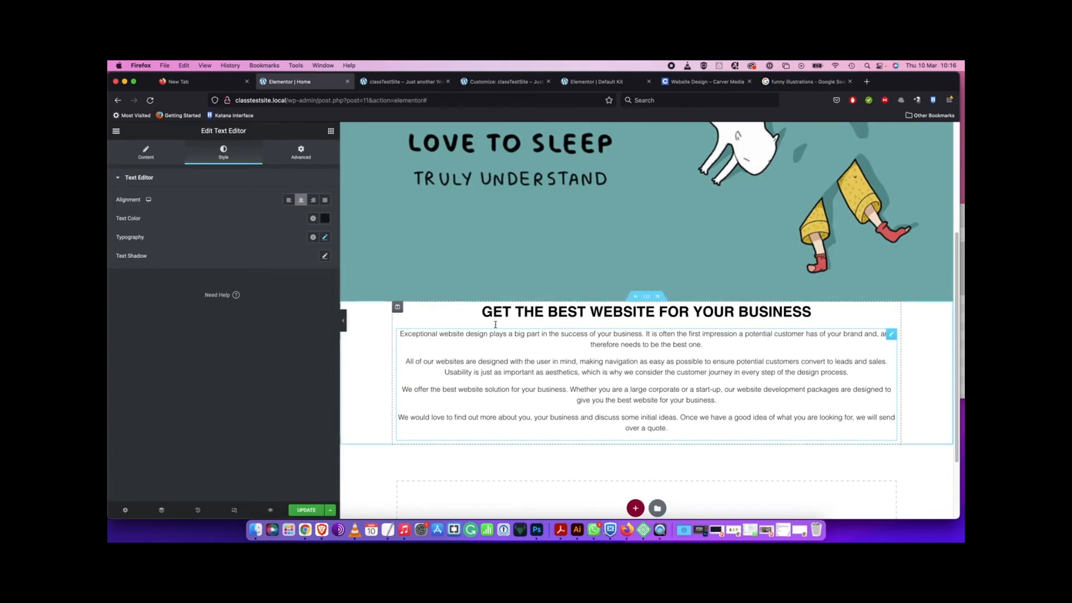
pyautogui.scroll(3, 503, 328)
pyautogui.scroll(-3, 503, 328)
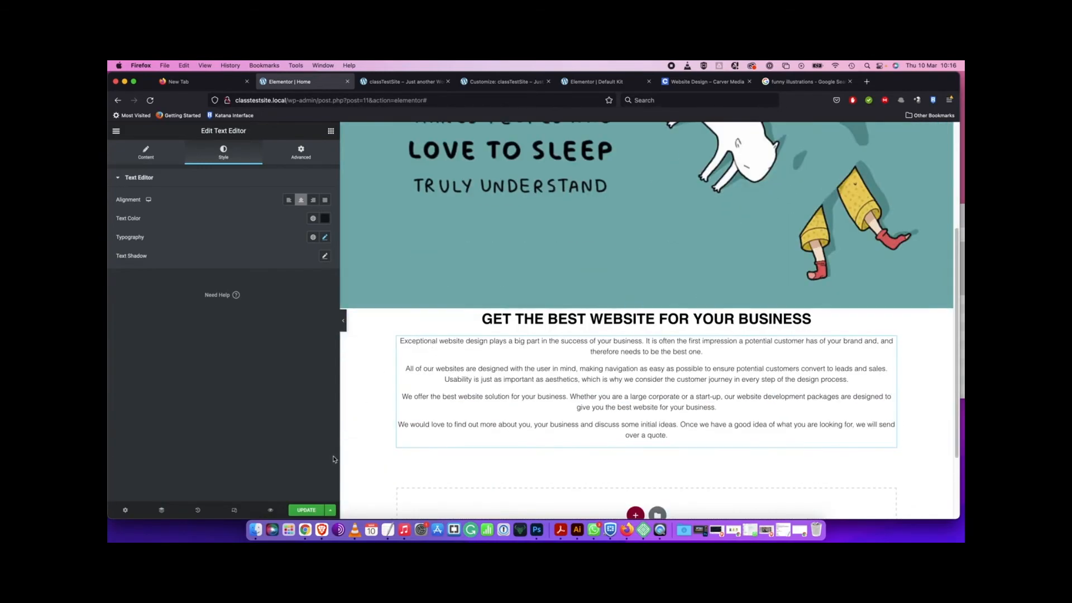
# Update the Home page and review it in the preview from the site header down to the footer
pyautogui.click(295, 508)
pyautogui.click(271, 512)
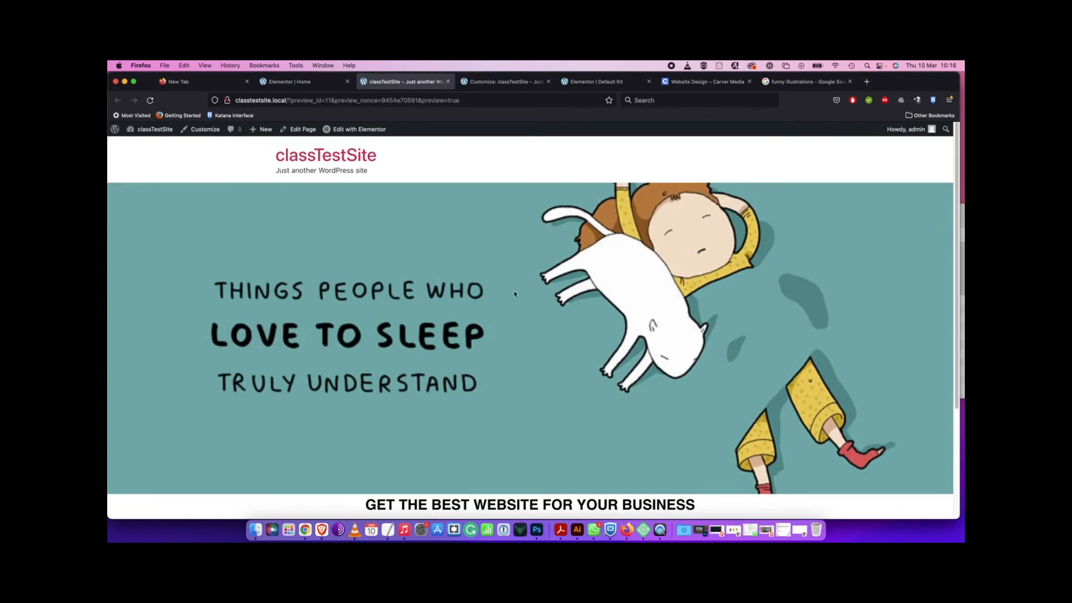
pyautogui.scroll(-5, 515, 295)
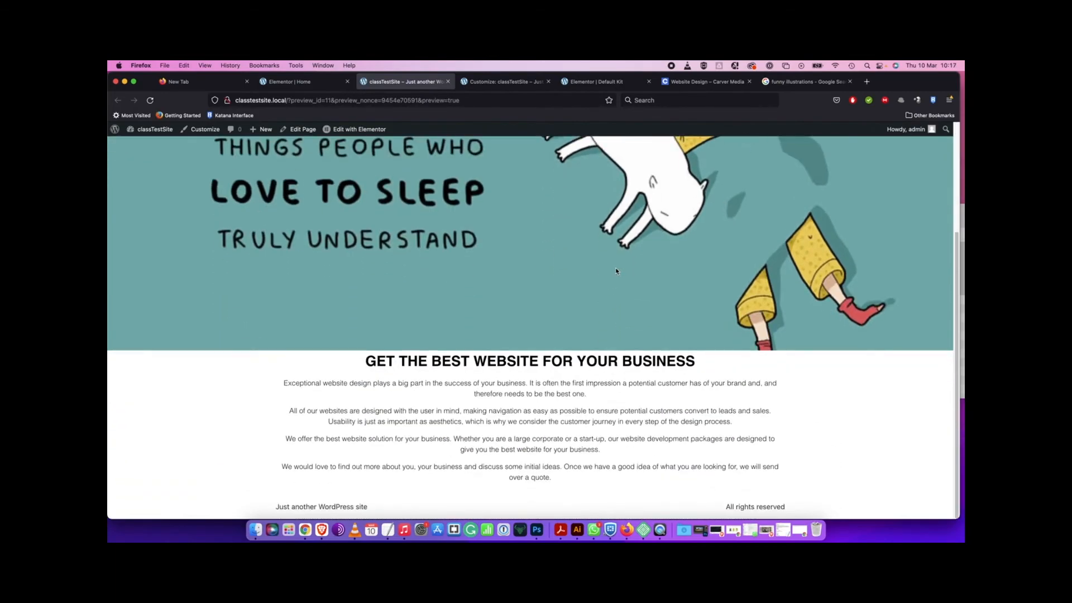
pyautogui.scroll(5, 617, 271)
pyautogui.scroll(-5, 619, 273)
pyautogui.scroll(5, 614, 284)
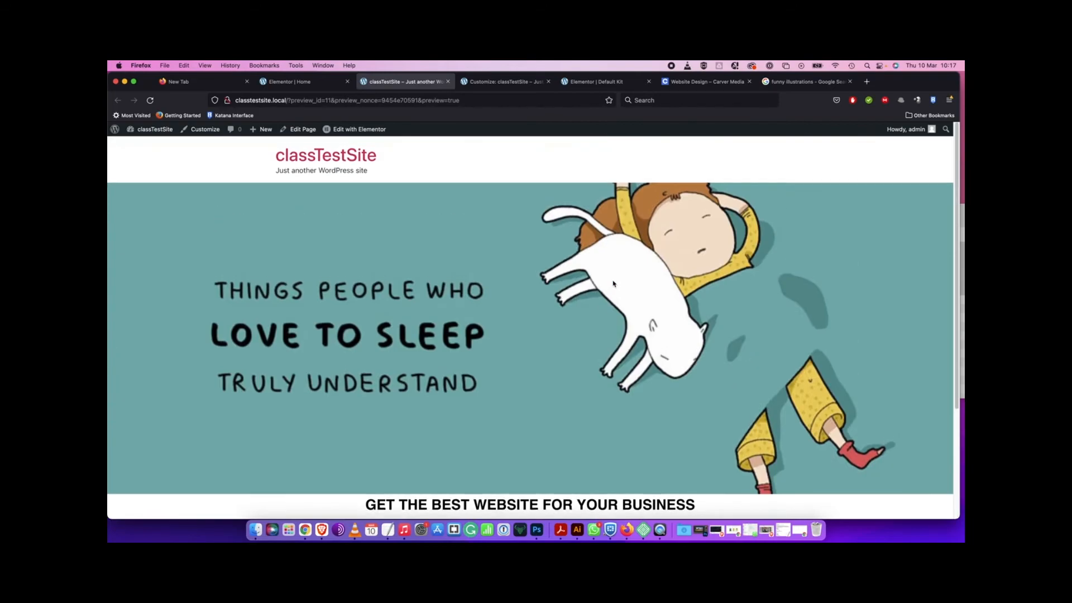
pyautogui.scroll(-5, 613, 284)
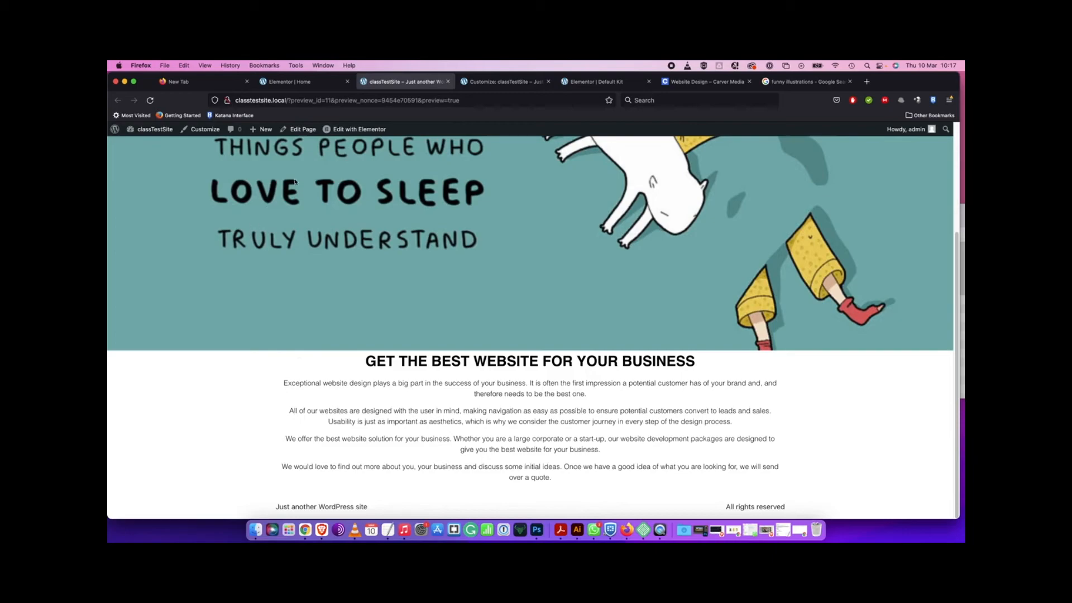
# Unlink the margin values of the section holding the heading and text, set its top margin to 40 px, and update the page
pyautogui.click(302, 85)
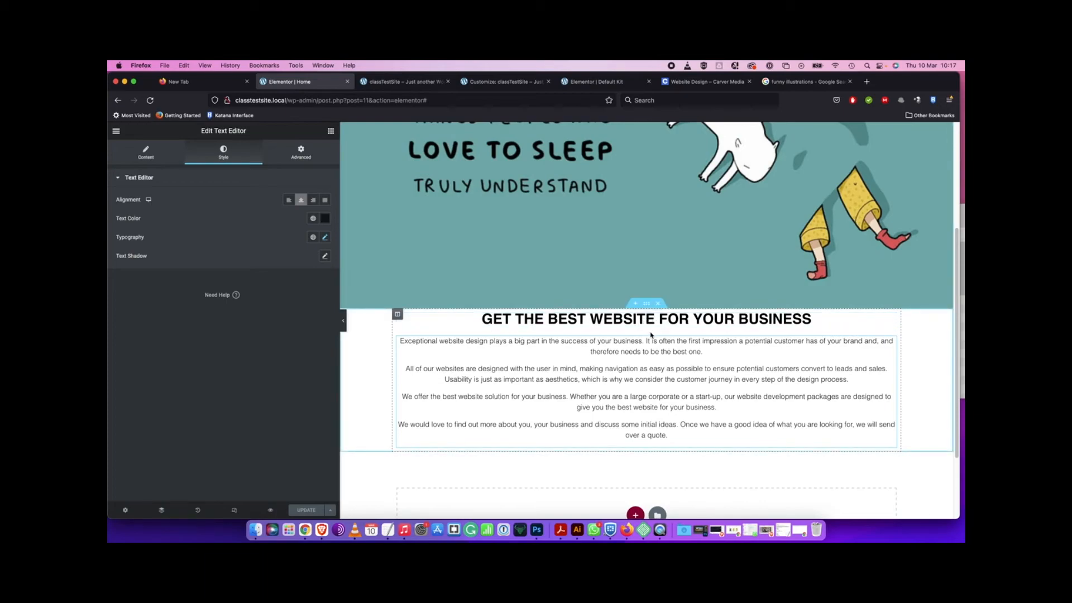
pyautogui.click(646, 305)
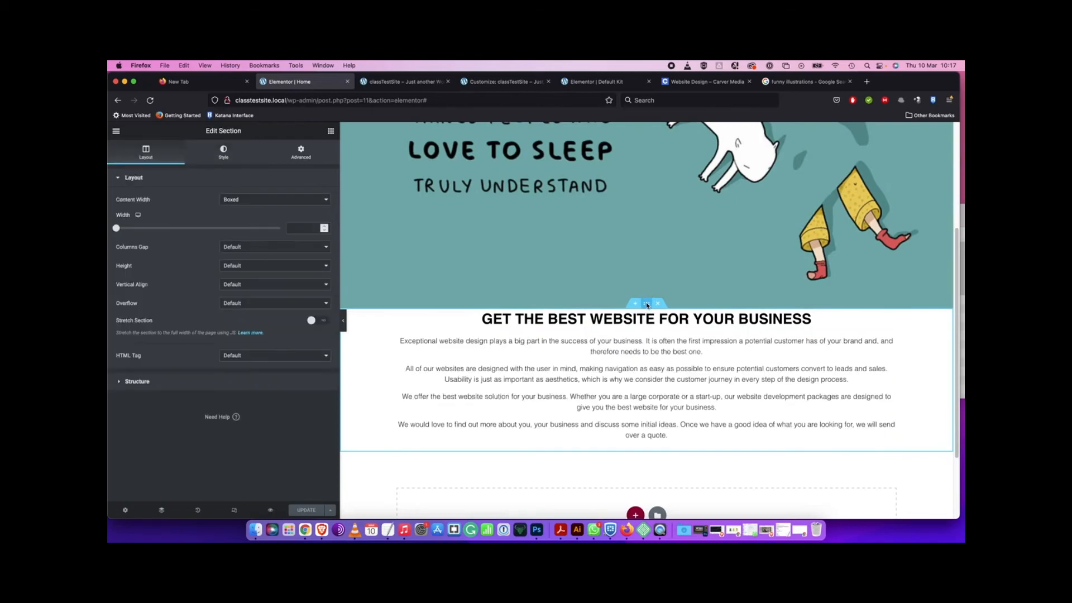
pyautogui.click(304, 156)
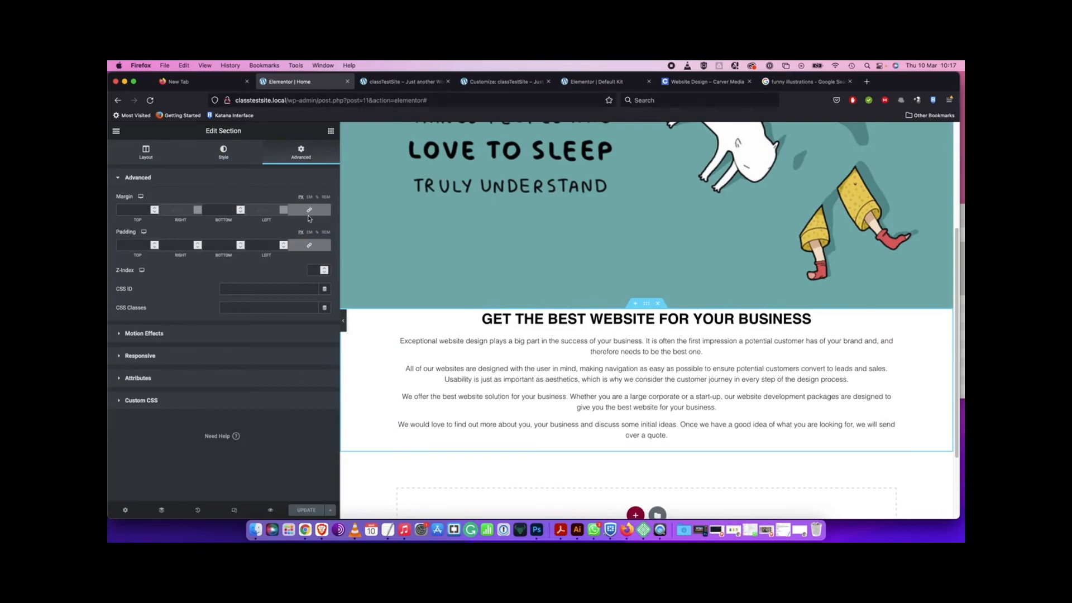
pyautogui.click(309, 209)
pyautogui.doubleClick(134, 210)
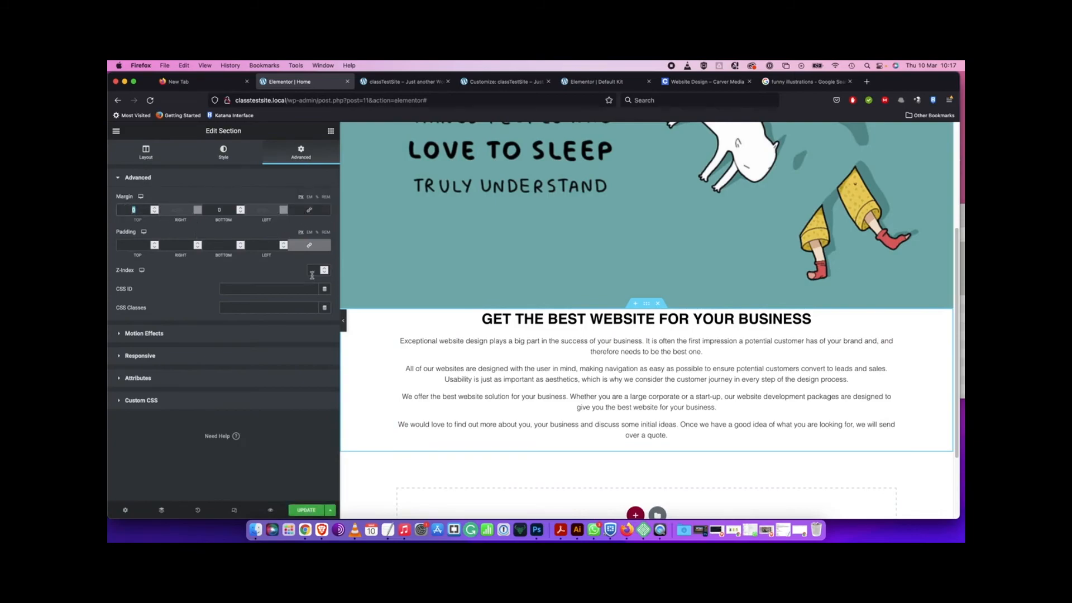
pyautogui.write('40')
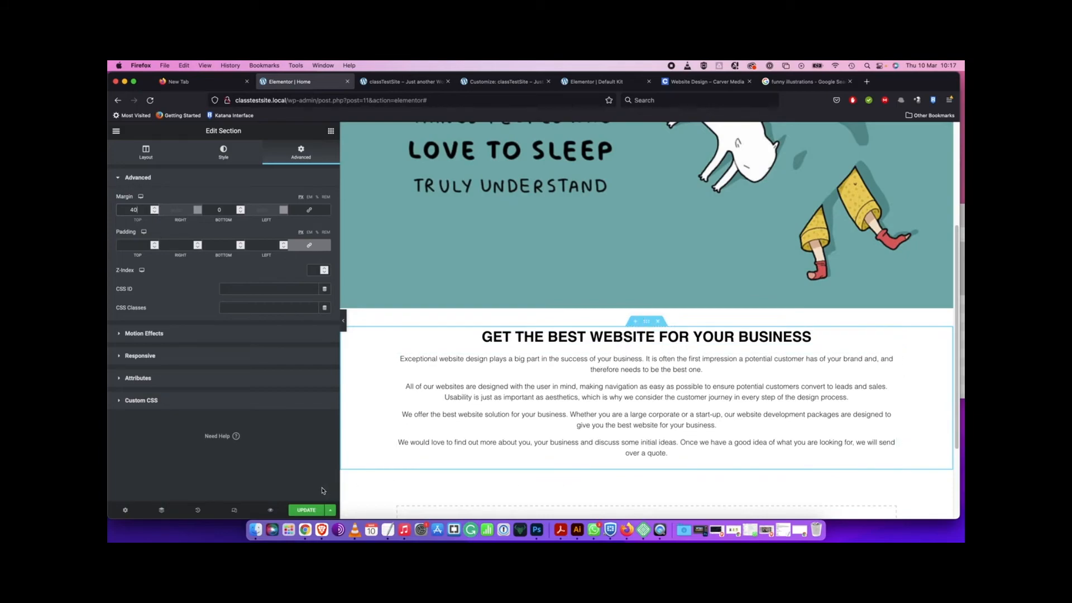
pyautogui.click(306, 511)
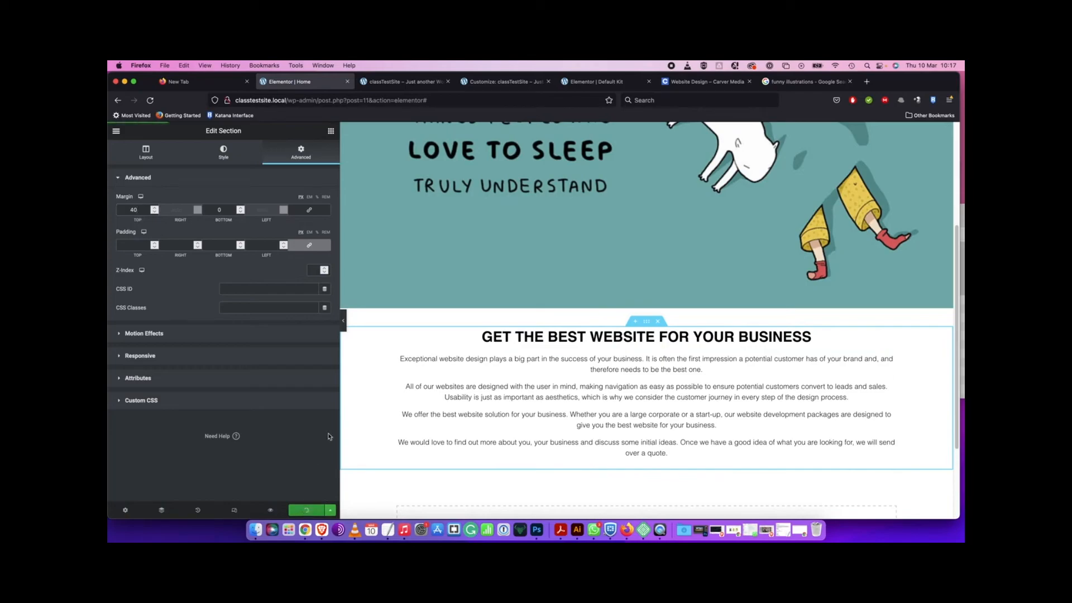
# Check the spacing between the hero image and the heading in the page preview, and return to the editor
pyautogui.click(416, 83)
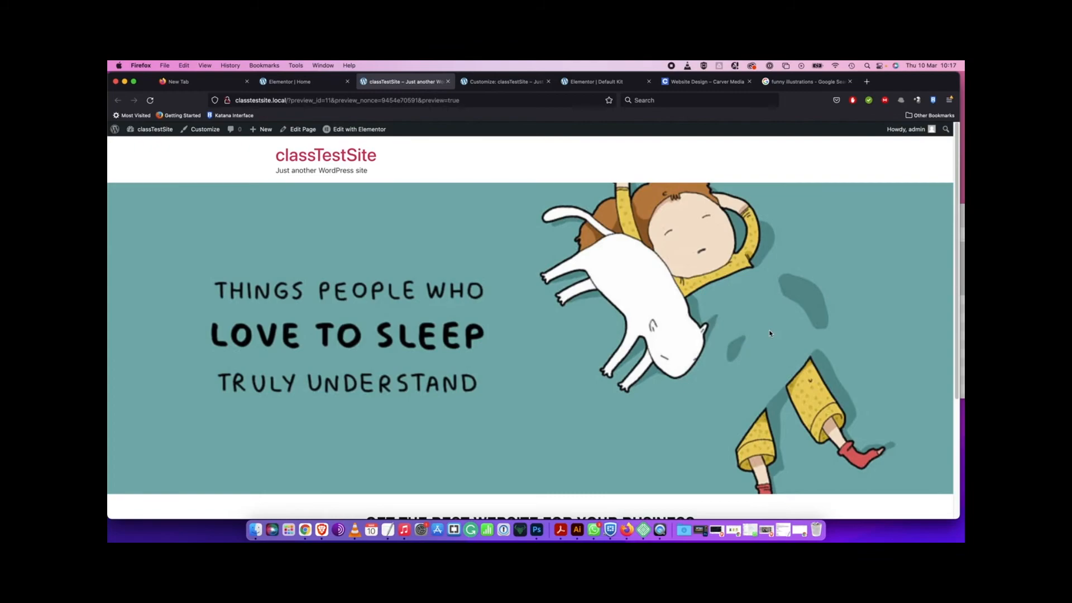
pyautogui.scroll(-3, 770, 334)
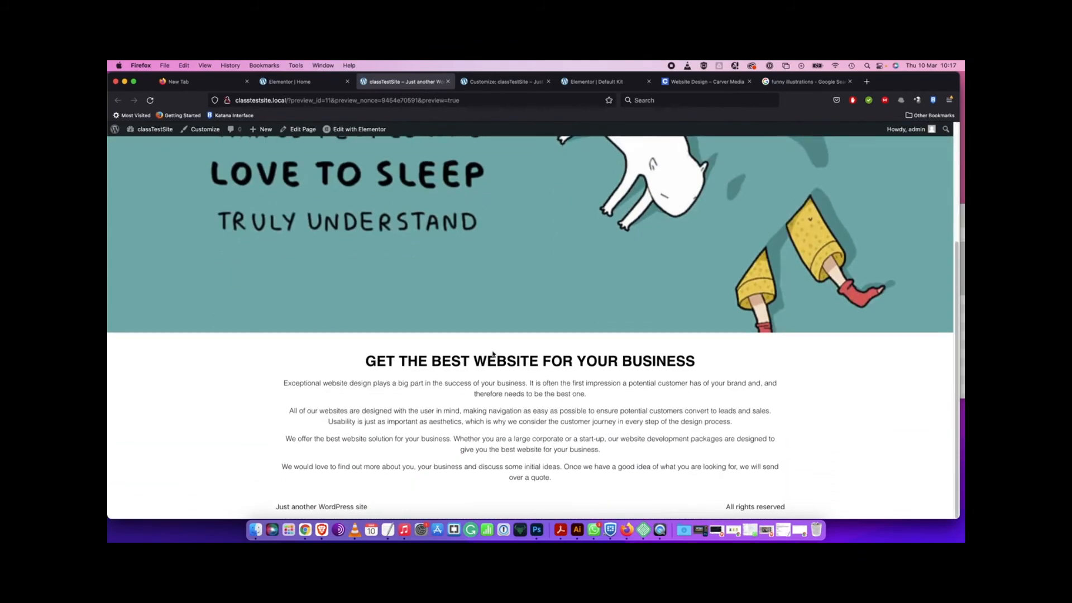
pyautogui.scroll(3, 694, 361)
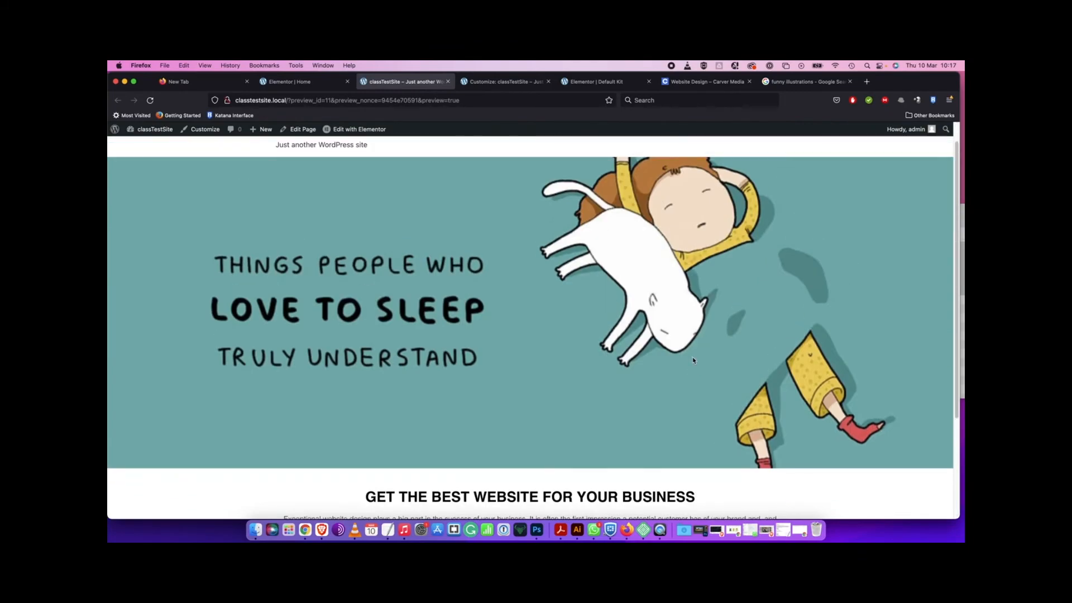
pyautogui.scroll(-3, 693, 361)
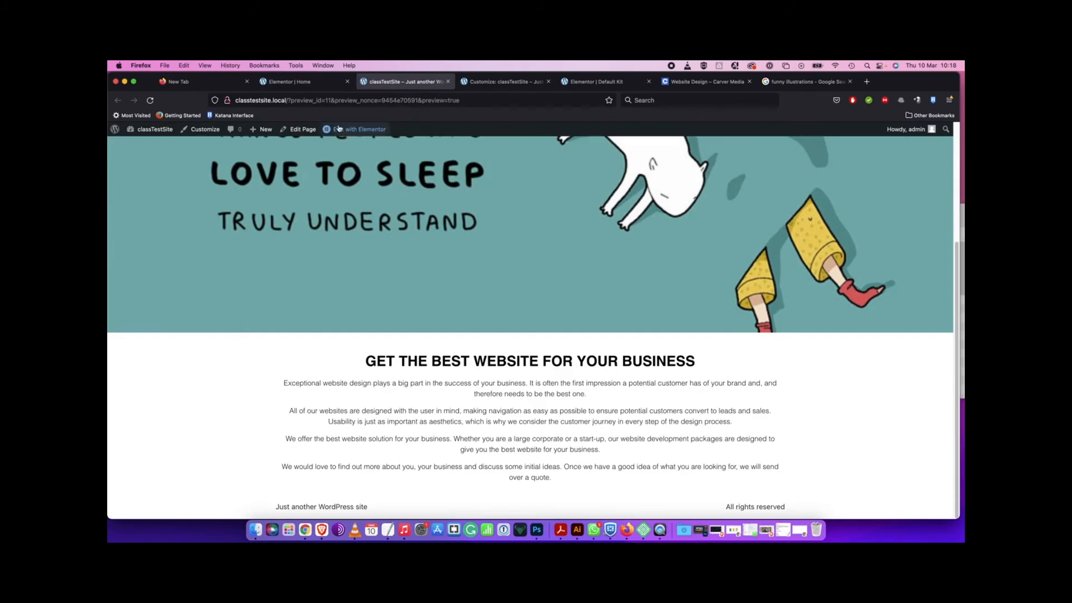
pyautogui.click(290, 82)
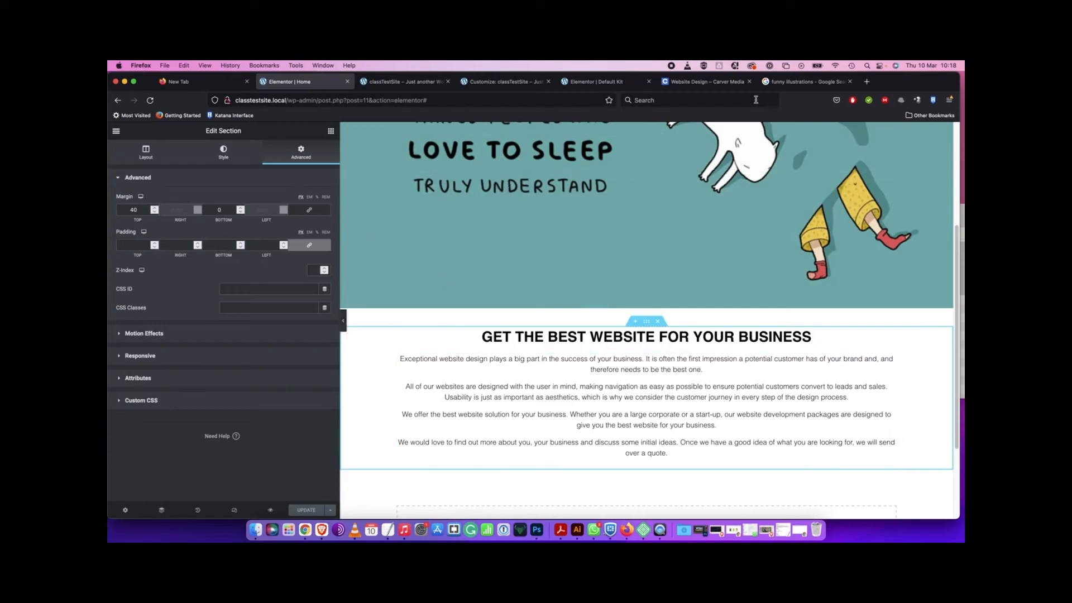
# Look at the Carver Media Website Design reference page, compare it with the site preview, and return to the Home page editor
pyautogui.click(596, 82)
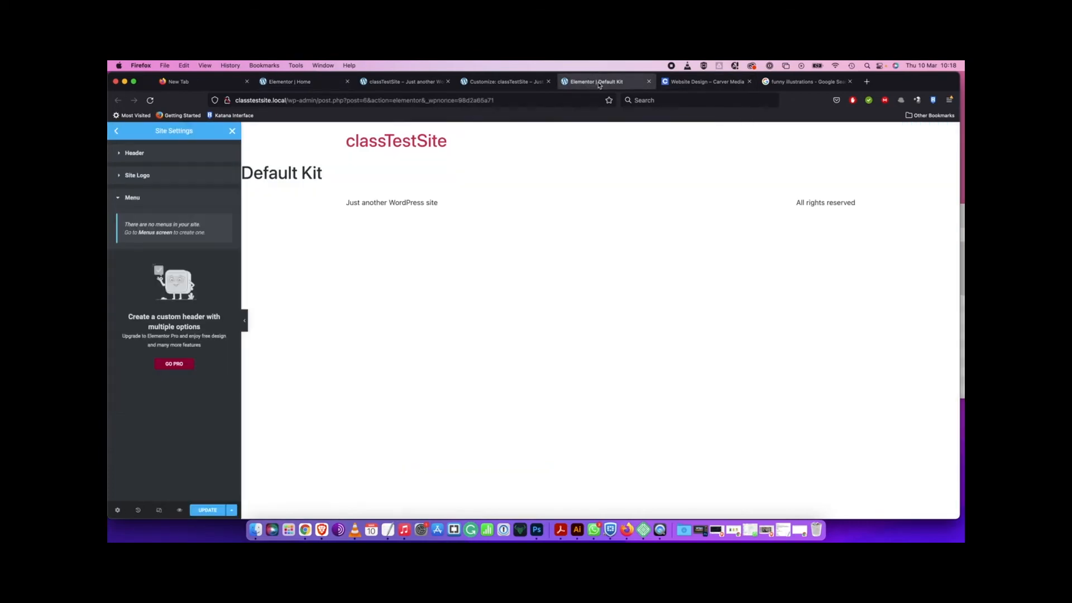
pyautogui.click(687, 82)
pyautogui.scroll(-2, 588, 384)
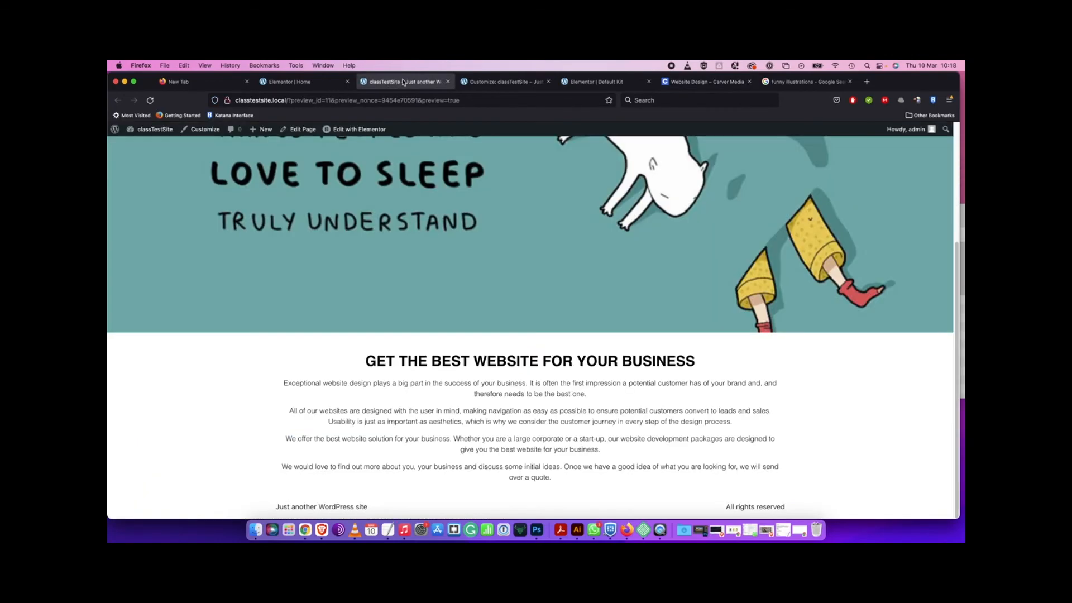
pyautogui.click(395, 82)
pyautogui.click(305, 81)
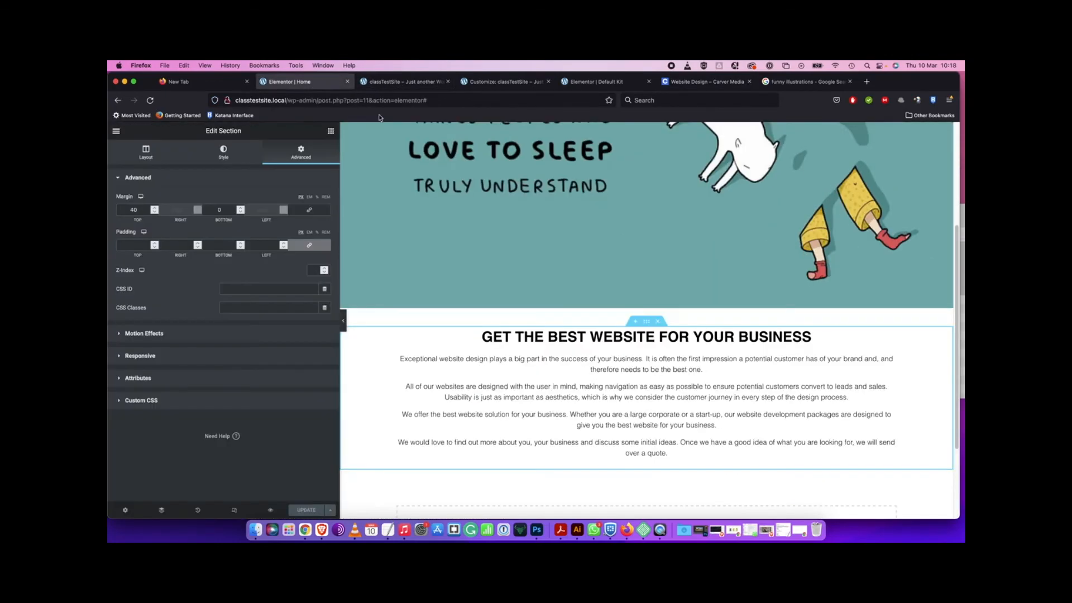
# Narrow the editing panel and add a Button widget below the text block in the same section
pyautogui.scroll(-2, 671, 391)
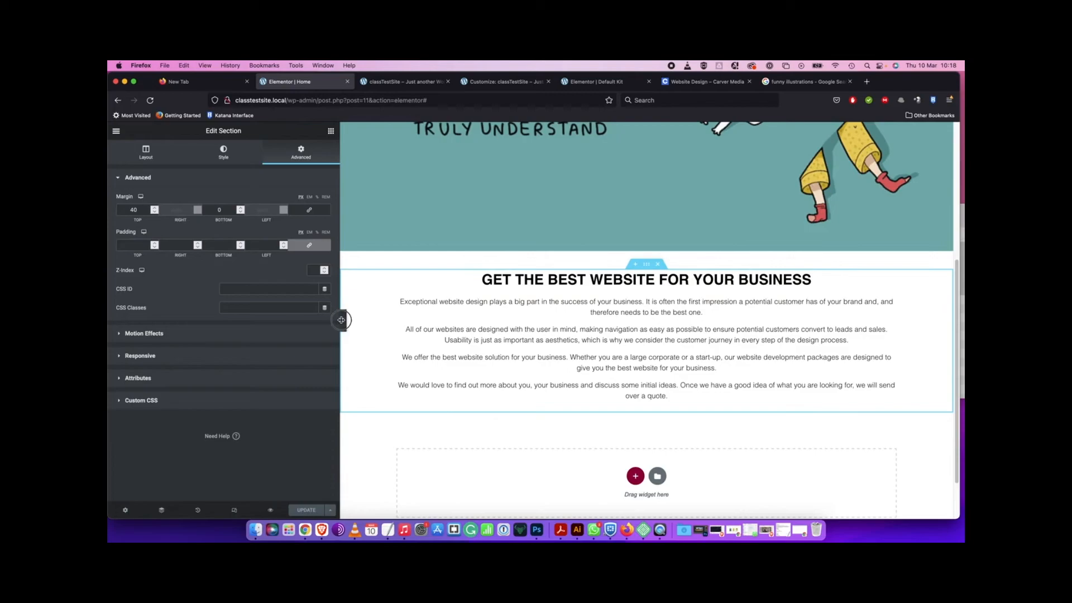
pyautogui.moveTo(341, 323); pyautogui.dragTo(278, 256)
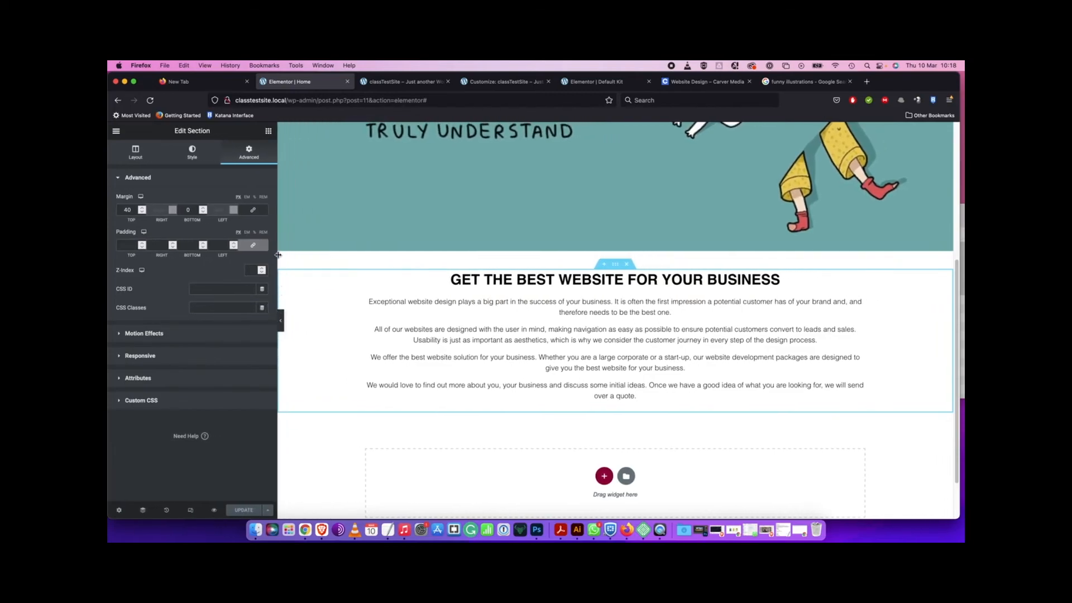
pyautogui.click(268, 132)
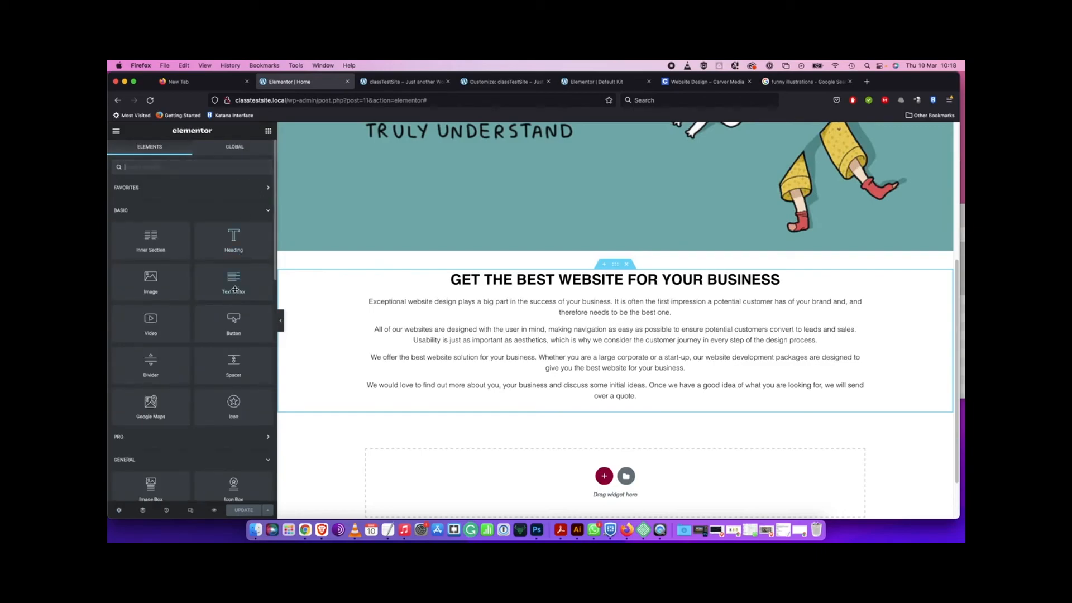
pyautogui.scroll(-1, 237, 291)
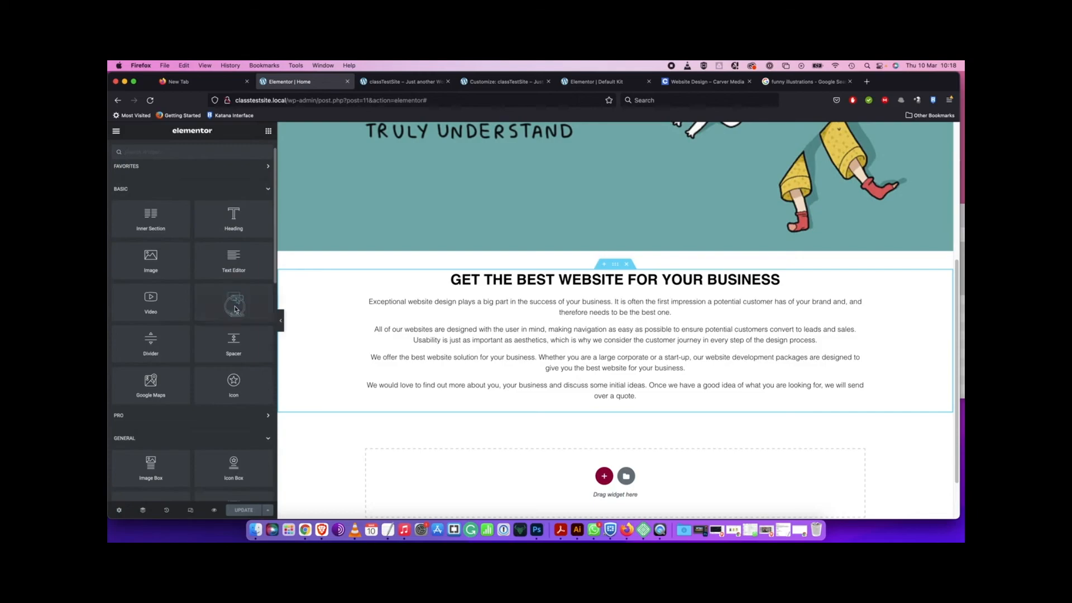
pyautogui.moveTo(232, 304); pyautogui.dragTo(621, 414)
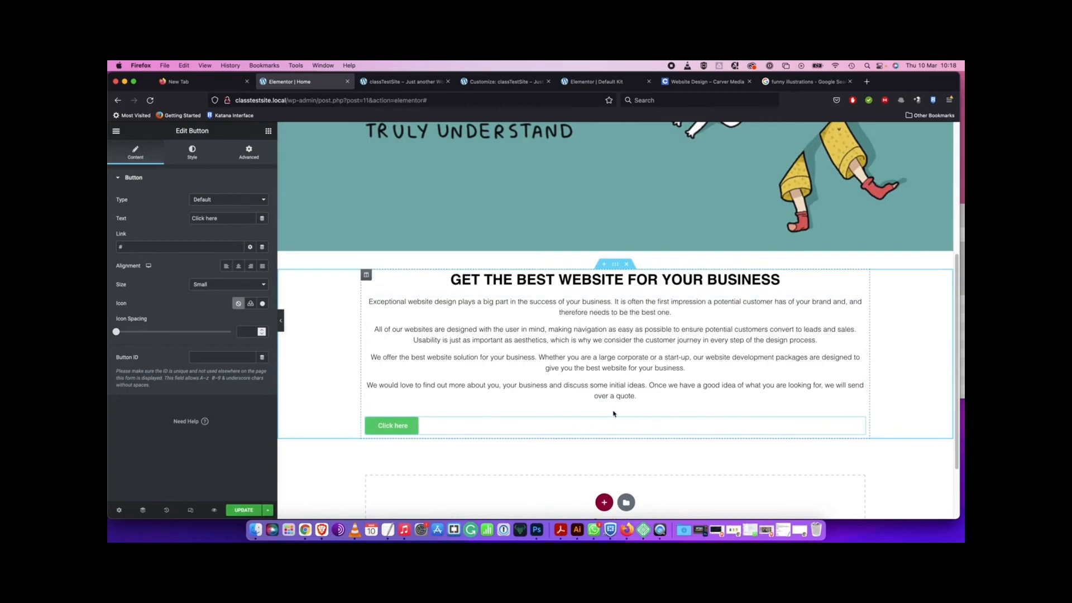
# Center-align the new button and set its text to "Green Button"
pyautogui.click(238, 267)
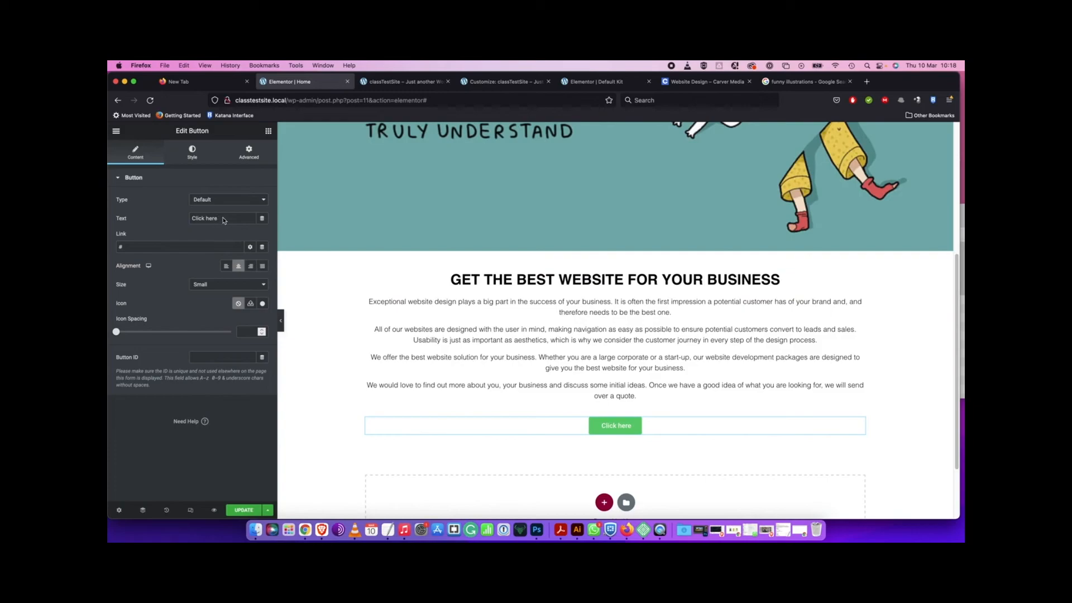
pyautogui.moveTo(221, 219); pyautogui.dragTo(193, 222)
pyautogui.write('Green Button')
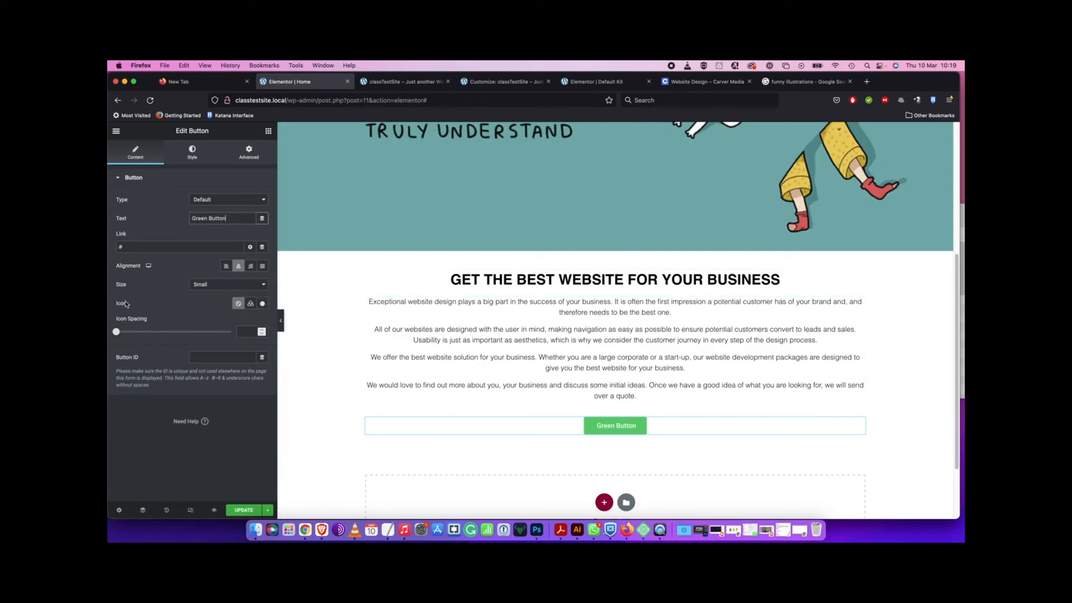
# Add the calendar icon with a minus sign from the icon library to the Green Button
pyautogui.click(263, 304)
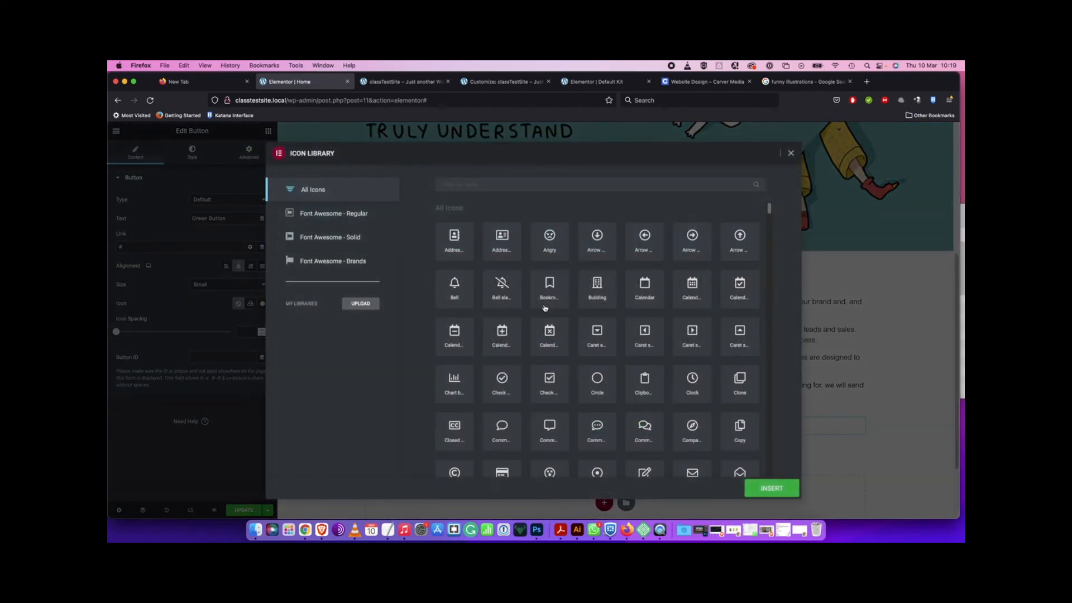
pyautogui.scroll(-1, 545, 307)
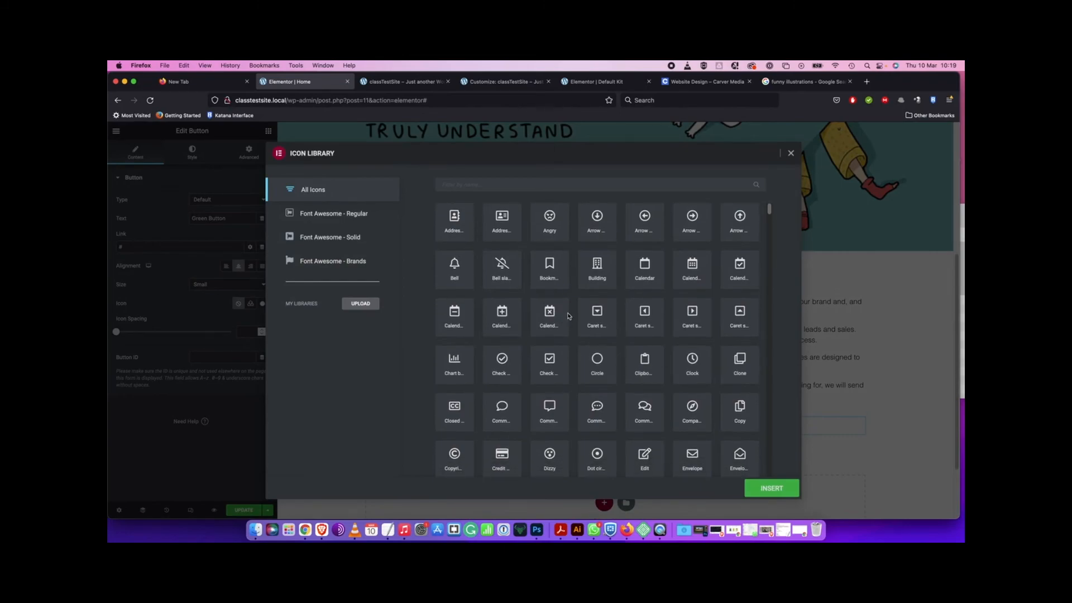
pyautogui.scroll(-1, 566, 318)
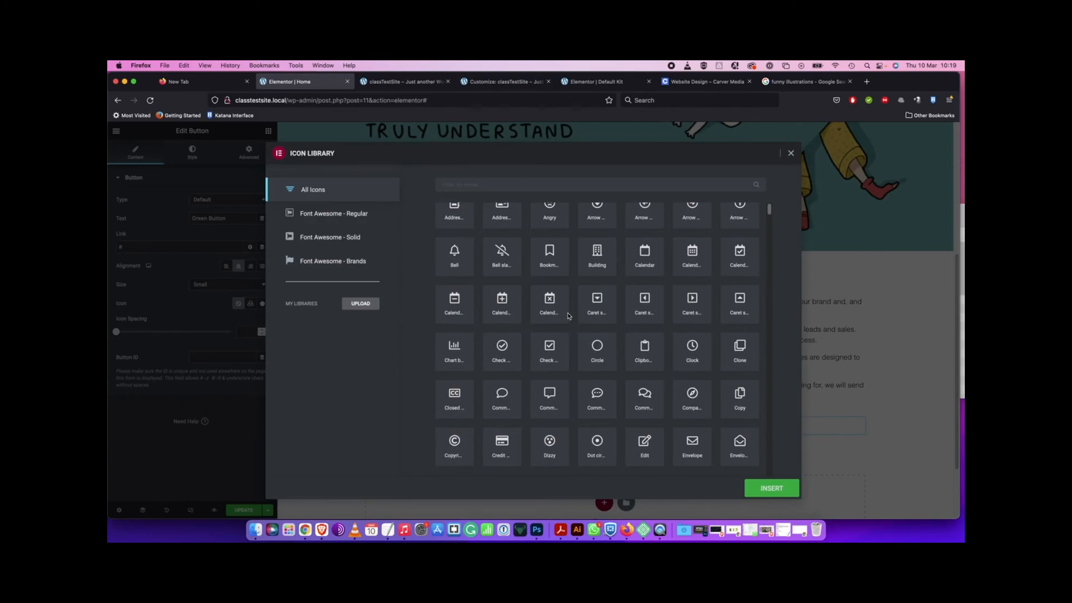
pyautogui.scroll(-1, 568, 316)
pyautogui.click(456, 298)
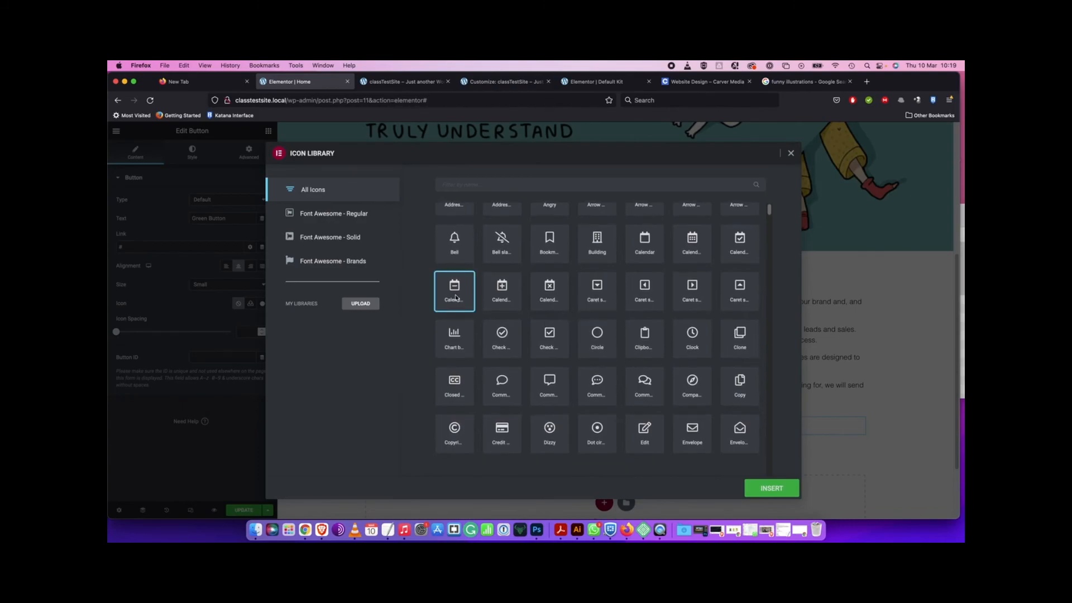
pyautogui.click(772, 488)
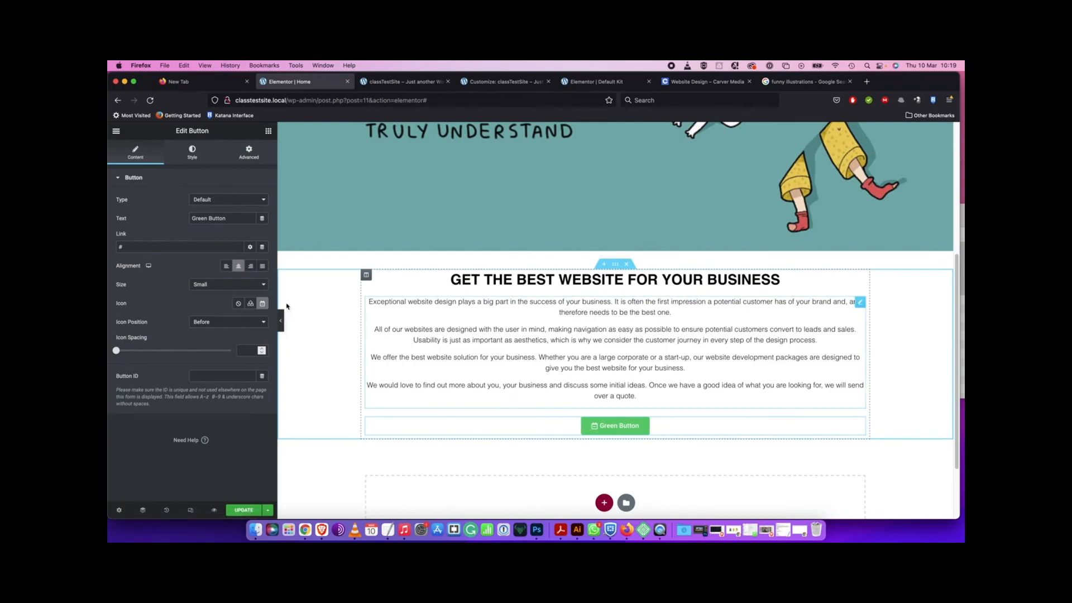
# Try placing the icon after the button text, and return its position to Before
pyautogui.click(231, 323)
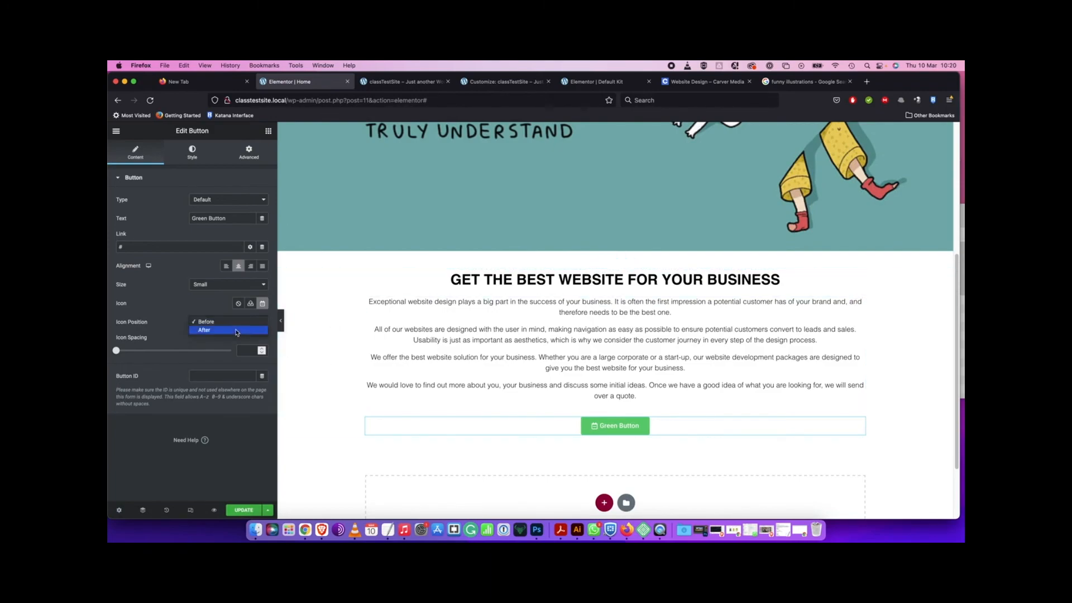
pyautogui.click(236, 332)
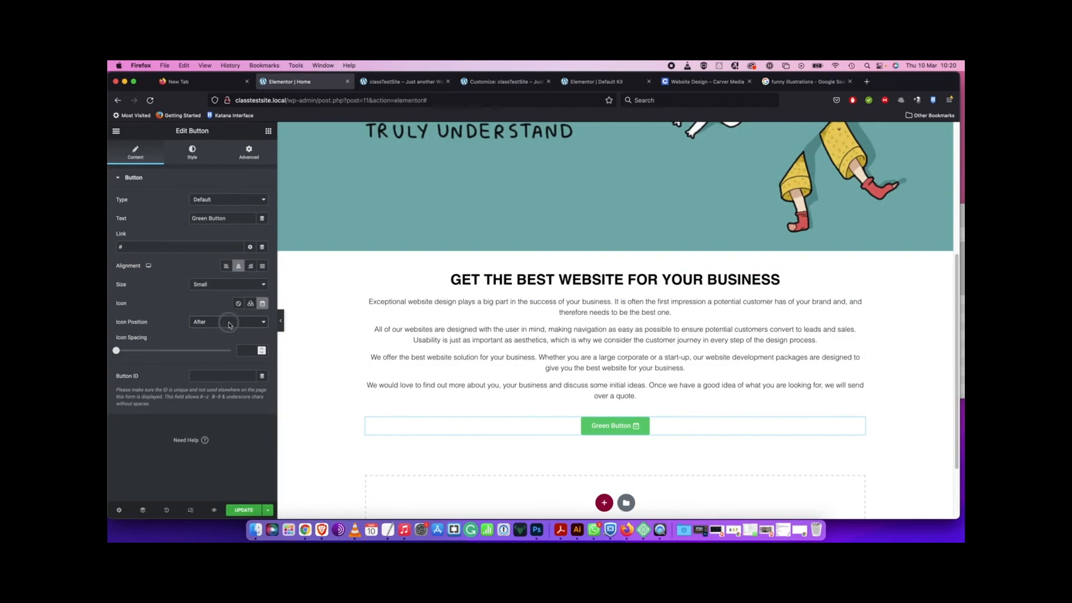
pyautogui.click(229, 324)
pyautogui.click(215, 314)
# Set the button's icon spacing to 8 and, after trying Large, its size to Medium
pyautogui.moveTo(115, 350)
pyautogui.mouseDown()
pyautogui.moveTo(173, 347)
pyautogui.moveTo(120, 349)
pyautogui.moveTo(170, 348)
pyautogui.moveTo(136, 347)
pyautogui.mouseUp()
pyautogui.click(224, 285)
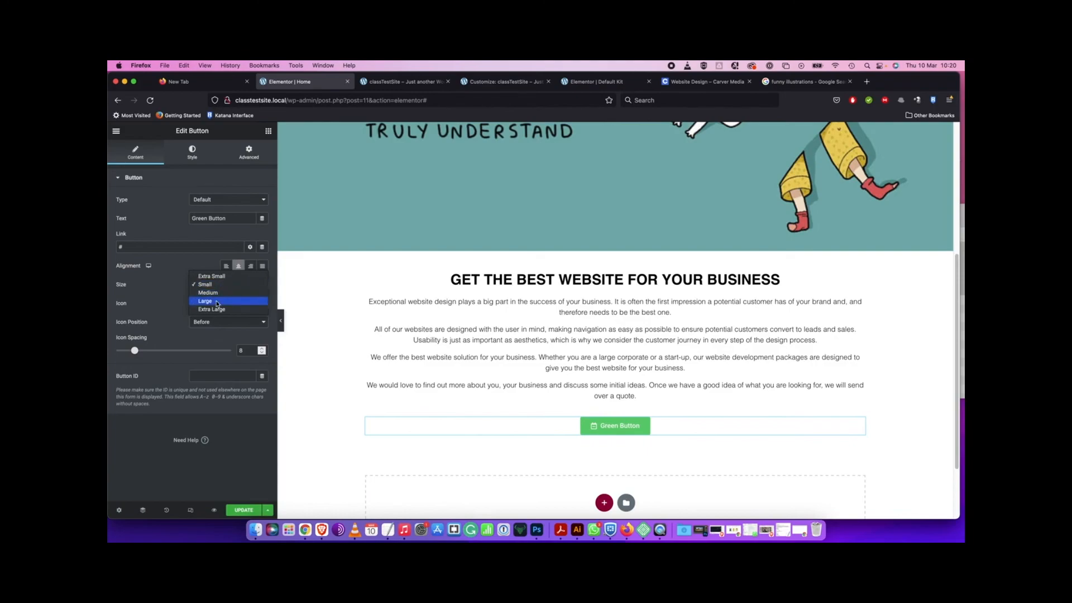
pyautogui.click(217, 302)
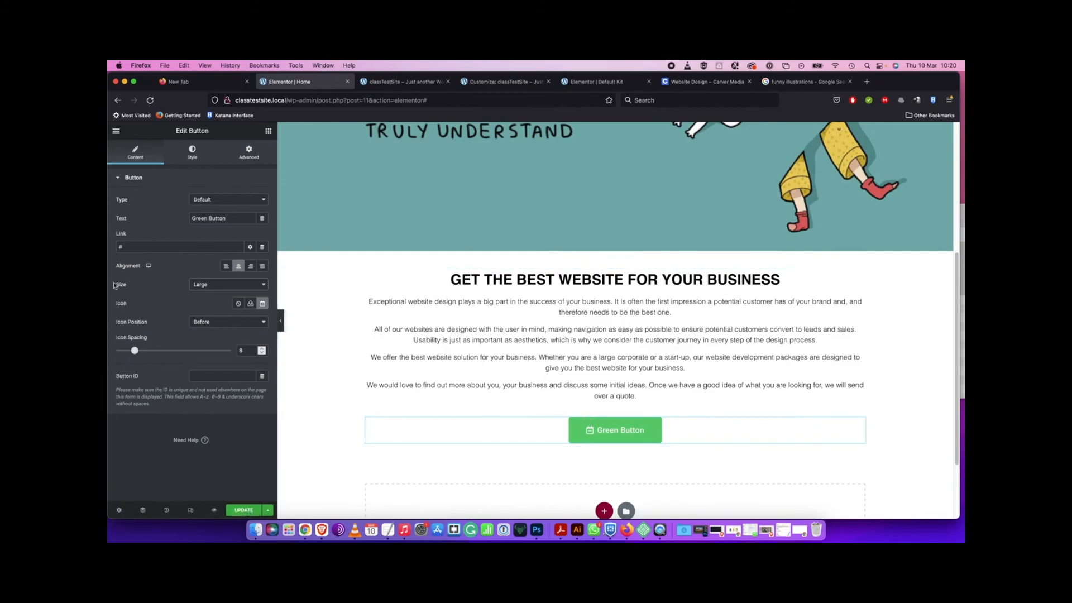
pyautogui.click(224, 286)
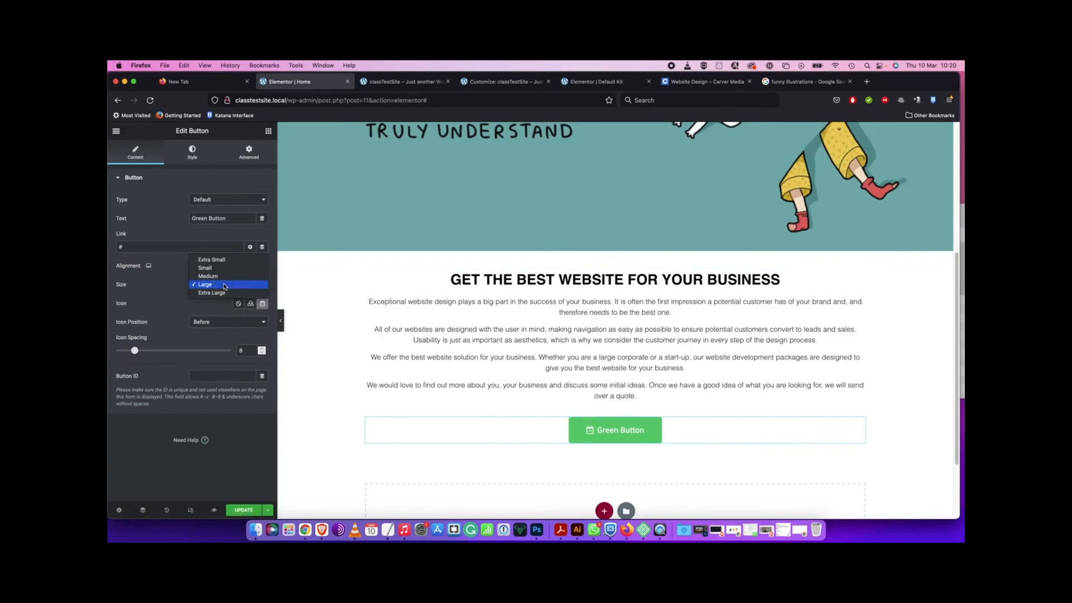
pyautogui.click(215, 275)
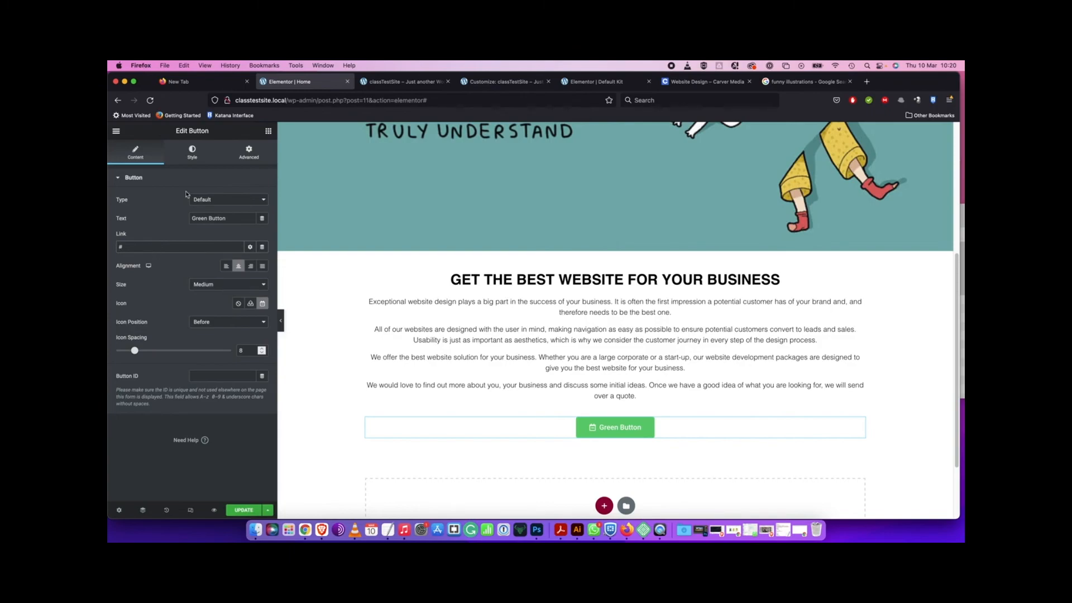
# Change the button's normal background color to a dark blue
pyautogui.click(192, 156)
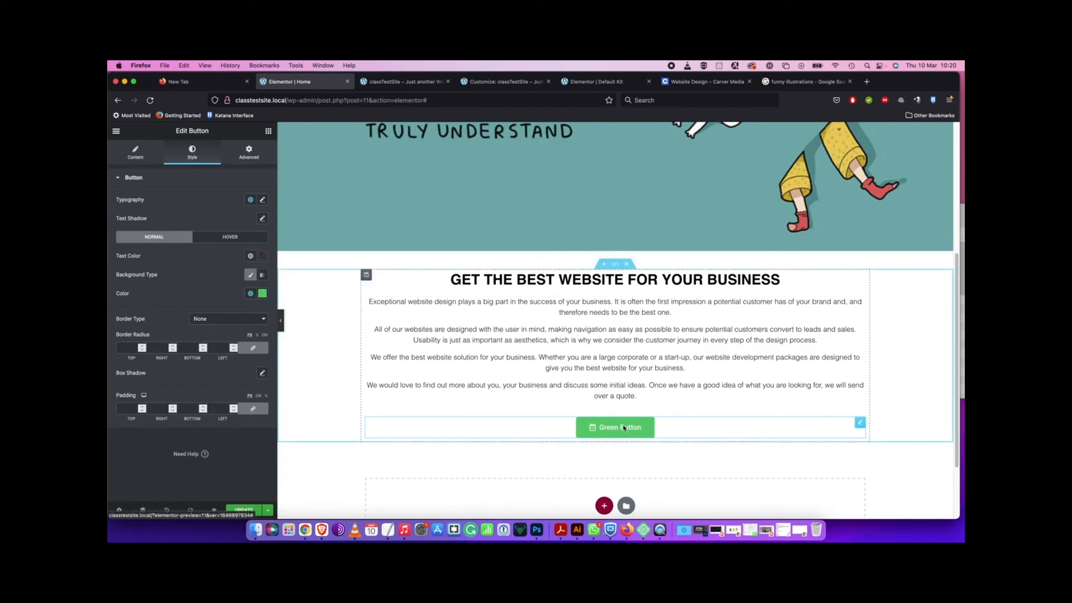
pyautogui.click(266, 298)
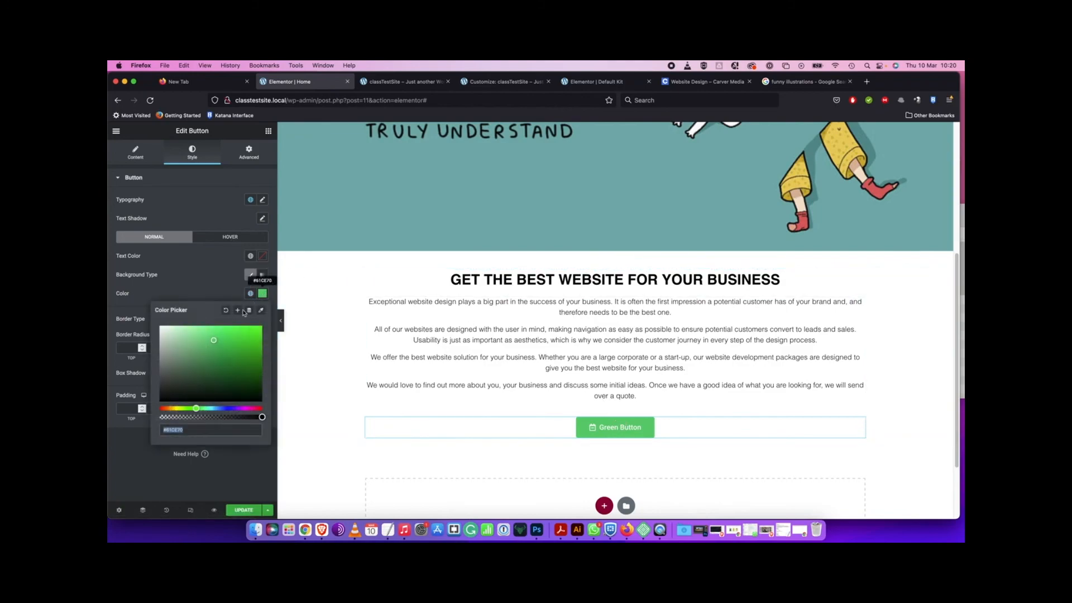
pyautogui.click(228, 408)
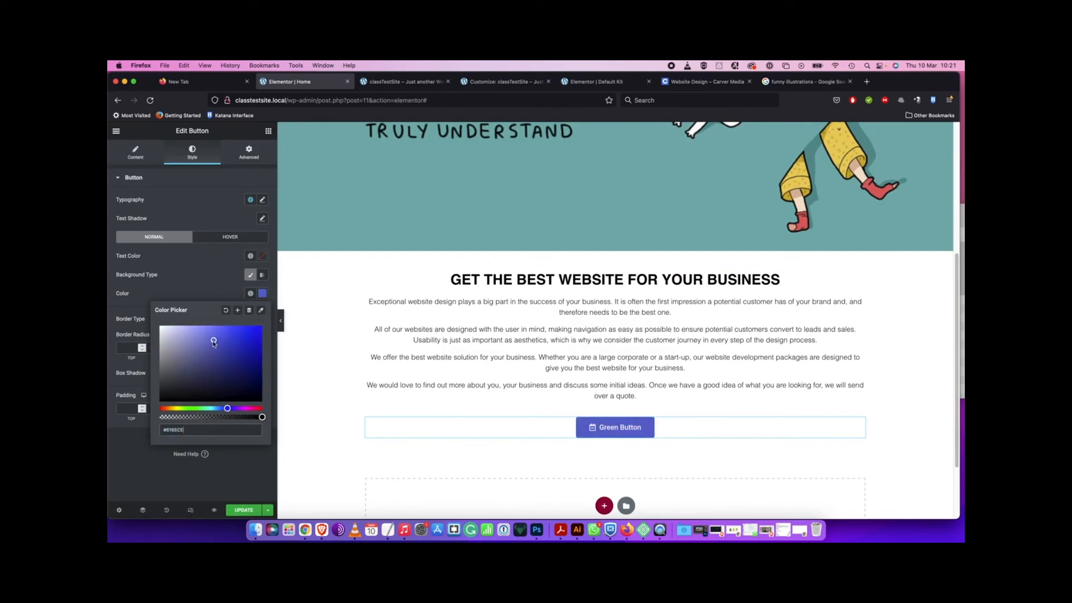
pyautogui.moveTo(214, 341); pyautogui.dragTo(252, 351)
pyautogui.click(134, 472)
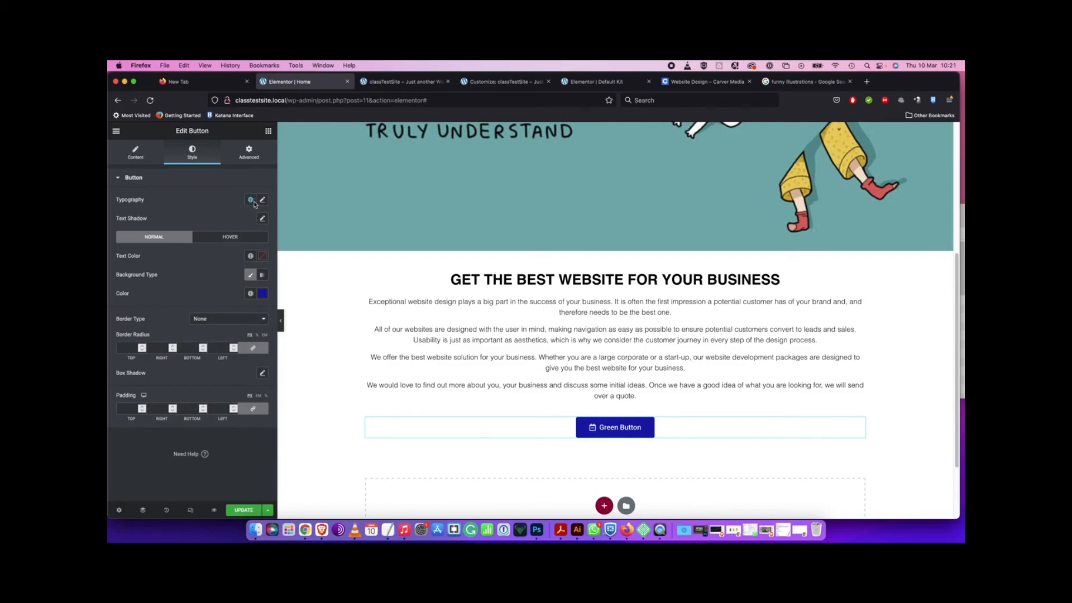
# Set the button's hover background color to a medium green
pyautogui.click(236, 243)
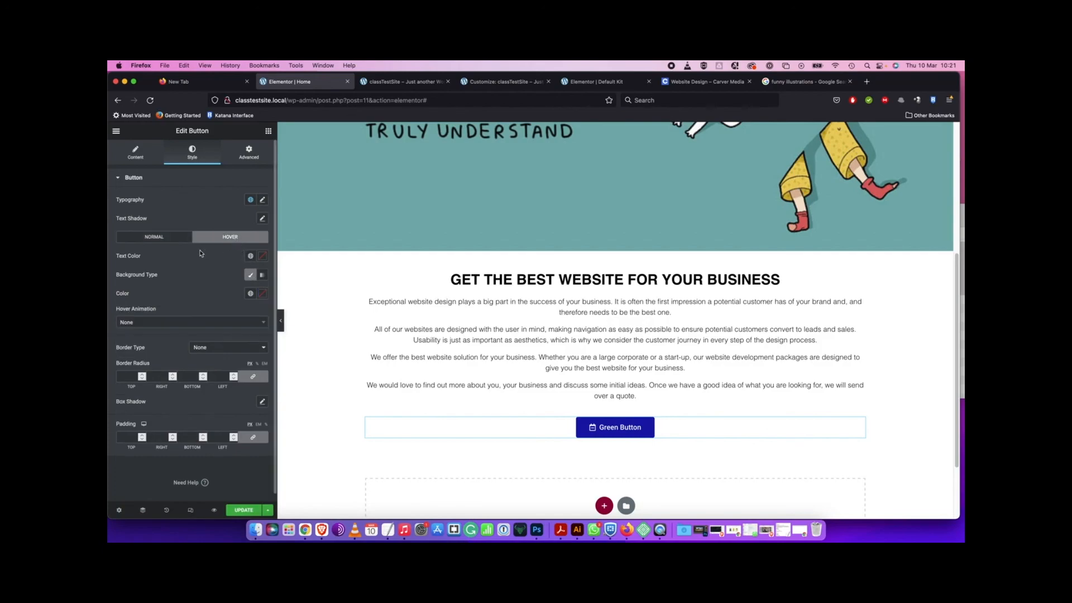
pyautogui.click(263, 293)
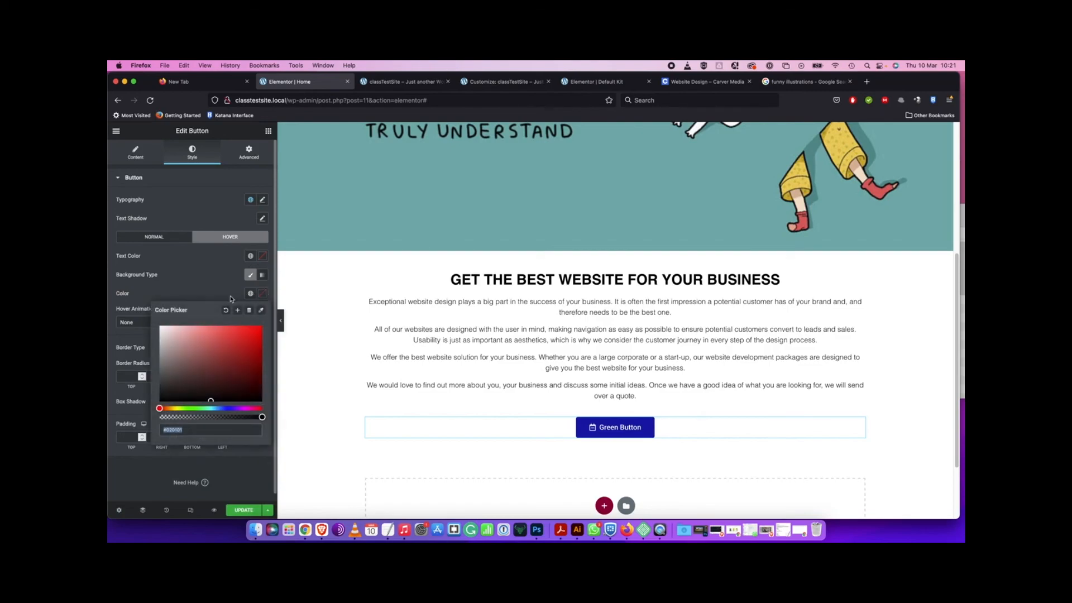
pyautogui.click(192, 409)
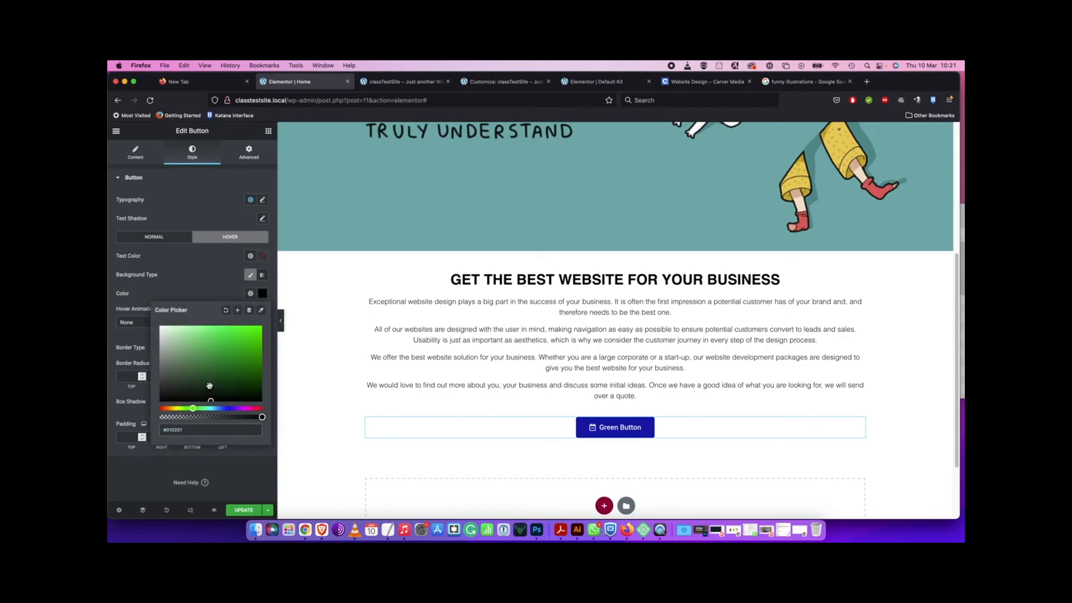
pyautogui.moveTo(223, 380)
pyautogui.mouseDown()
pyautogui.moveTo(232, 353)
pyautogui.moveTo(221, 344)
pyautogui.mouseUp()
pyautogui.click(162, 276)
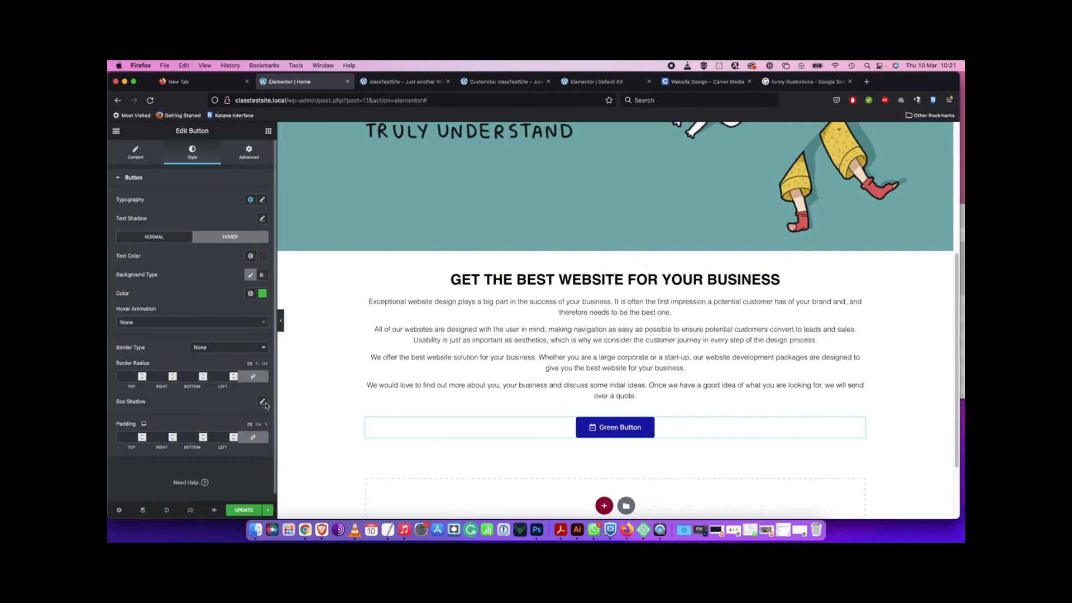
# Compare the button's normal and hover style settings and test the hover color on the page, finishing on the hover settings
pyautogui.click(156, 238)
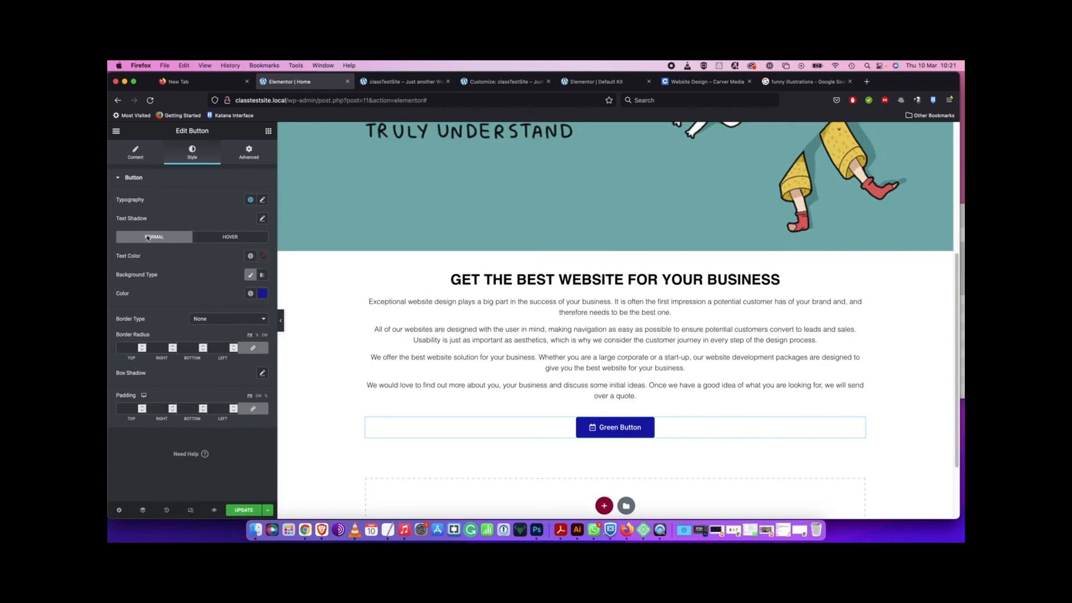
pyautogui.click(231, 237)
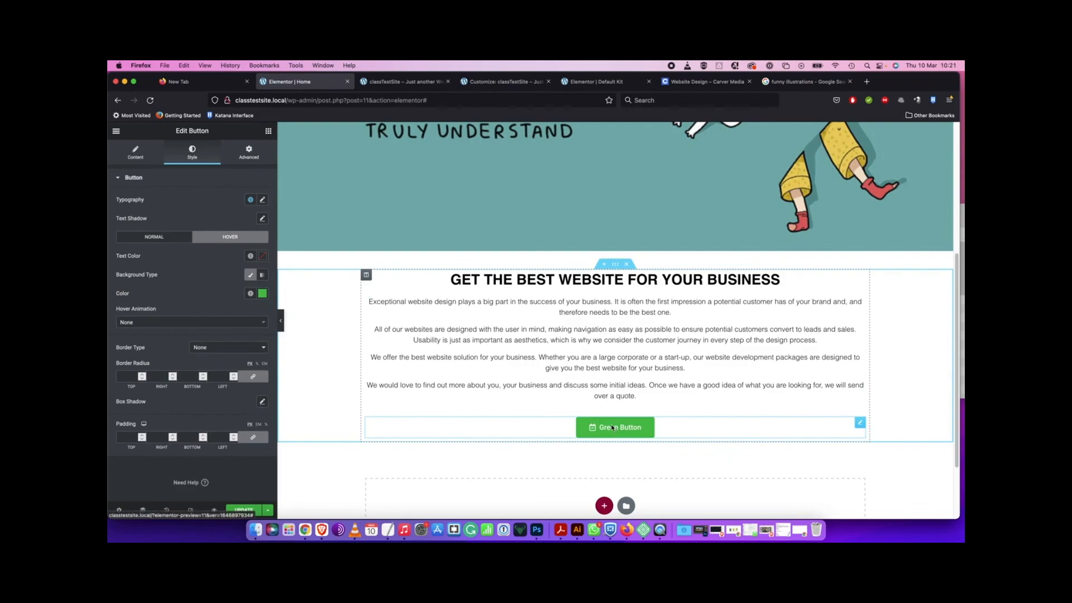
pyautogui.click(168, 240)
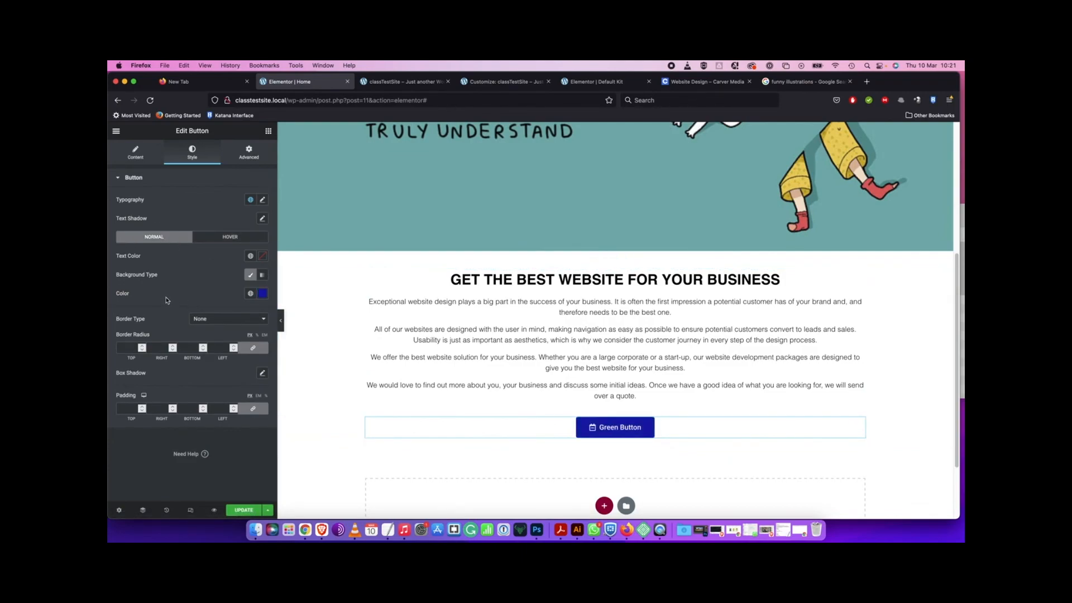
pyautogui.click(234, 245)
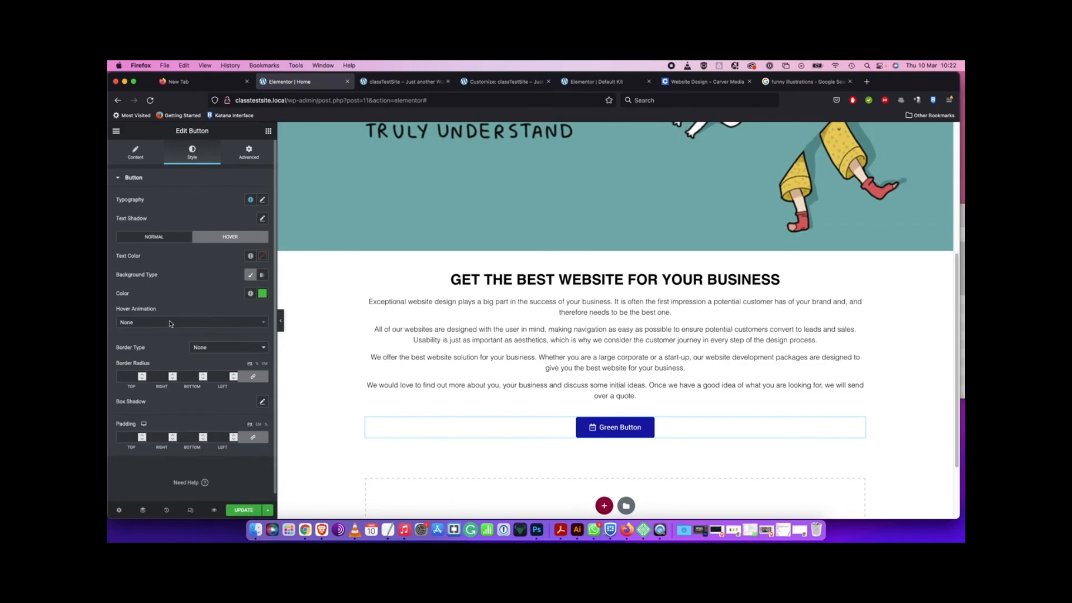
# Try the Shrink and Wobble Skew hover animations on the button and preview them on the page
pyautogui.click(170, 323)
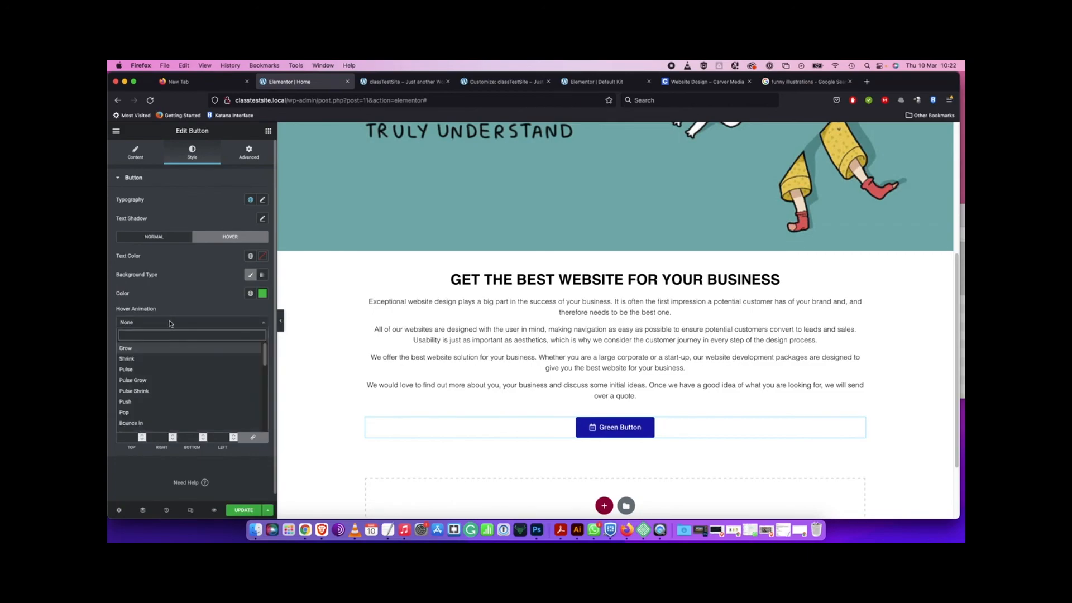
pyautogui.click(159, 359)
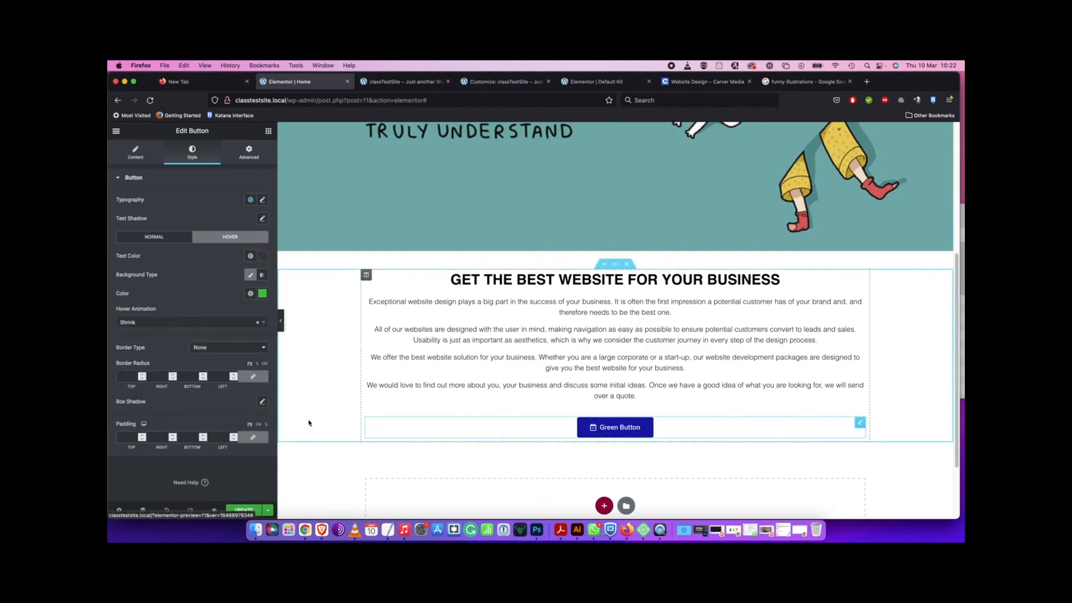
pyautogui.click(184, 324)
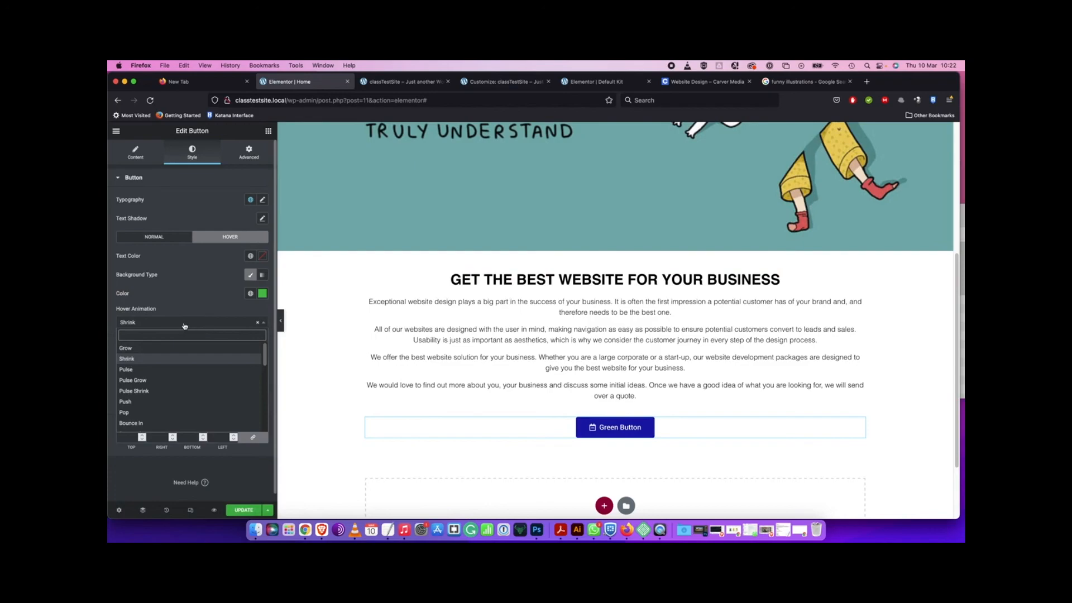
pyautogui.scroll(-10, 177, 358)
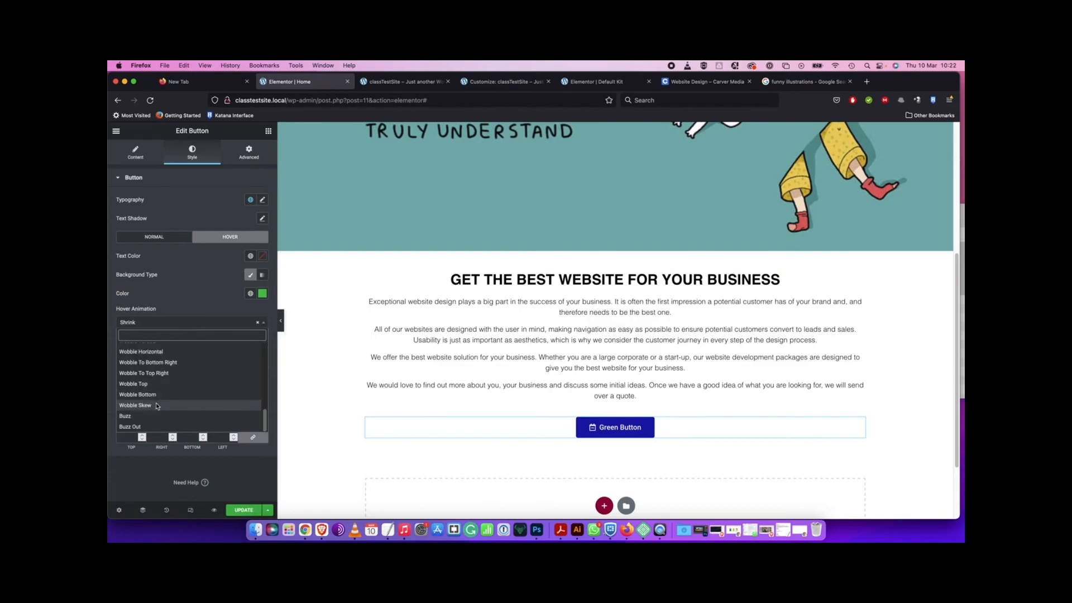
pyautogui.click(162, 405)
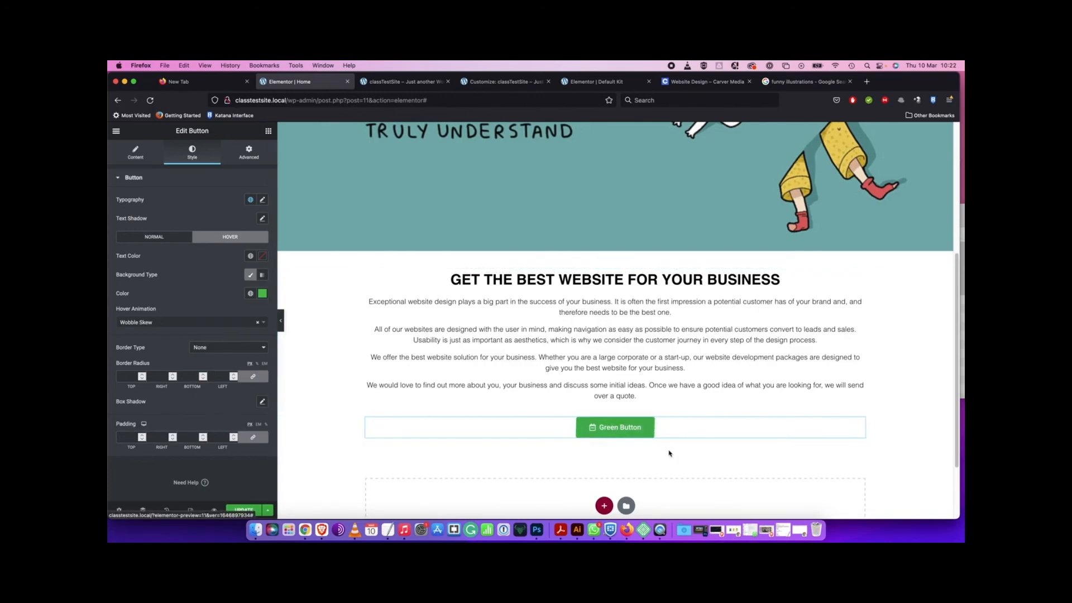
# Try the Hang and Float hover animations on the button and preview them on the page
pyautogui.click(218, 322)
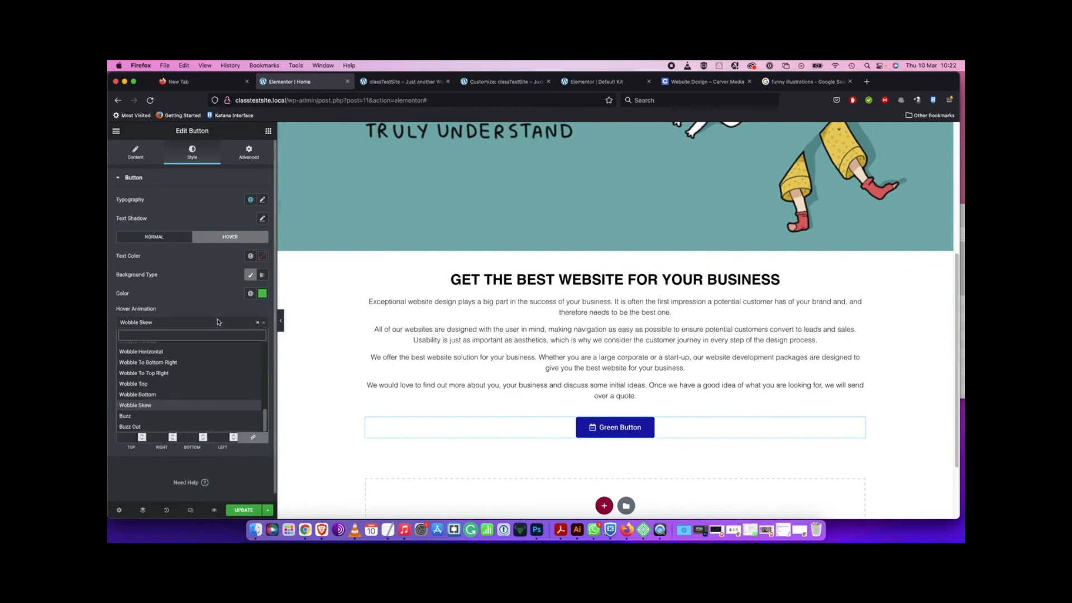
pyautogui.scroll(3, 173, 369)
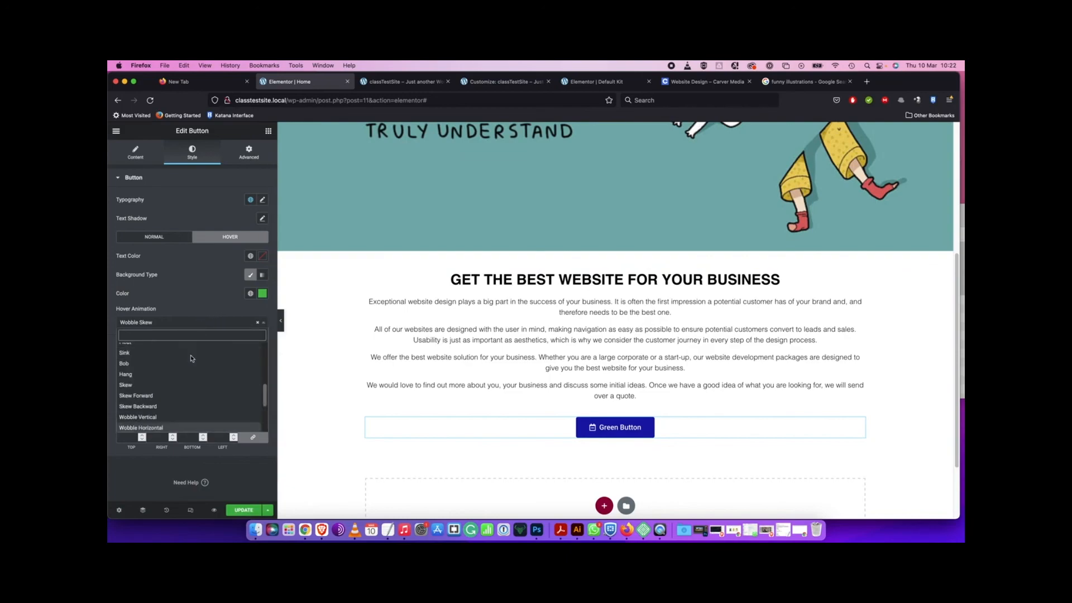
pyautogui.click(163, 377)
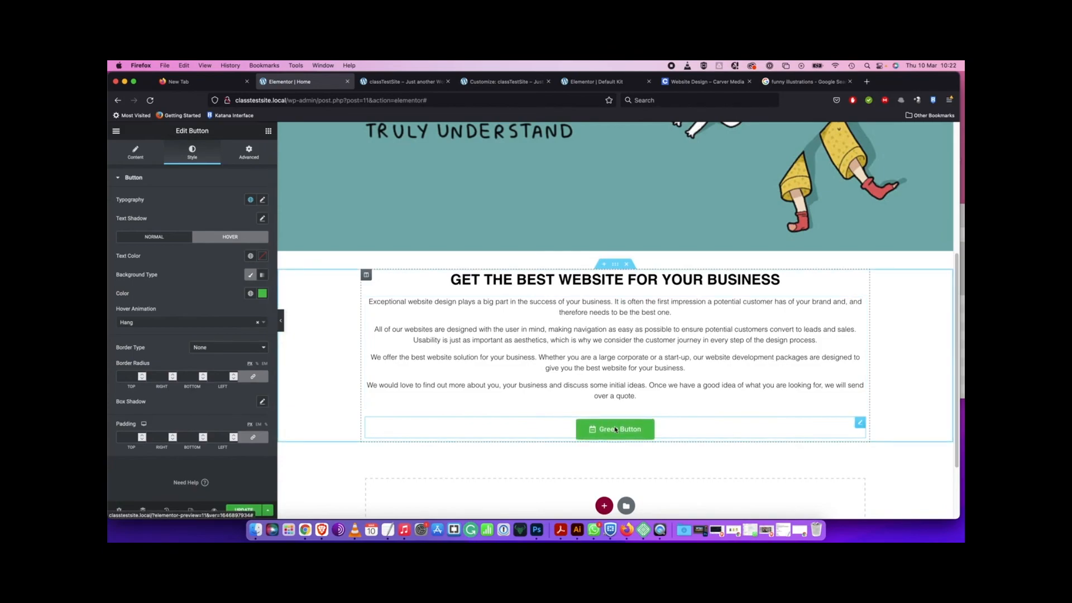
pyautogui.click(250, 326)
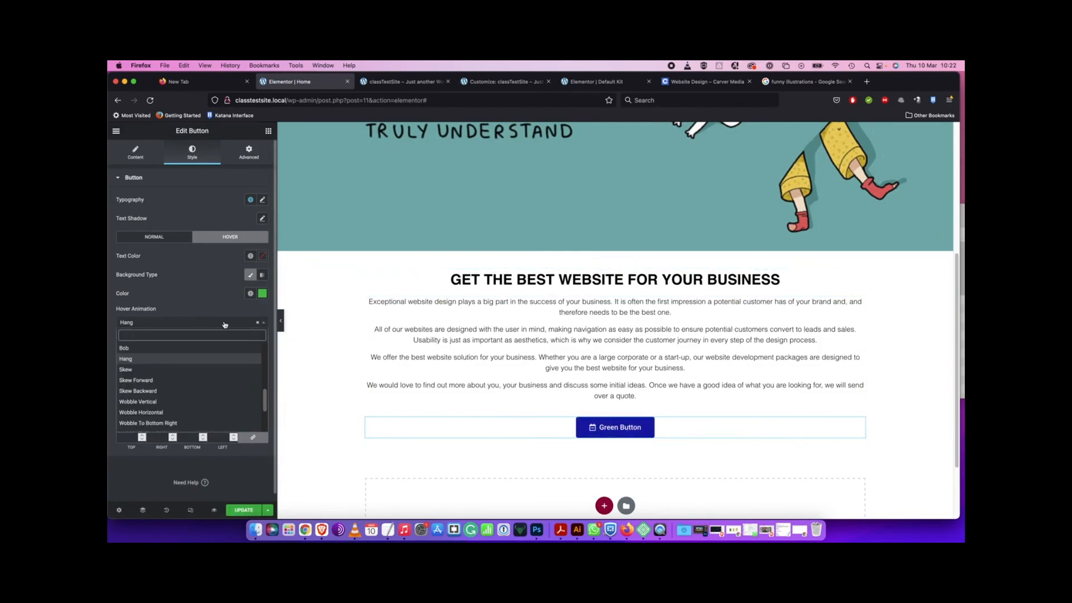
pyautogui.click(180, 366)
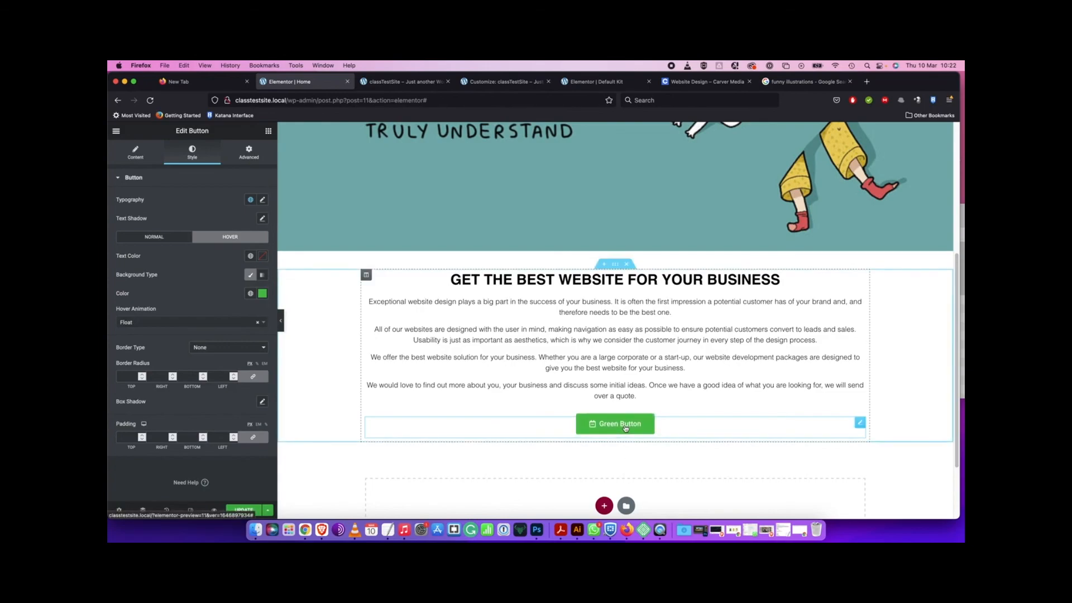
# Set the button's hover animation to Grow Rotate and preview it on the page
pyautogui.click(194, 324)
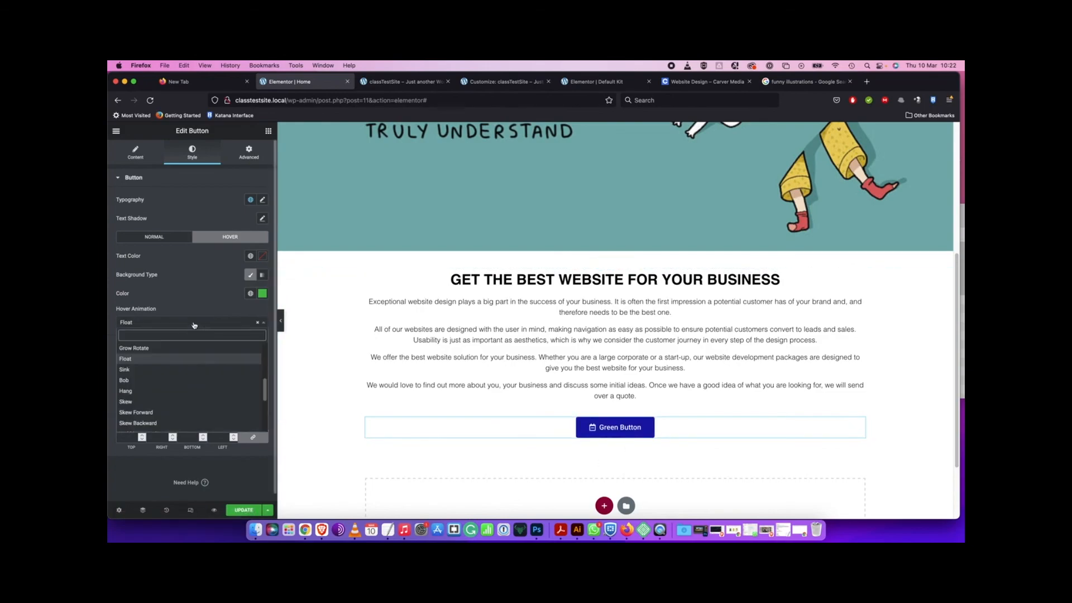
pyautogui.click(164, 350)
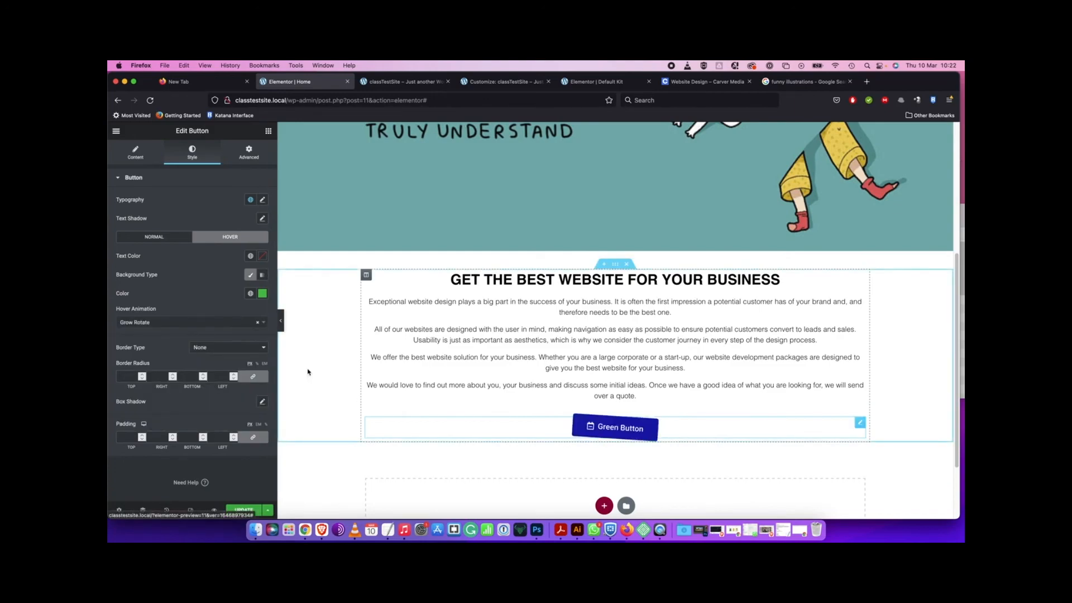
# Try the Hang hover animation on the button, and set its hover animation to Skew Backward
pyautogui.click(190, 322)
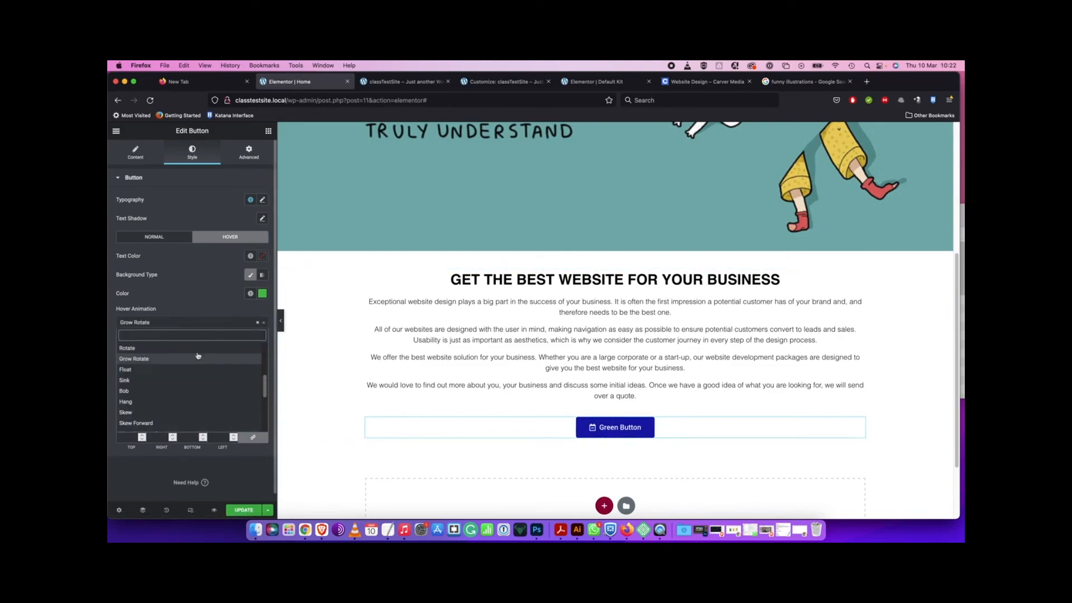
pyautogui.click(162, 400)
pyautogui.click(168, 324)
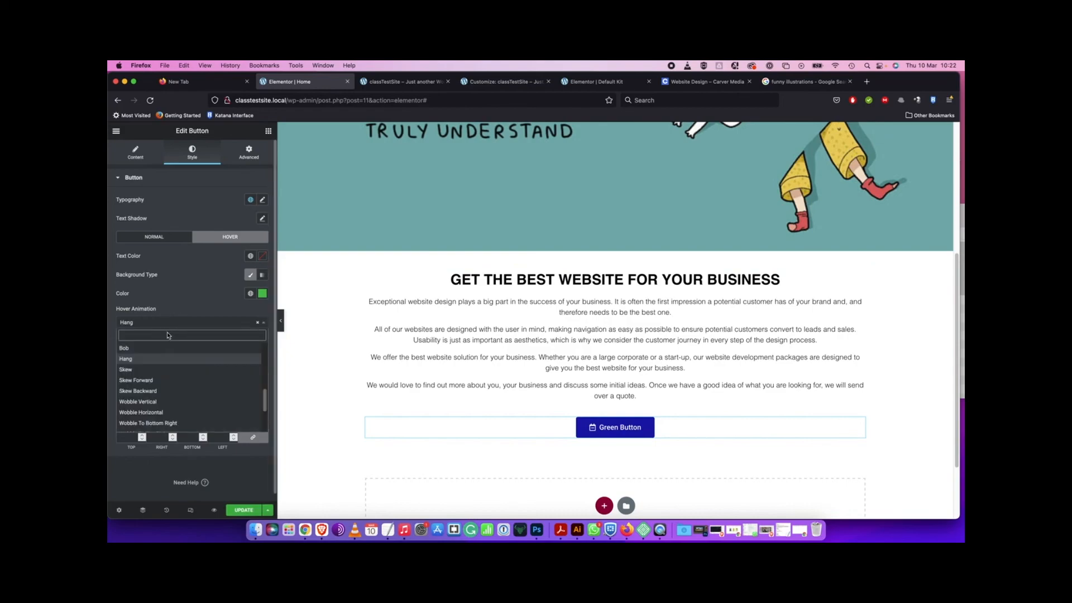
pyautogui.click(156, 392)
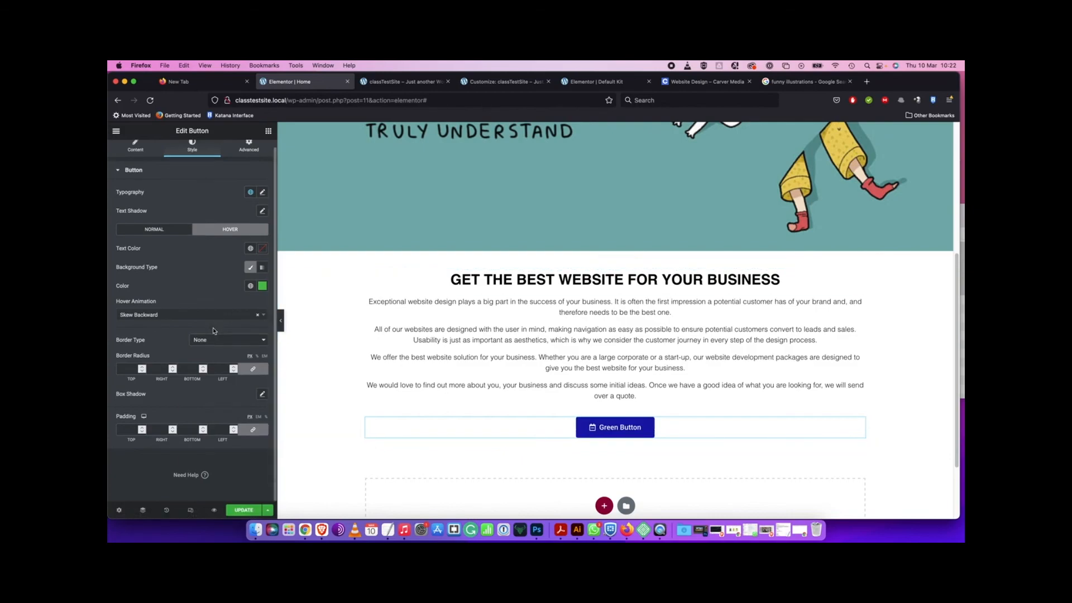
# Review the button's advanced and content settings, including the icon position and button type options, alongside the text section on the page
pyautogui.click(249, 153)
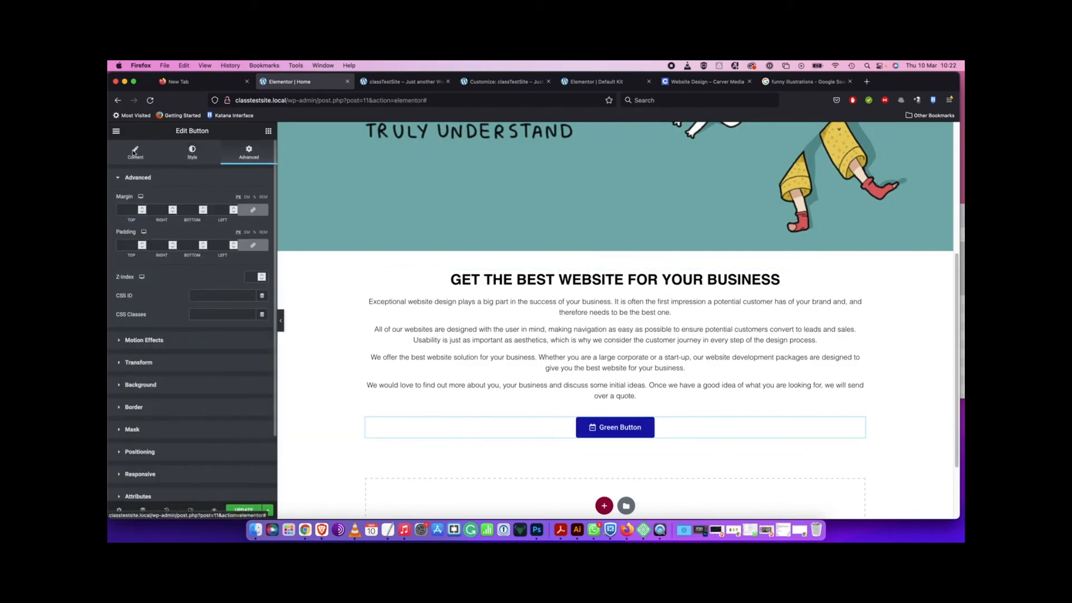
pyautogui.click(135, 153)
pyautogui.scroll(2, 865, 415)
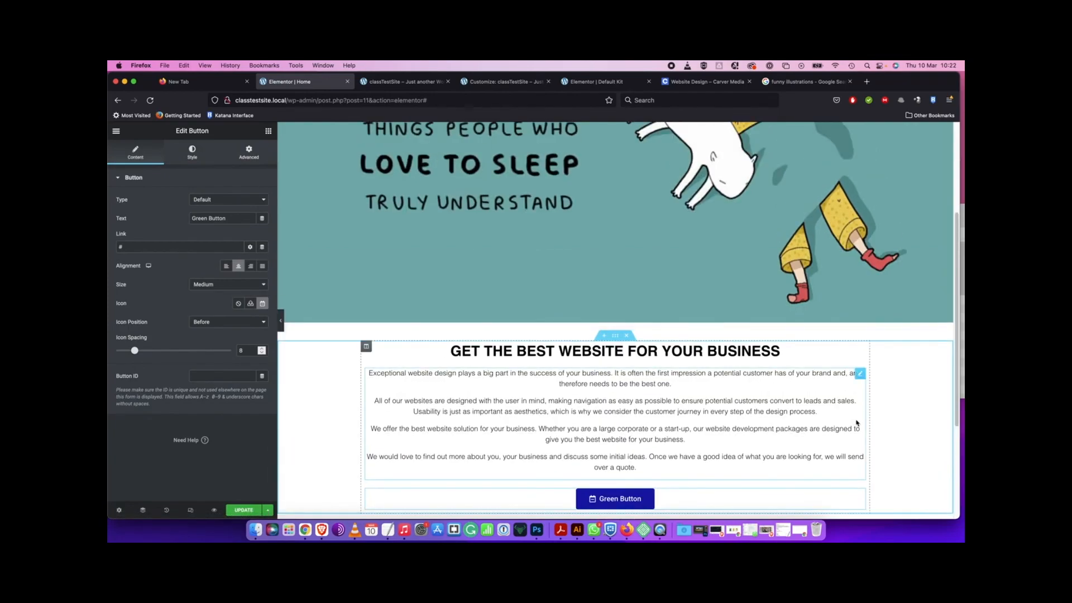
pyautogui.scroll(-1, 860, 420)
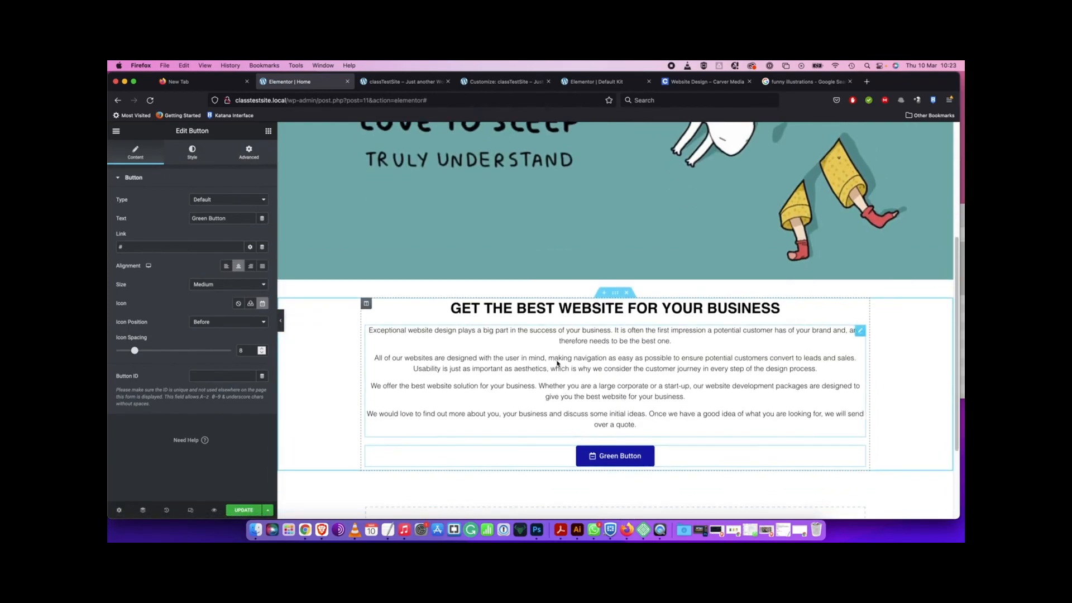
pyautogui.scroll(2, 557, 363)
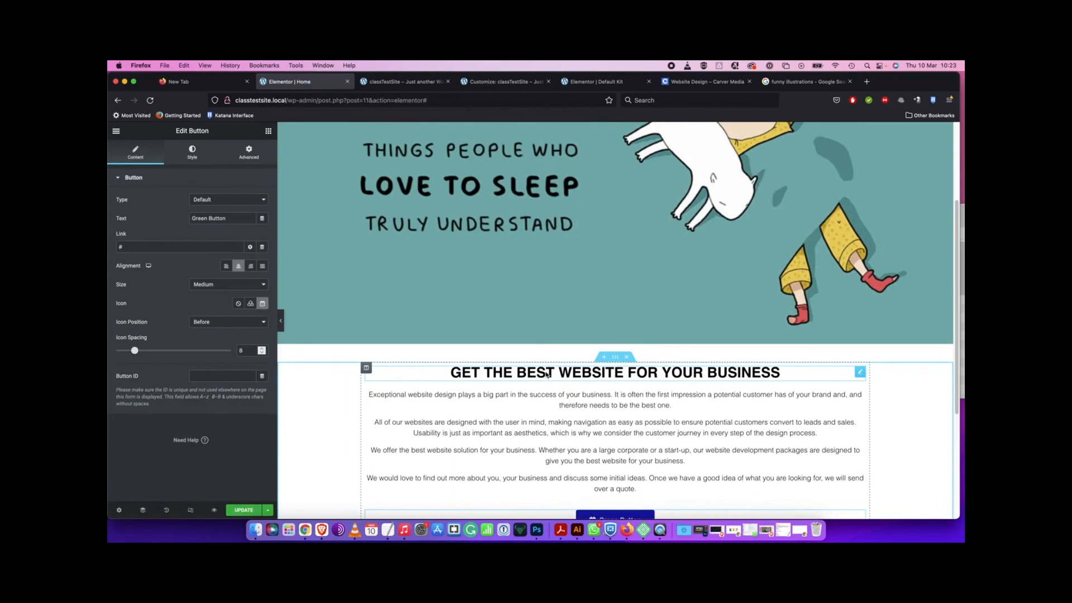
pyautogui.scroll(-1, 548, 374)
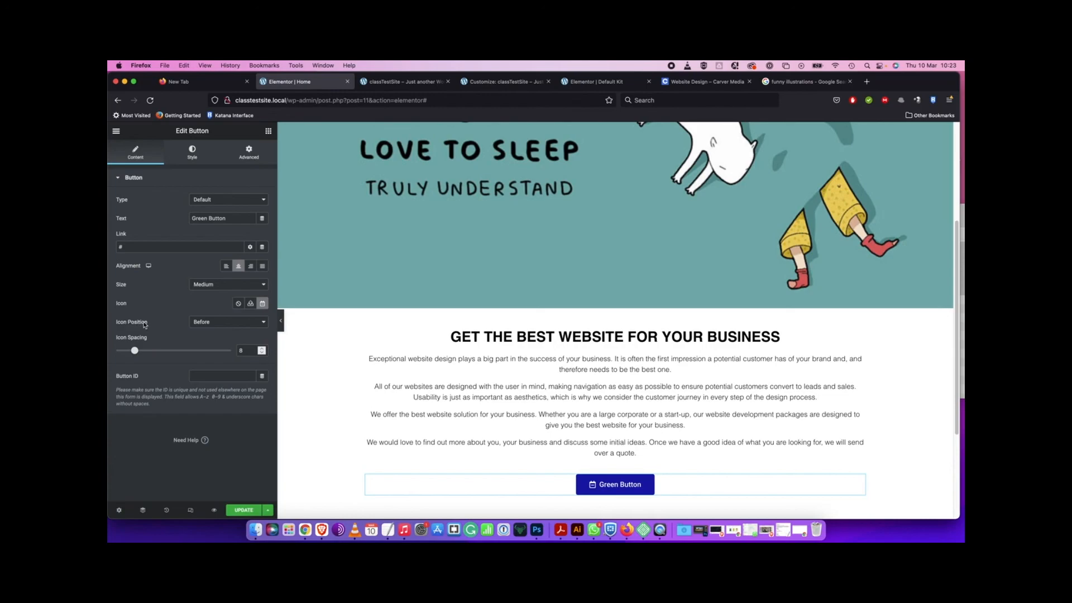
pyautogui.click(210, 327)
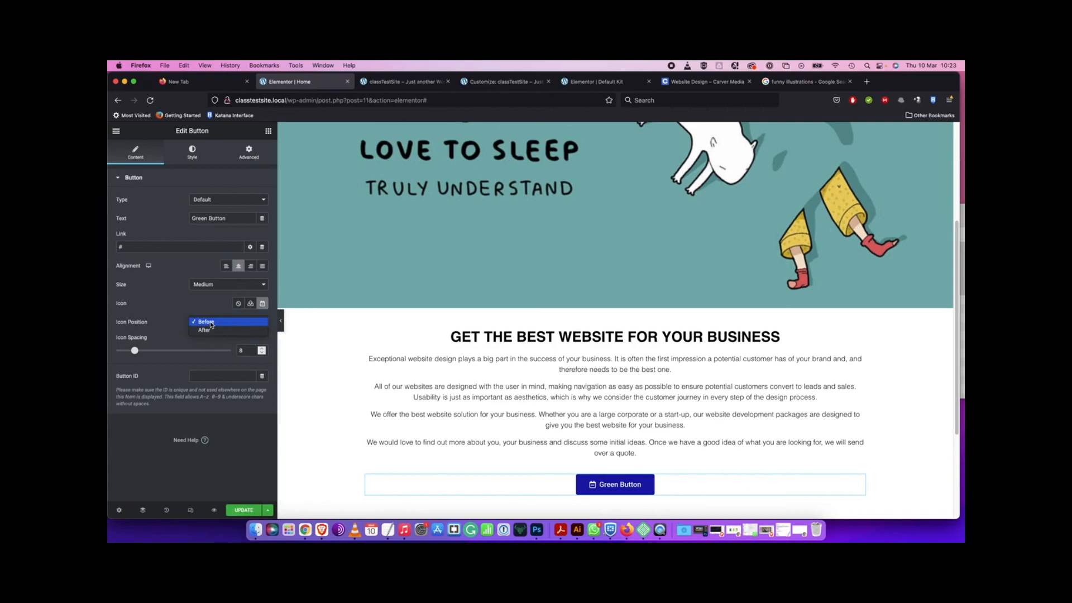
pyautogui.click(167, 319)
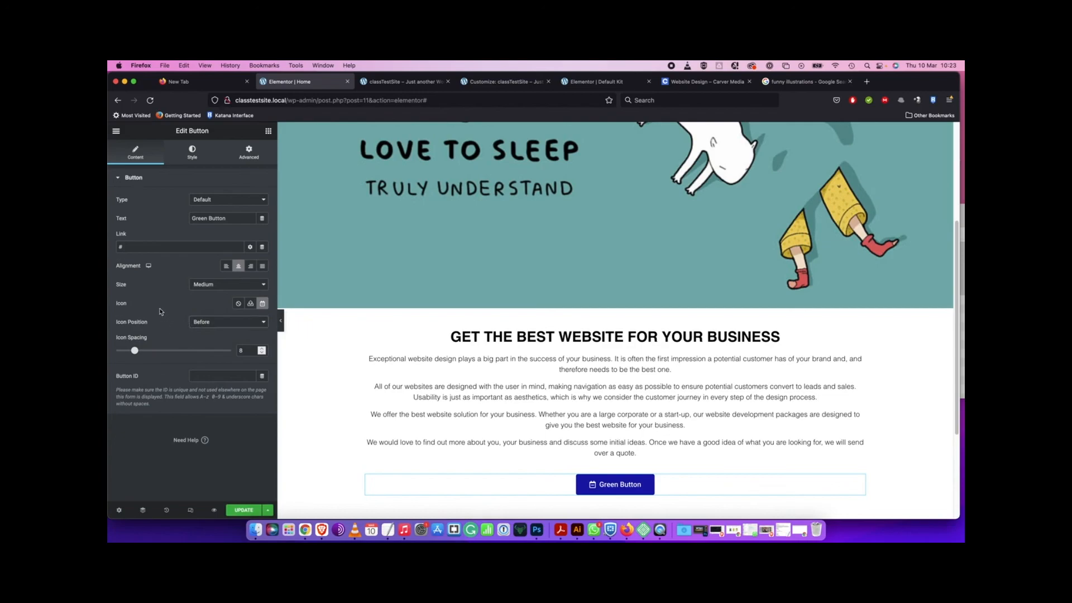
pyautogui.click(230, 201)
pyautogui.click(221, 177)
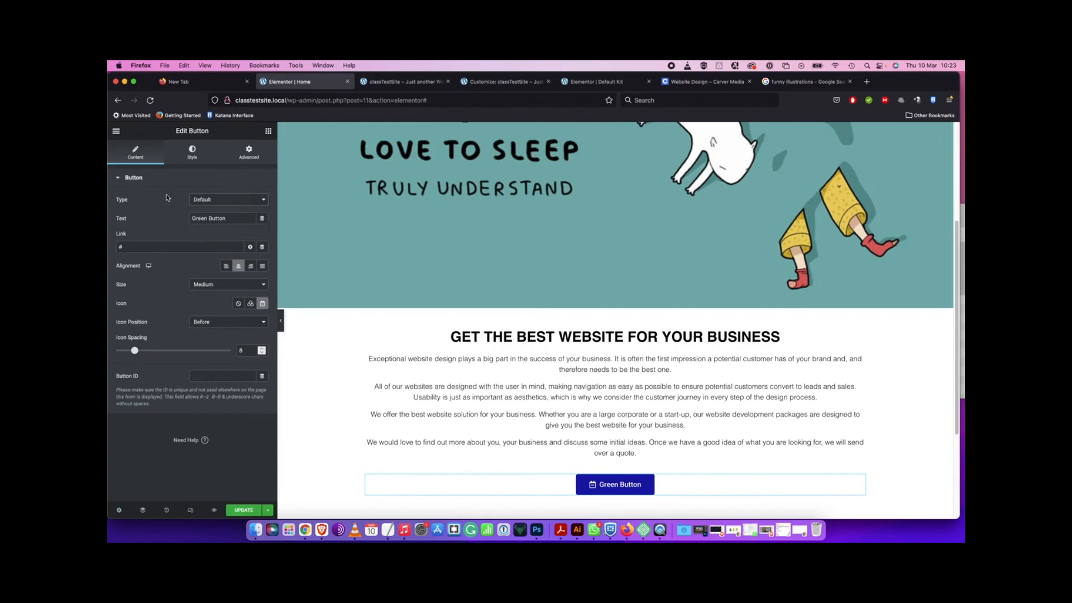